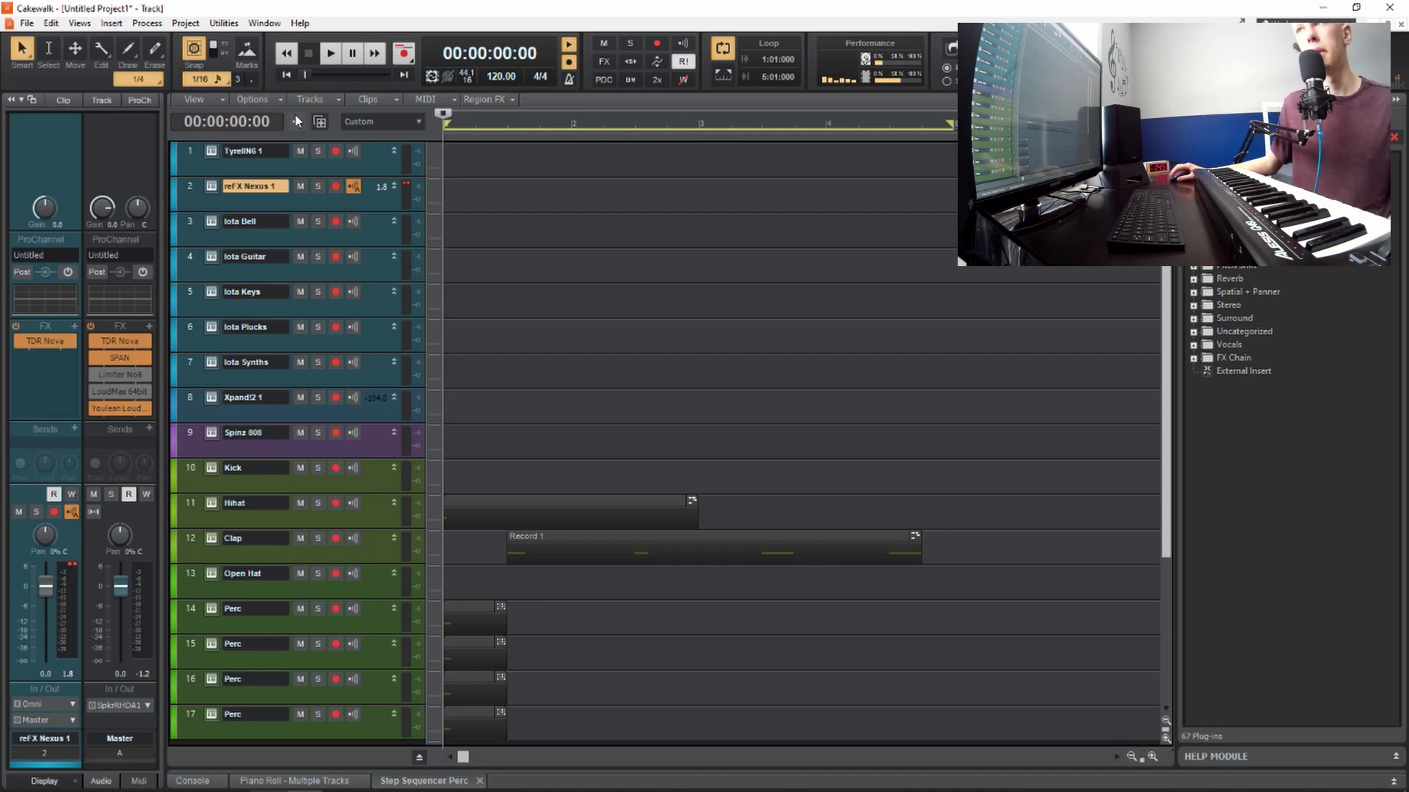
Add one SI-Electric Piano instrument track to the project
{"action": "left_click", "coordinate": [296, 122]}
{"action": "left_click", "coordinate": [474, 56]}
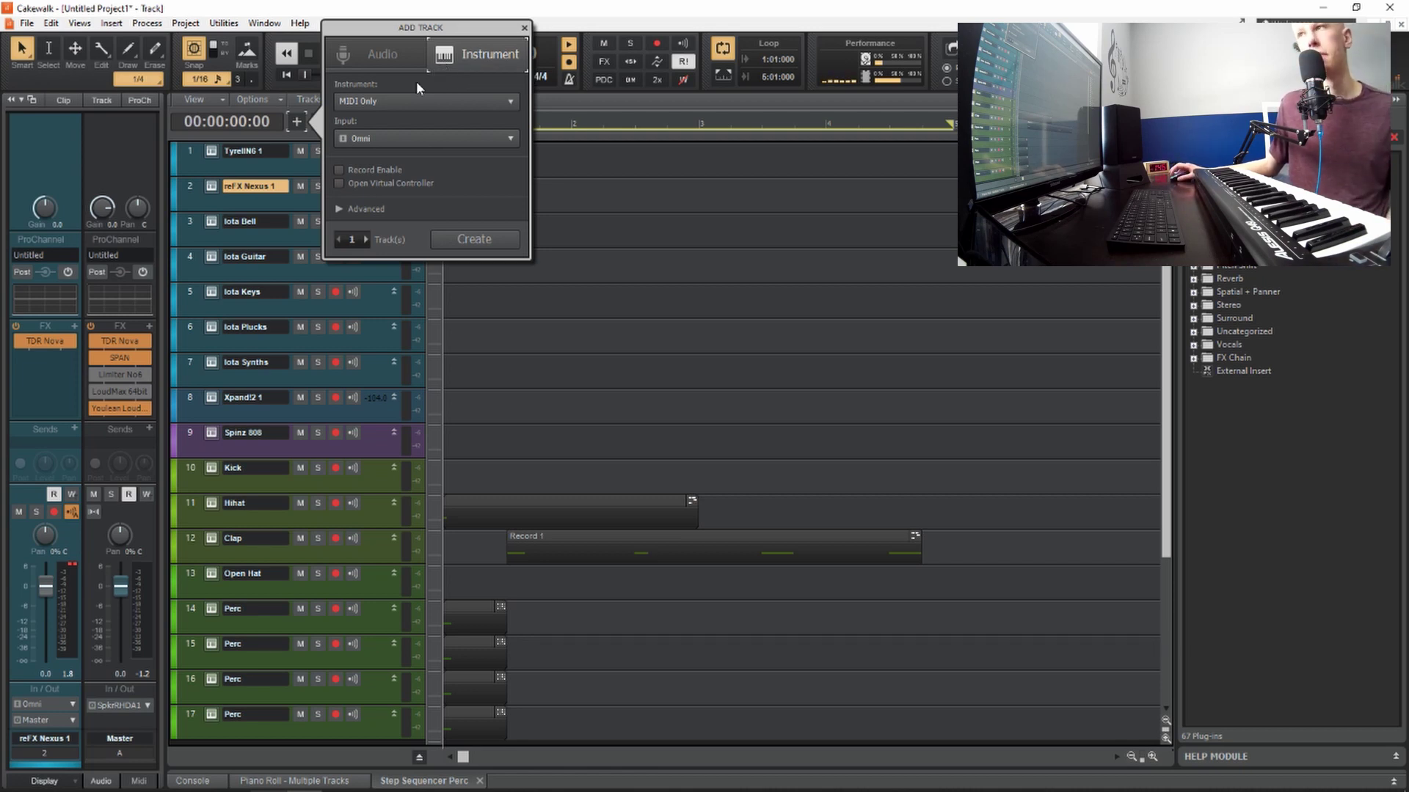
{"action": "left_click", "coordinate": [377, 102]}
{"action": "mouse_move", "coordinate": [454, 265]}
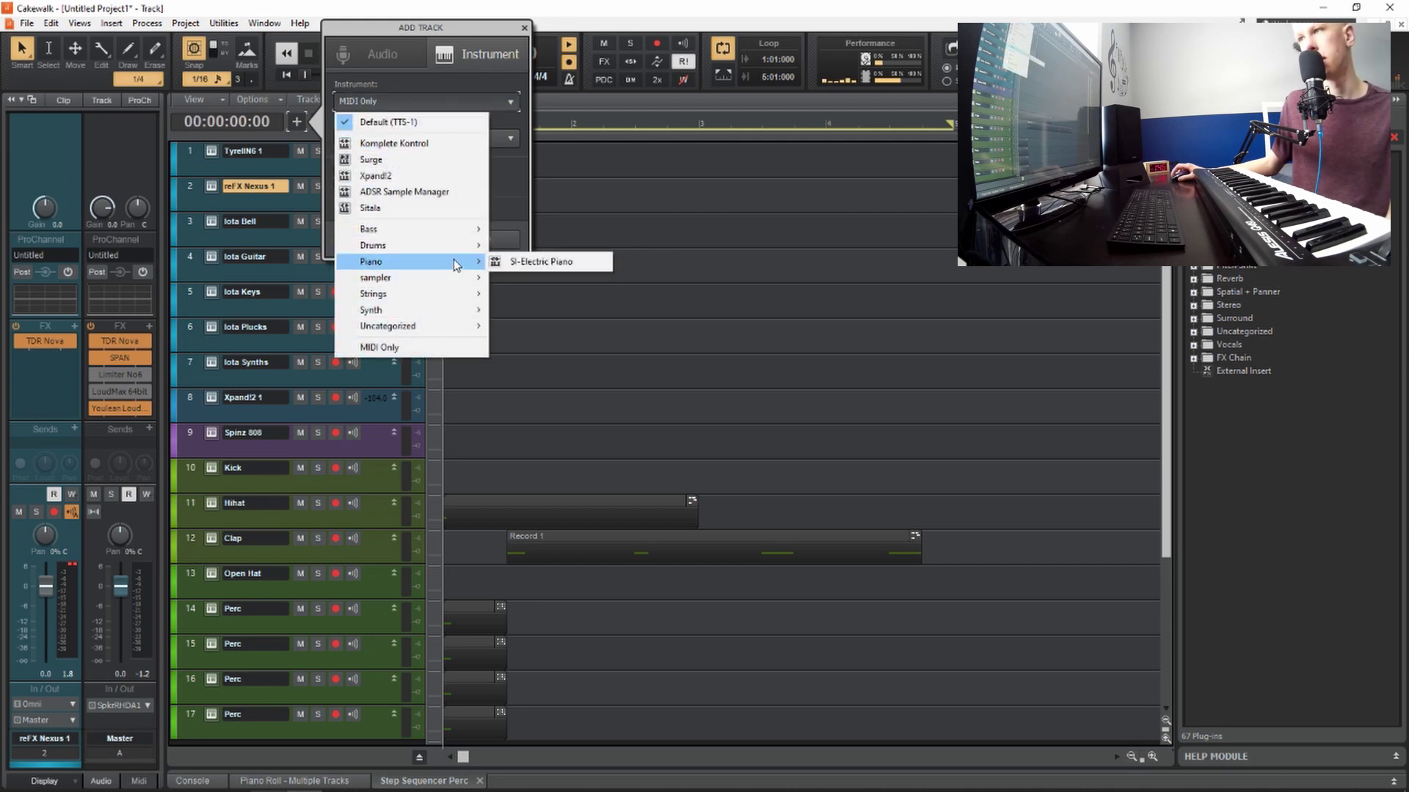
{"action": "left_click", "coordinate": [498, 262]}
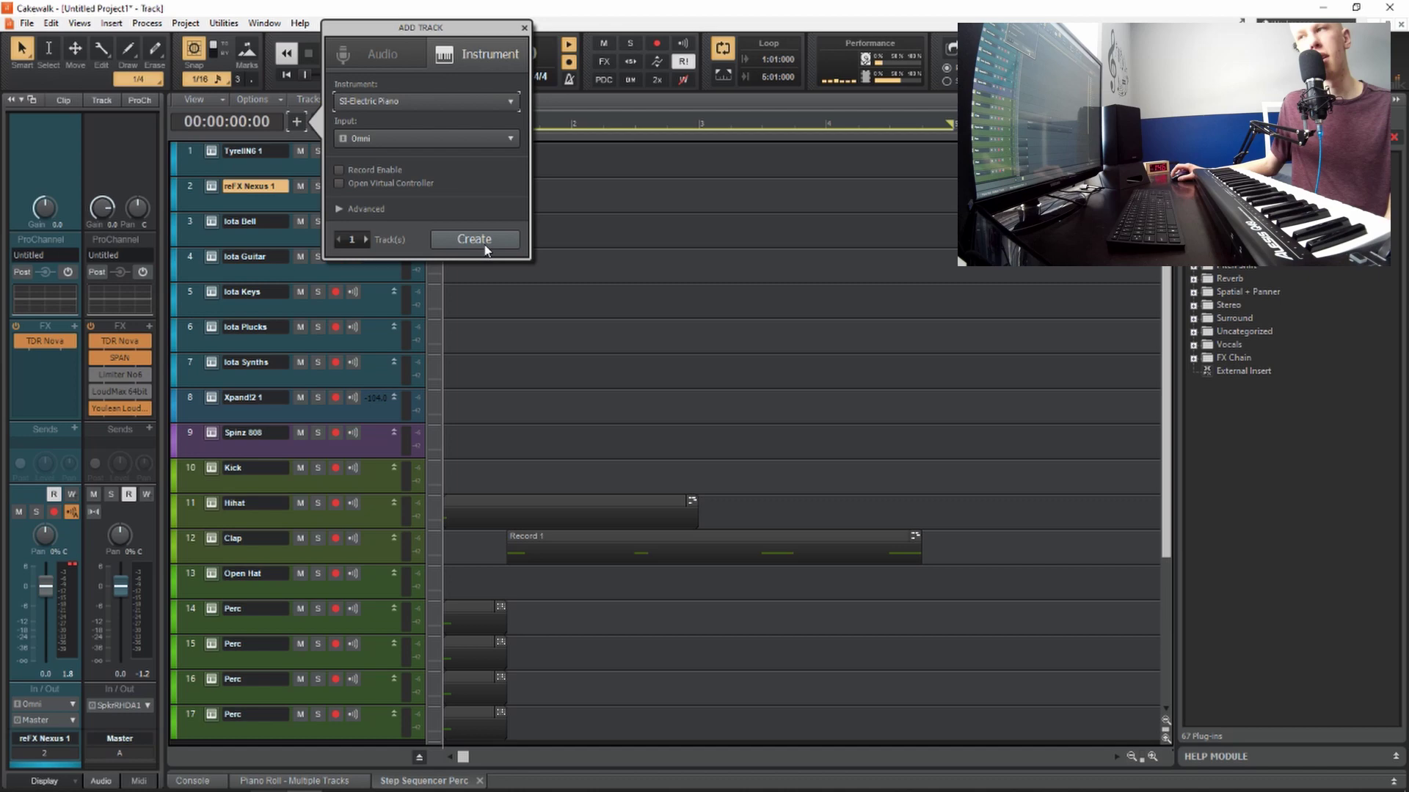
{"action": "left_click", "coordinate": [483, 243]}
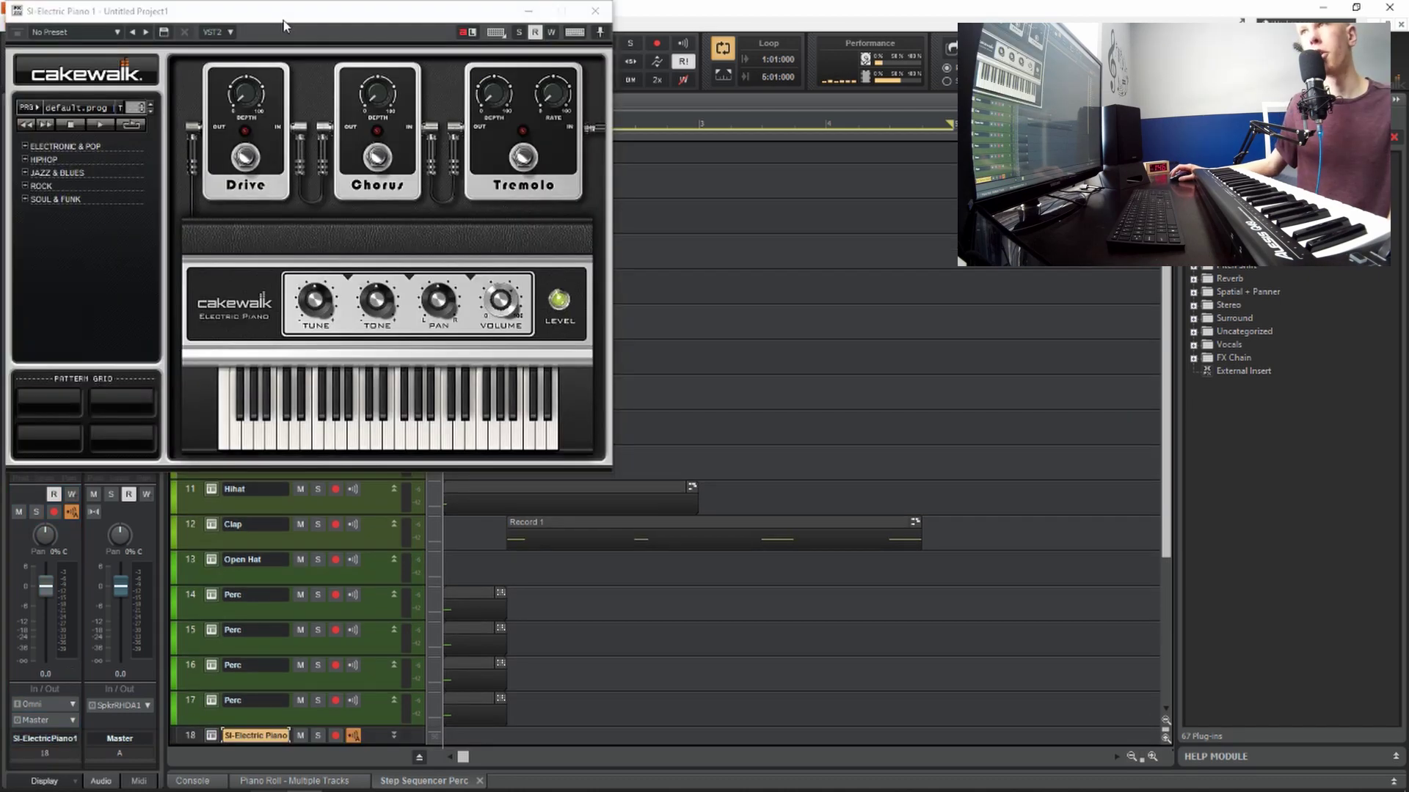
Move the electric piano plug-in window clear of the track headers and expand the SI-Electric Piano track
{"action": "left_click_drag", "start_coordinate": [287, 27], "coordinate": [928, 150]}
{"action": "scroll", "coordinate": [453, 576], "scroll_direction": "down", "scroll_amount": 5}
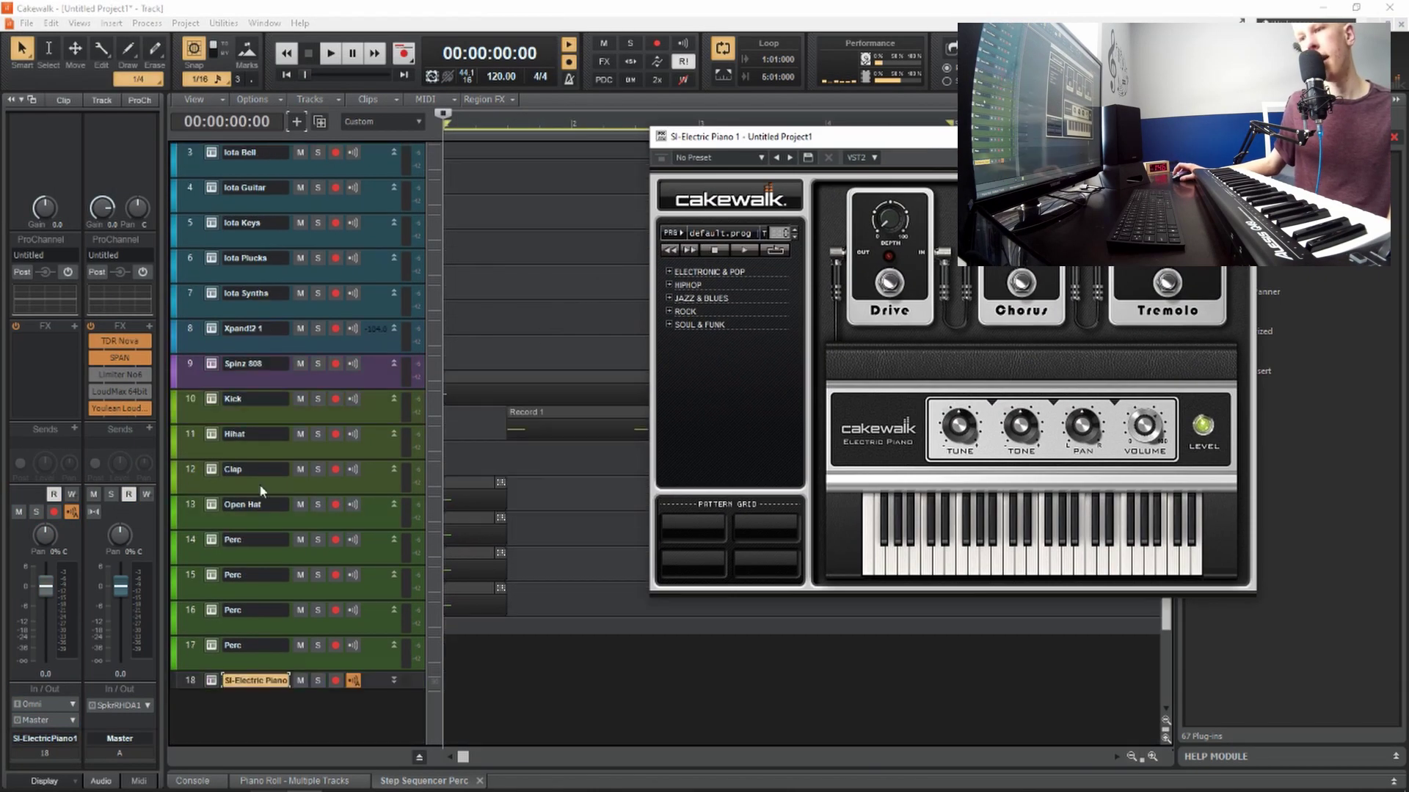
{"action": "left_click", "coordinate": [394, 571]}
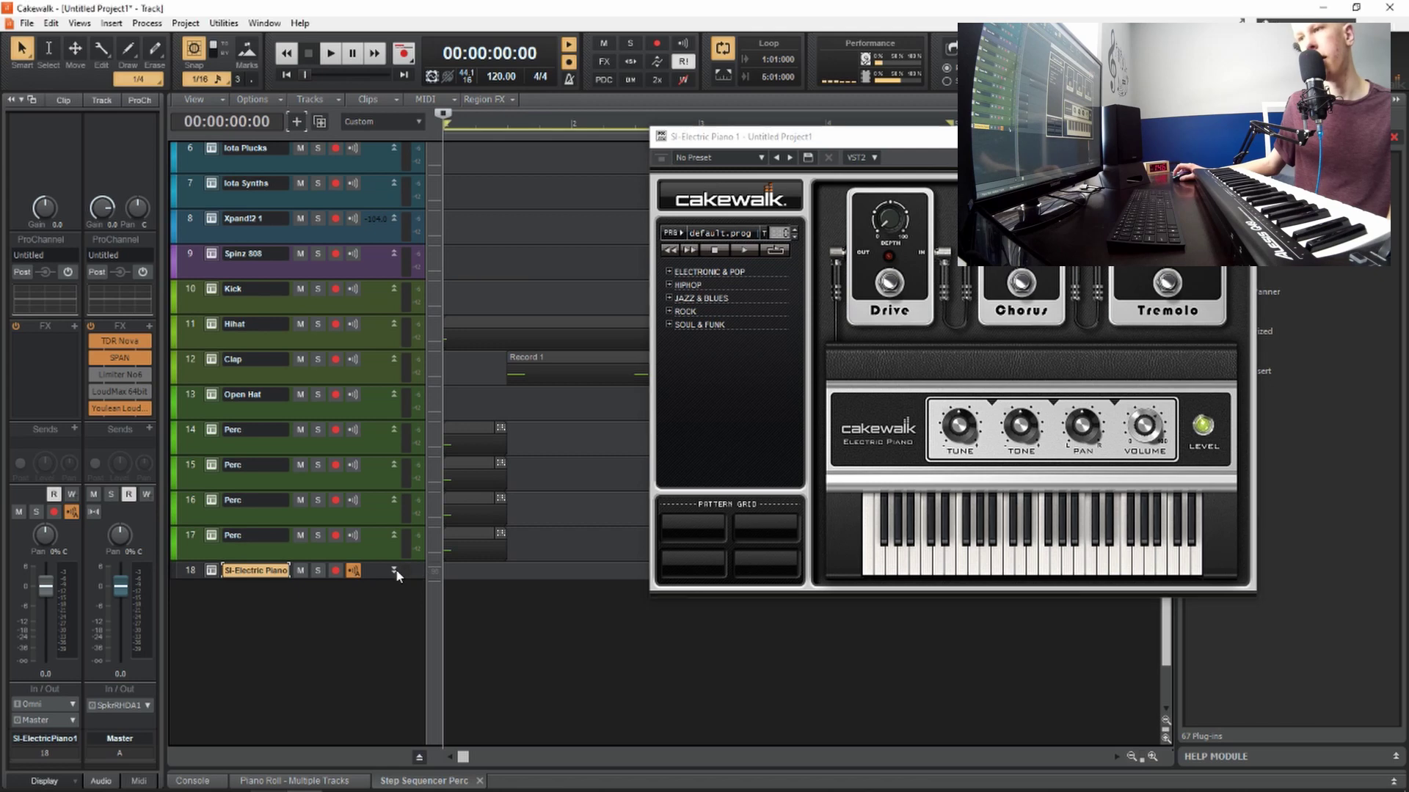
{"action": "scroll", "coordinate": [1148, 613], "scroll_direction": "down", "scroll_amount": 2}
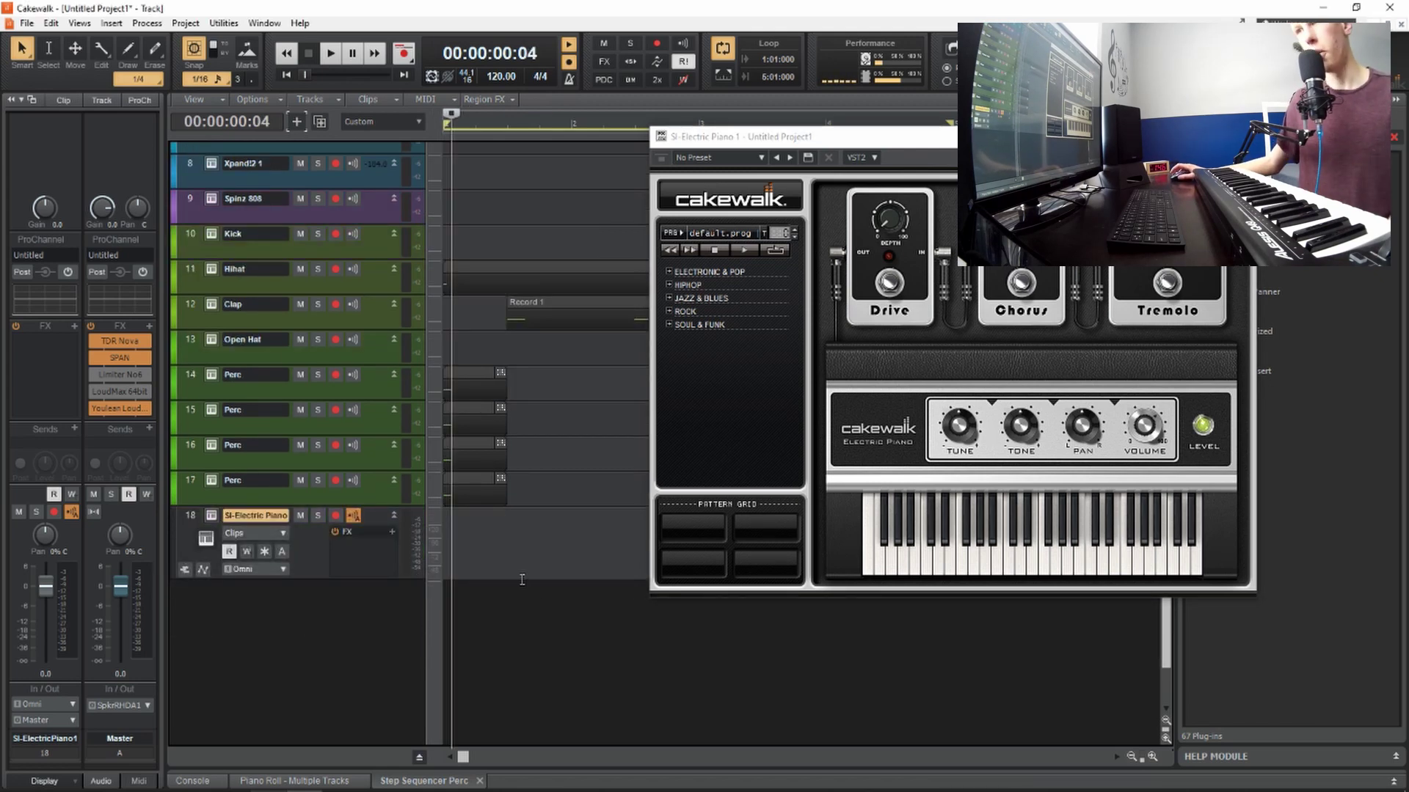
Show the SI-Electric Piano track in a maximized Piano Roll view with the playhead back at the project start
{"action": "right_click", "coordinate": [456, 533]}
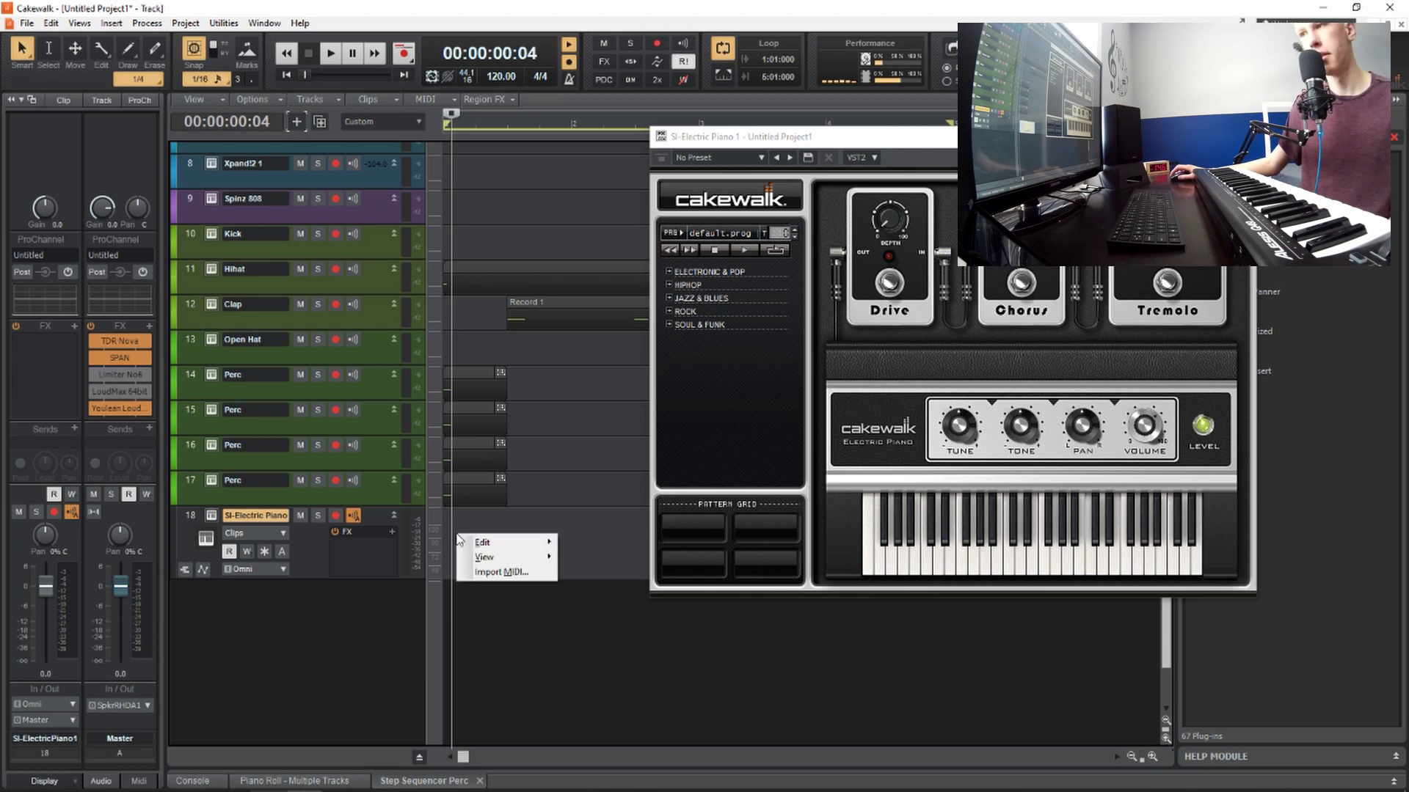
{"action": "mouse_move", "coordinate": [484, 561]}
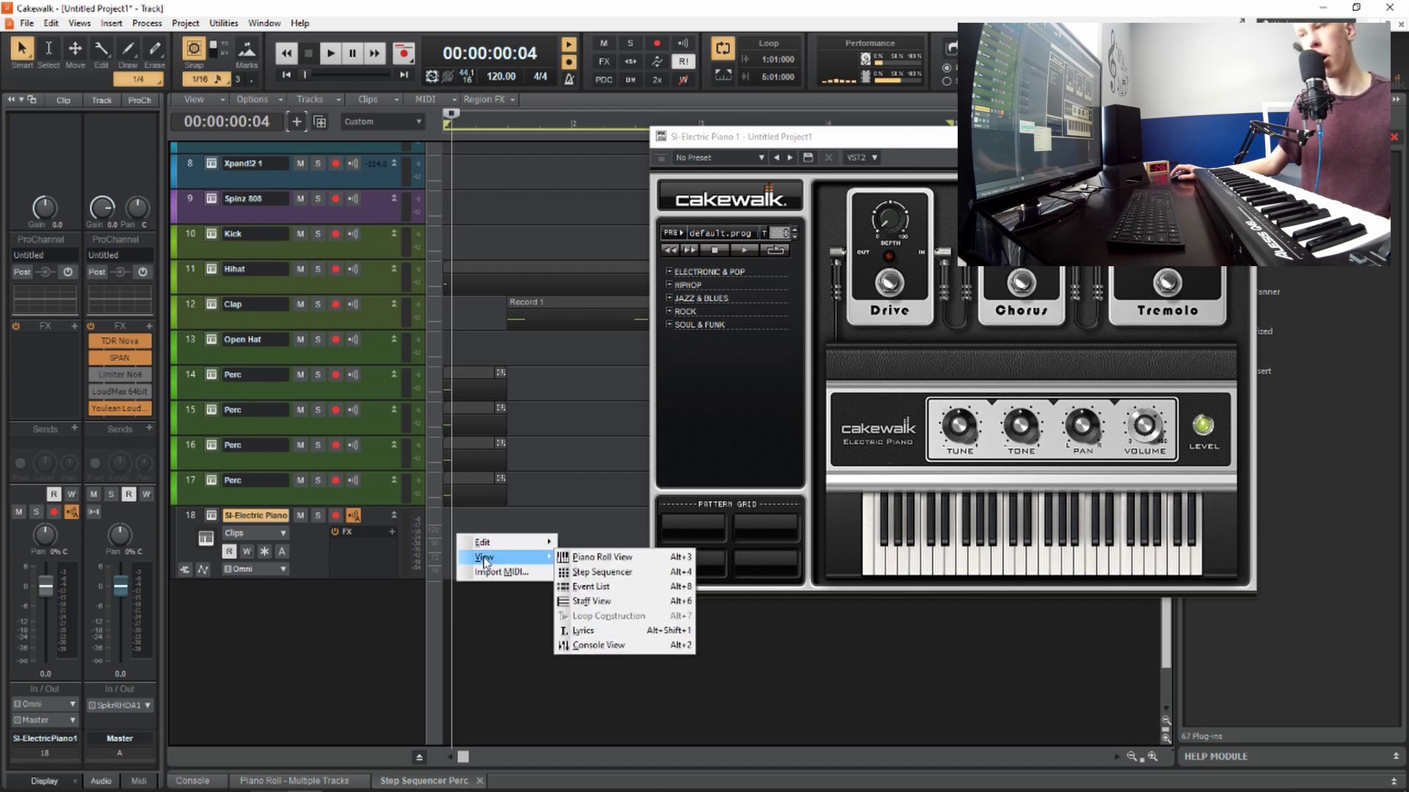
{"action": "left_click", "coordinate": [566, 557]}
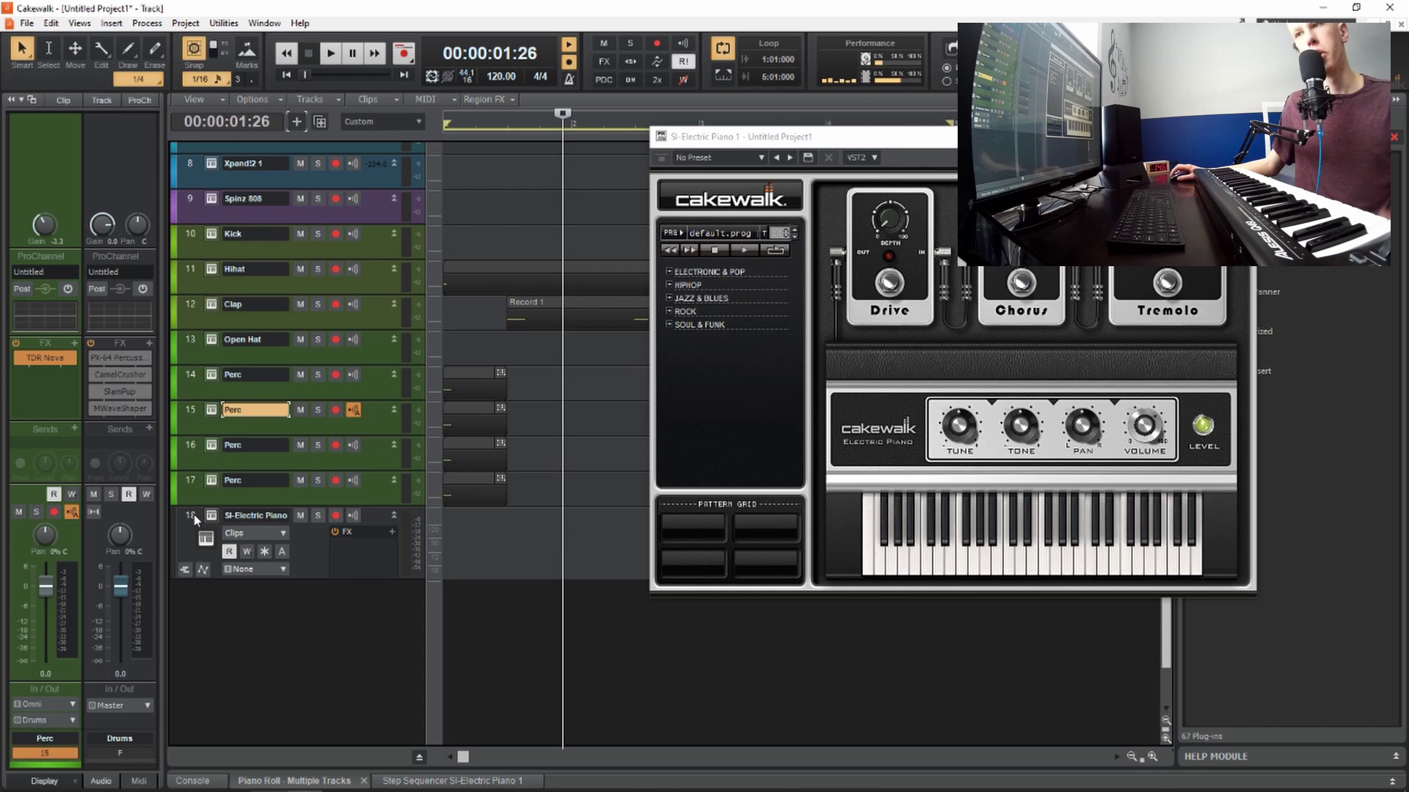
{"action": "left_click", "coordinate": [189, 514]}
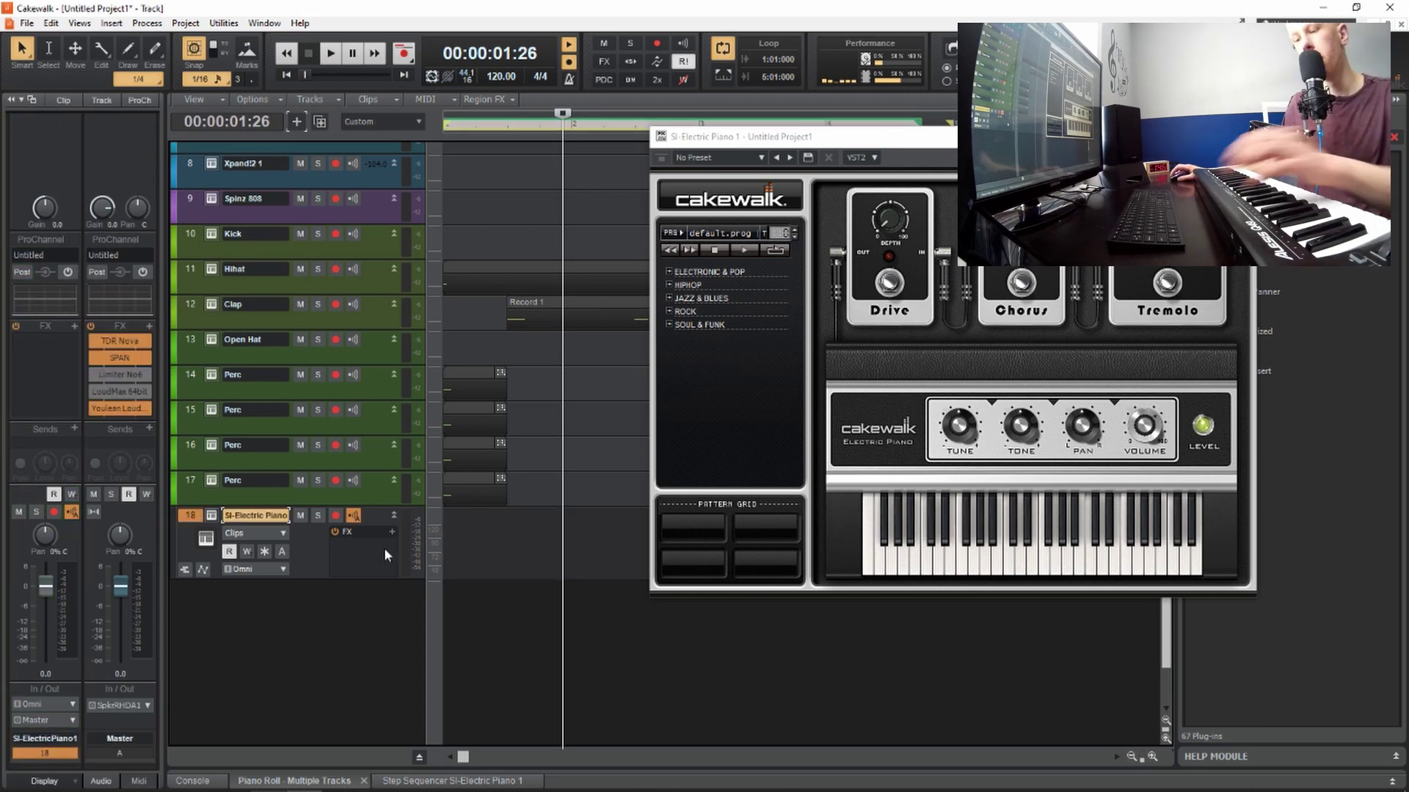
{"action": "key", "text": "d"}
{"action": "key", "text": "Escape"}
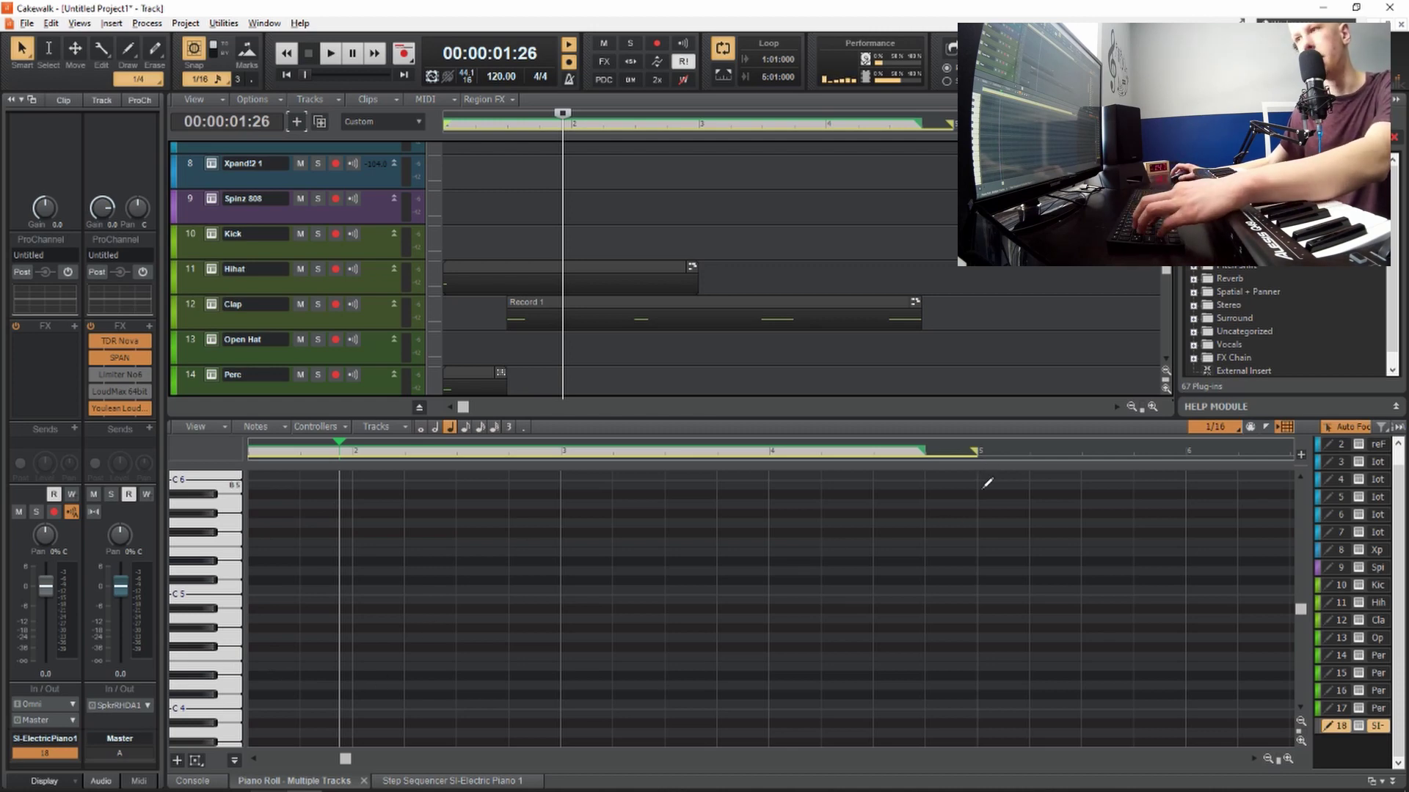
{"action": "key", "text": "shift+d"}
{"action": "scroll", "coordinate": [460, 360], "scroll_direction": "up", "scroll_amount": 2}
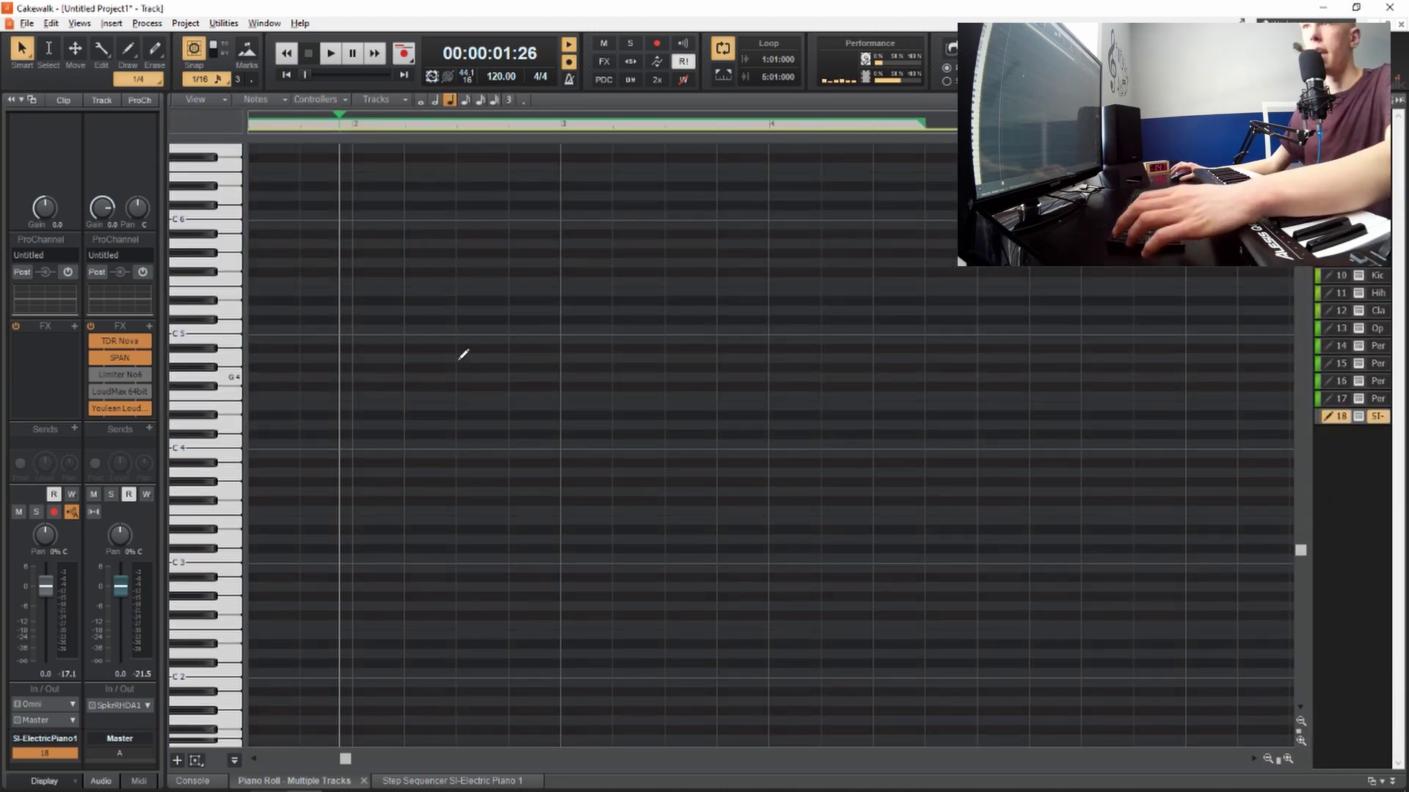
{"action": "scroll", "coordinate": [463, 355], "scroll_direction": "down", "scroll_amount": 2}
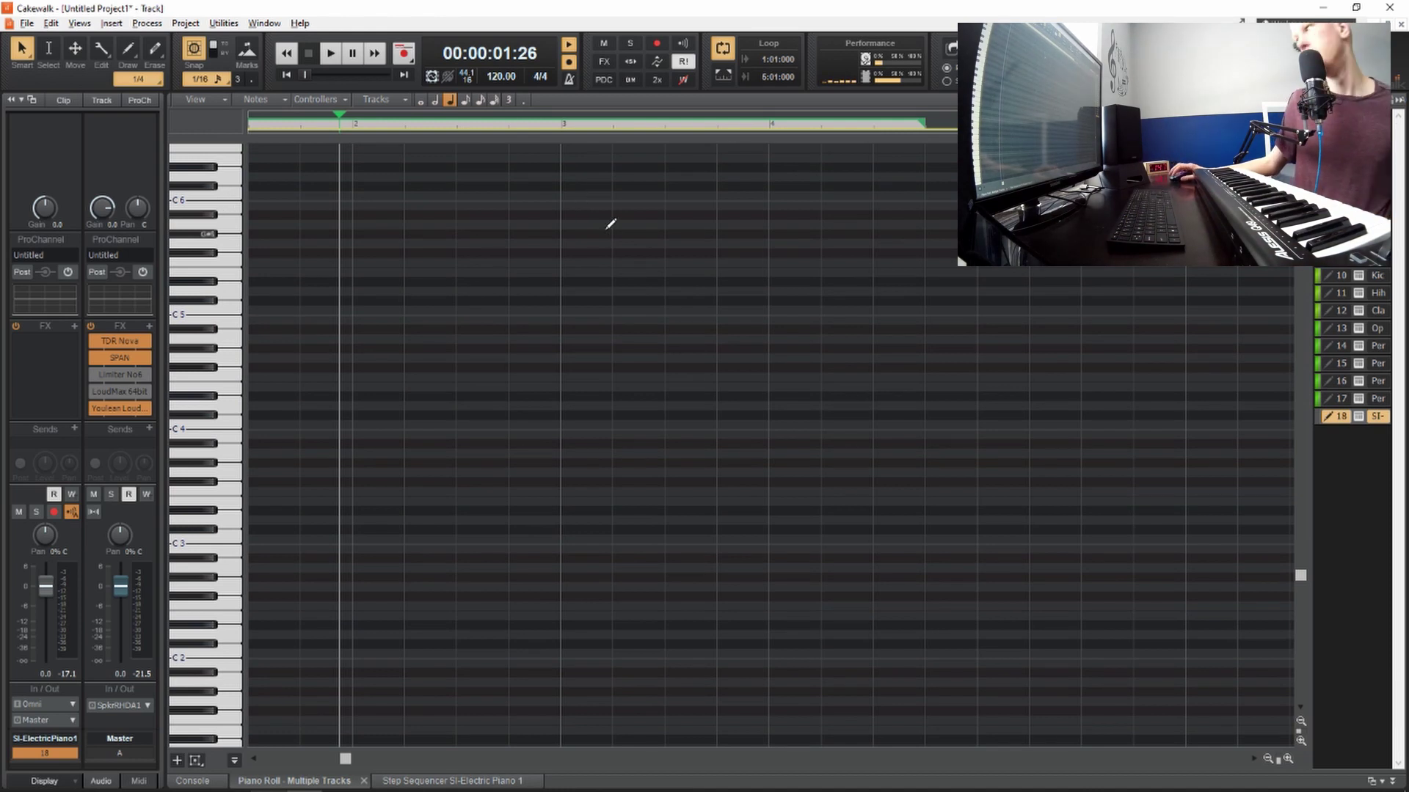
{"action": "key", "text": "w"}
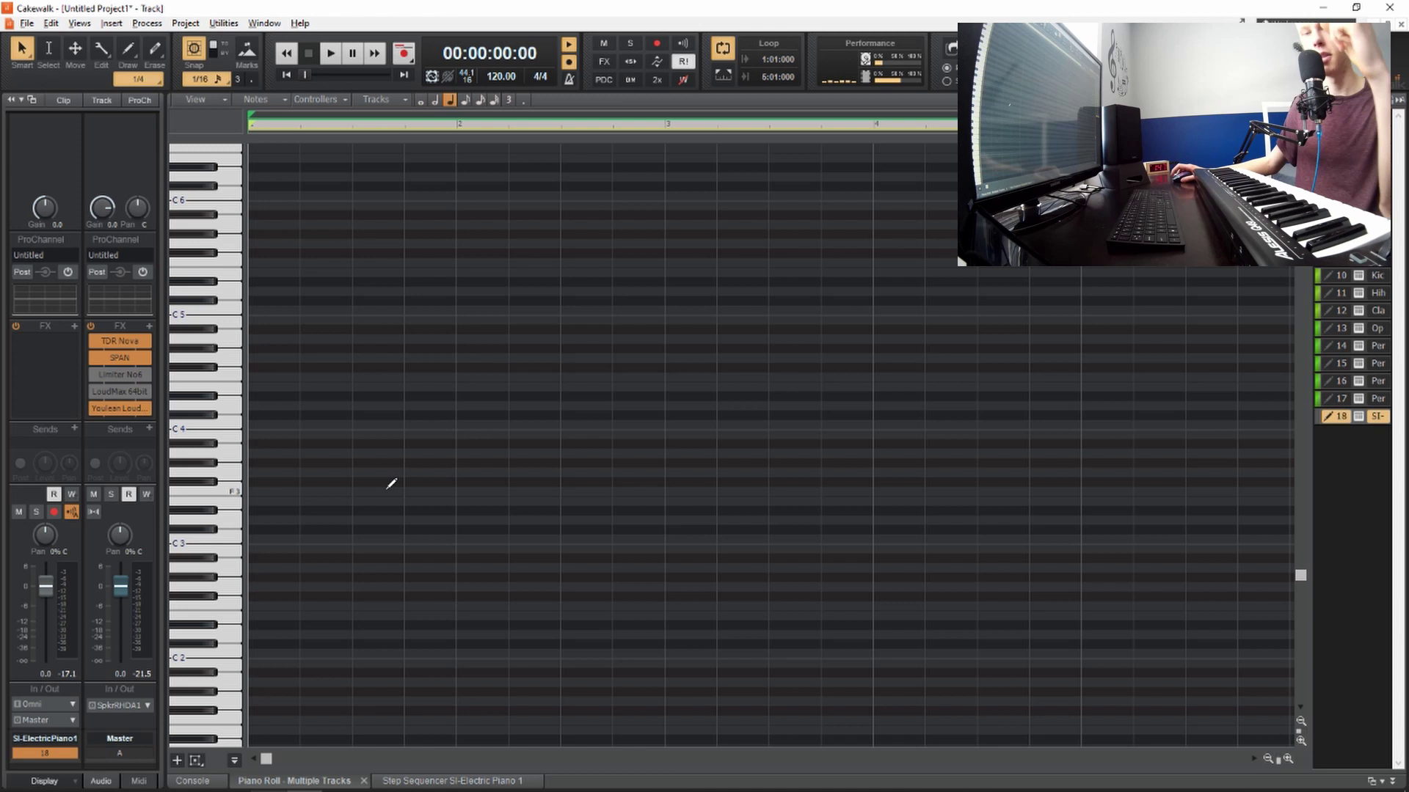
Enable Snap to Scale for the SI-Electric Piano track with the Harmonic Minor scale and root note C
{"action": "right_click", "coordinate": [1379, 424]}
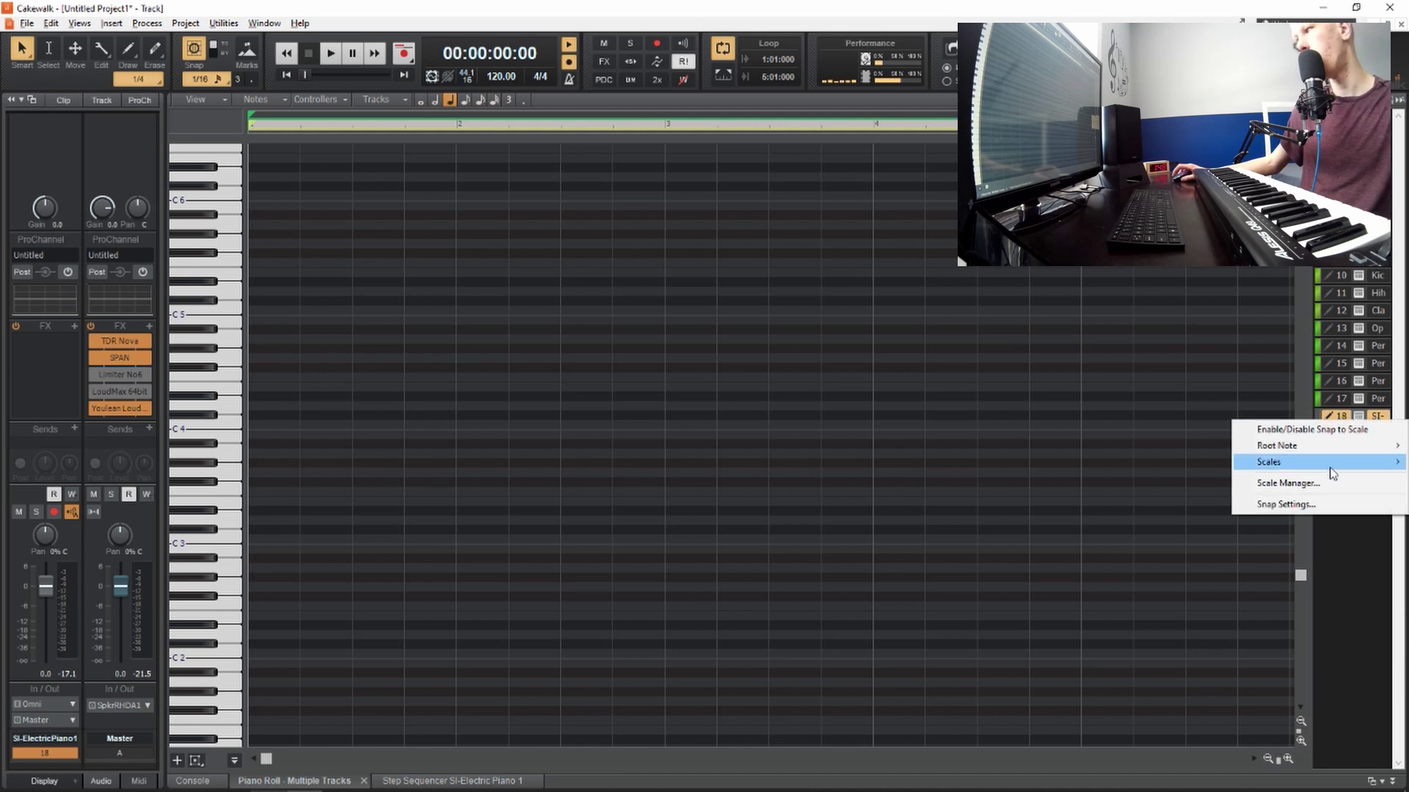
{"action": "mouse_move", "coordinate": [1332, 469]}
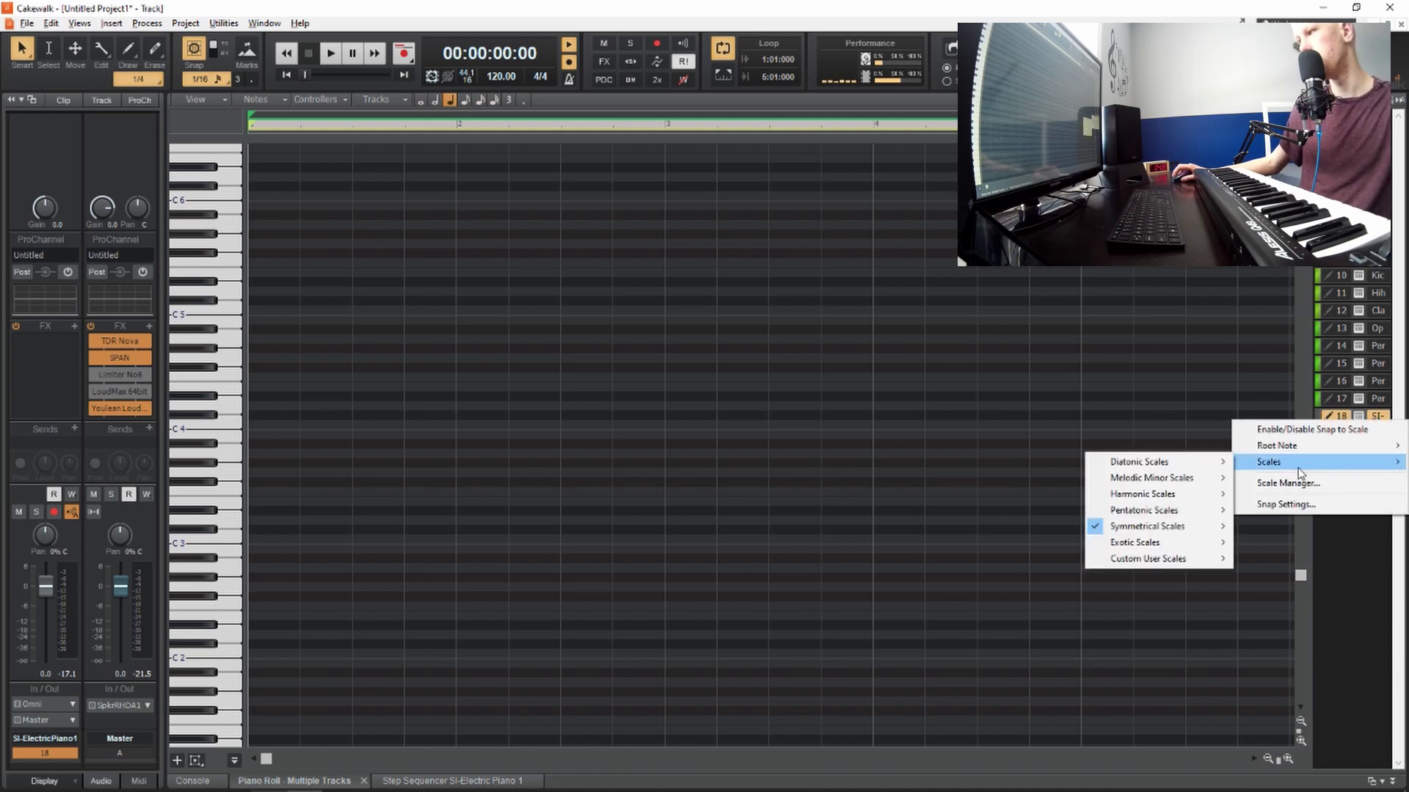
{"action": "mouse_move", "coordinate": [1179, 495]}
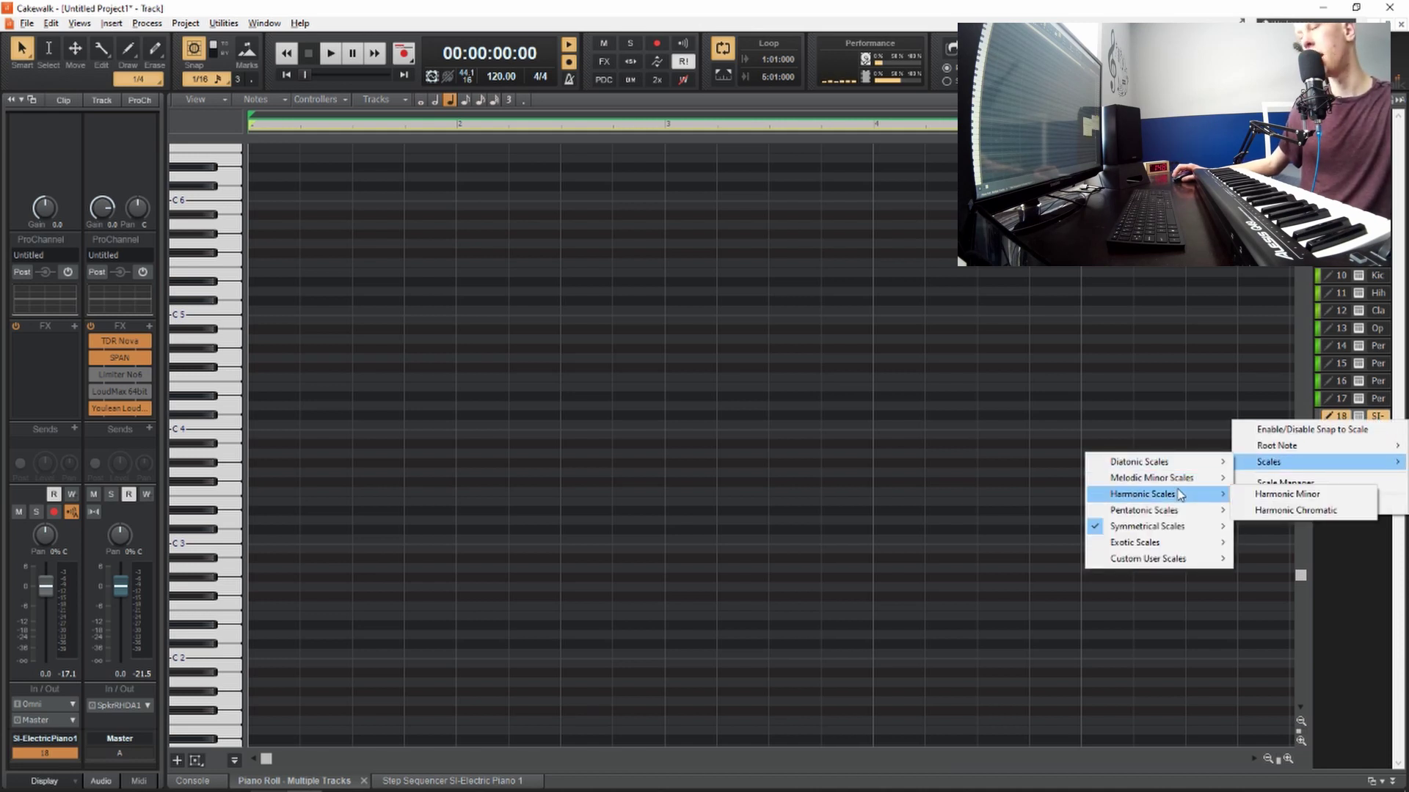
{"action": "left_click", "coordinate": [1259, 495]}
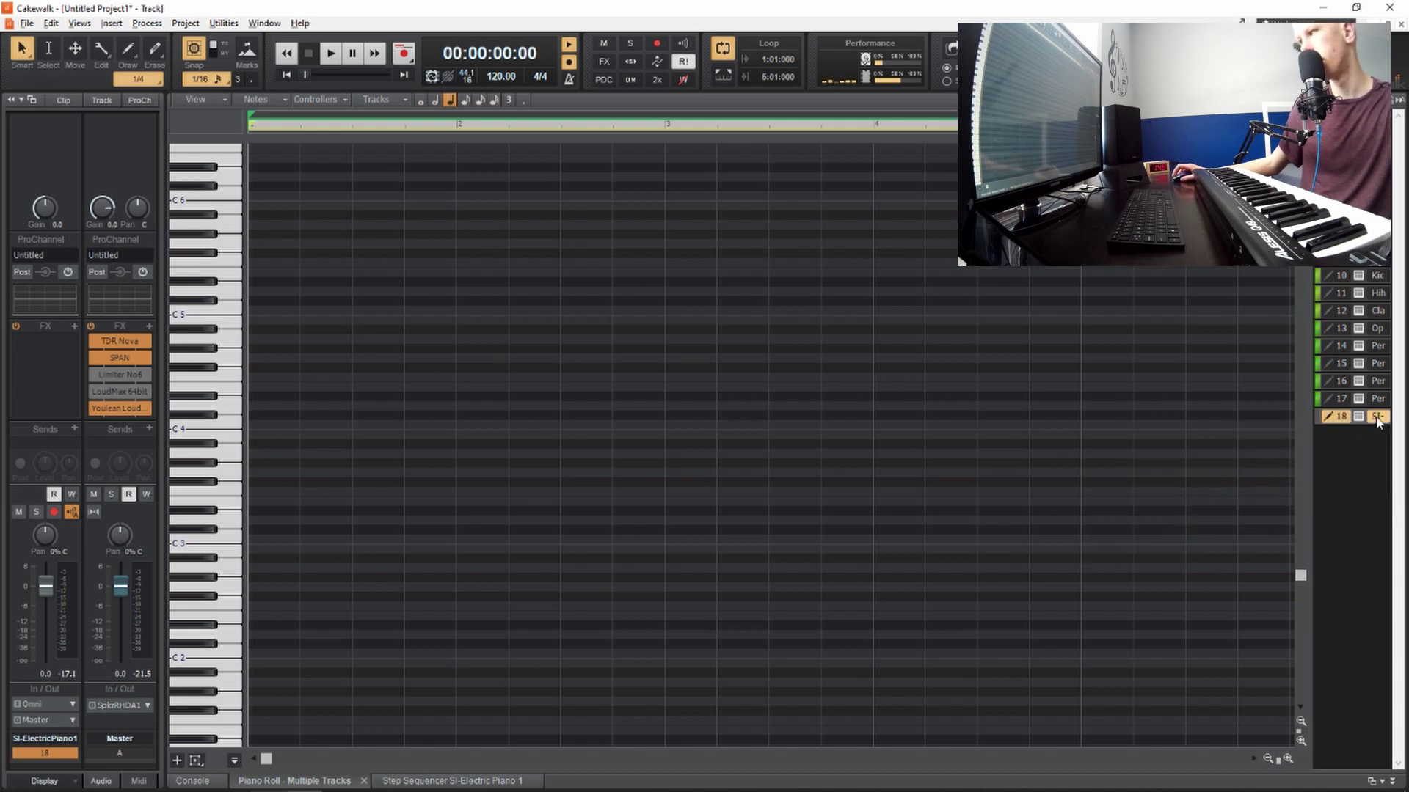
{"action": "right_click", "coordinate": [1377, 420]}
{"action": "mouse_move", "coordinate": [1291, 443]}
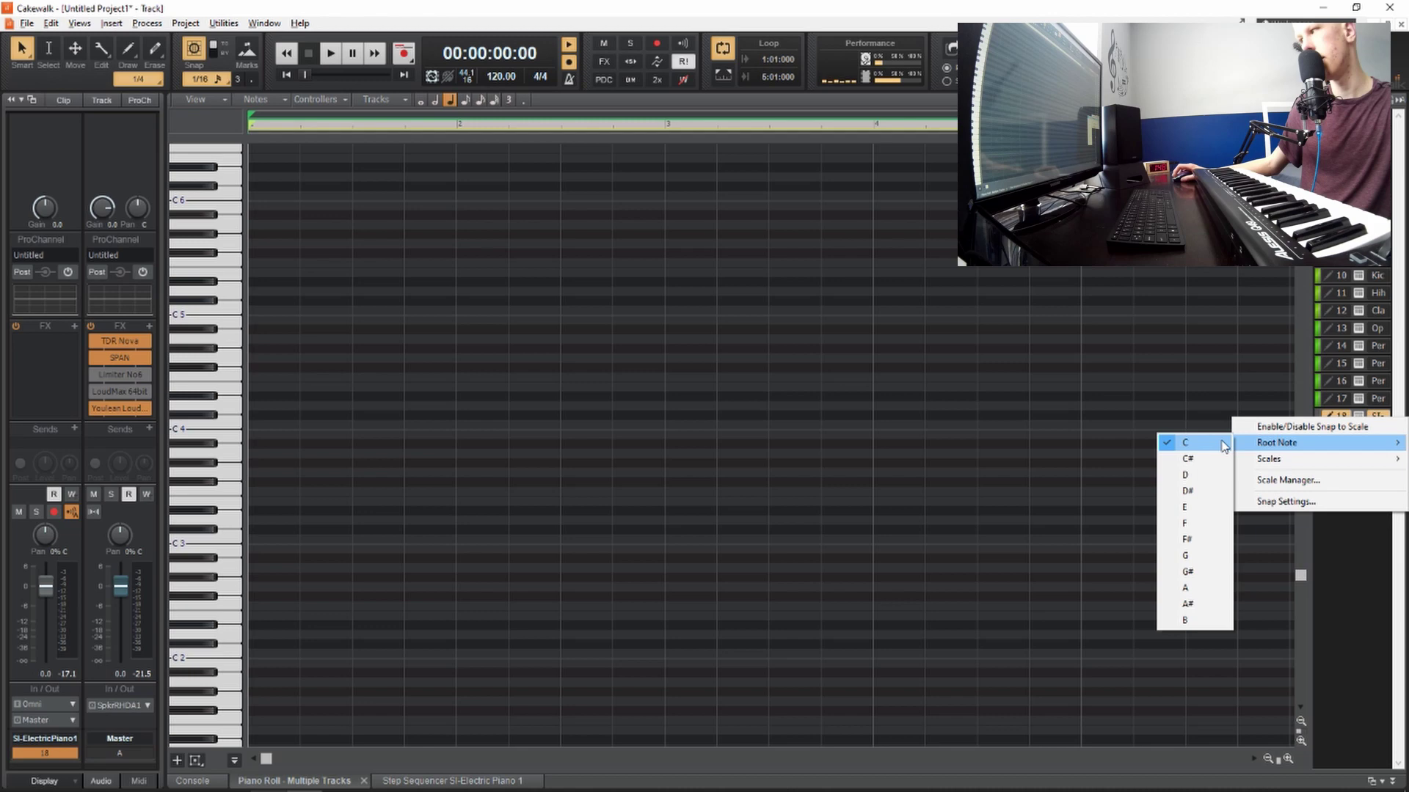
{"action": "left_click", "coordinate": [1223, 443]}
{"action": "right_click", "coordinate": [1369, 421]}
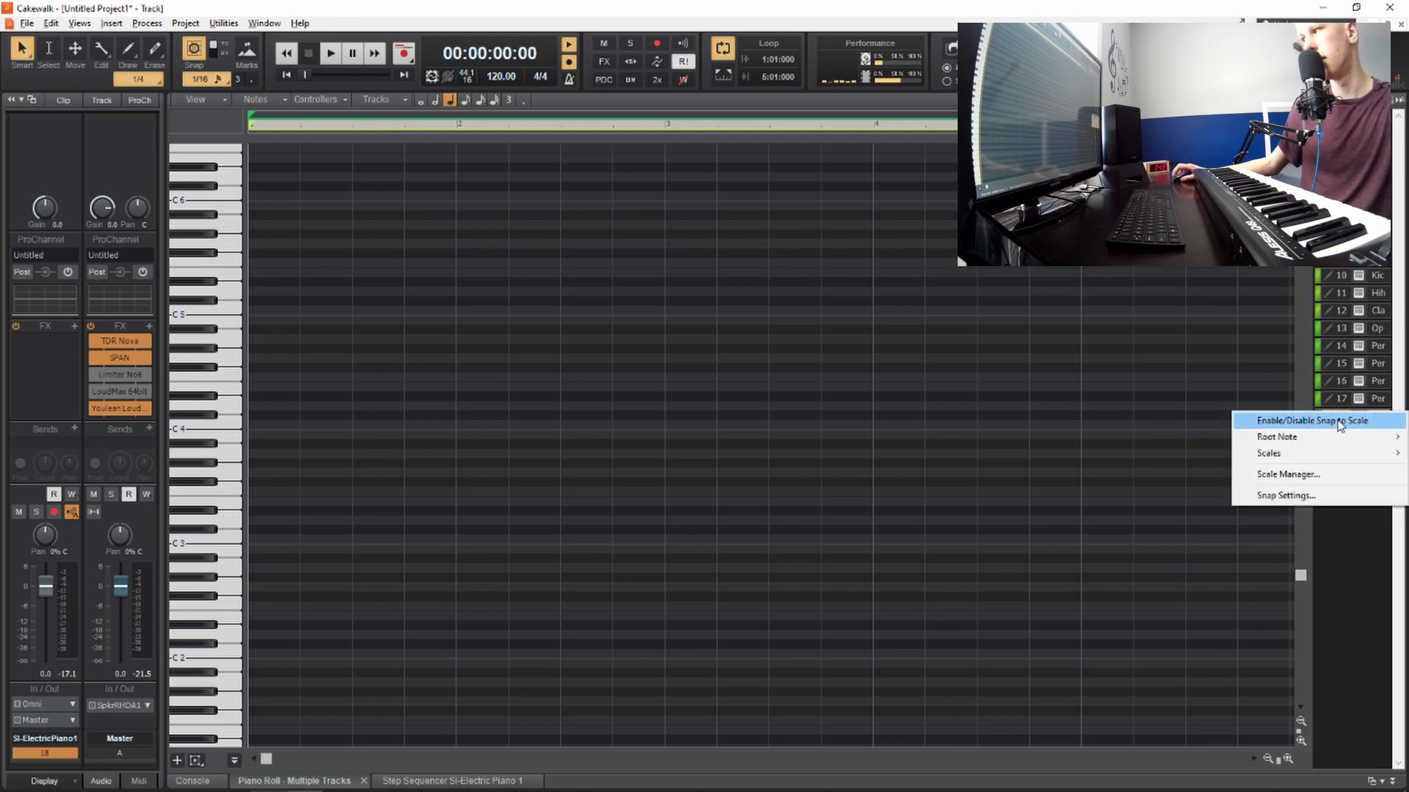
{"action": "left_click", "coordinate": [1357, 424]}
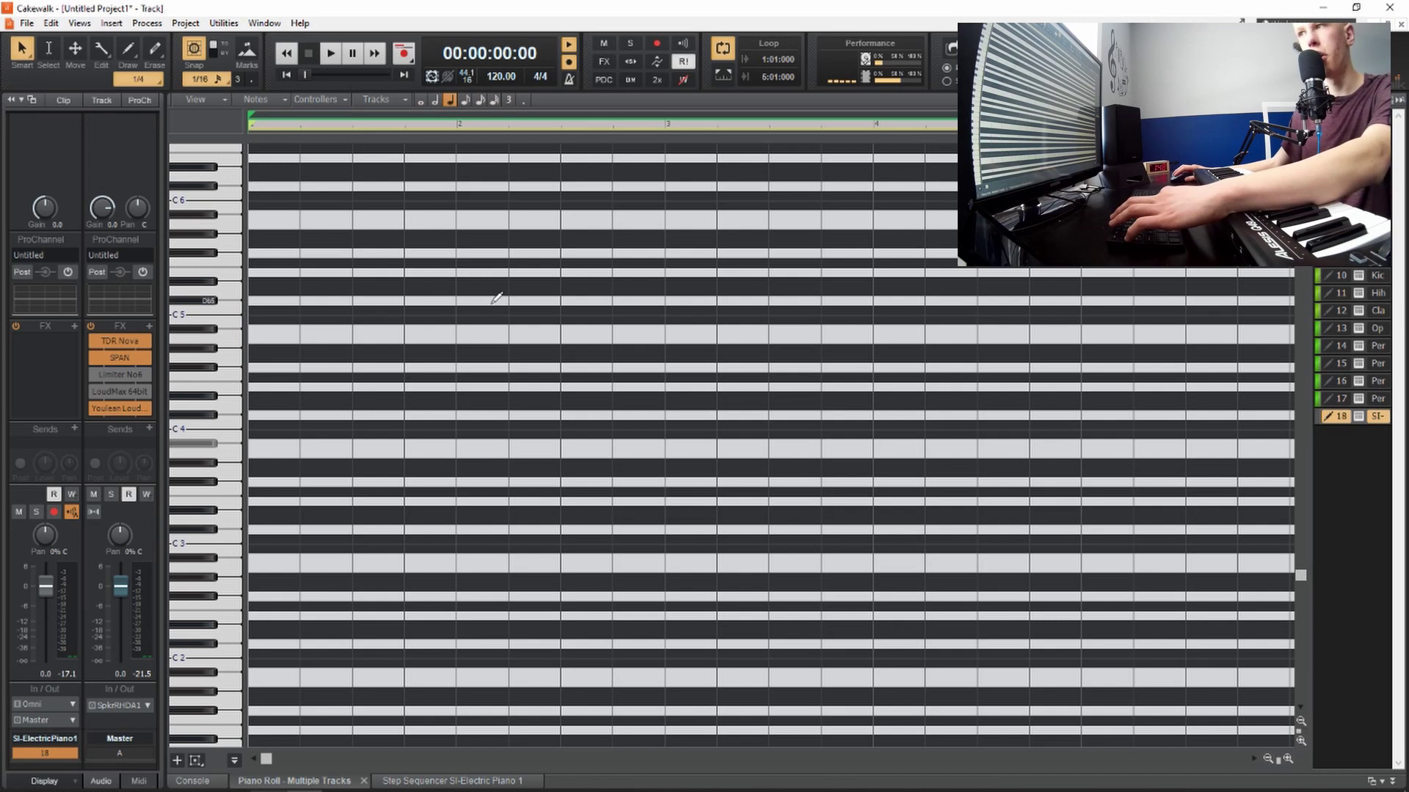
{"action": "key", "text": "t"}
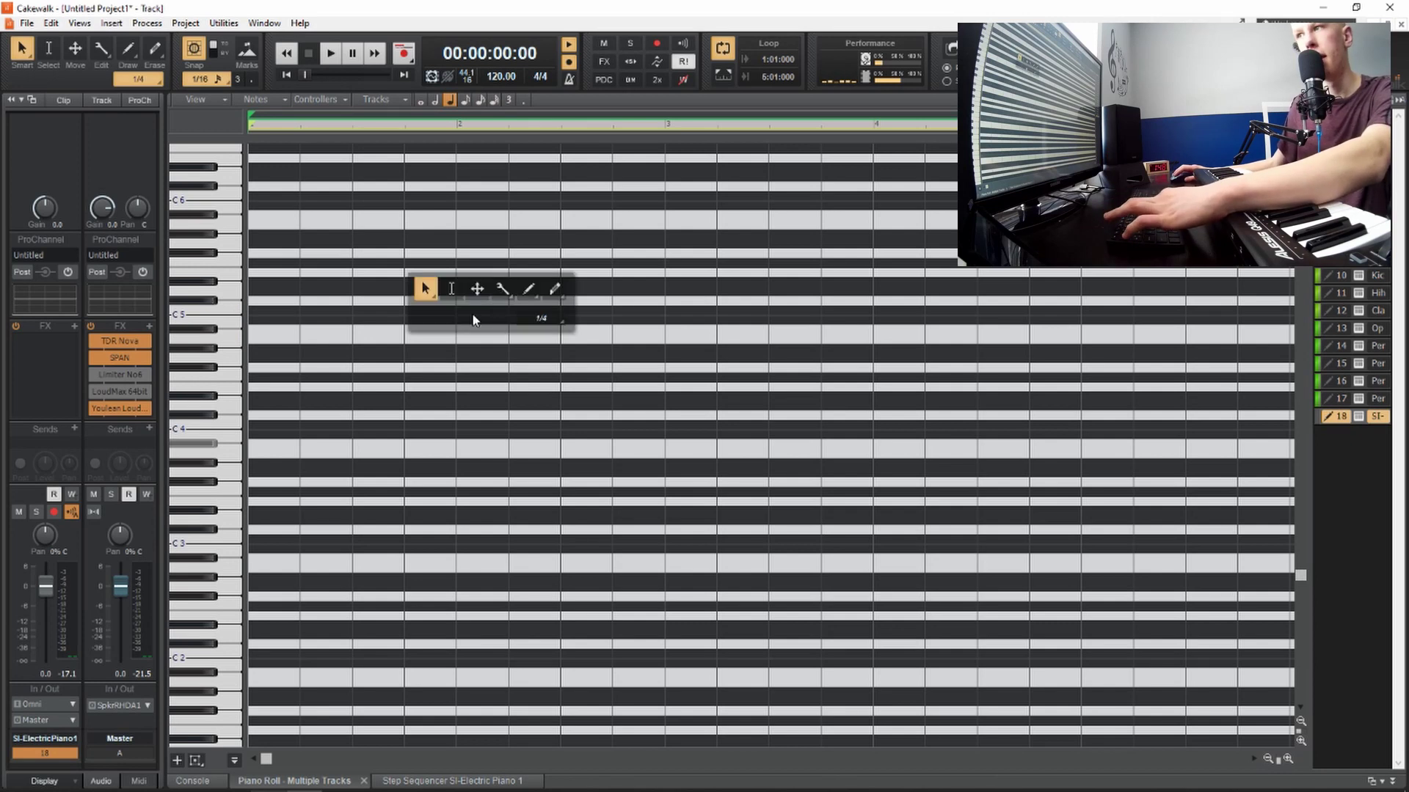
{"action": "left_click", "coordinate": [426, 290]}
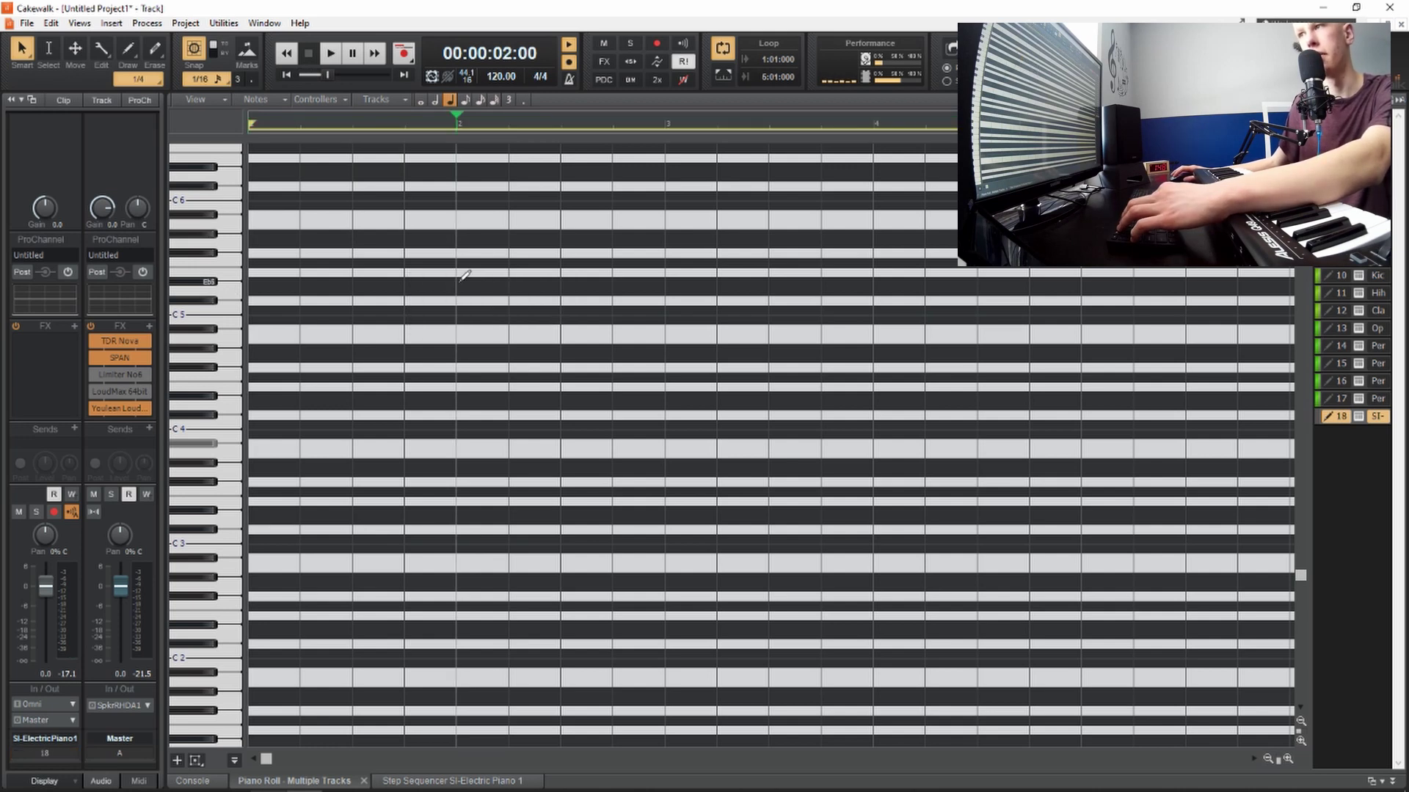
{"action": "left_click", "coordinate": [314, 281]}
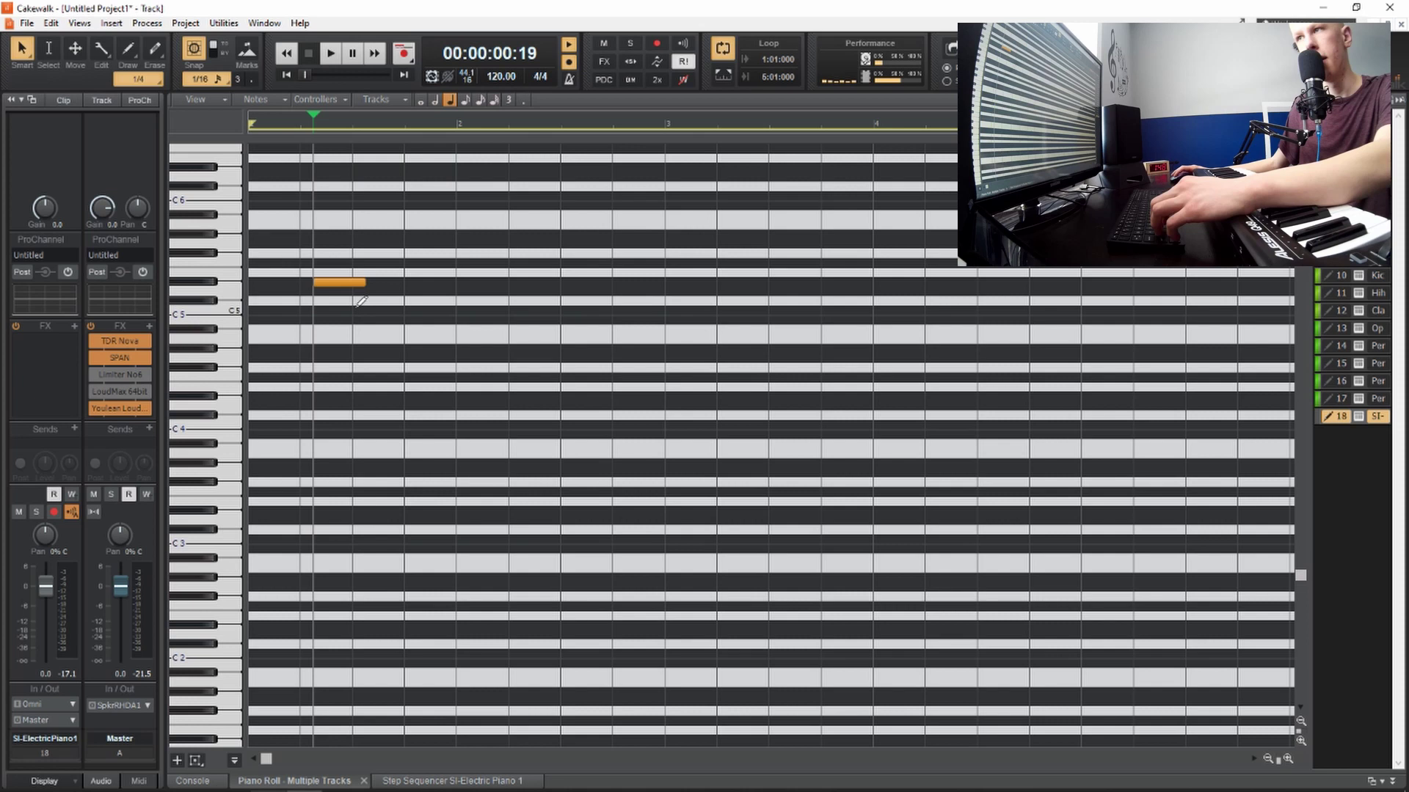
{"action": "key", "text": "ctrl+z"}
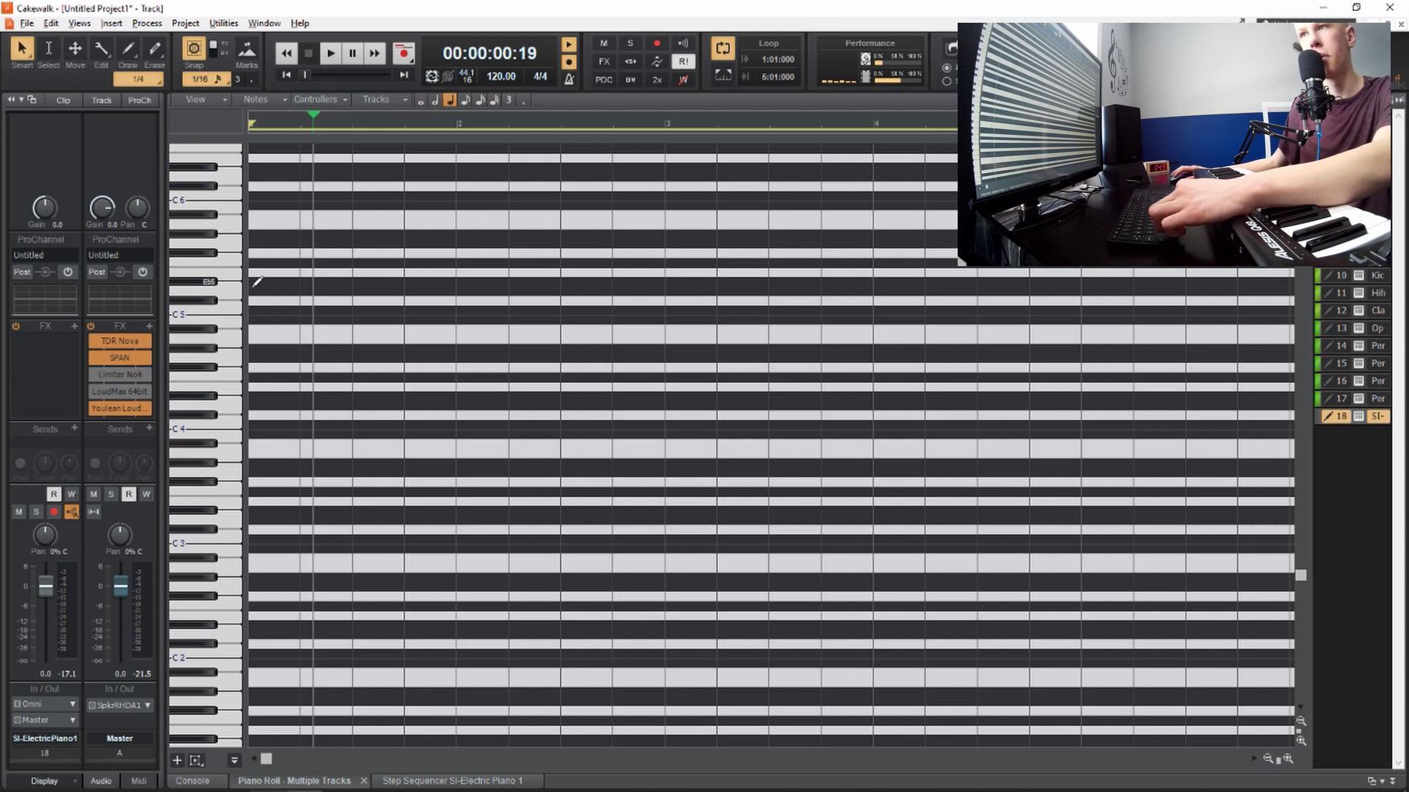
Draw quarter notes C5, F5 and G#5 as a chord at the start of measure 1 and play it back
{"action": "left_click", "coordinate": [251, 308]}
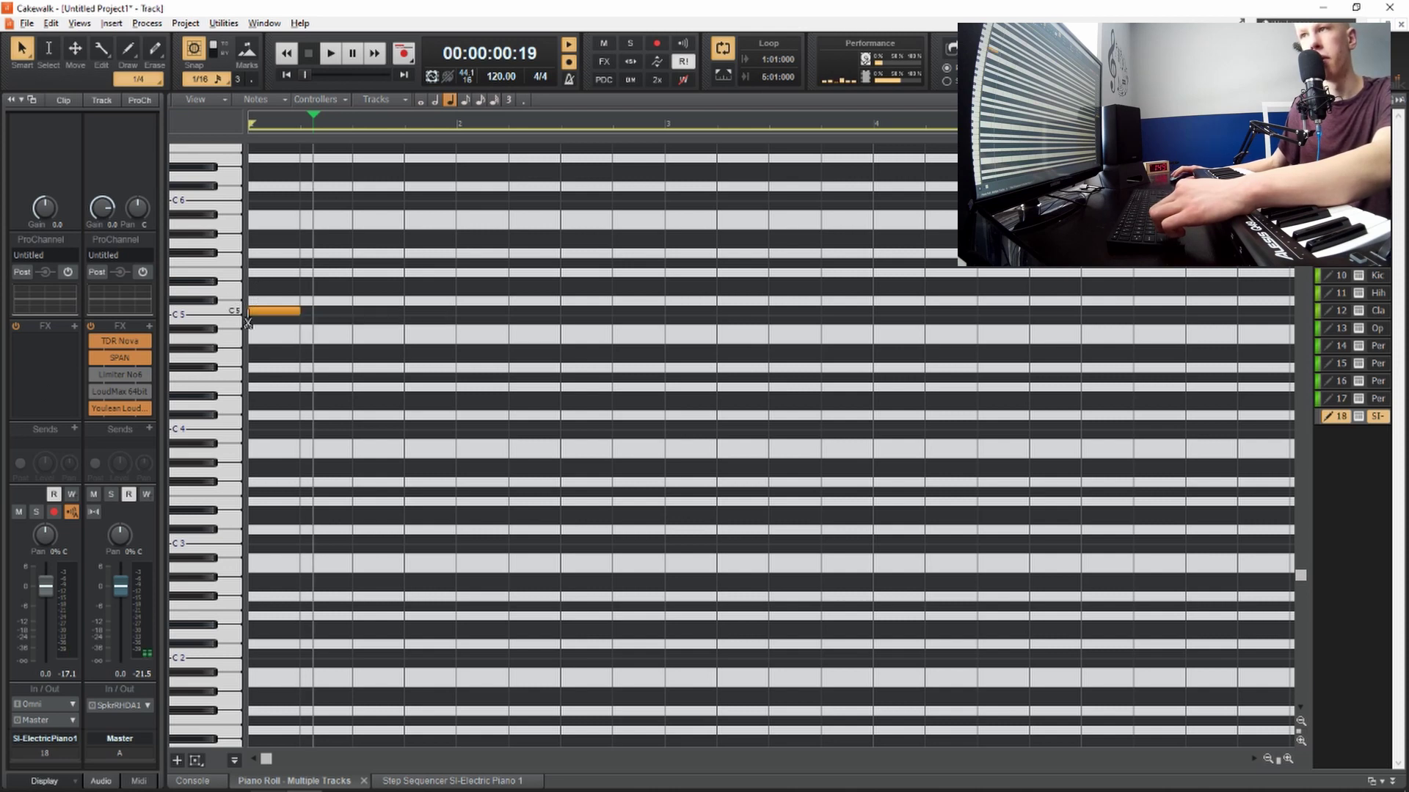
{"action": "left_click", "coordinate": [250, 262]}
{"action": "left_click", "coordinate": [251, 233]}
{"action": "key", "text": "w"}
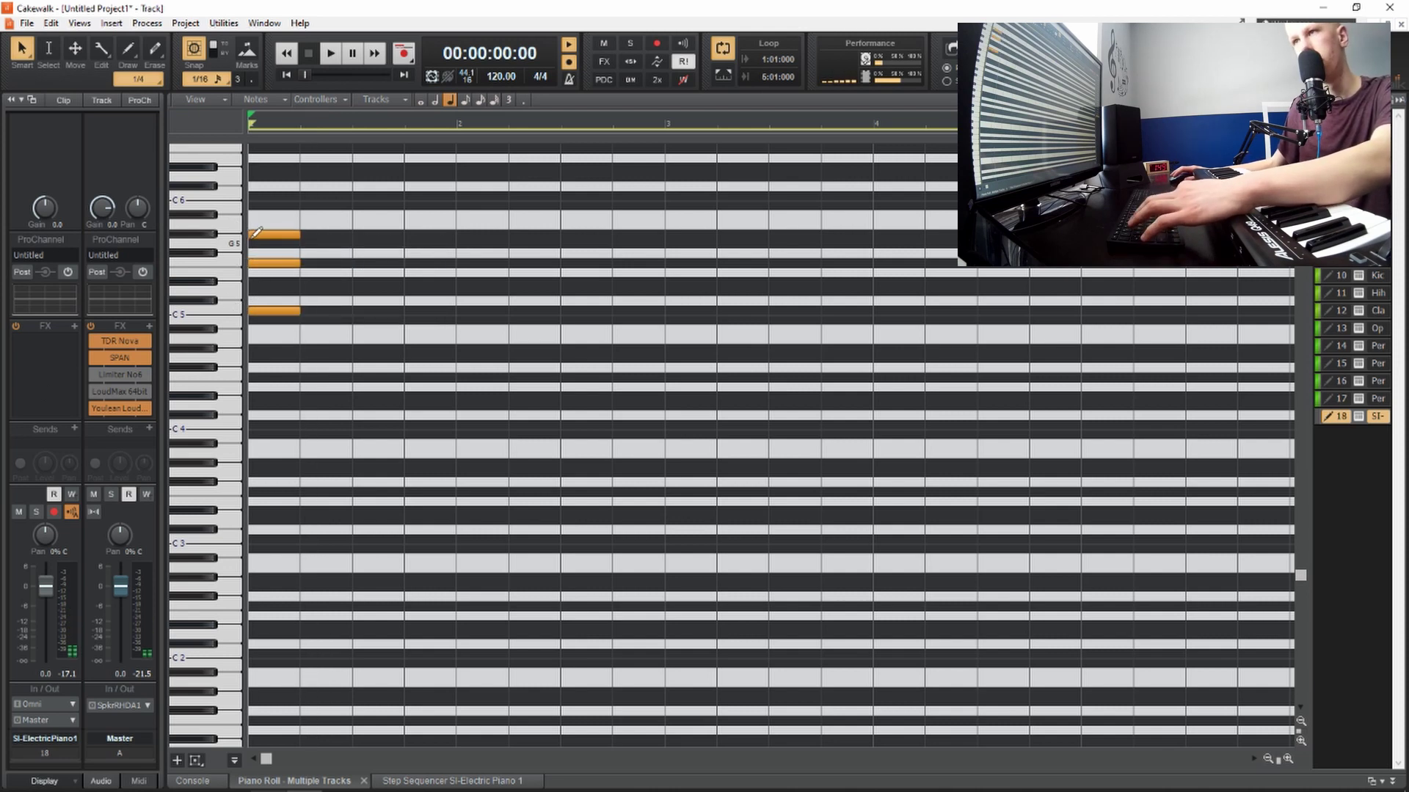
{"action": "key", "text": "space"}
{"action": "key", "text": "space"}
{"action": "key", "text": "XF86AudioLowerVolume"}
{"action": "scroll", "coordinate": [333, 320], "scroll_direction": "up", "scroll_amount": 3}
{"action": "scroll", "coordinate": [337, 327], "scroll_direction": "up", "scroll_amount": 2}
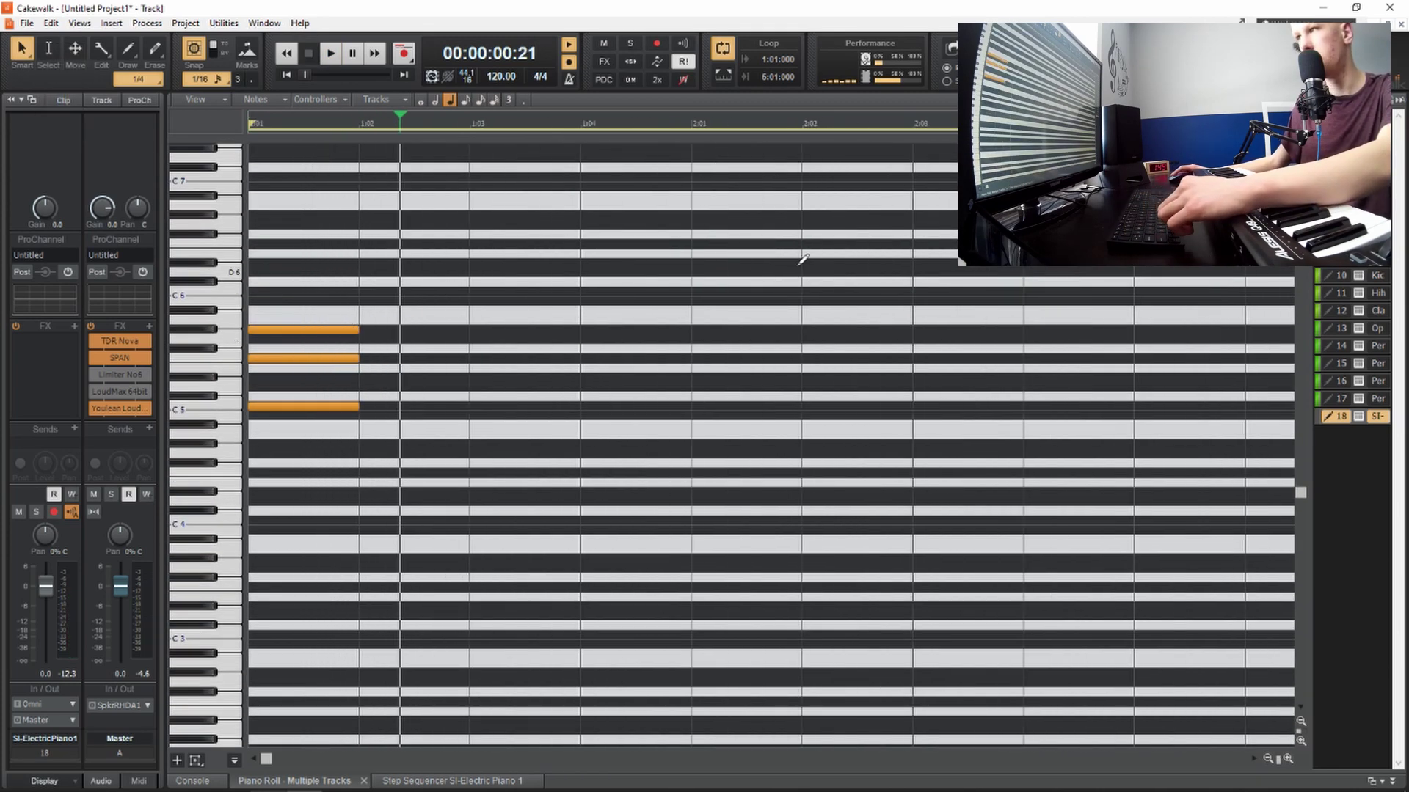
{"action": "left_click", "coordinate": [416, 300]}
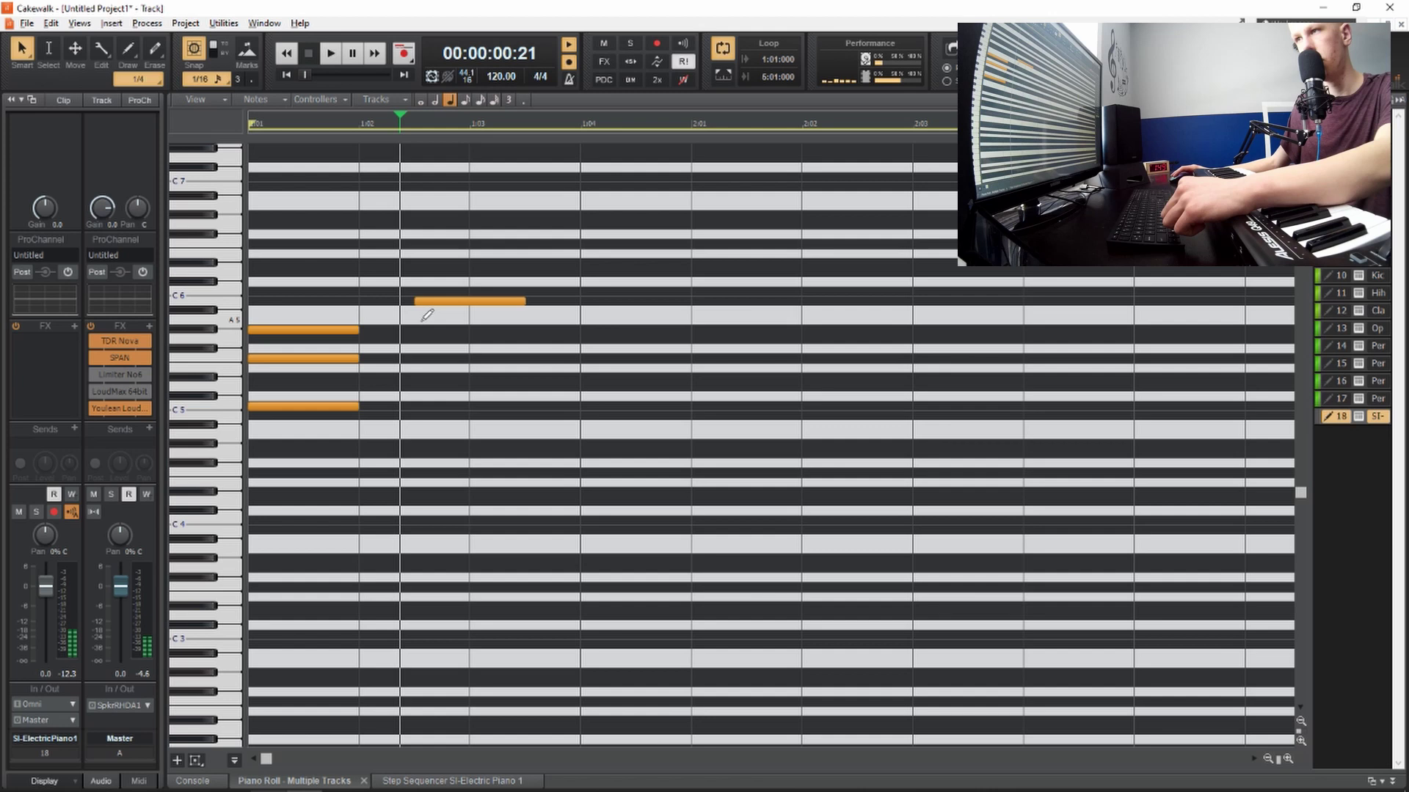
{"action": "left_click", "coordinate": [473, 330]}
{"action": "left_click", "coordinate": [475, 243]}
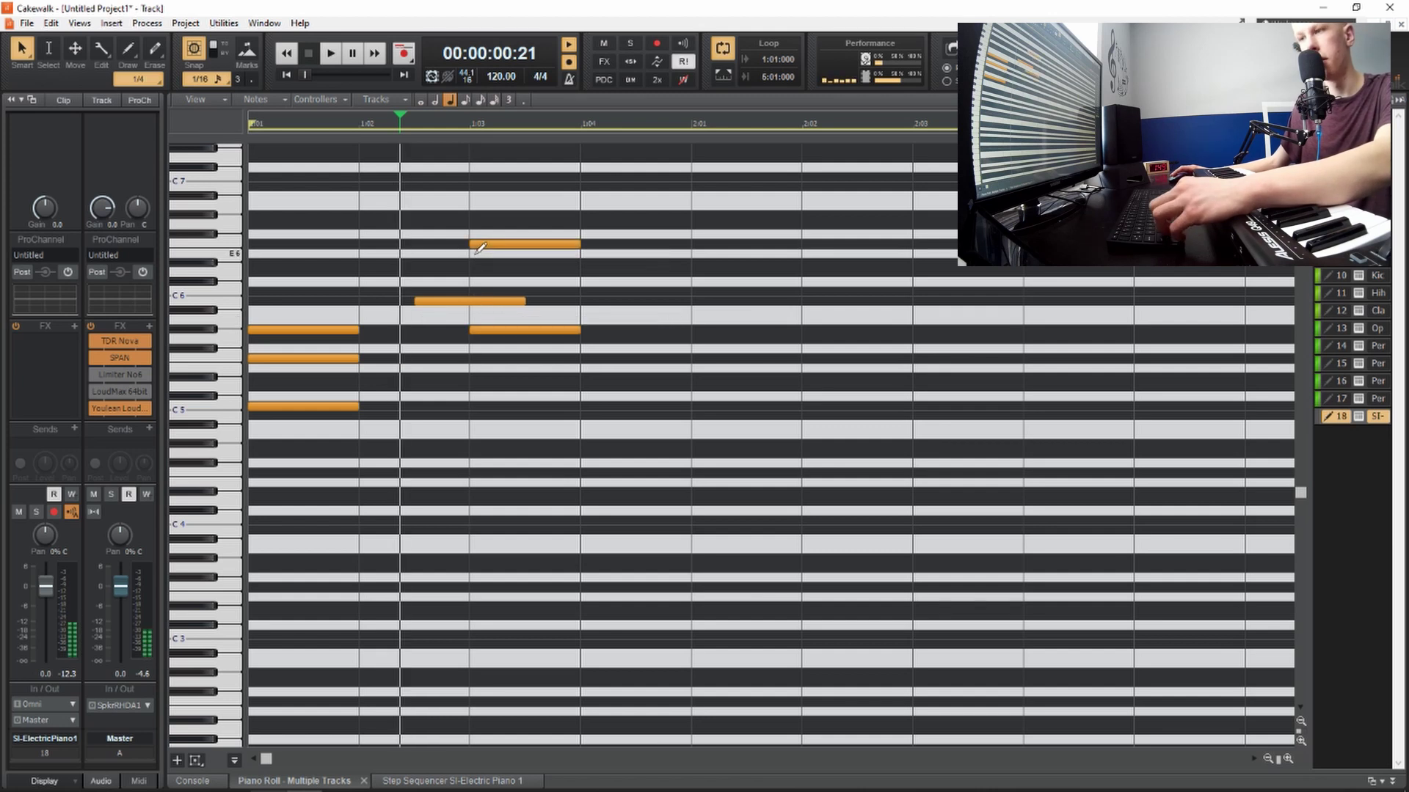
{"action": "key", "text": "ctrl+z"}
{"action": "key", "text": "ctrl+z"}
{"action": "key", "text": "ctrl+z"}
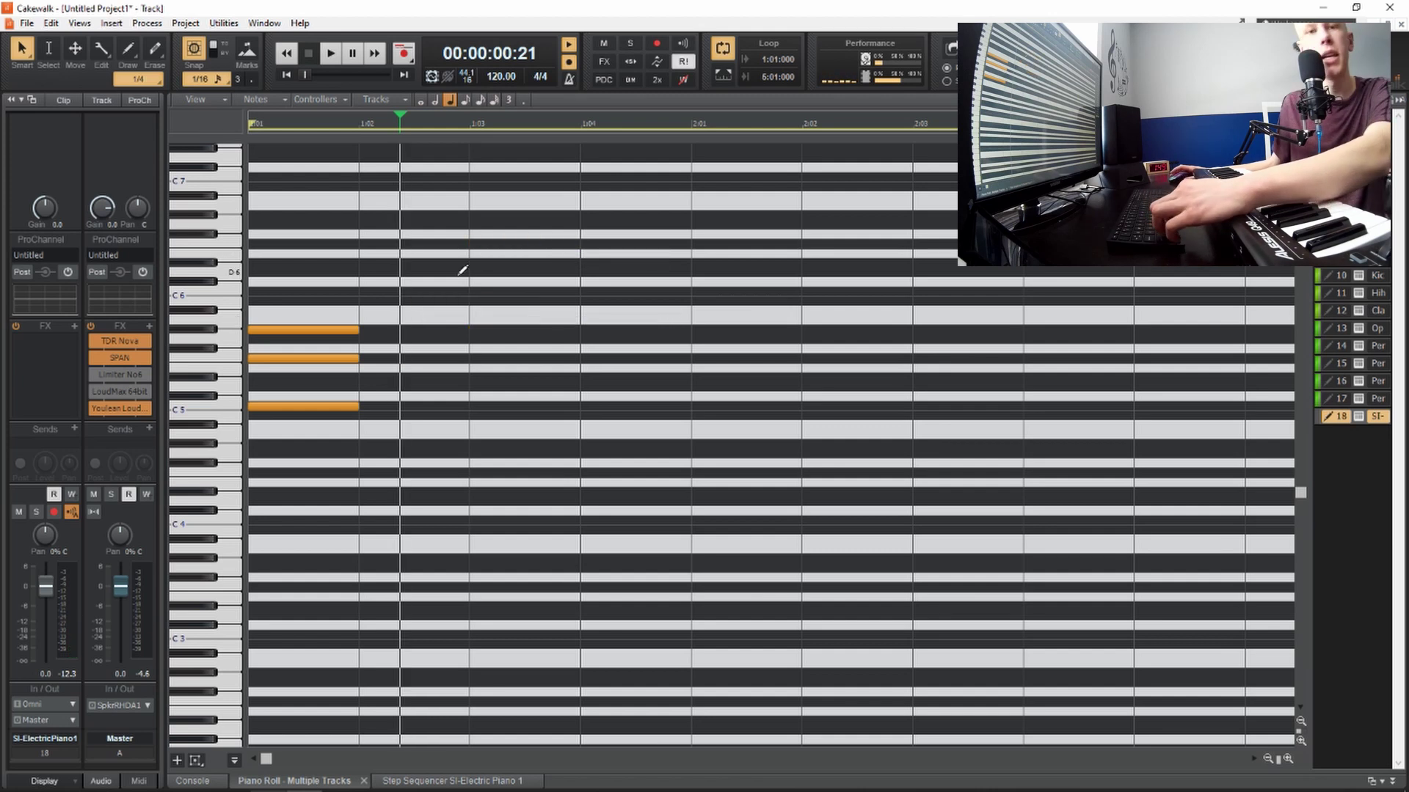
Play the chord, select its three notes together and lengthen them to end at beat 3 of measure 1
{"action": "key", "text": "space"}
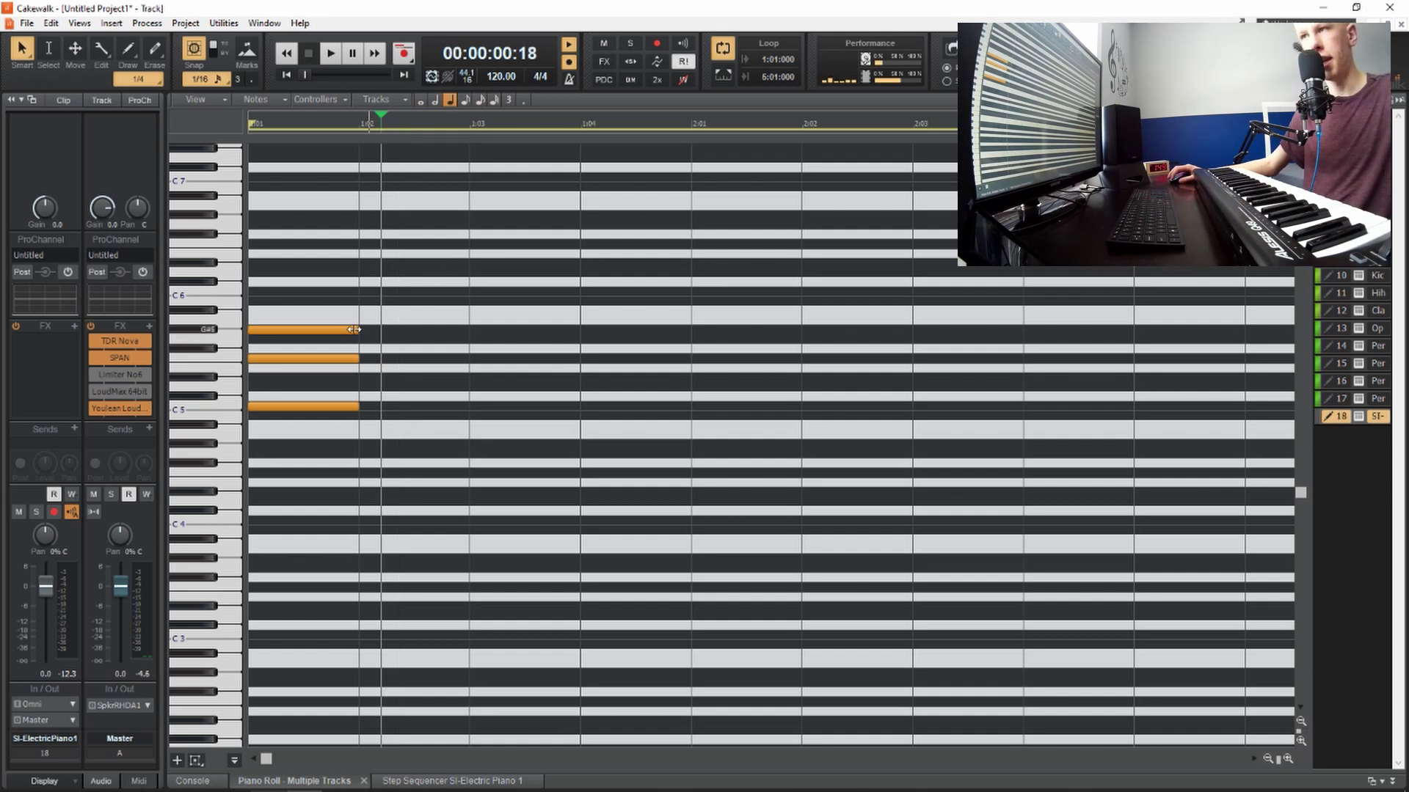
{"action": "mouse_move", "coordinate": [355, 329]}
{"action": "left_mouse_down"}
{"action": "mouse_move", "coordinate": [469, 320]}
{"action": "mouse_move", "coordinate": [358, 334]}
{"action": "left_mouse_up"}
{"action": "left_click_drag", "start_coordinate": [220, 320], "coordinate": [208, 427]}
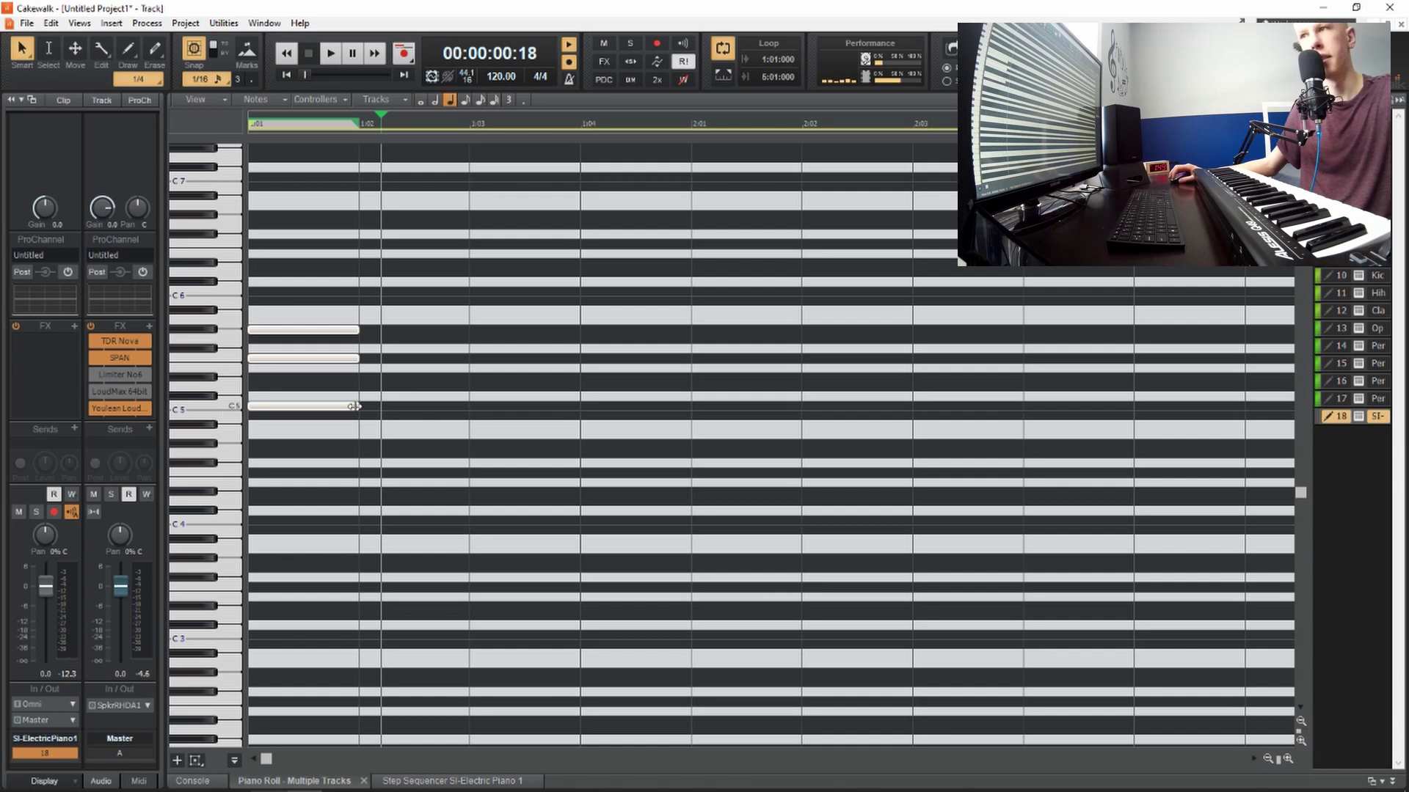
{"action": "left_click_drag", "start_coordinate": [359, 405], "coordinate": [471, 406]}
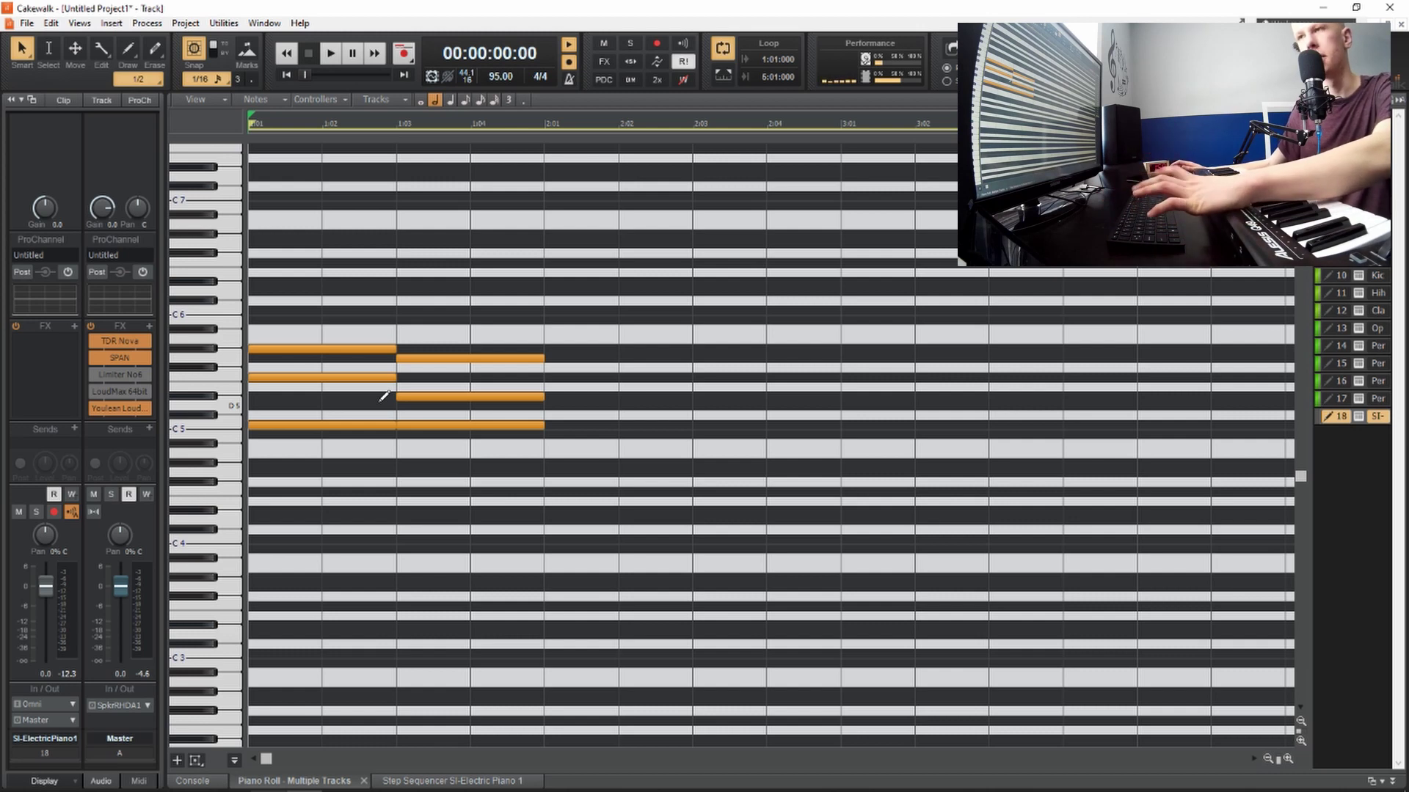
Play back the two chords in measure 1
{"action": "key", "text": "space"}
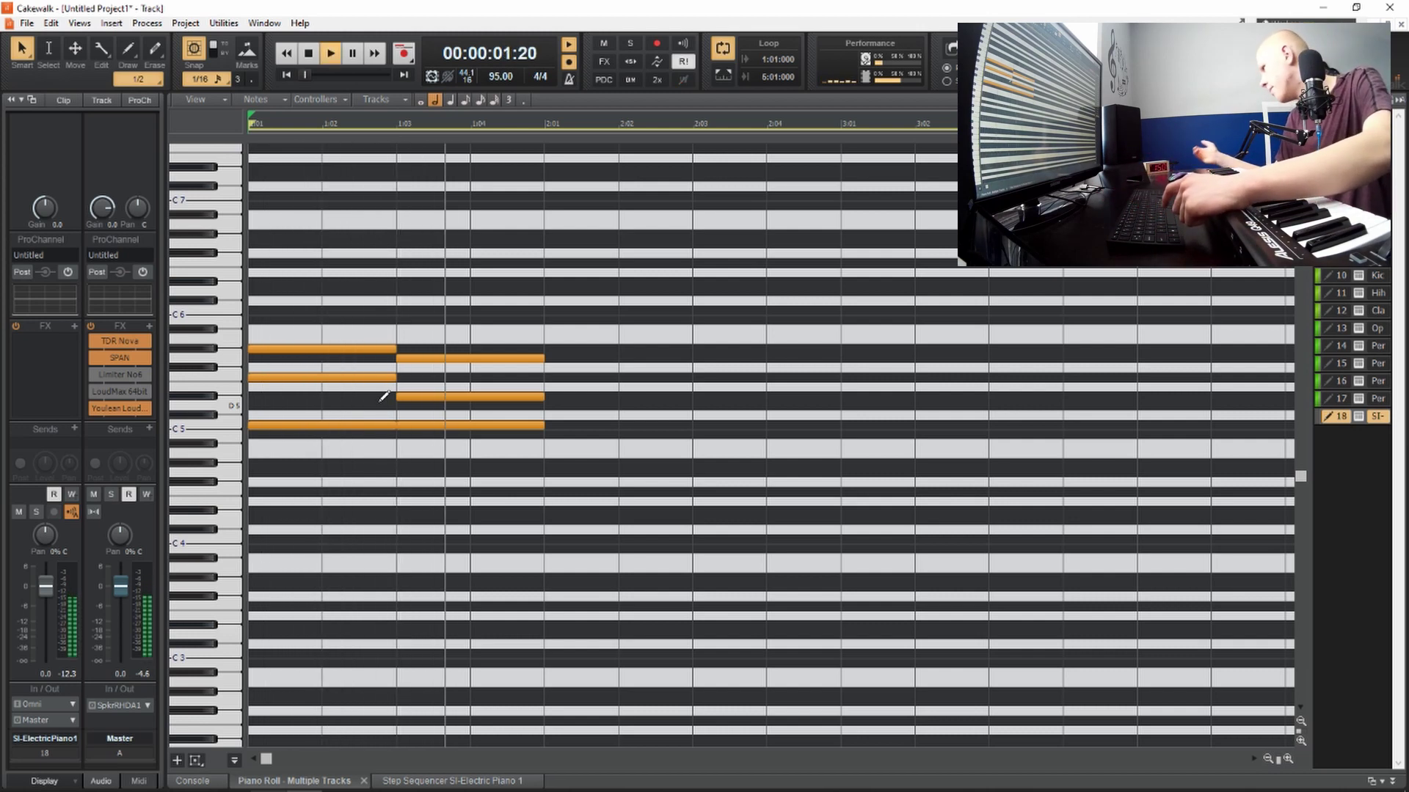
{"action": "key", "text": "space"}
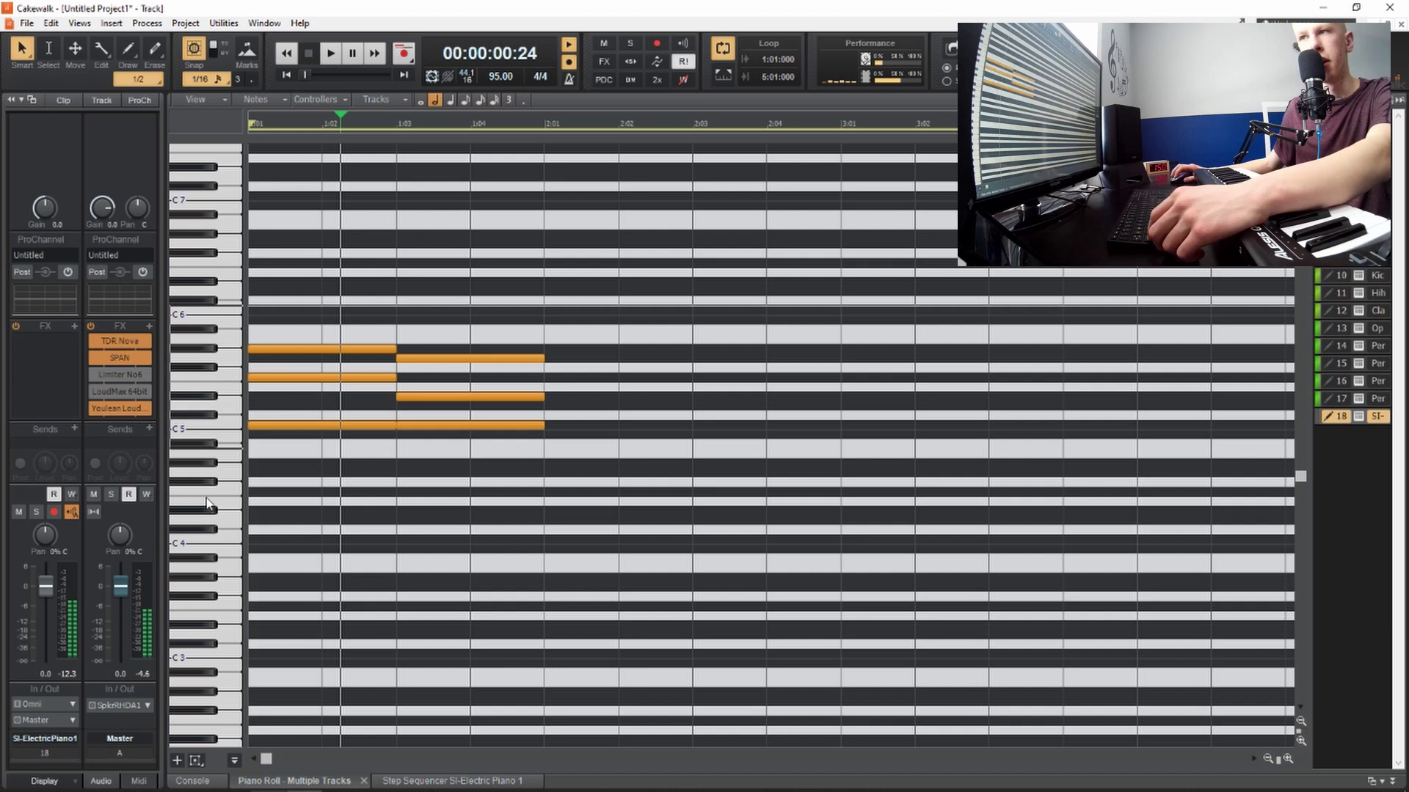
{"action": "key", "text": "ctrl+a"}
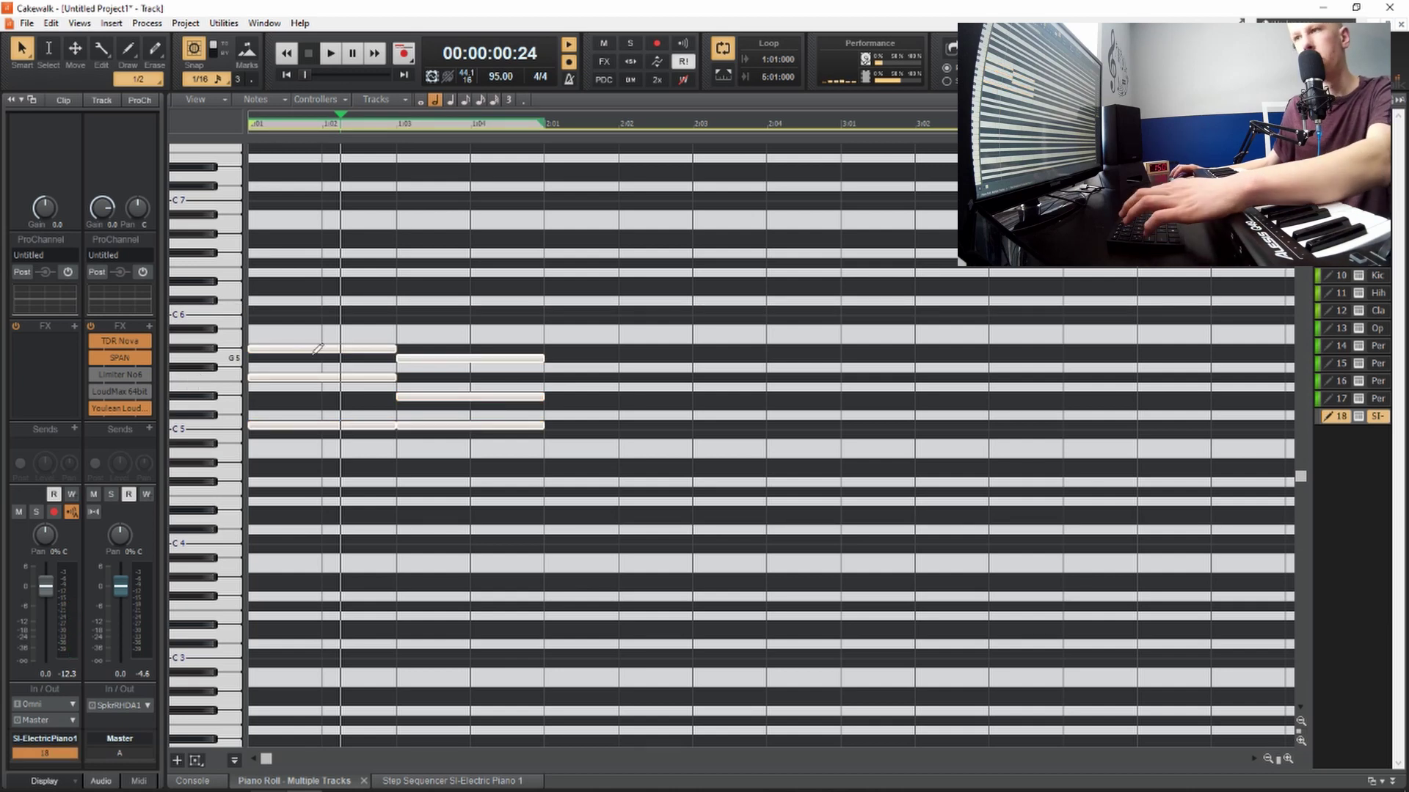
{"action": "left_click", "coordinate": [317, 447]}
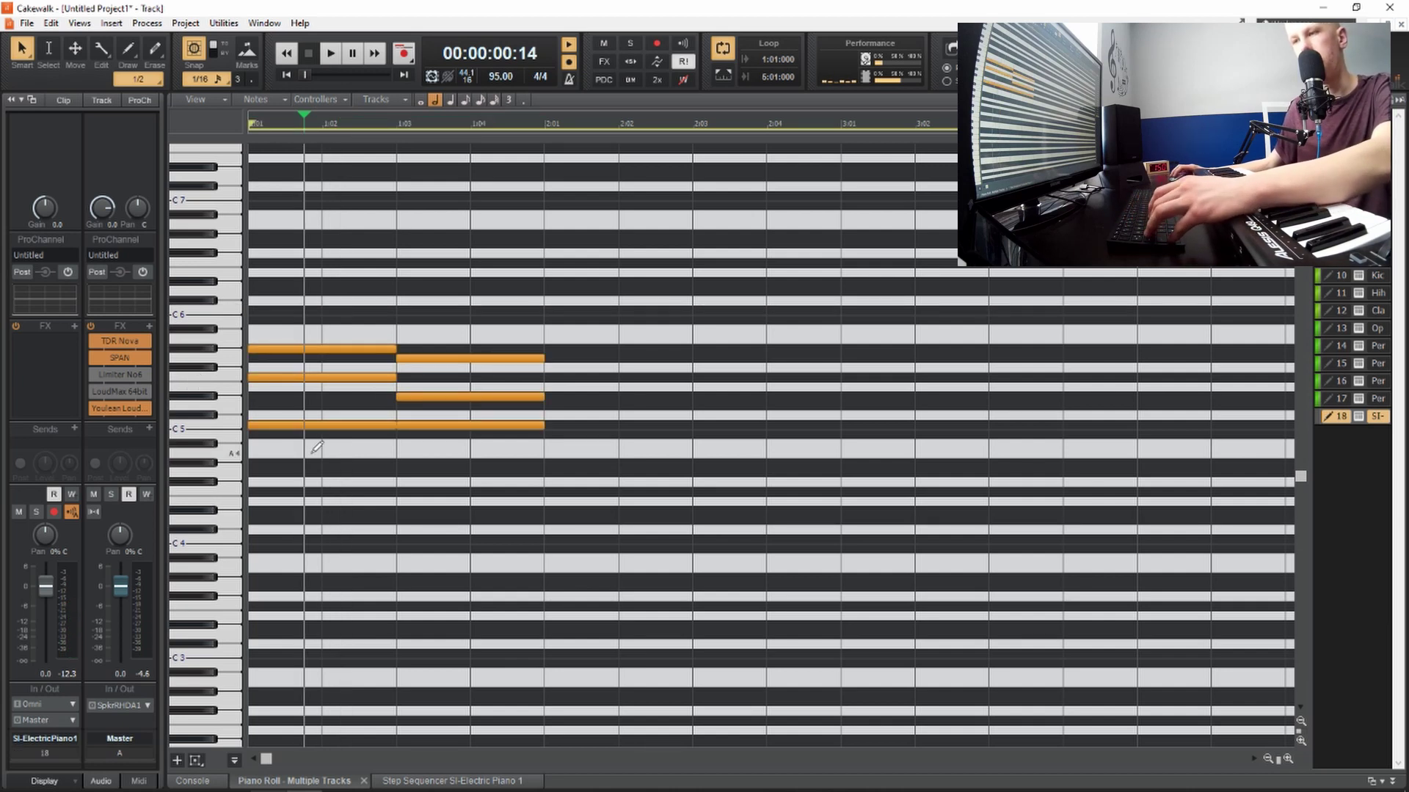
{"action": "key", "text": "space"}
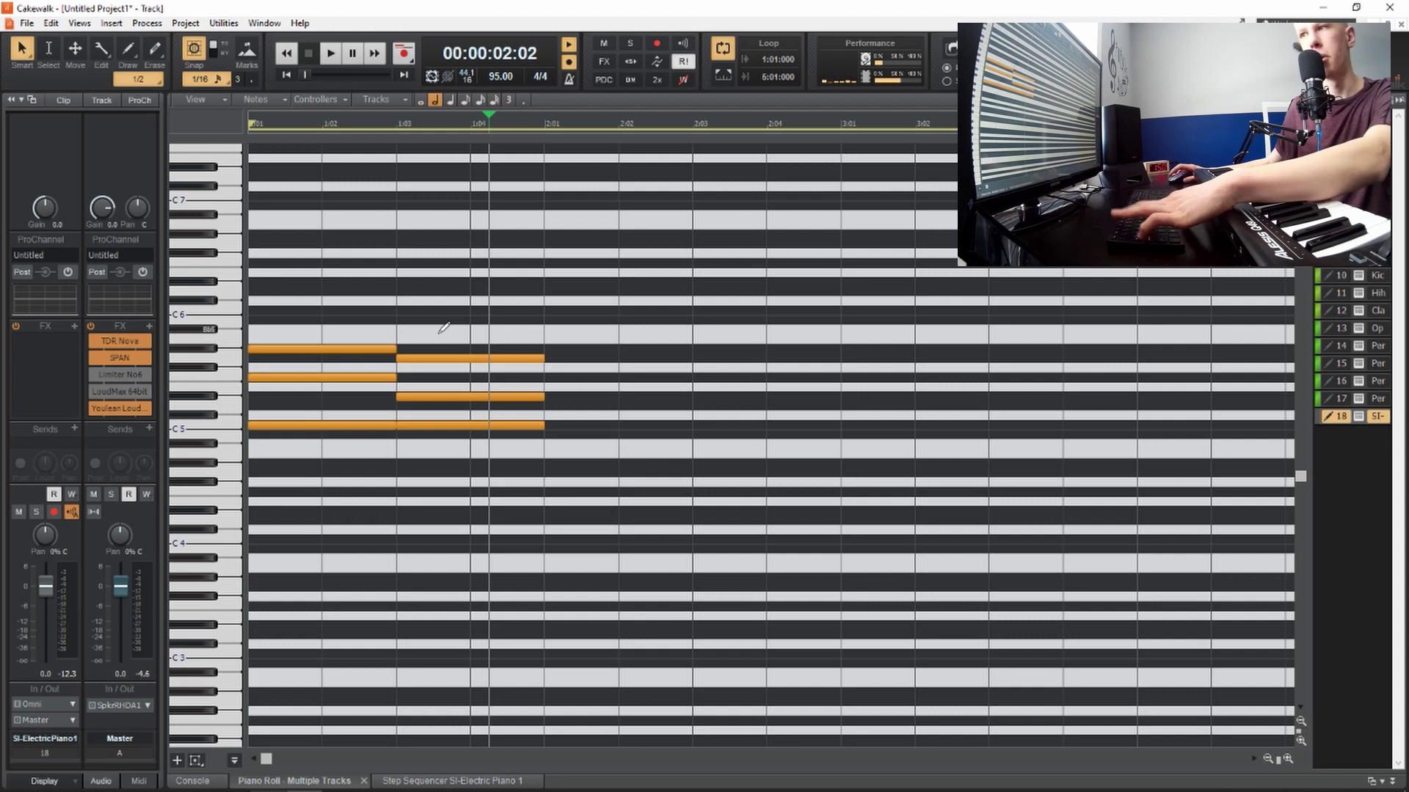
Select all the notes of both chords in measure 1 with the Select tool, then return to the Smart tool
{"action": "key", "text": "t"}
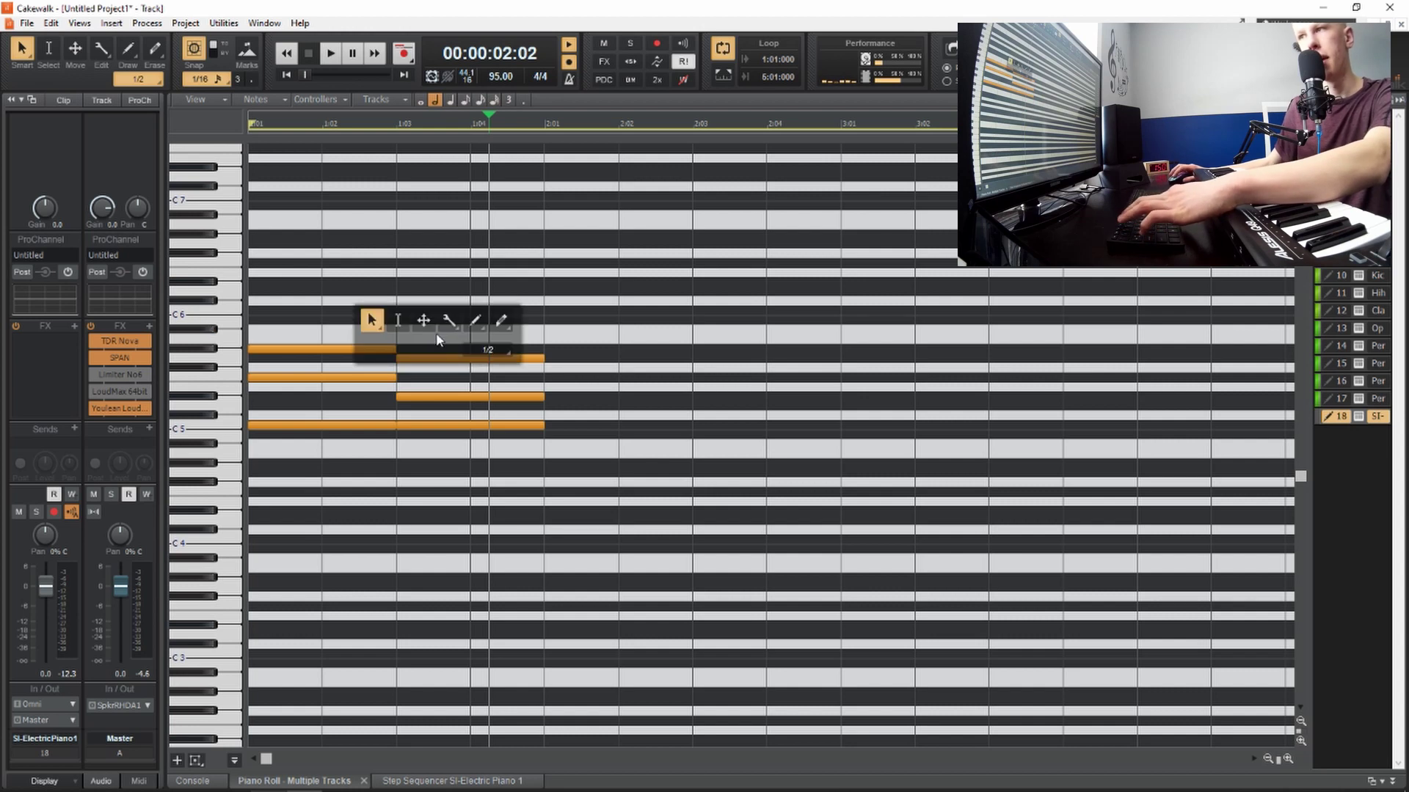
{"action": "left_click", "coordinate": [398, 325]}
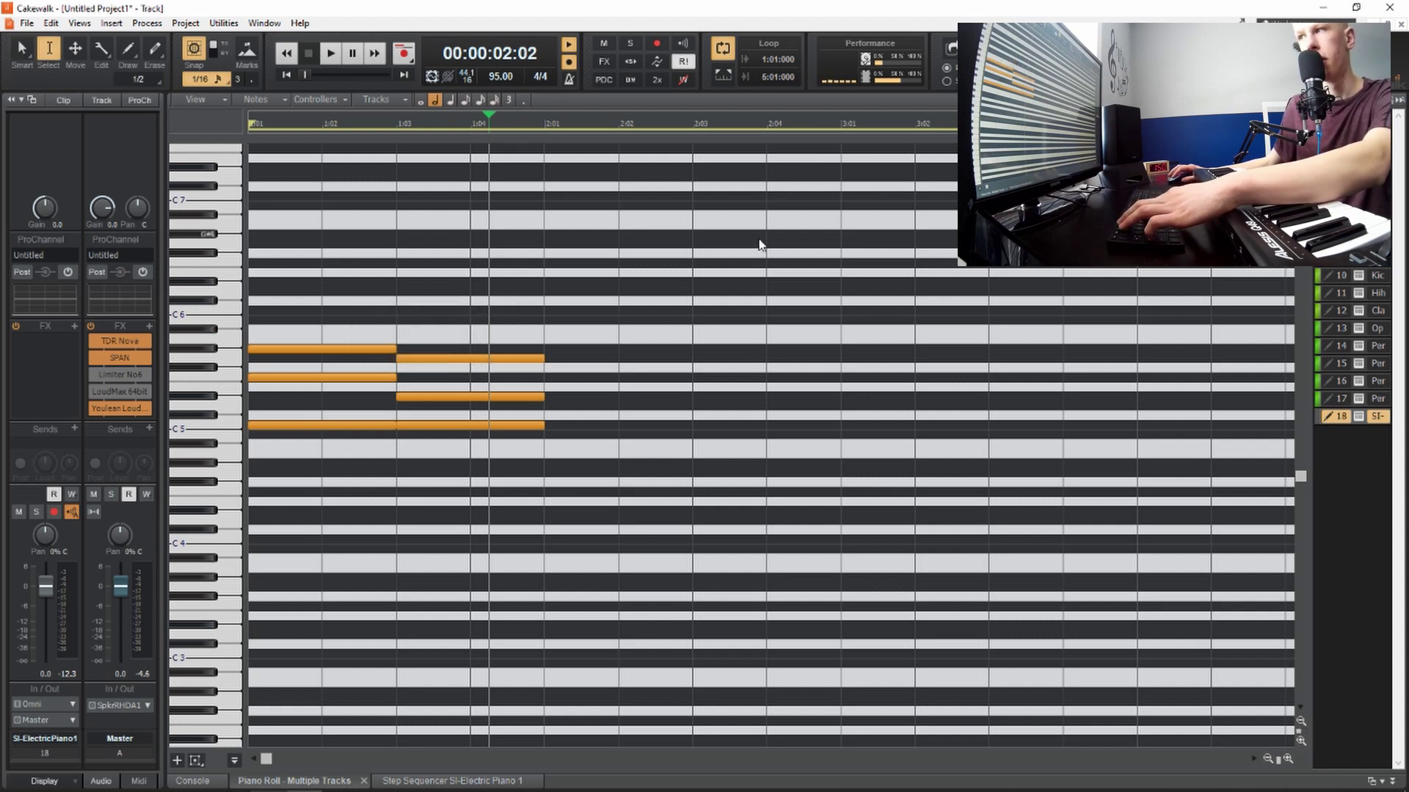
{"action": "left_click_drag", "start_coordinate": [759, 239], "coordinate": [211, 559]}
{"action": "left_click_drag", "start_coordinate": [518, 279], "coordinate": [464, 421]}
{"action": "left_click_drag", "start_coordinate": [590, 303], "coordinate": [211, 569]}
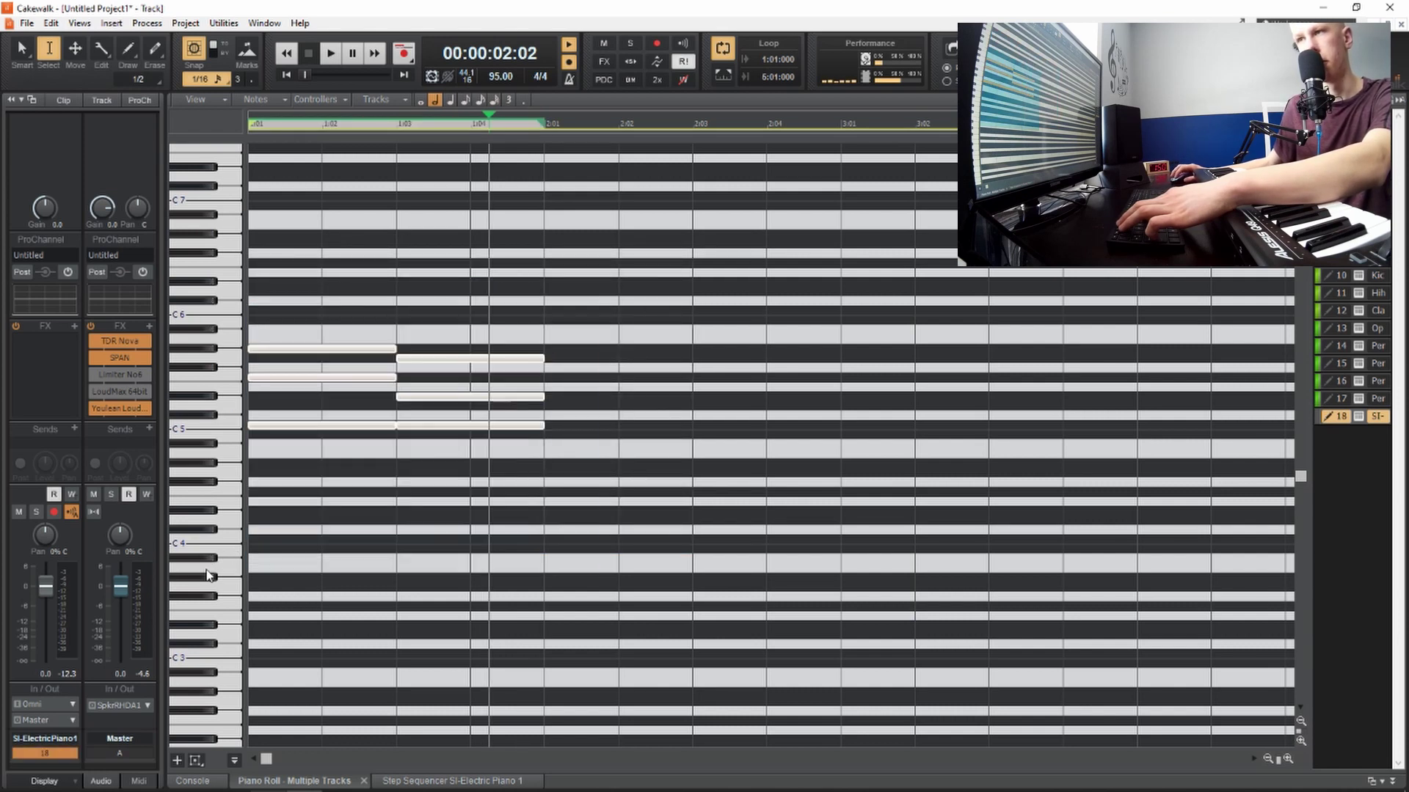
{"action": "key", "text": "t"}
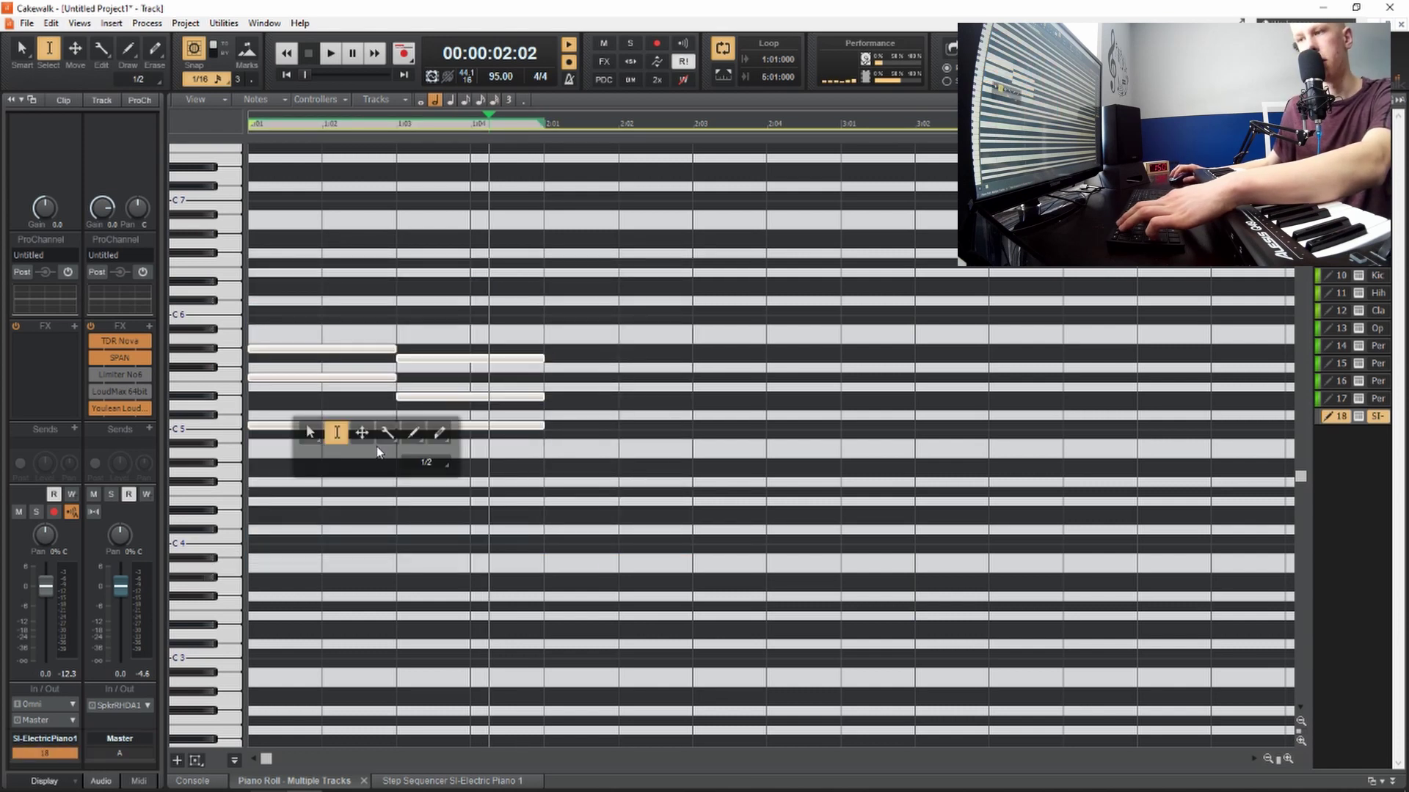
{"action": "left_click", "coordinate": [302, 434]}
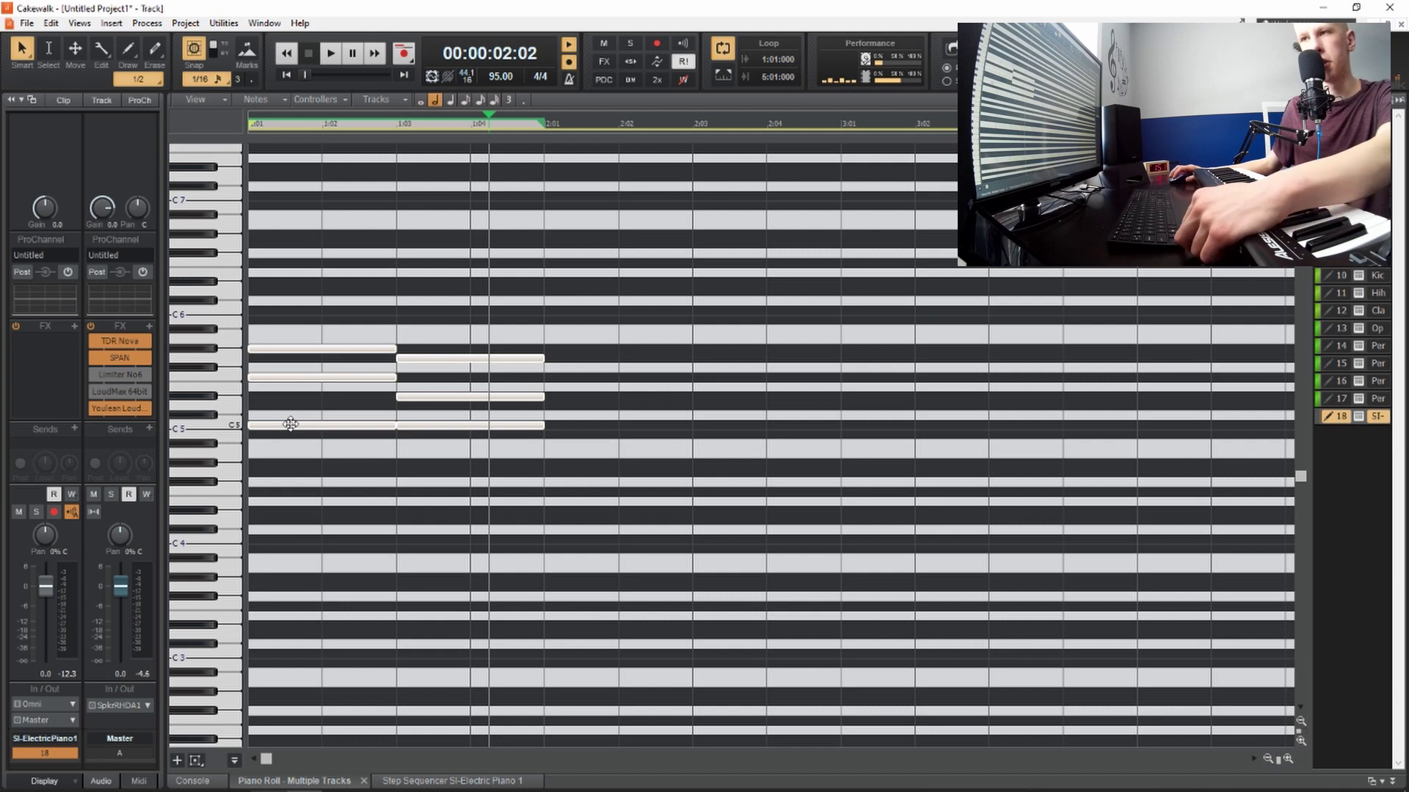
Copy the selected chords to the start of measure 2 and play the progression from the project start
{"action": "left_click_drag", "start_coordinate": [291, 424], "coordinate": [586, 427]}
{"action": "left_click", "coordinate": [746, 230]}
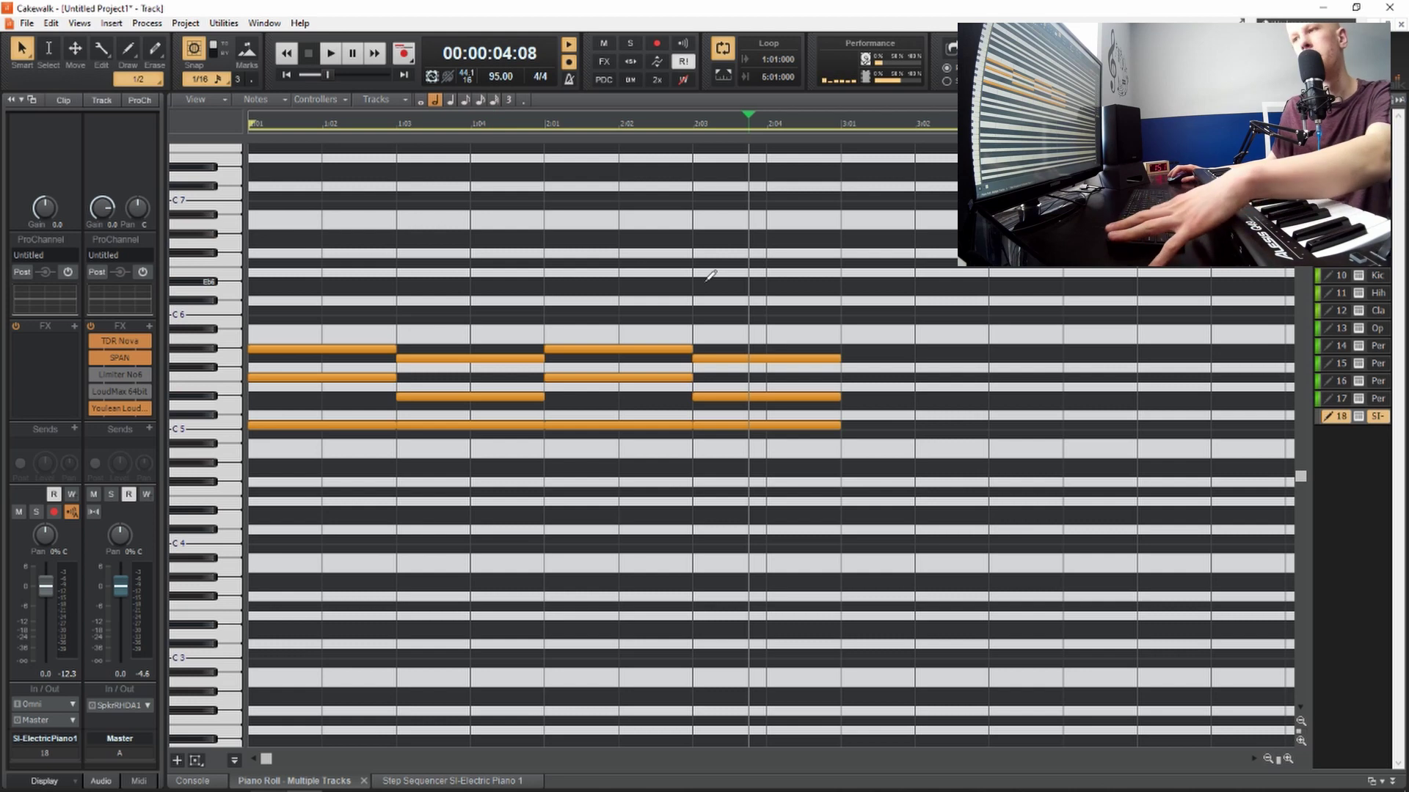
{"action": "key", "text": "w"}
{"action": "key", "text": "space"}
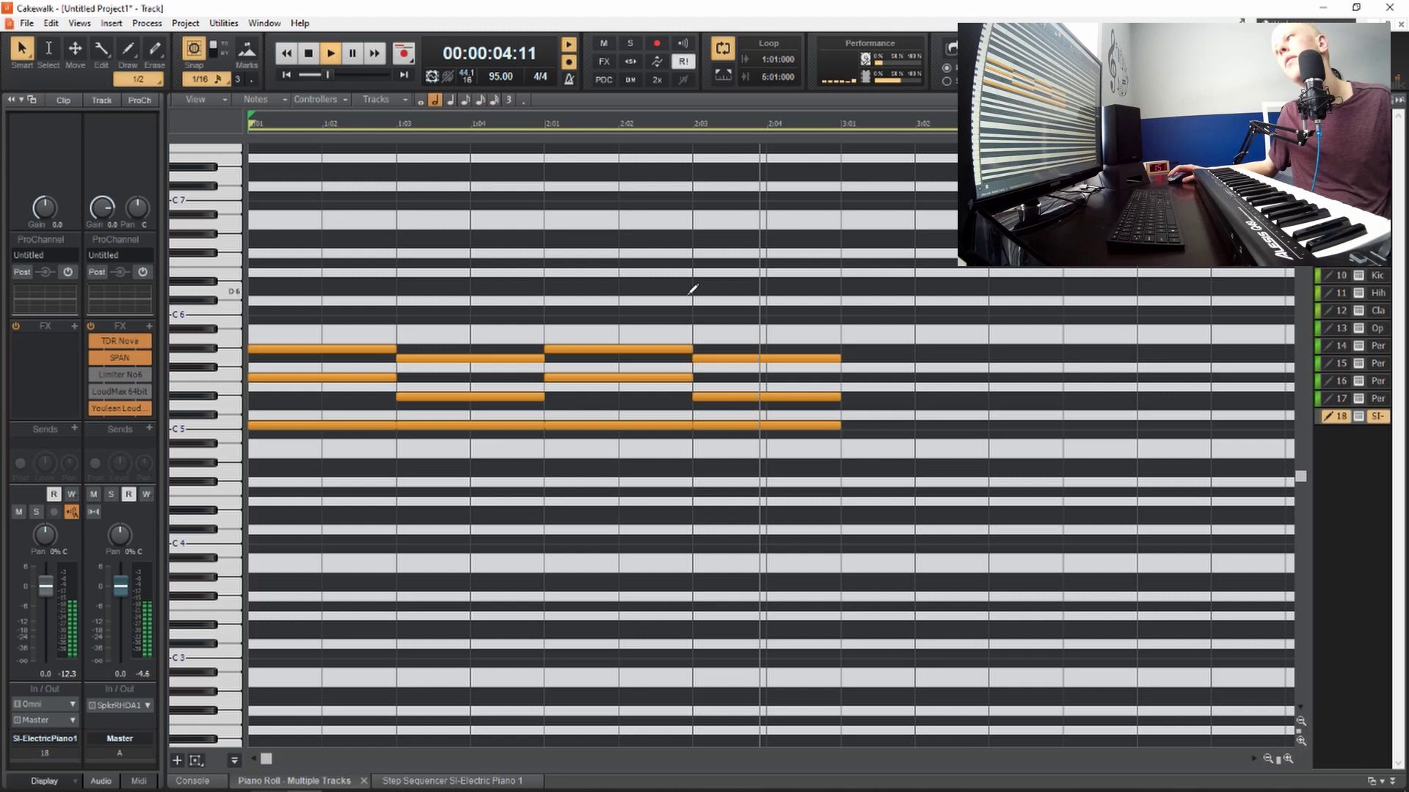
Add a melody above measure 1: quarter notes Eb6 and C6, and a half note on beat 3, lowered to D6 after playback
{"action": "left_click", "coordinate": [294, 291]}
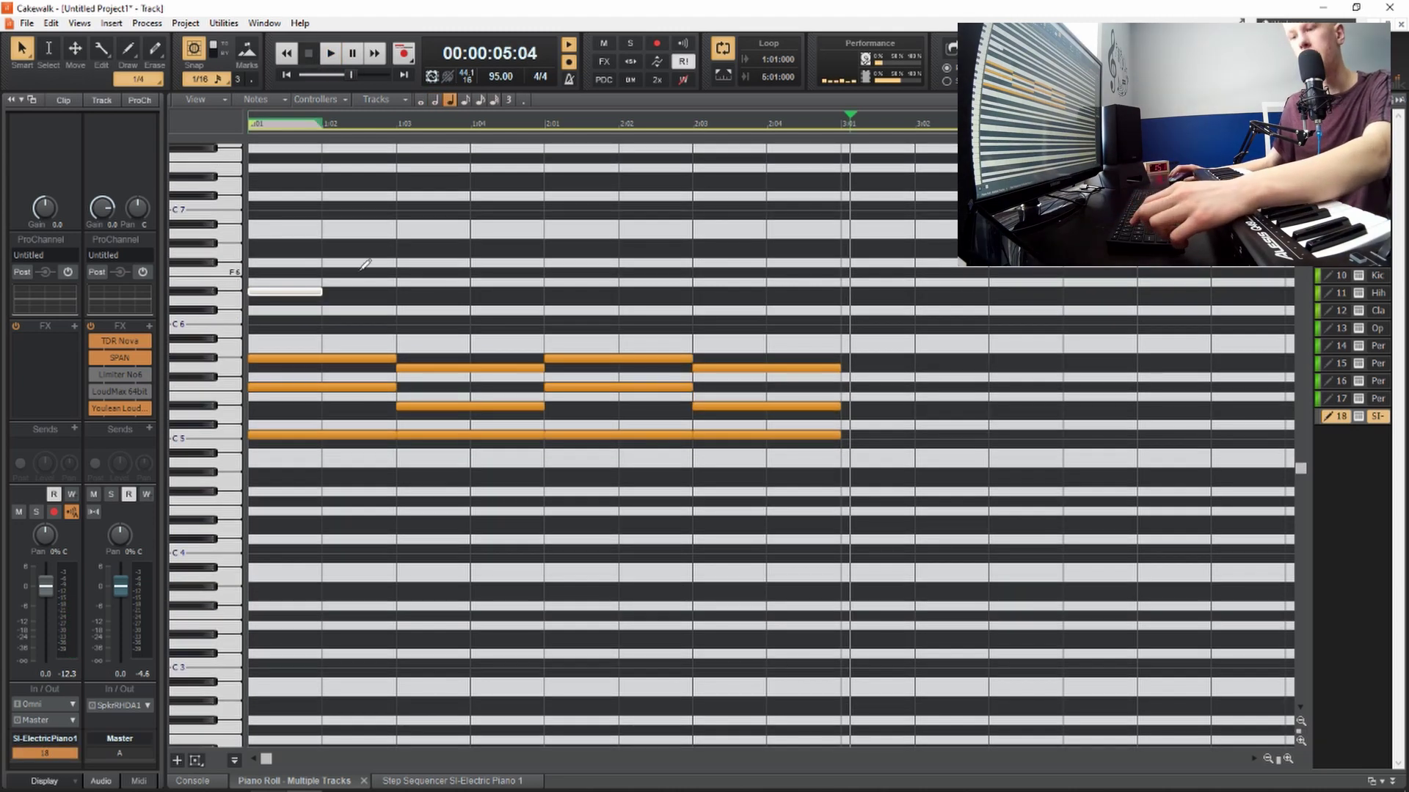
{"action": "key", "text": "w"}
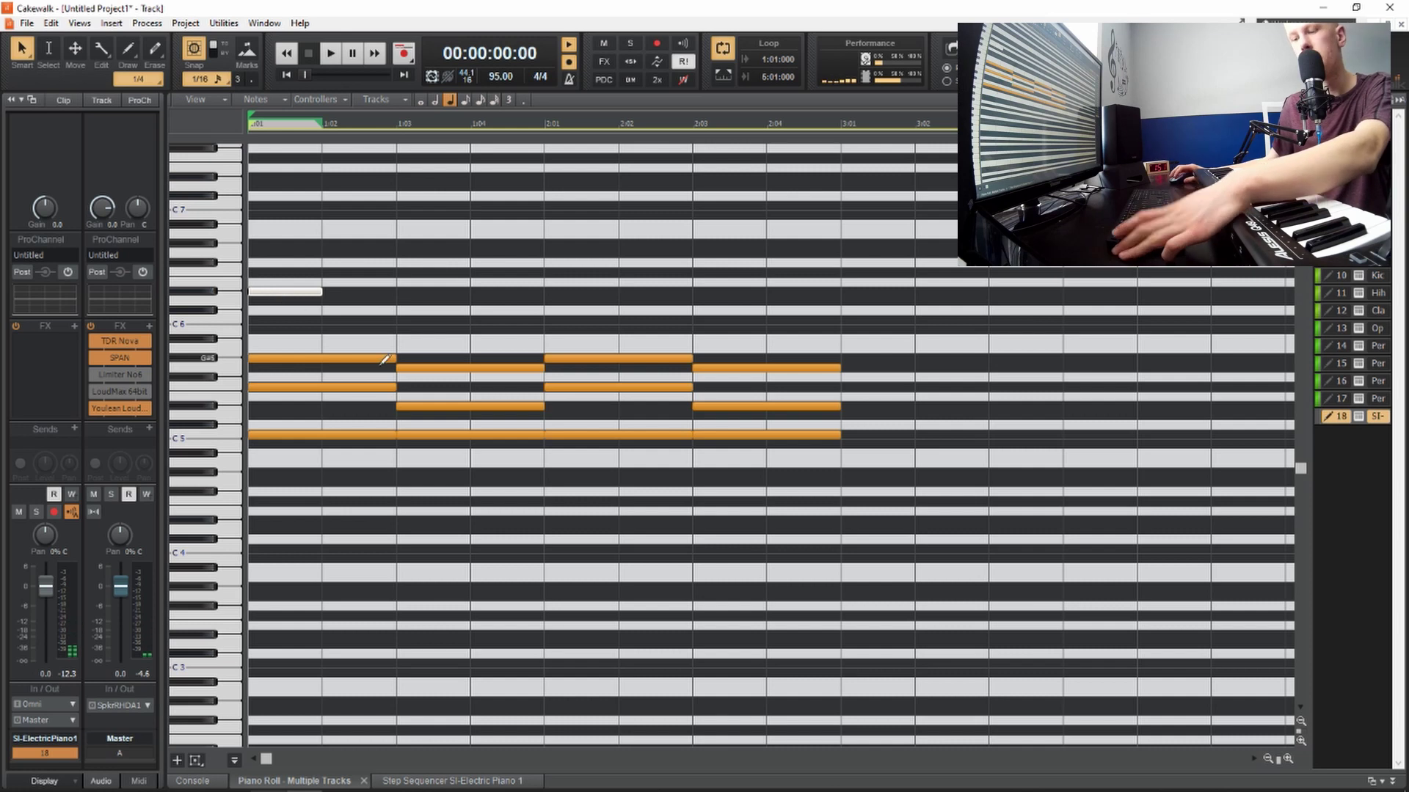
{"action": "left_click", "coordinate": [323, 322]}
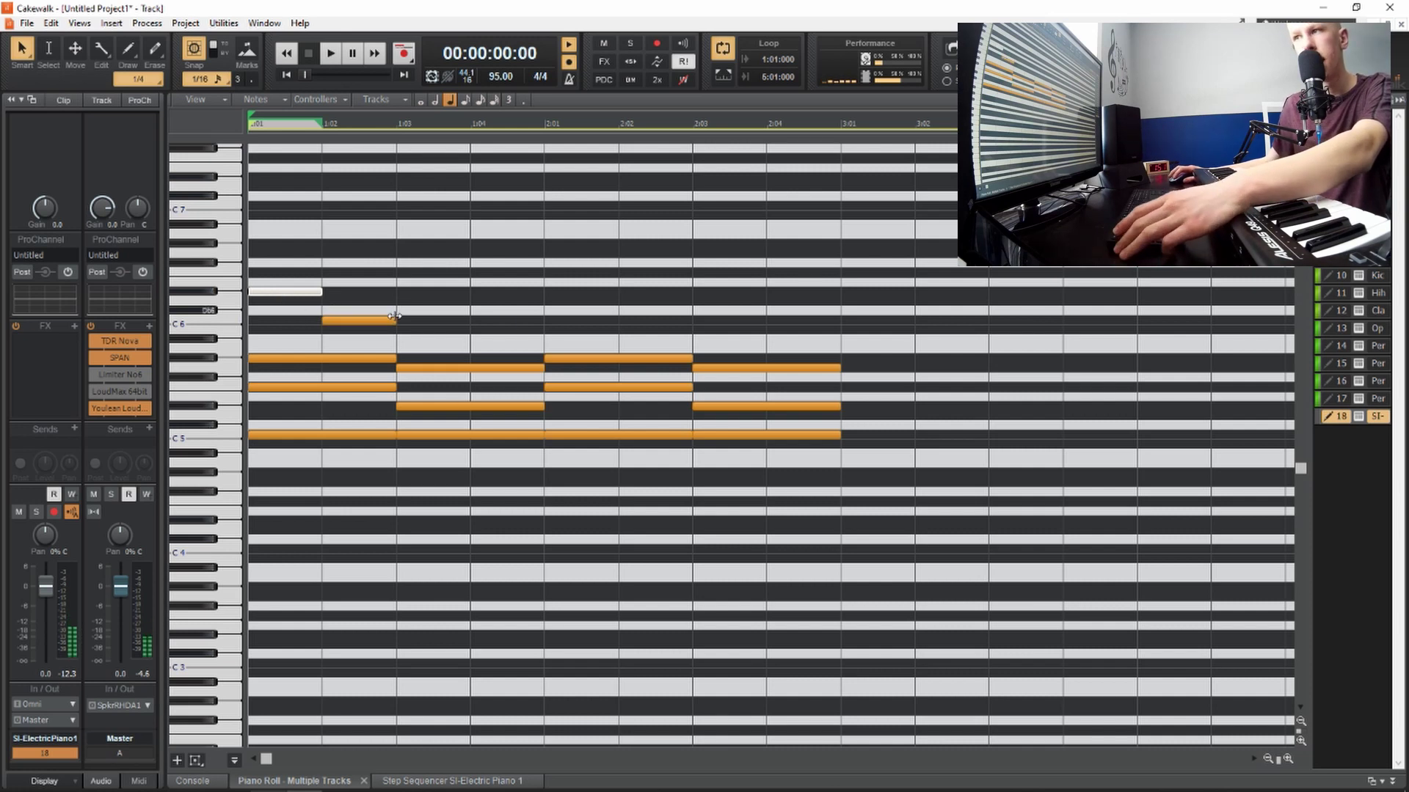
{"action": "left_click", "coordinate": [364, 363]}
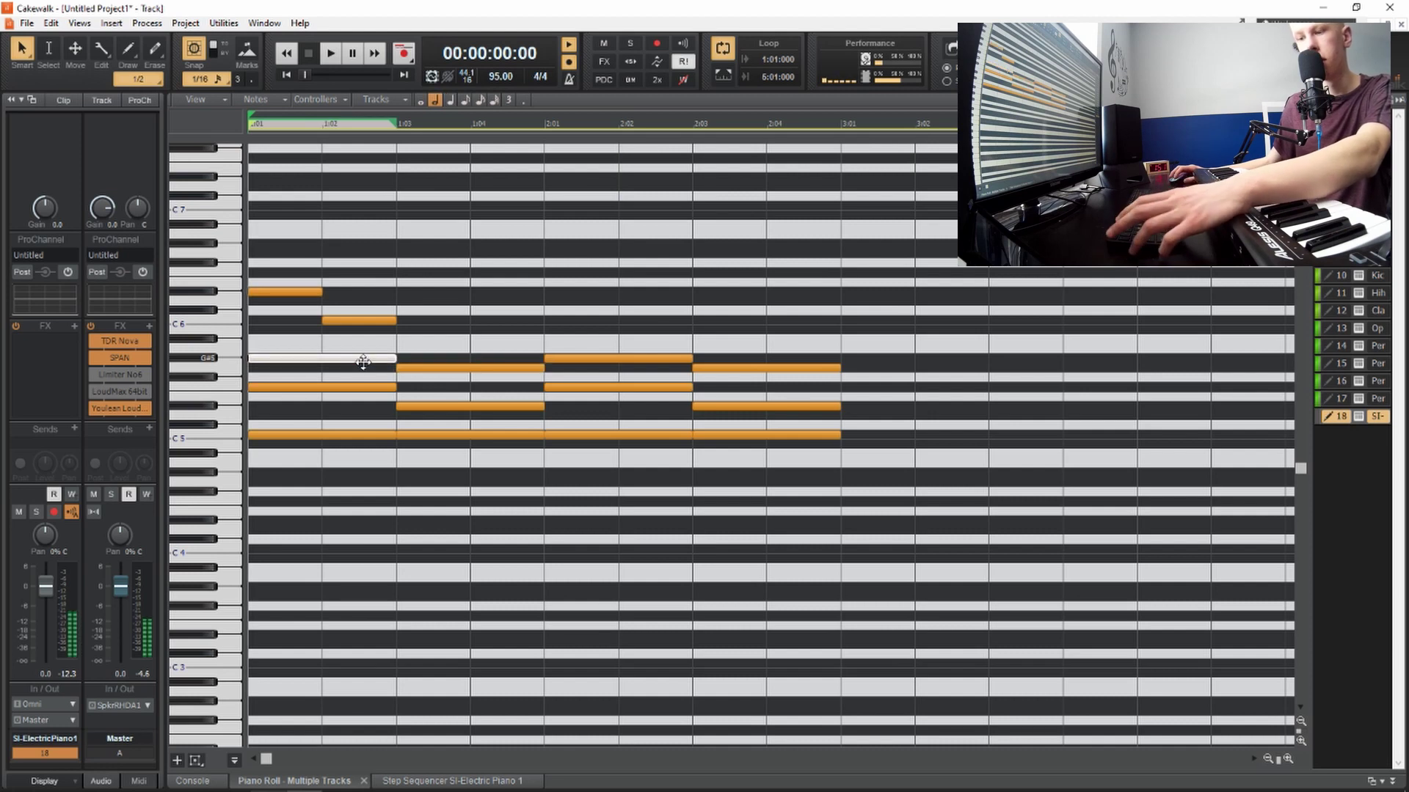
{"action": "left_click", "coordinate": [401, 290]}
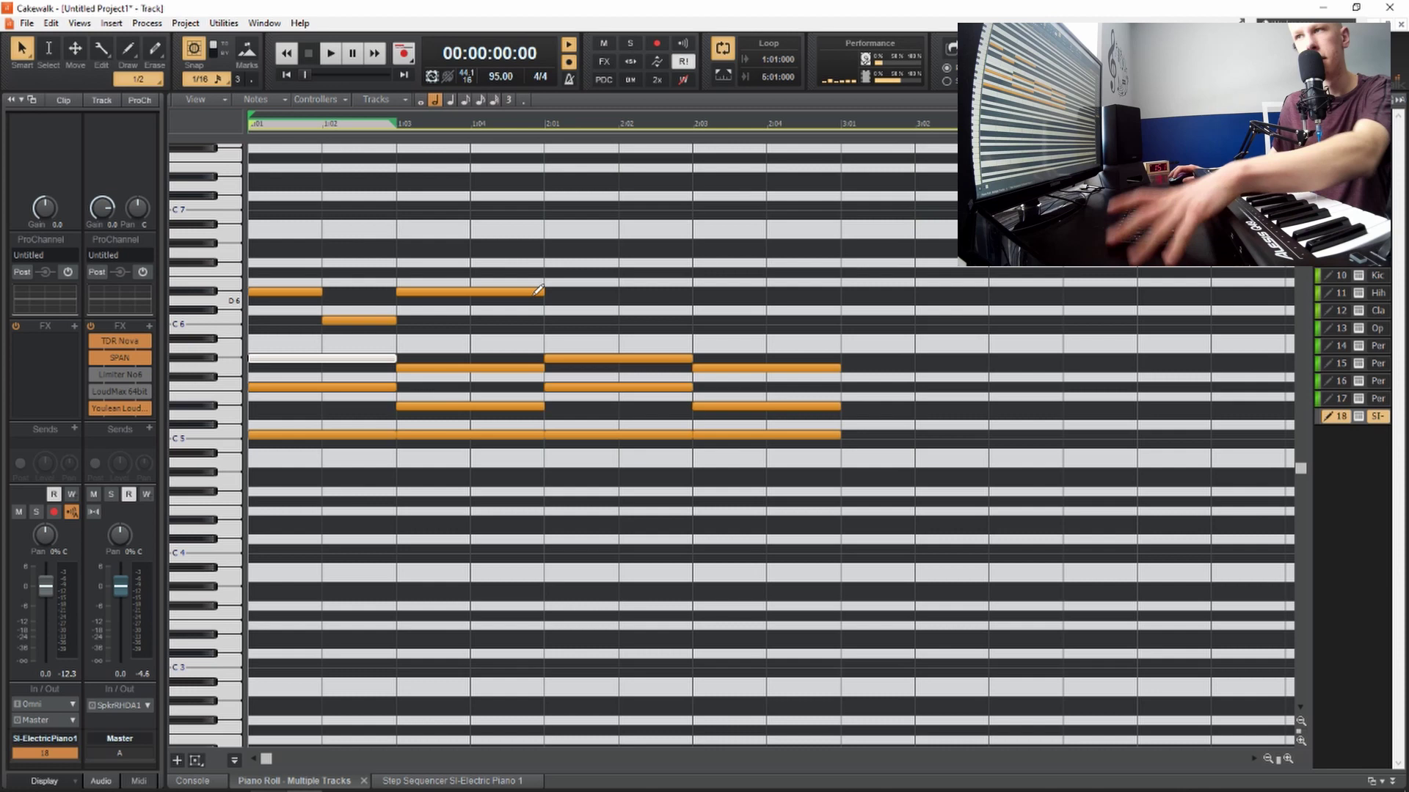
{"action": "key", "text": "space"}
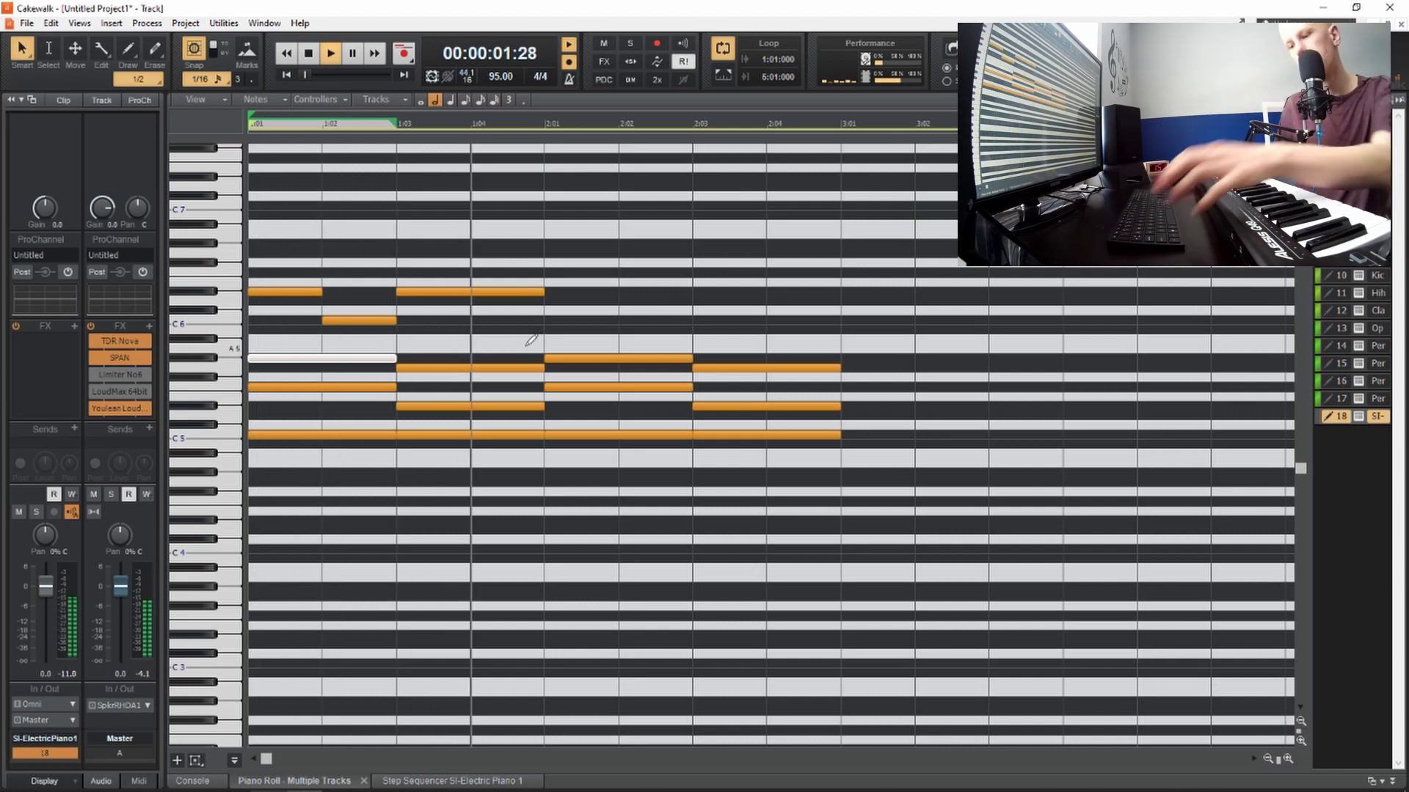
{"action": "left_click_drag", "start_coordinate": [499, 292], "coordinate": [497, 301]}
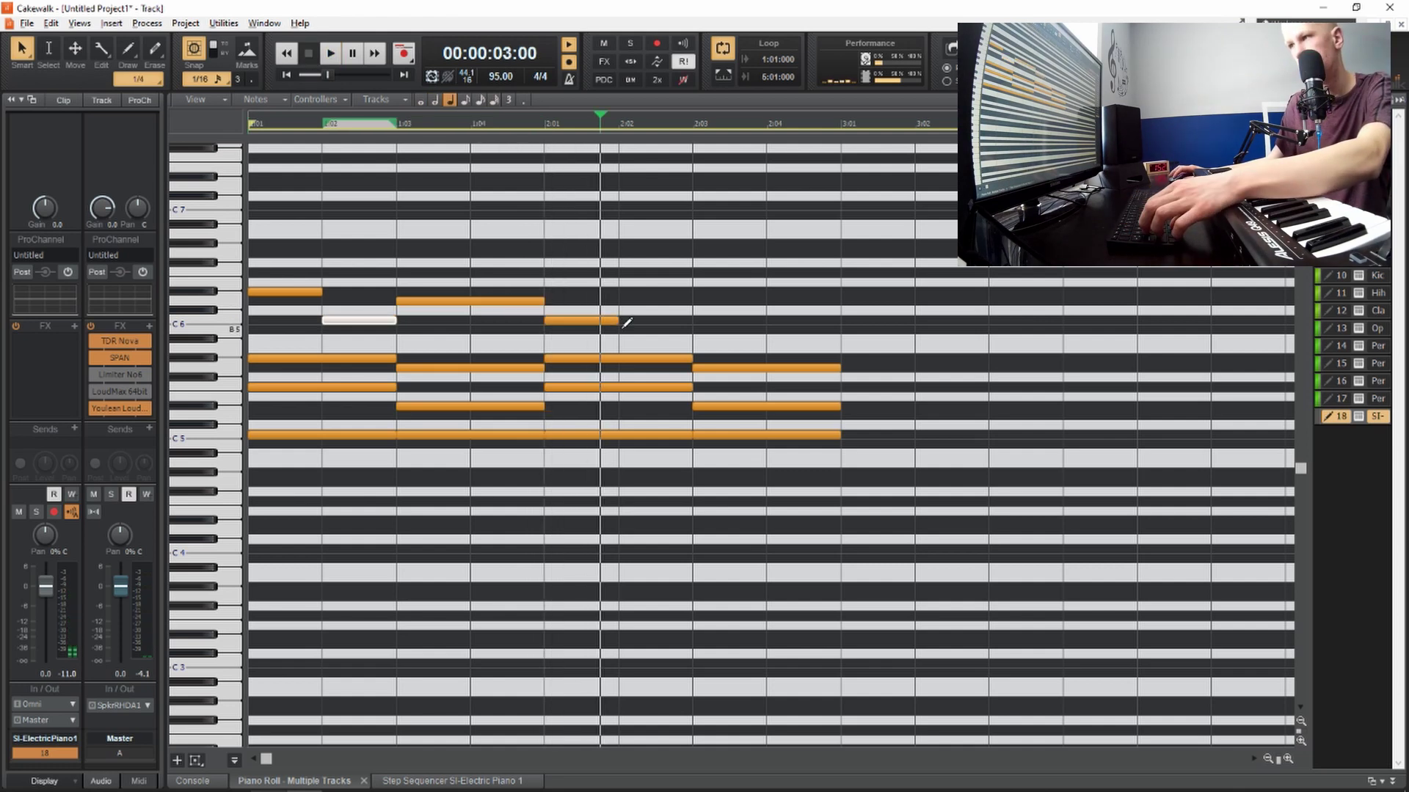
Draw melody notes in measure 2, a C6 quarter note followed by B5 and C6 eighth notes, and play them
{"action": "left_click", "coordinate": [624, 328]}
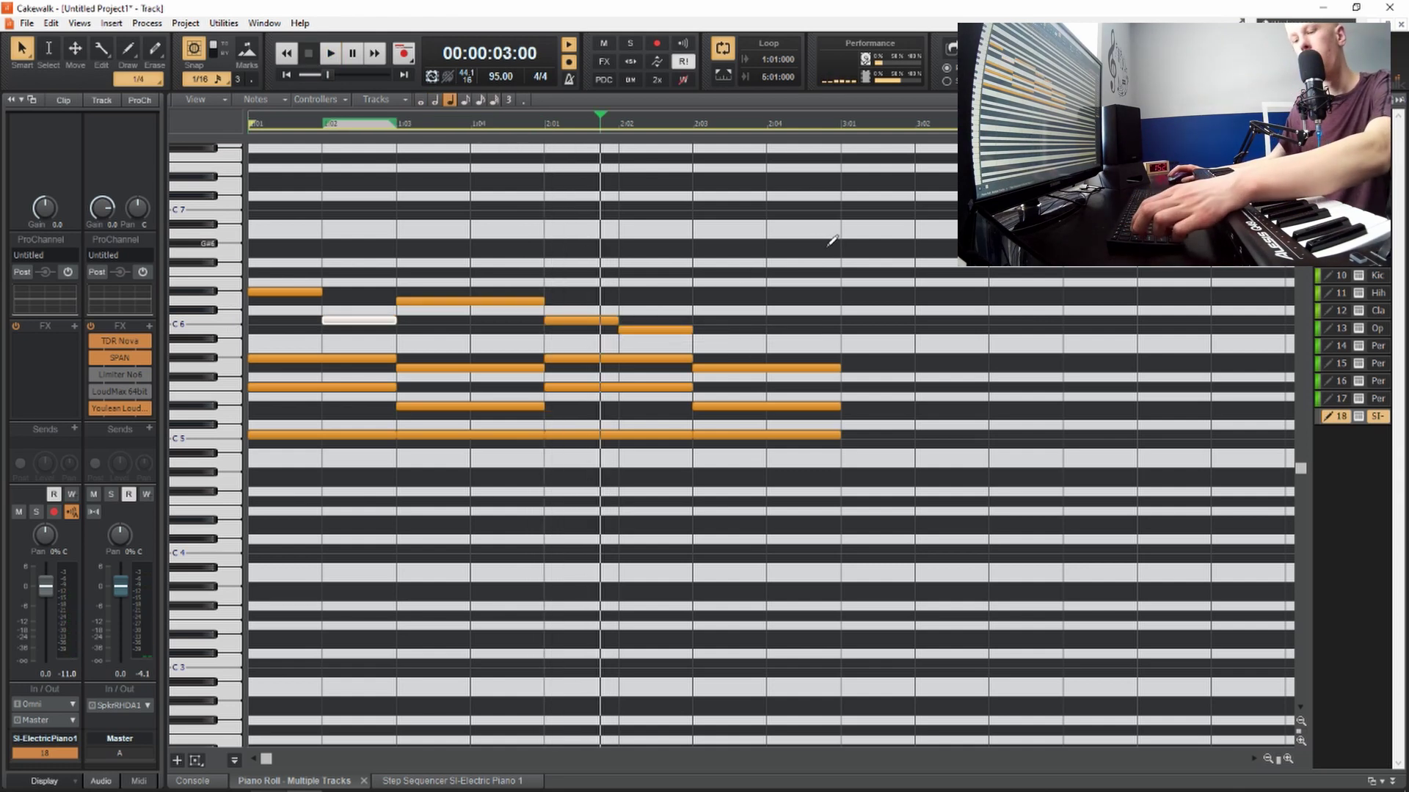
{"action": "left_click", "coordinate": [656, 330]}
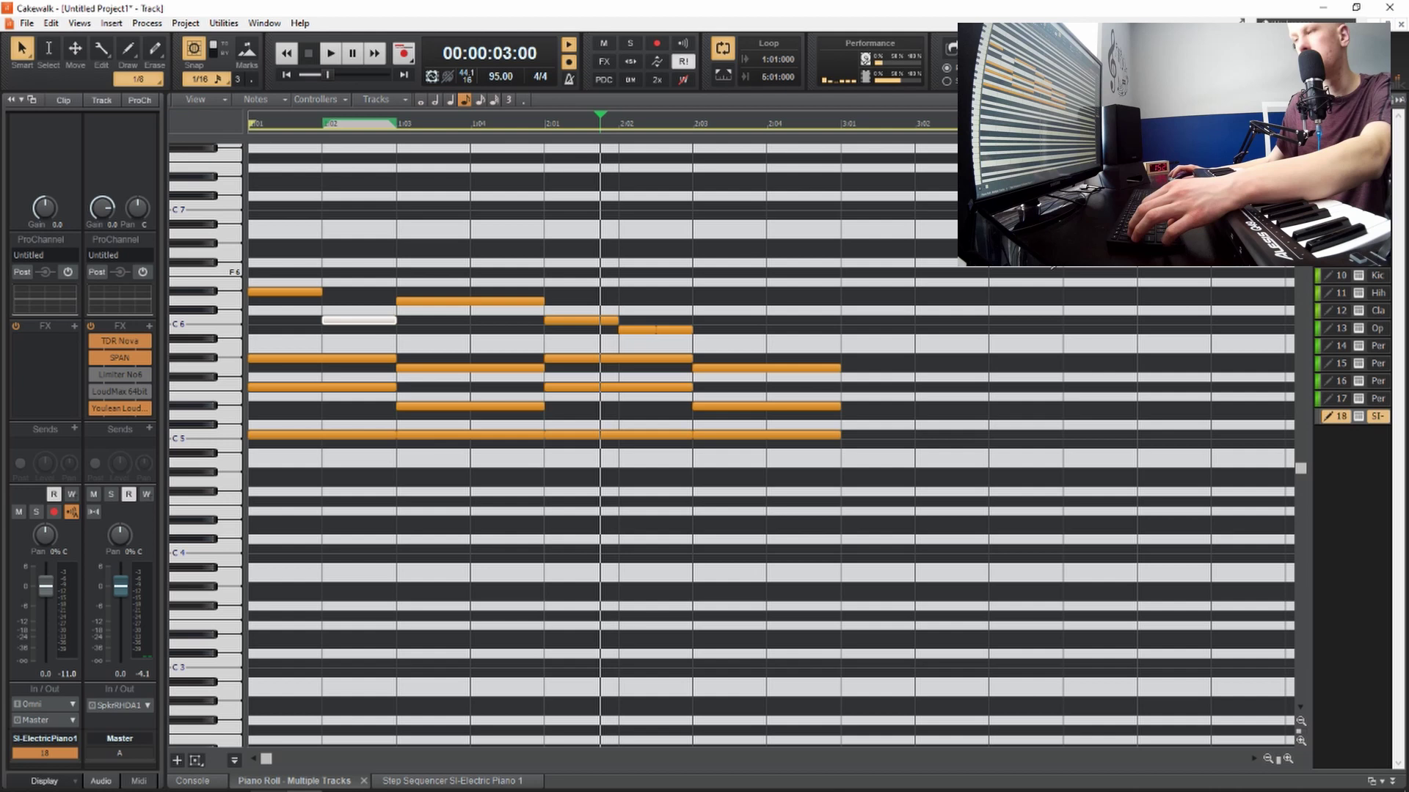
{"action": "left_click", "coordinate": [661, 320]}
{"action": "key", "text": "space"}
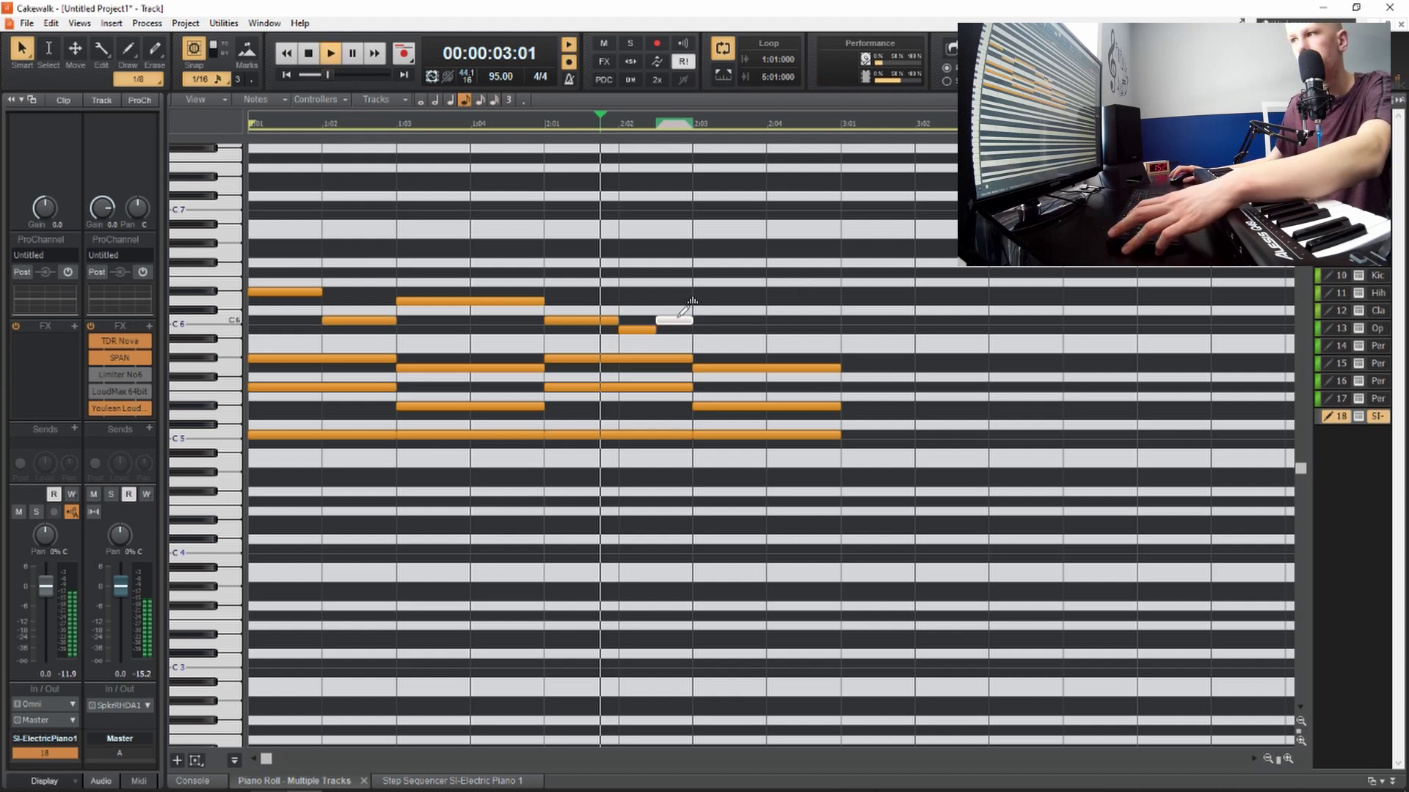
{"action": "key", "text": "space"}
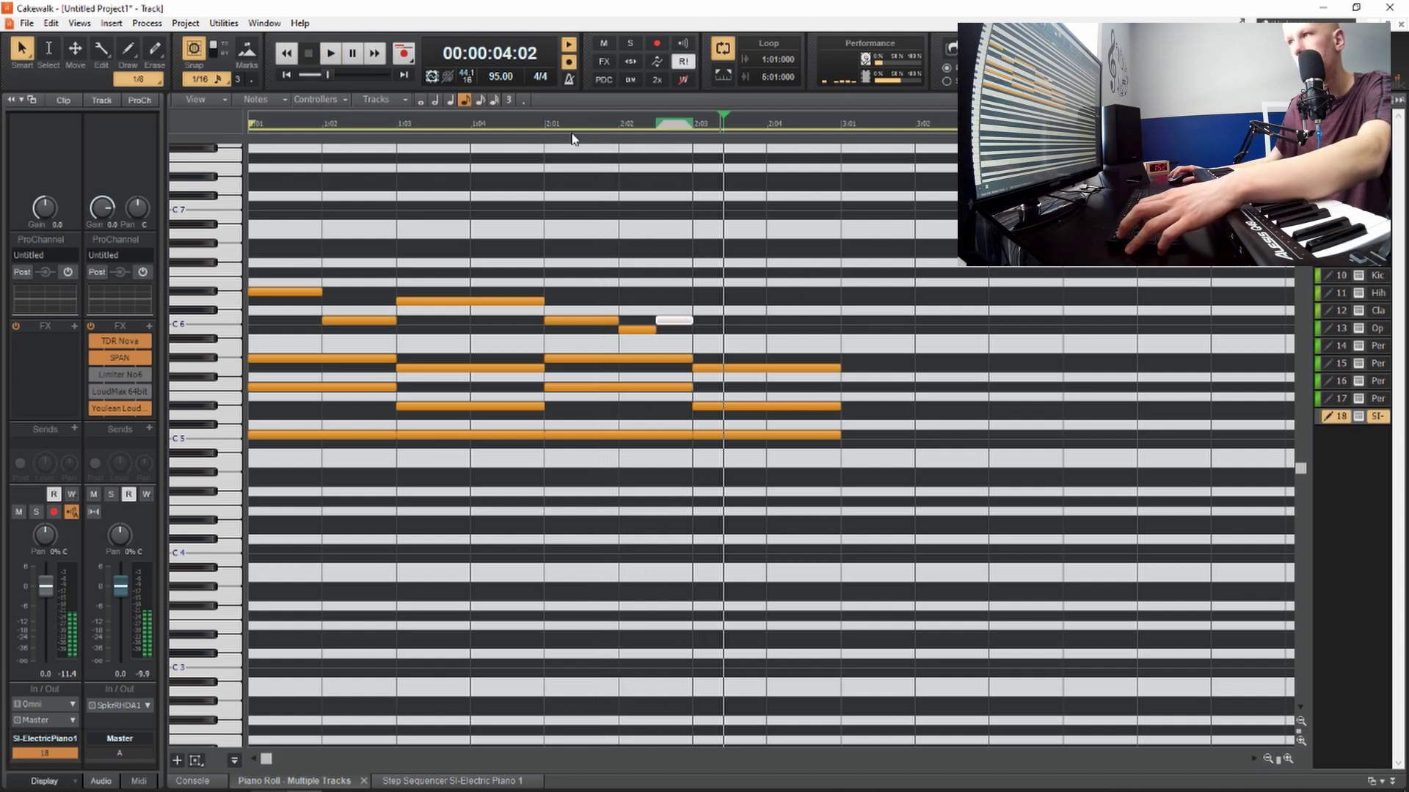
Draw a D6 half note on beat 3 of measure 2 and play the whole melody from the project start
{"action": "left_click", "coordinate": [697, 301]}
{"action": "left_click_drag", "start_coordinate": [728, 301], "coordinate": [838, 318]}
{"action": "key", "text": "w"}
{"action": "key", "text": "space"}
{"action": "scroll", "coordinate": [740, 296], "scroll_direction": "up", "scroll_amount": 2}
{"action": "scroll", "coordinate": [689, 290], "scroll_direction": "down", "scroll_amount": 1}
{"action": "scroll", "coordinate": [642, 282], "scroll_direction": "up", "scroll_amount": 4}
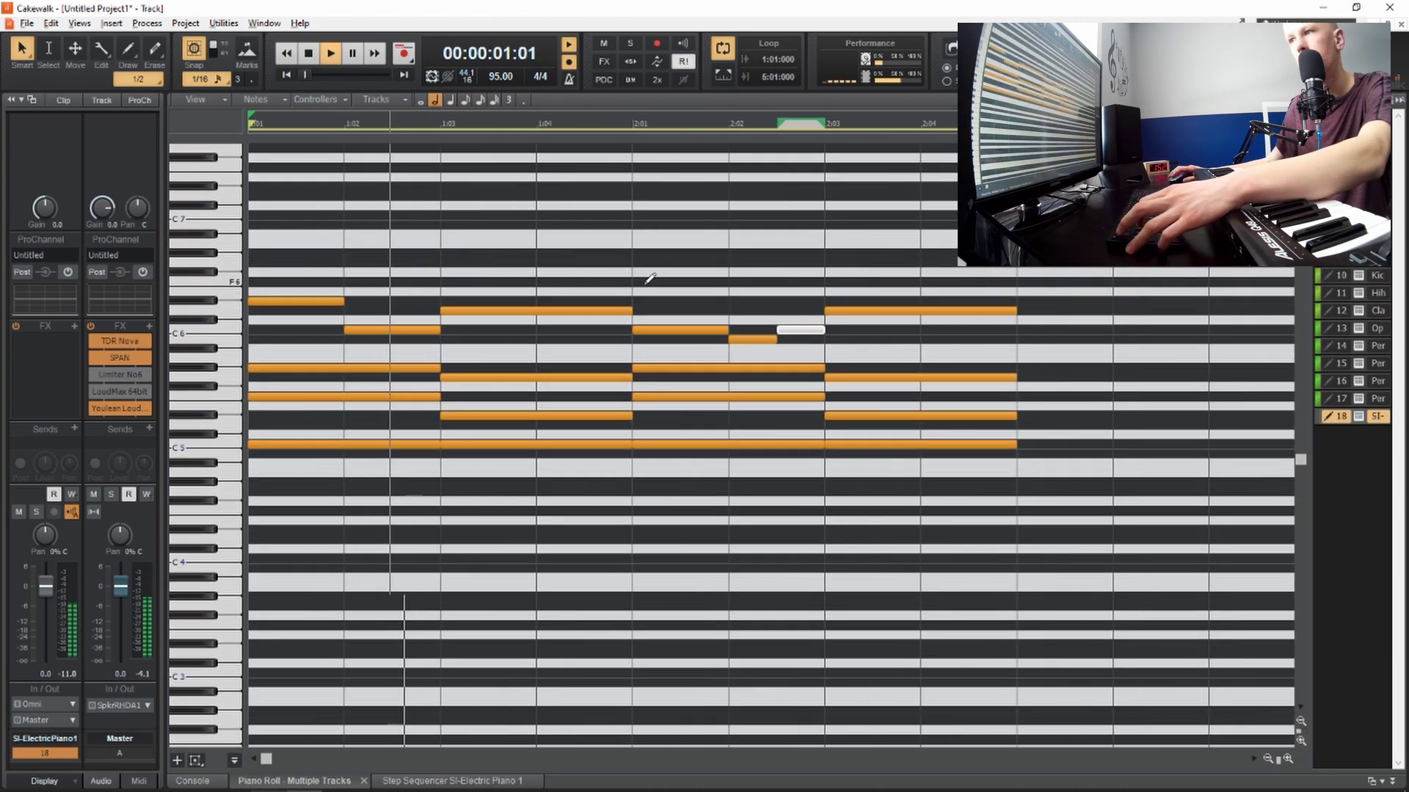
{"action": "scroll", "coordinate": [642, 283], "scroll_direction": "down", "scroll_amount": 1}
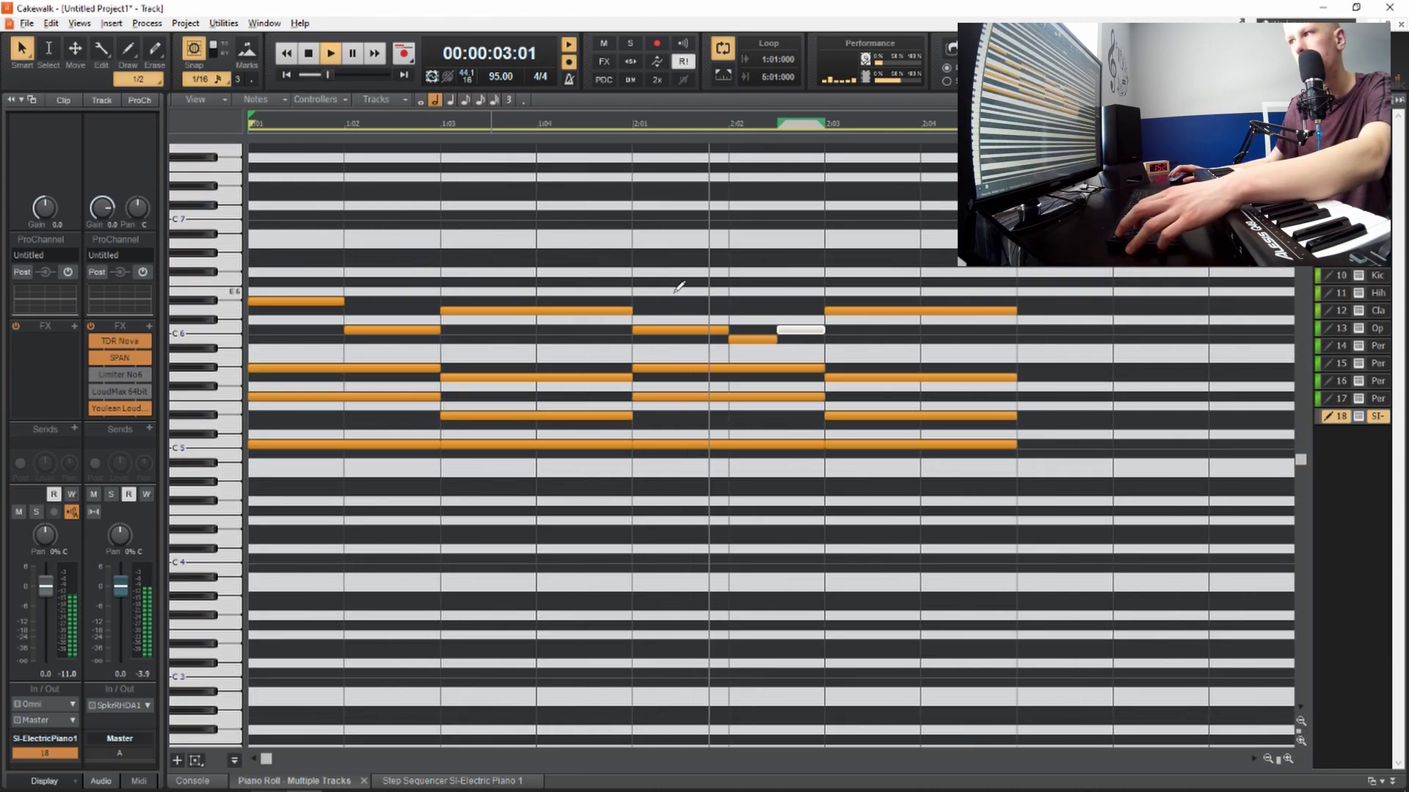
{"action": "key", "text": "space"}
{"action": "scroll", "coordinate": [684, 287], "scroll_direction": "down", "scroll_amount": 1}
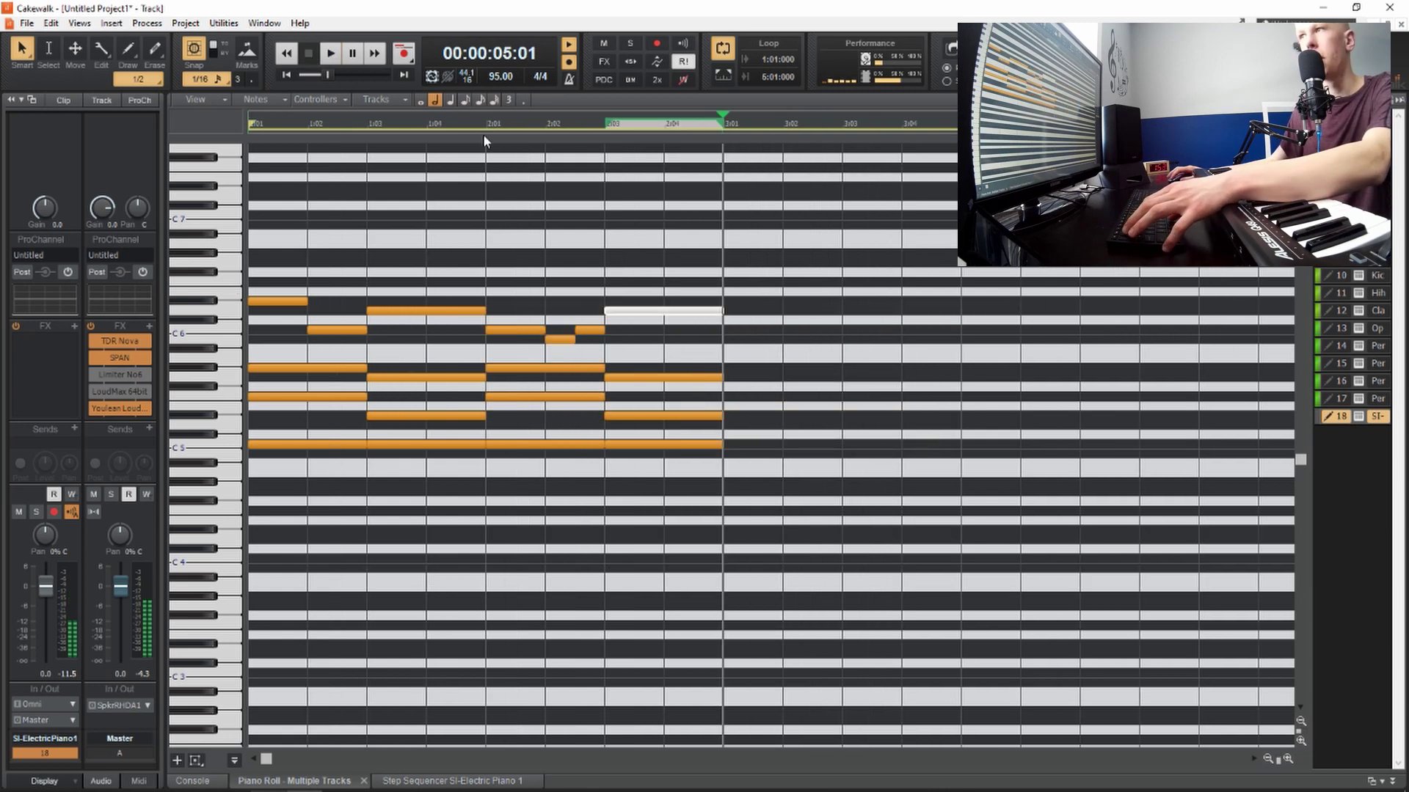
Place the playhead at the start of measure 2 and set the Piano Roll snap resolution to 1/4 Triplet
{"action": "left_click", "coordinate": [489, 120]}
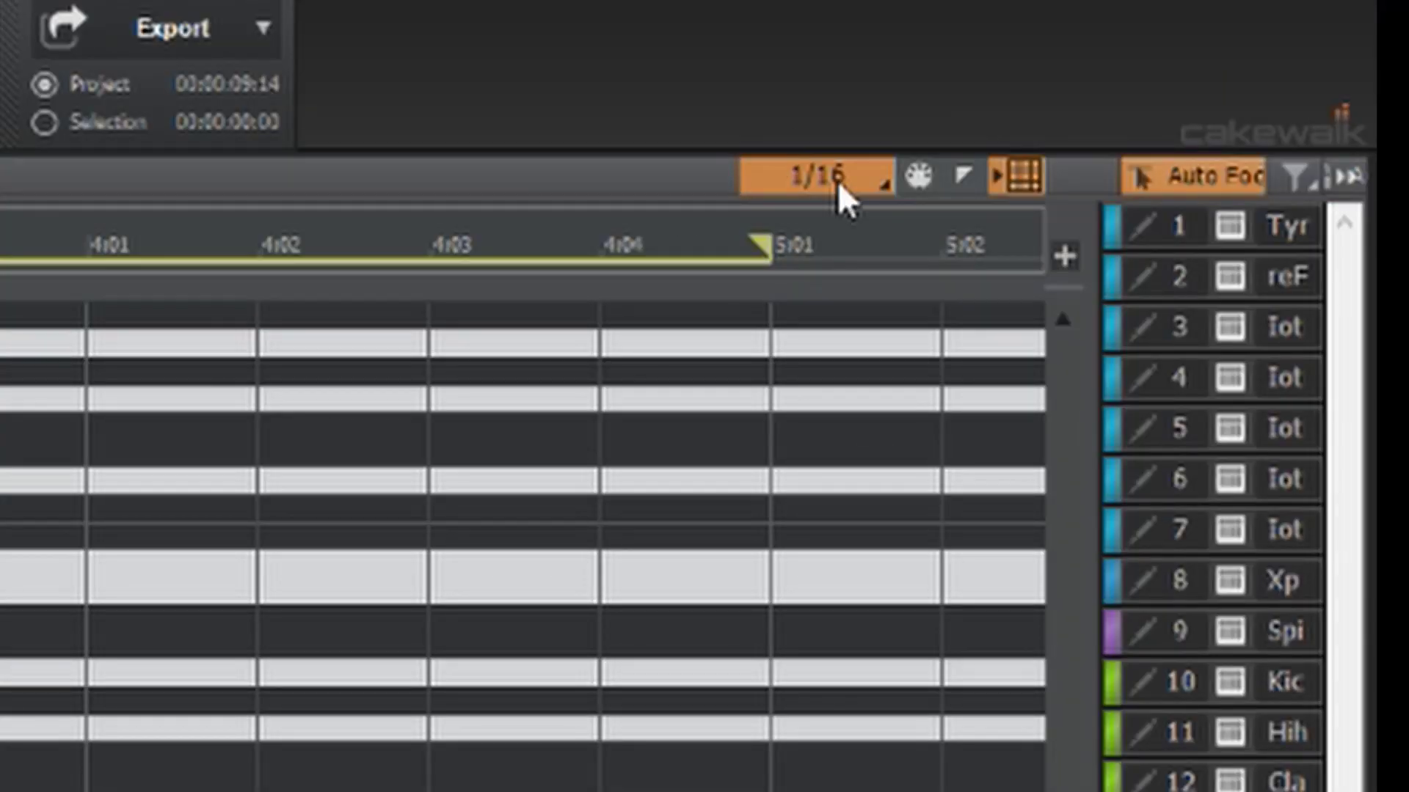
{"action": "left_click", "coordinate": [838, 180]}
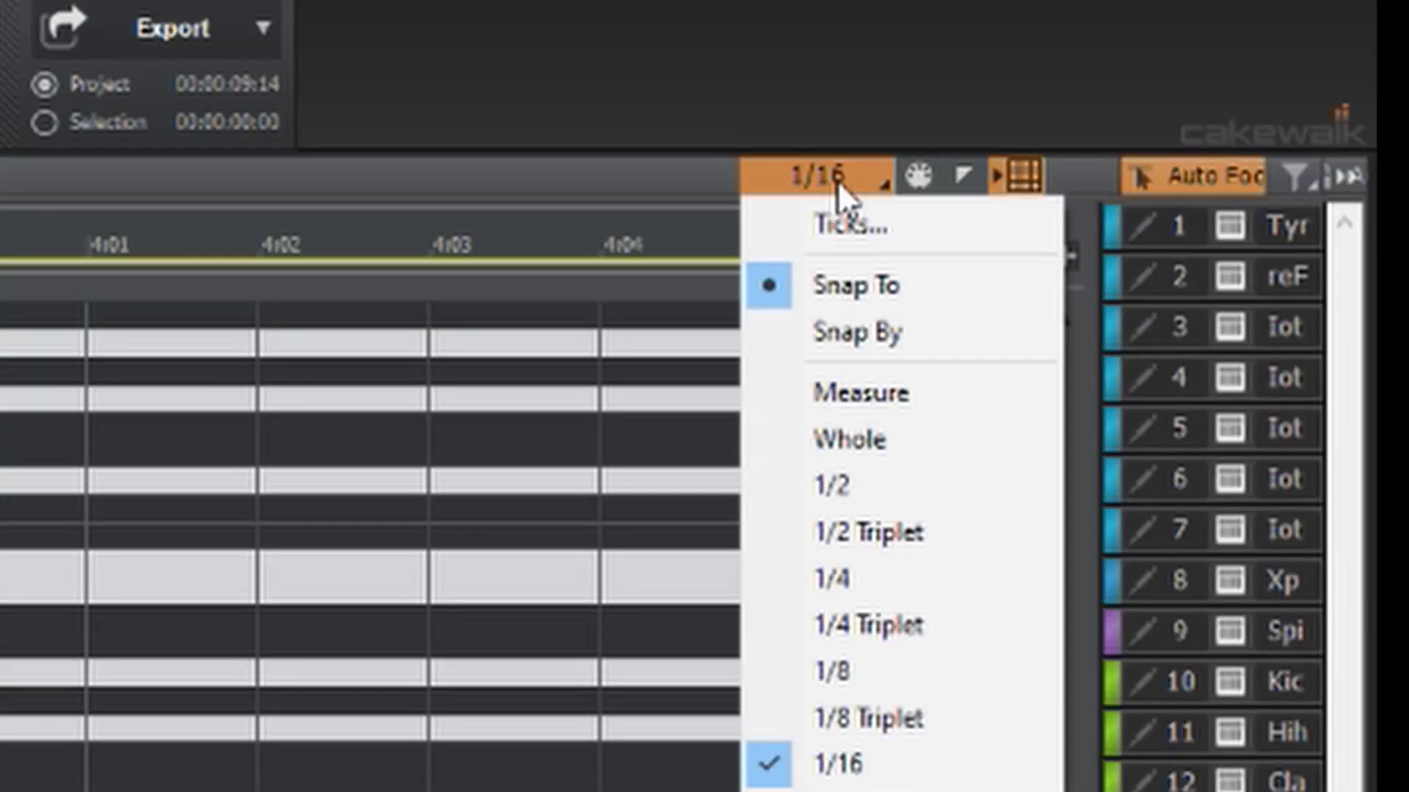
{"action": "left_click", "coordinate": [906, 625]}
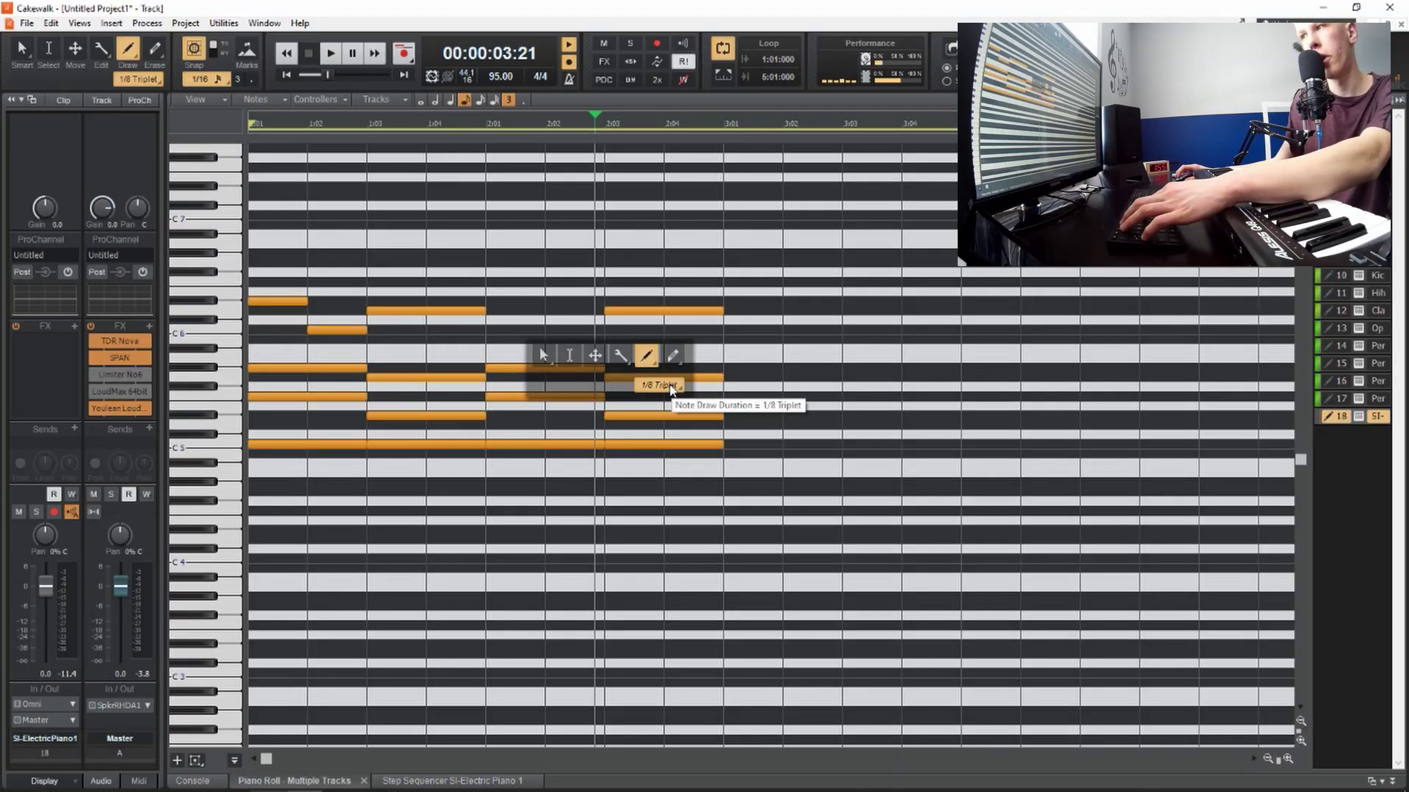
Set the note draw duration to 1/8 Dotted and draw three consecutive C6 notes across beats 1 and 2 of measure 2
{"action": "left_click", "coordinate": [671, 387]}
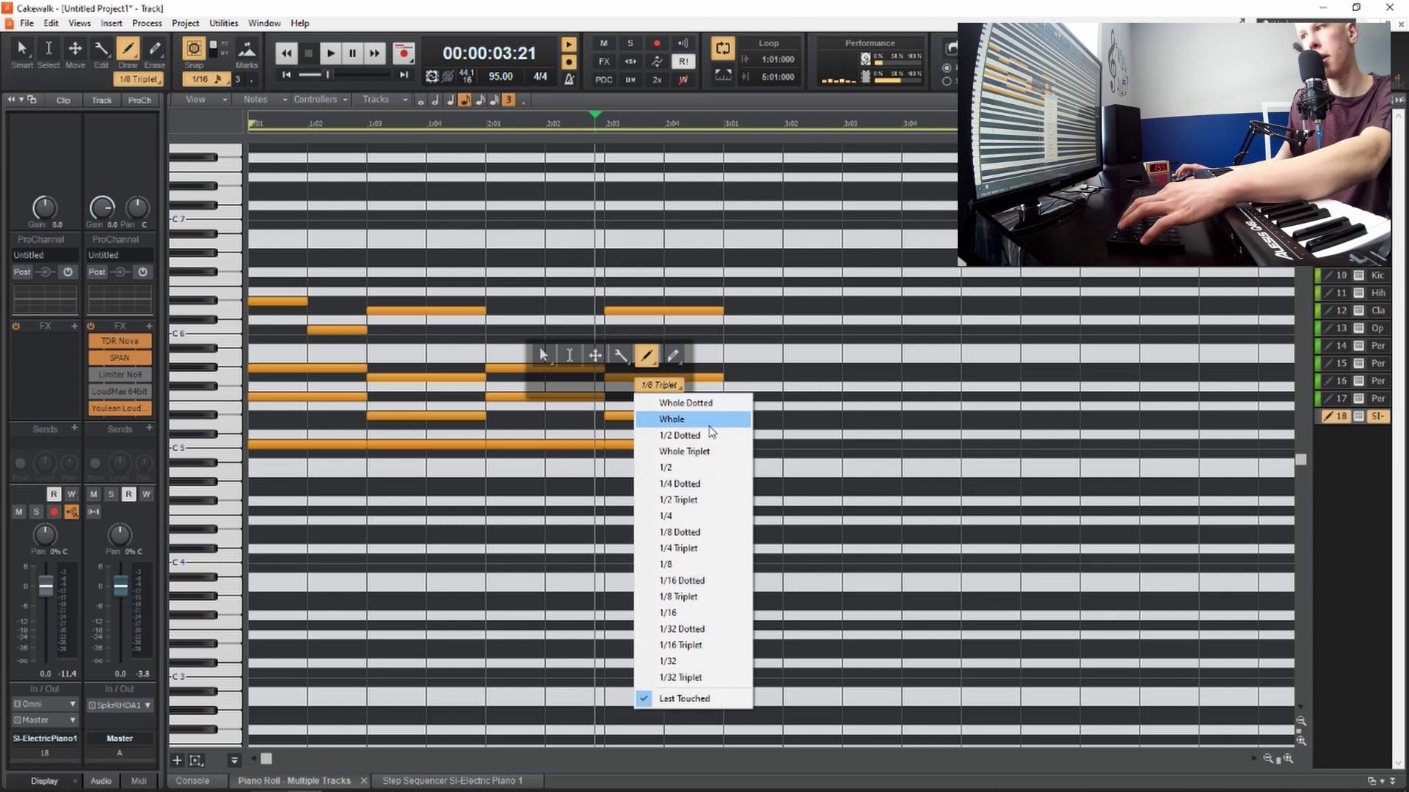
{"action": "left_click", "coordinate": [725, 533]}
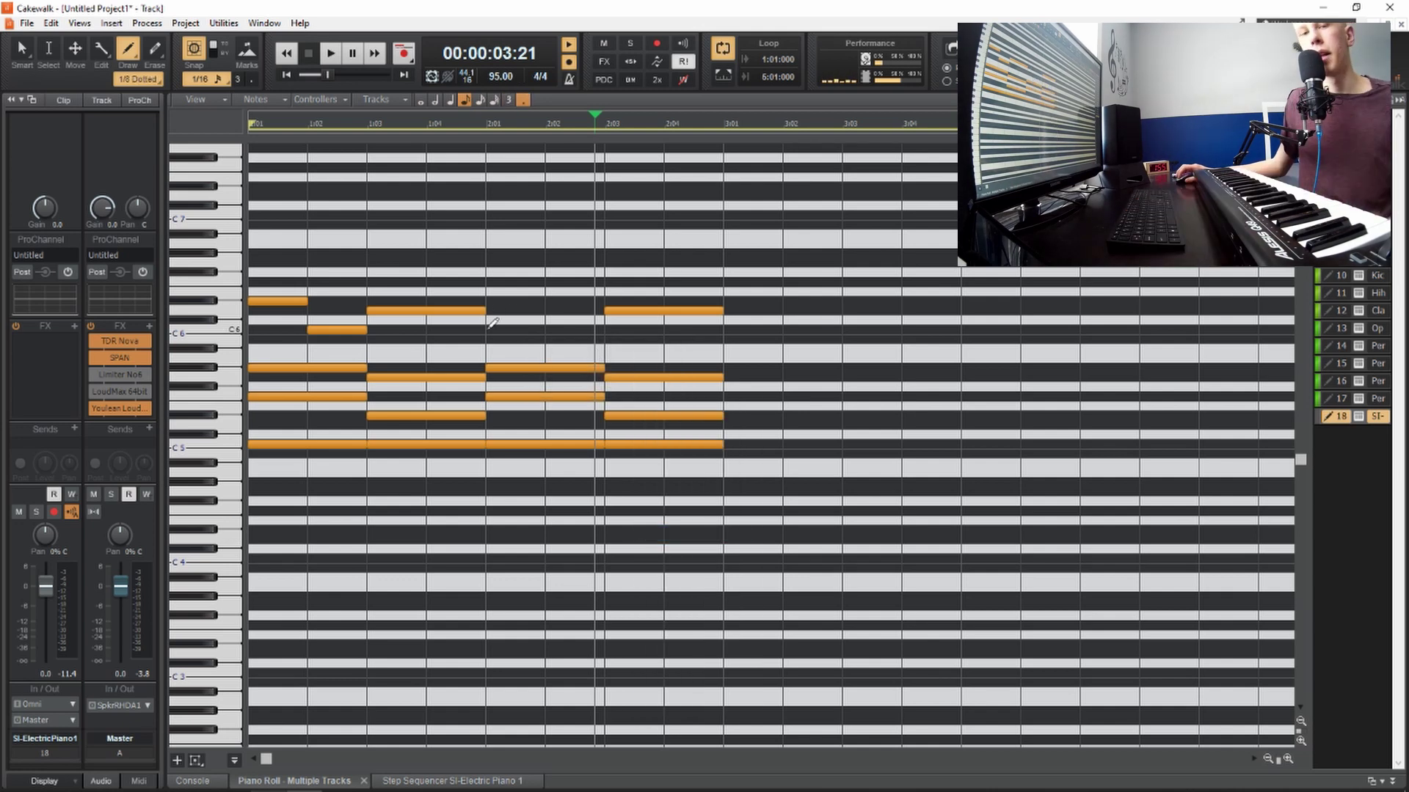
{"action": "left_click_drag", "start_coordinate": [490, 328], "coordinate": [603, 322]}
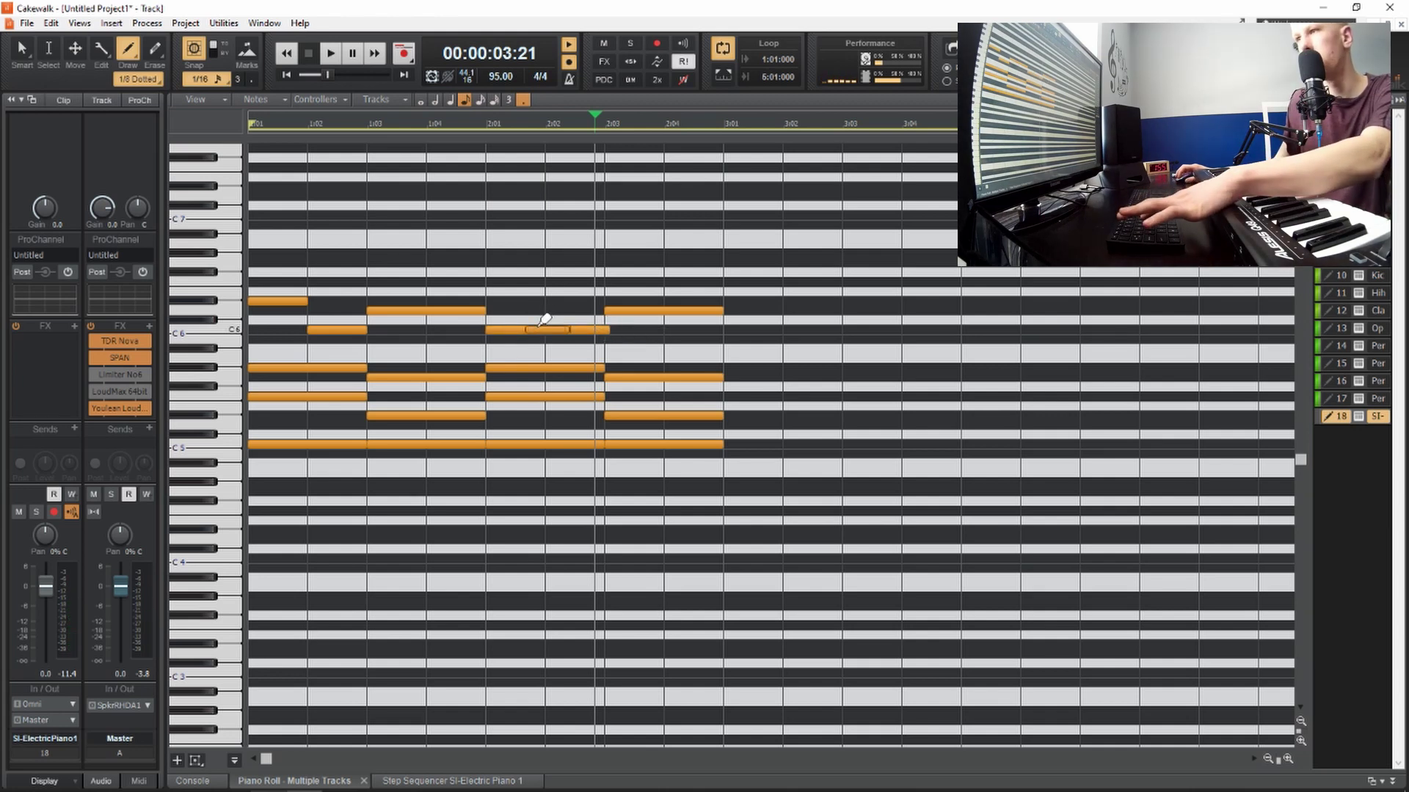
Lower the middle of the three C6 notes in measure 2 to B5 with the Move tool
{"action": "key", "text": "t"}
{"action": "left_click", "coordinate": [518, 314]}
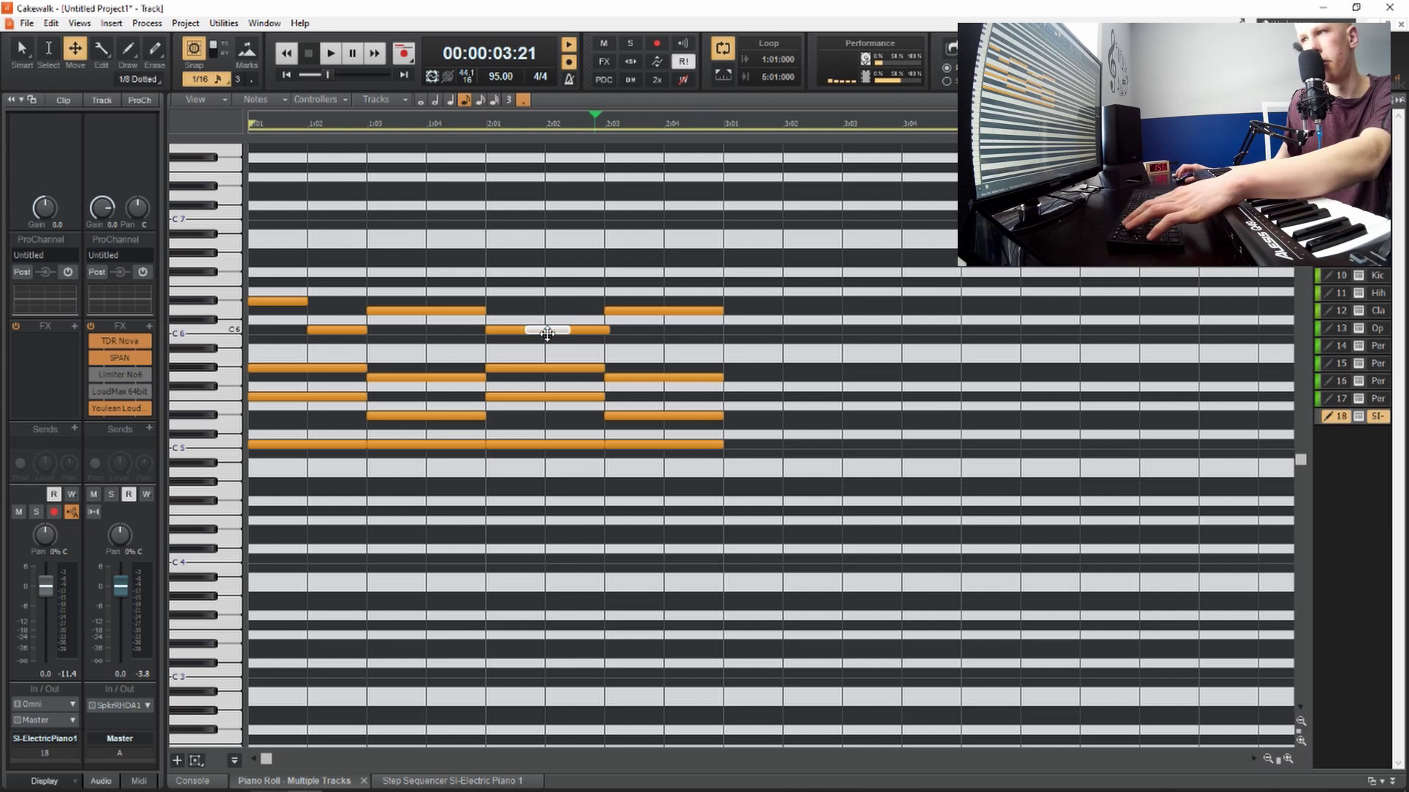
{"action": "left_click_drag", "start_coordinate": [548, 329], "coordinate": [546, 343]}
{"action": "key", "text": "t"}
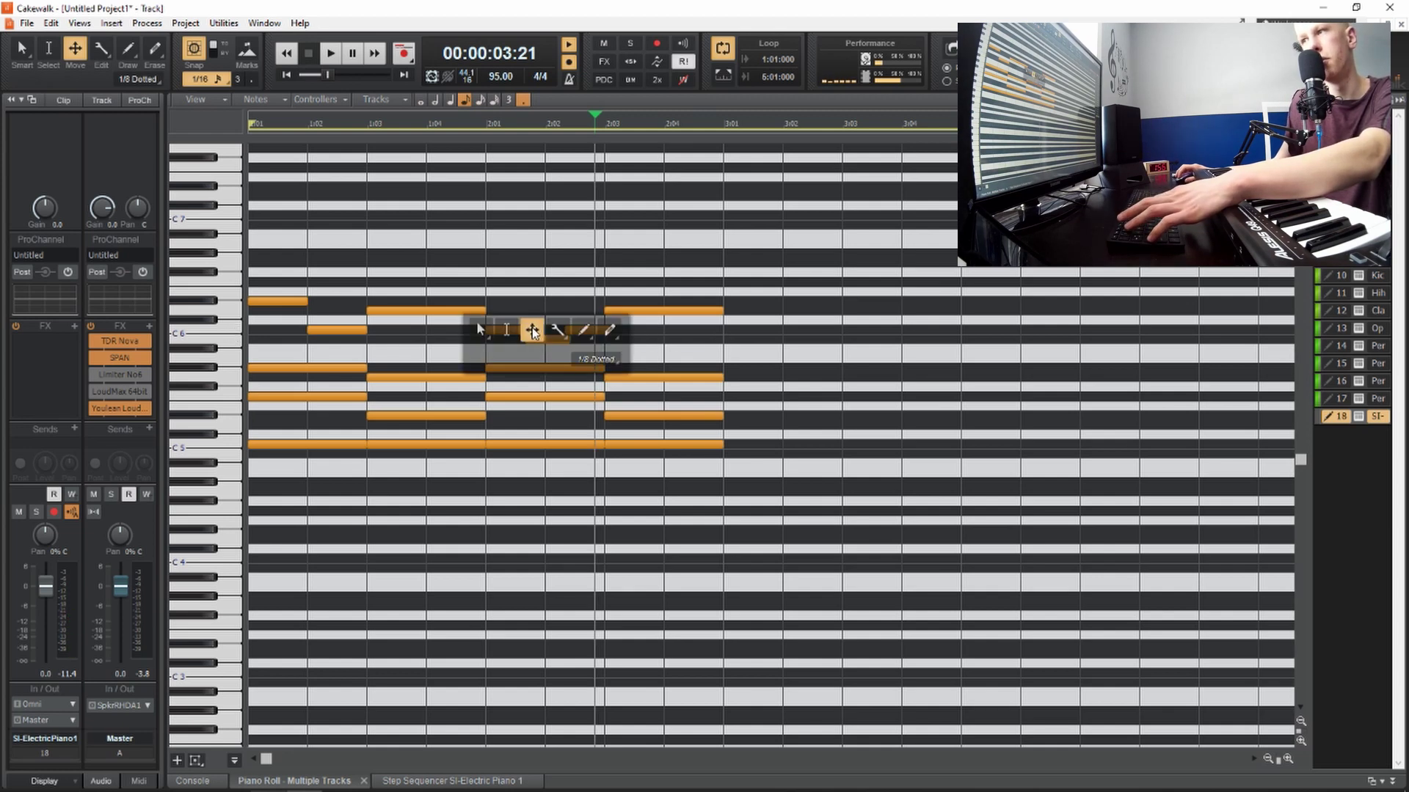
{"action": "left_click", "coordinate": [532, 331]}
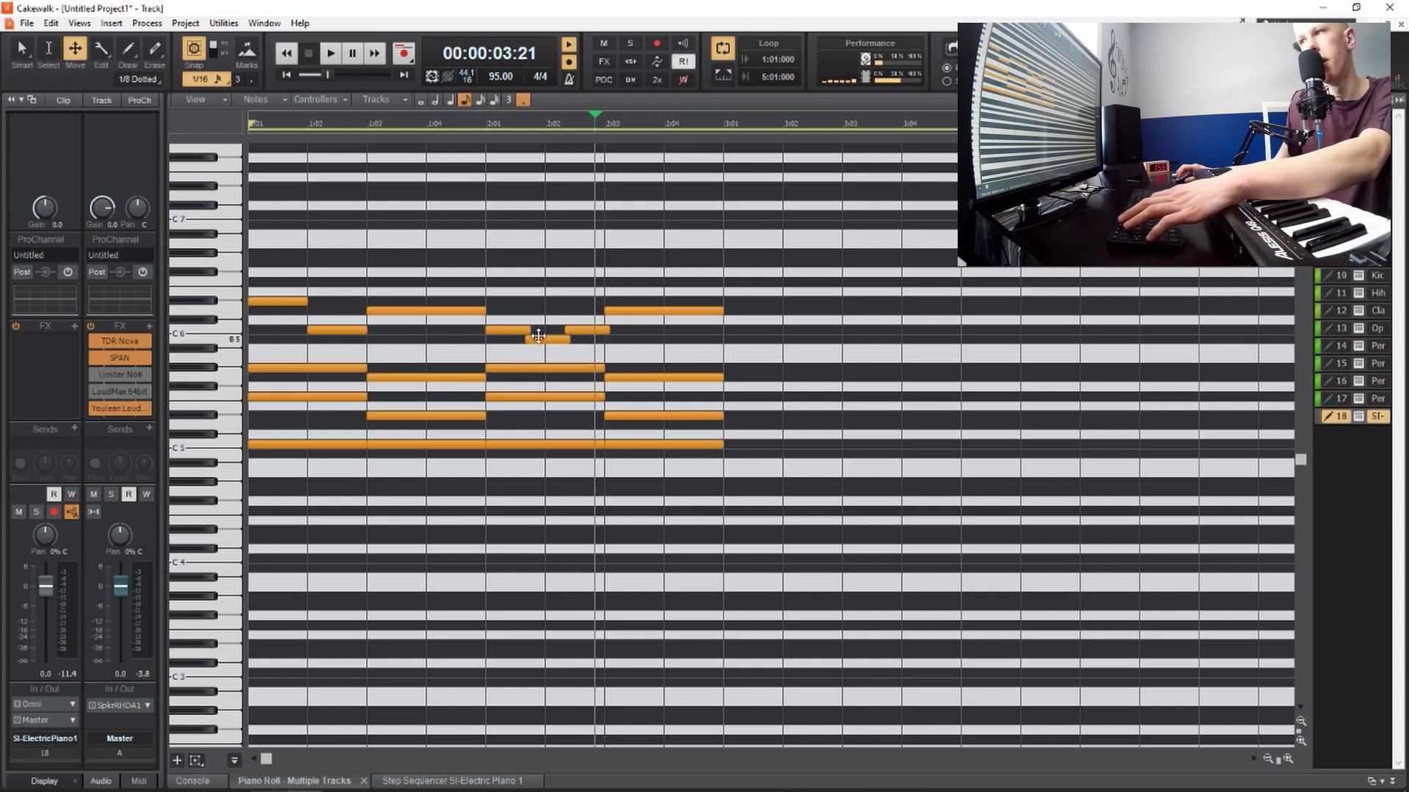
Play the melody from the start of measure 2 to hear the triplet figure, and stop playback
{"action": "left_click", "coordinate": [483, 125]}
{"action": "key", "text": "space"}
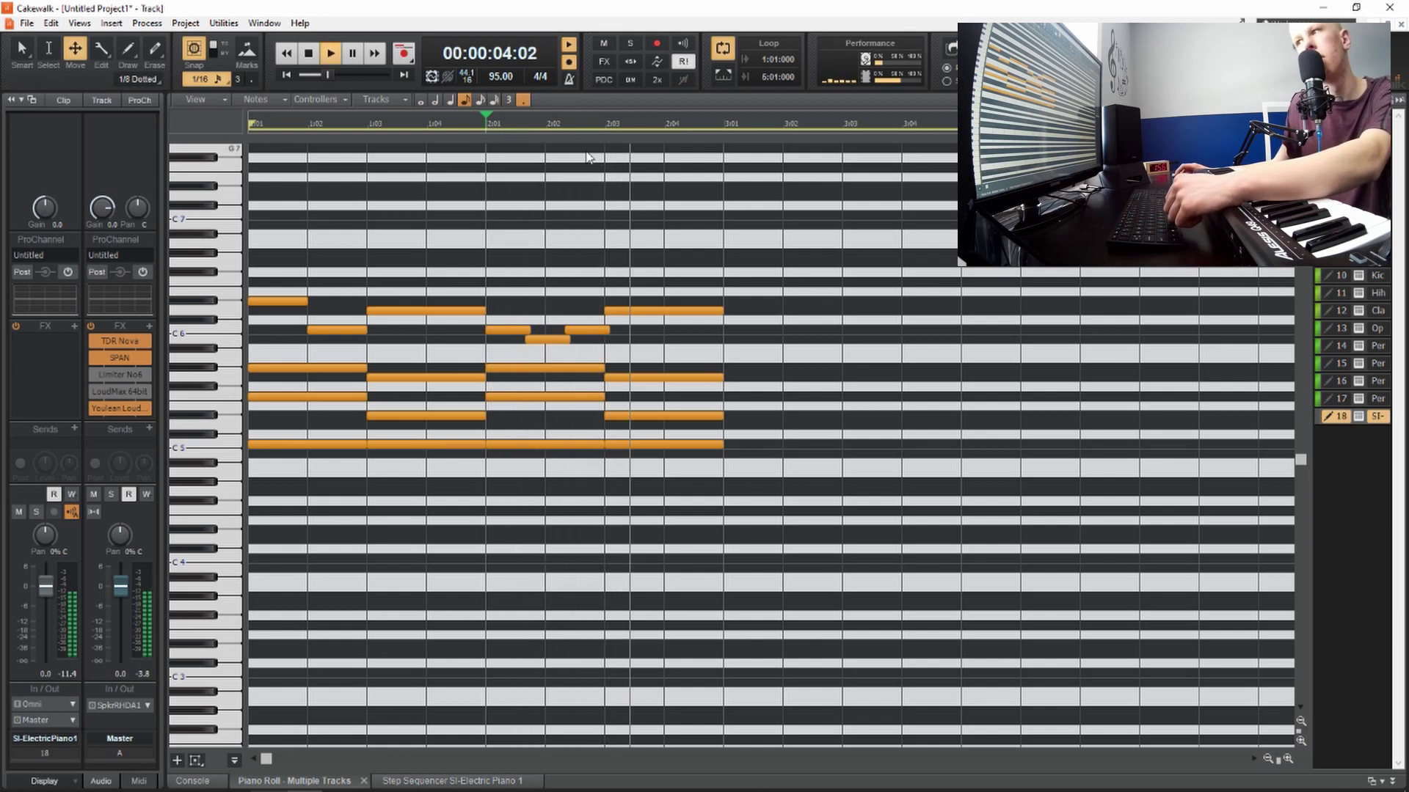
{"action": "key", "text": "space"}
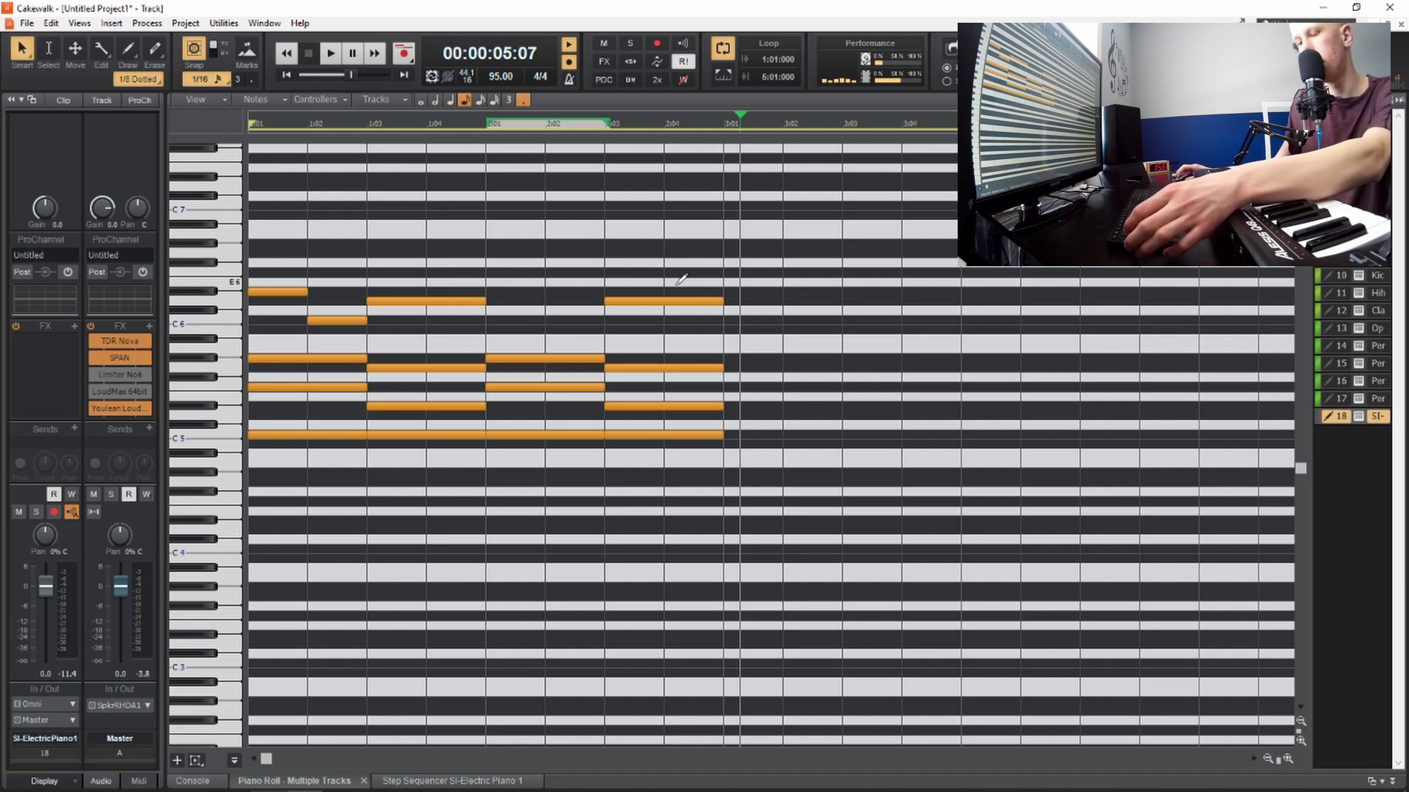
Draw three consecutive dotted eighth notes C6, B5 and C6 across beats 1 and 2 of measure 2
{"action": "left_click_drag", "start_coordinate": [487, 321], "coordinate": [537, 324]}
{"action": "left_click", "coordinate": [529, 329]}
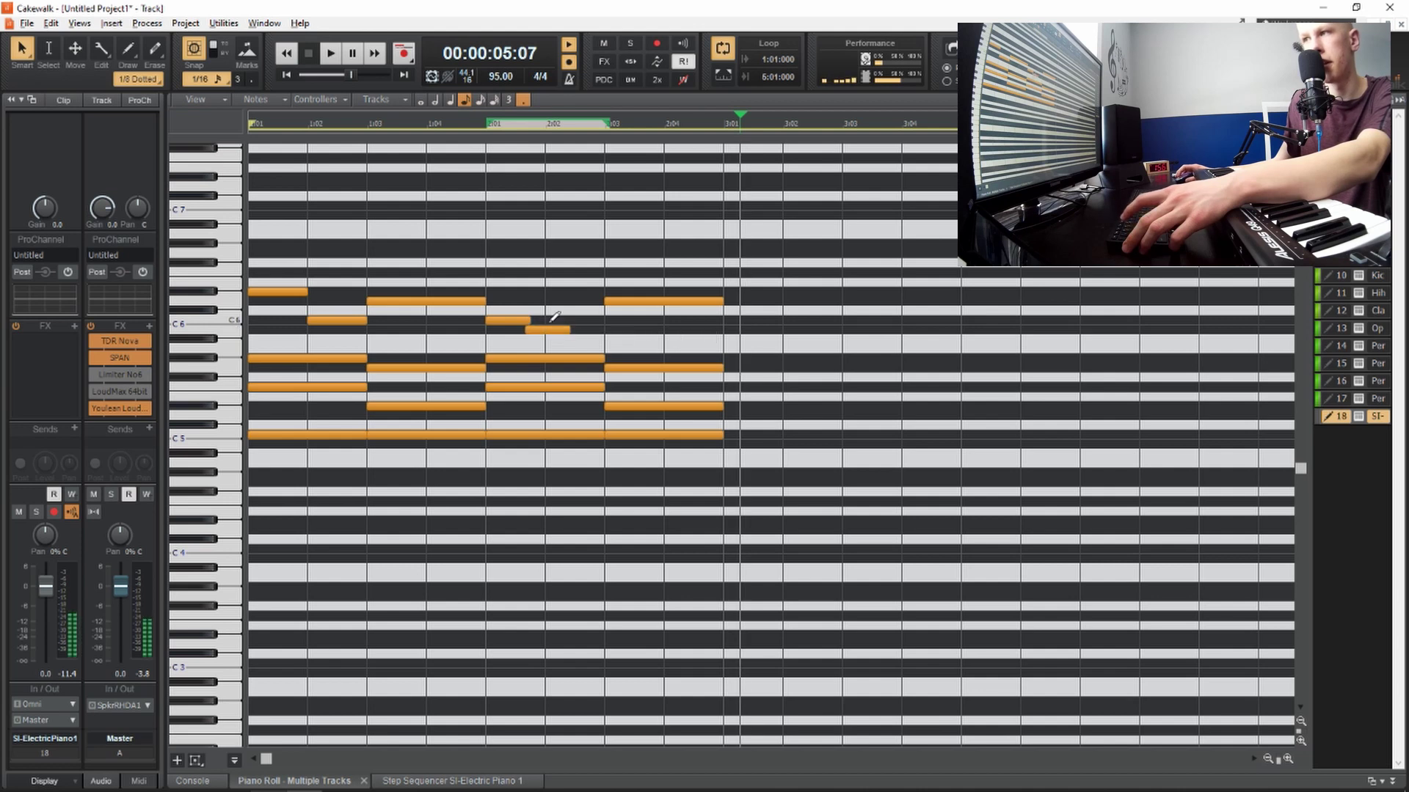
{"action": "left_click", "coordinate": [566, 321]}
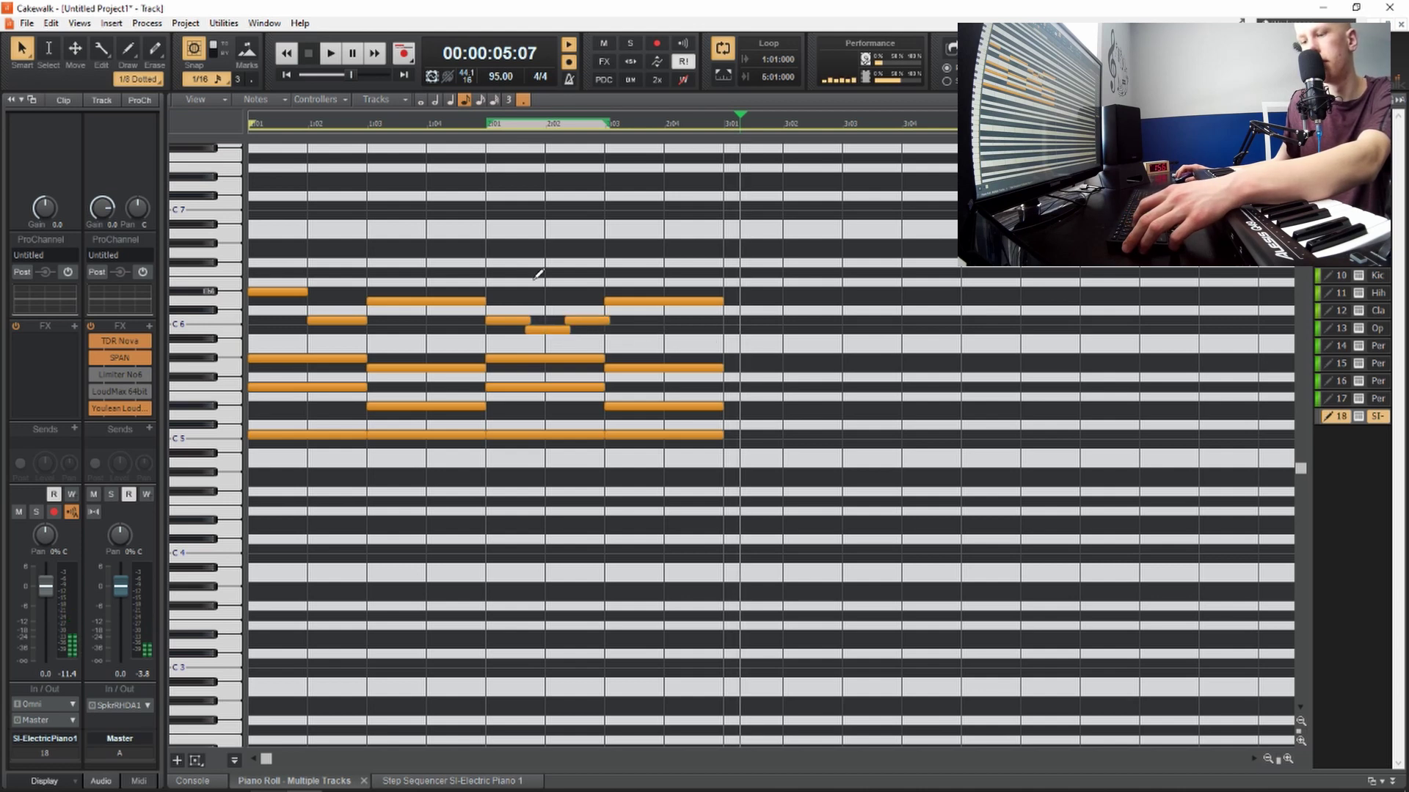
Play the redrawn triplet figure from the start of measure 2 through the end of the phrase
{"action": "left_click", "coordinate": [481, 126]}
{"action": "key", "text": "space"}
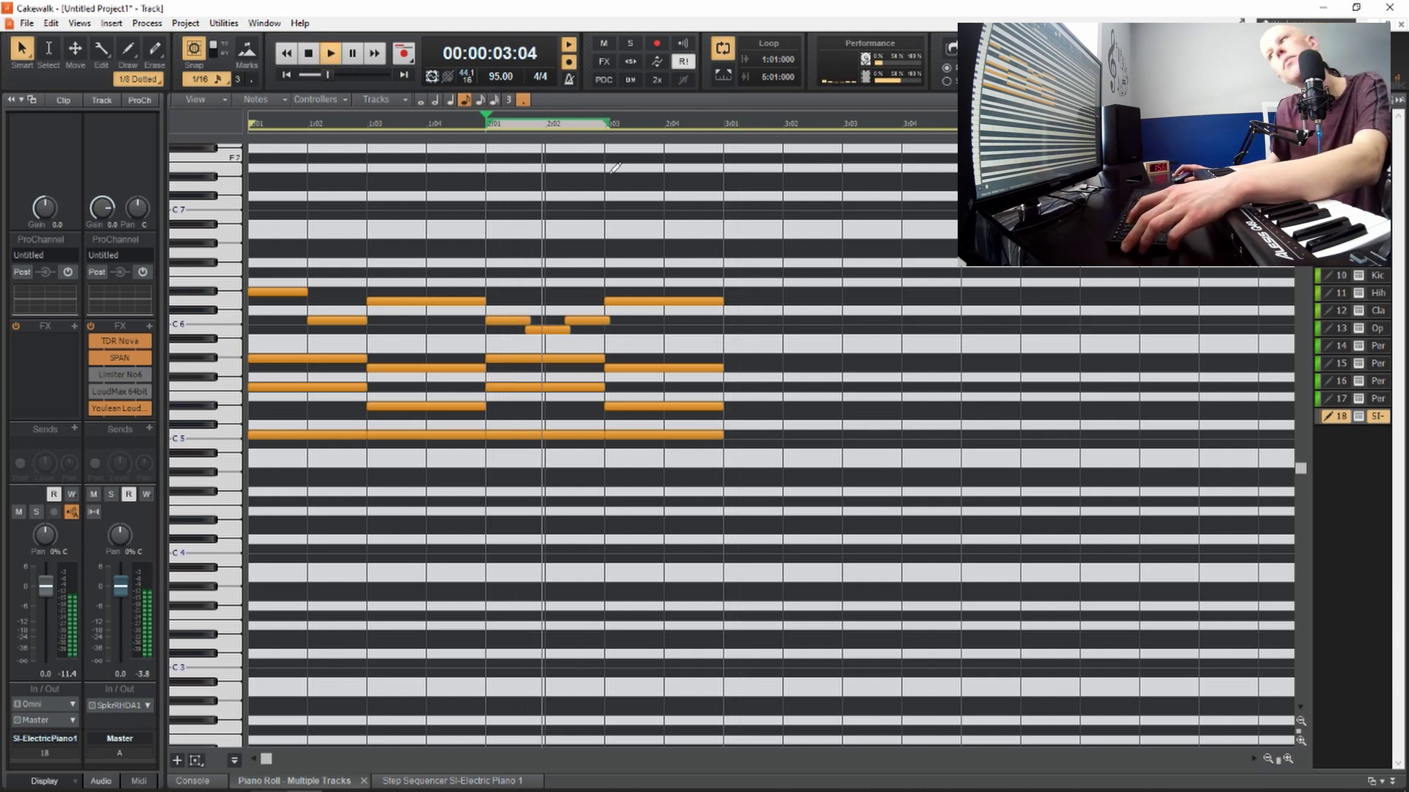
{"action": "scroll", "coordinate": [597, 111], "scroll_direction": "down", "scroll_amount": 1}
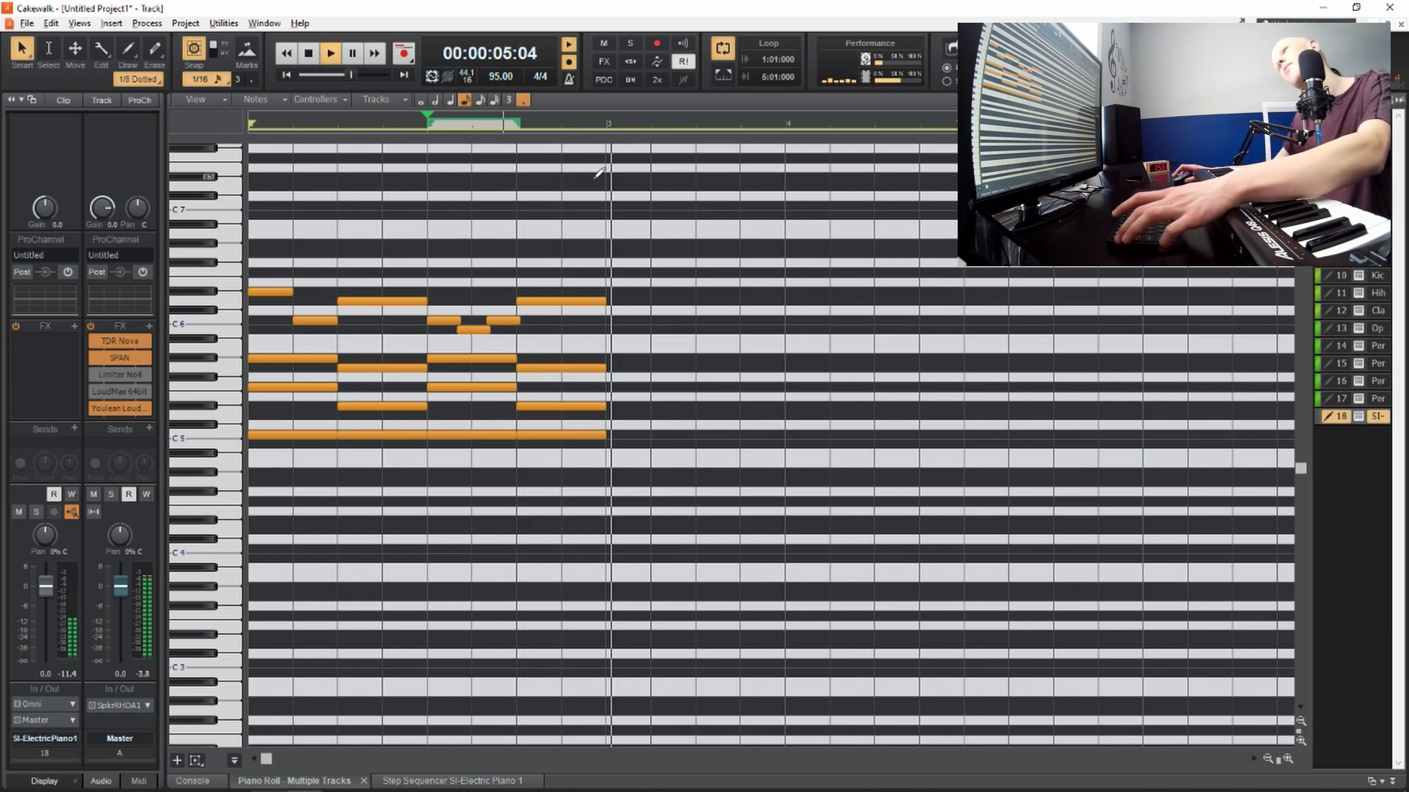
{"action": "key", "text": "space"}
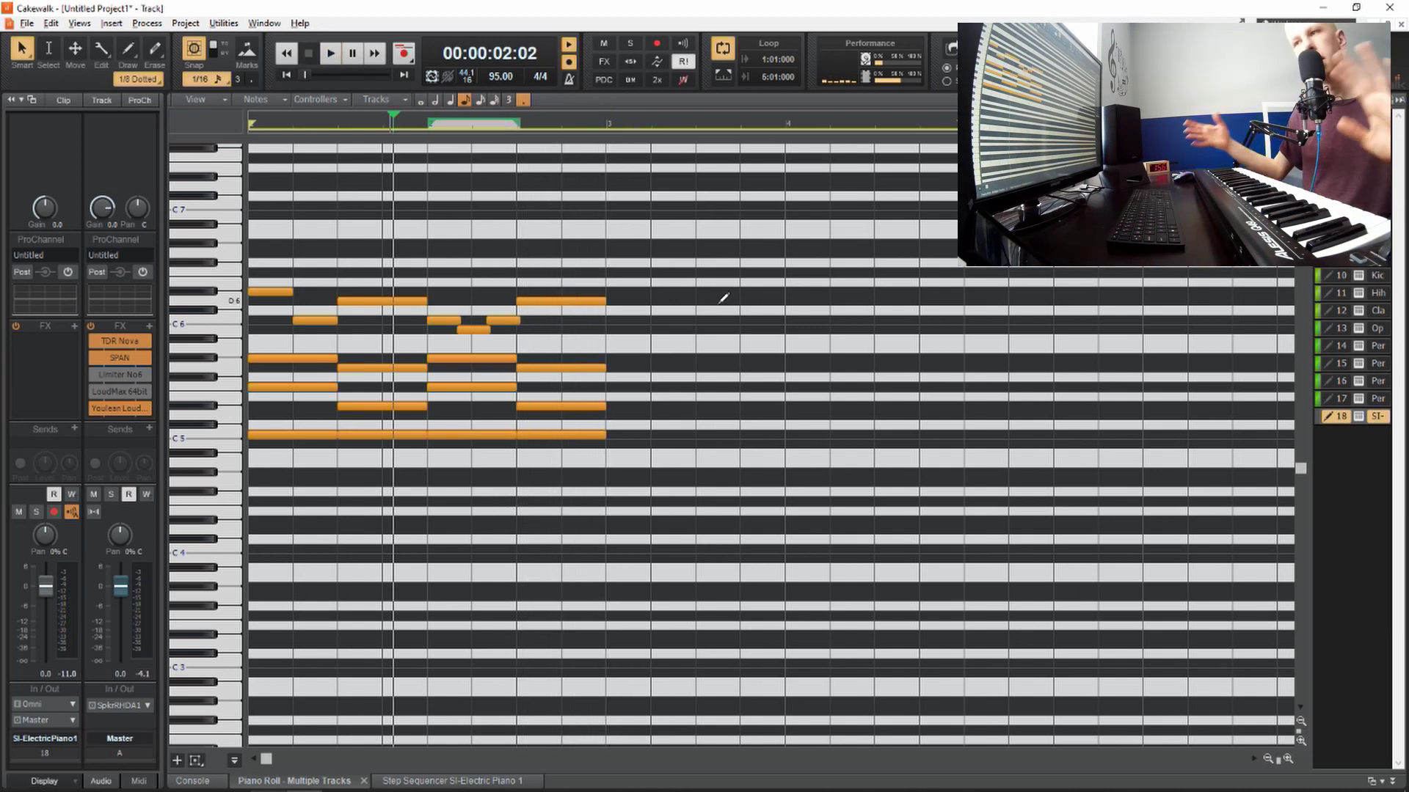
Turn off Snap to Scale for the SI-Electric Piano track, move all its notes down five semitones and play them back
{"action": "right_click", "coordinate": [1377, 419]}
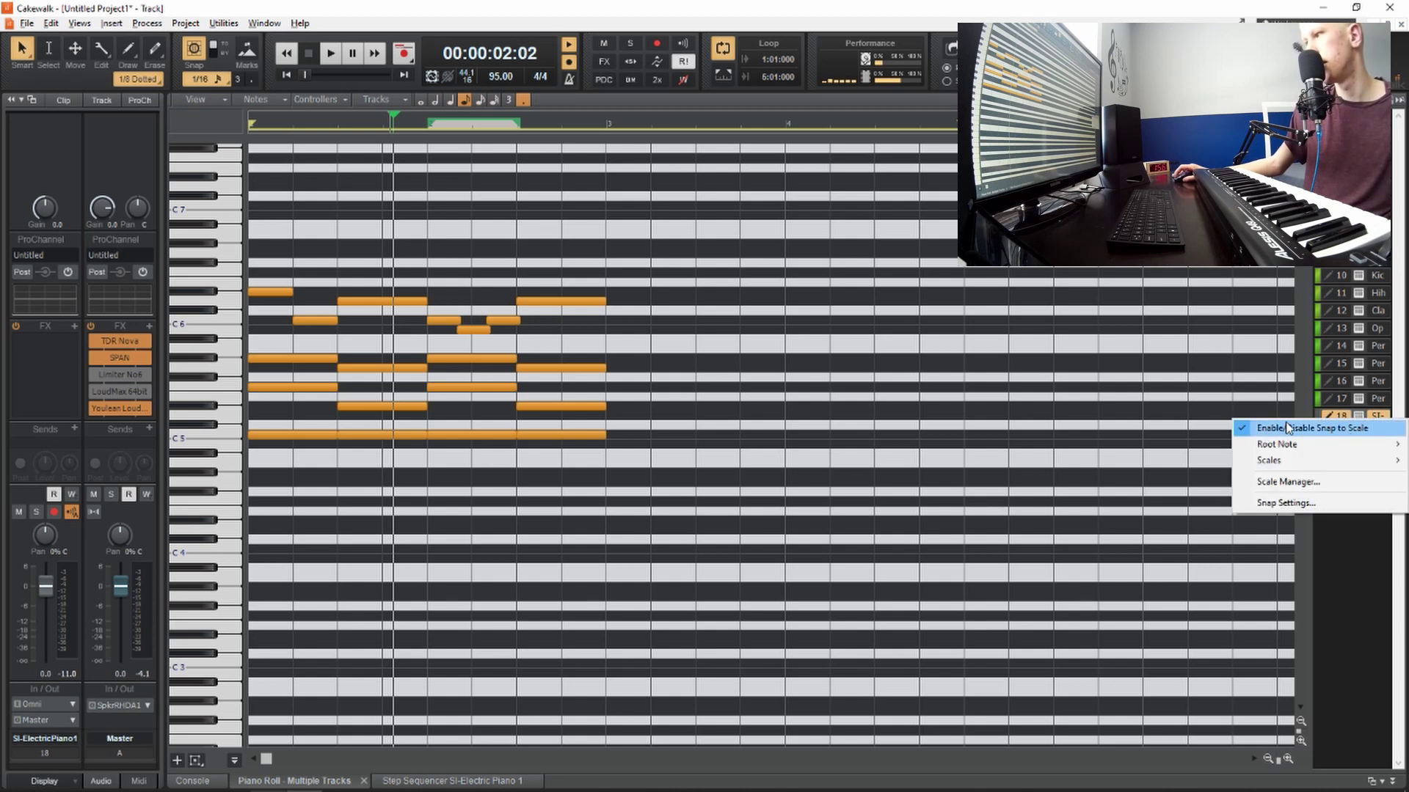
{"action": "left_click", "coordinate": [1317, 431]}
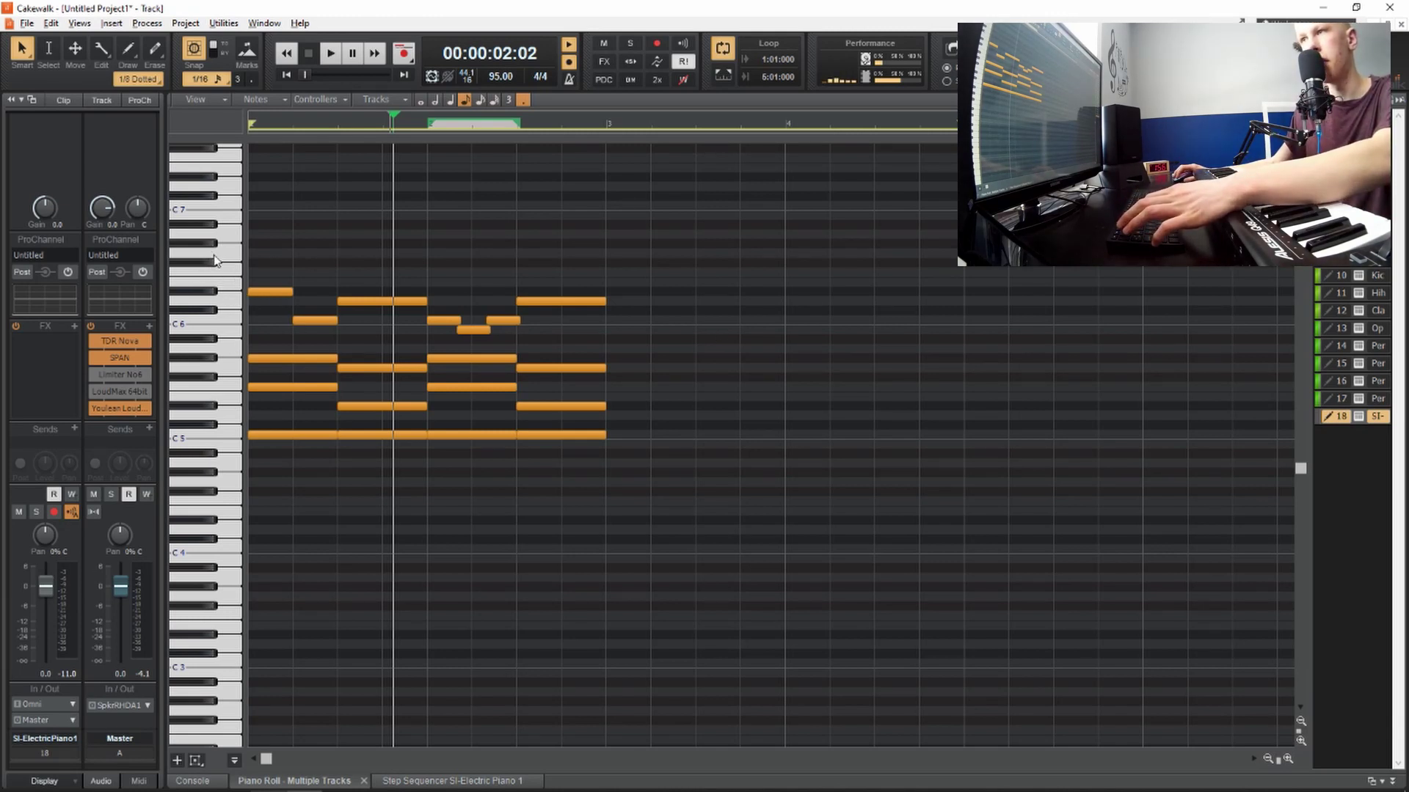
{"action": "key", "text": "ctrl+a"}
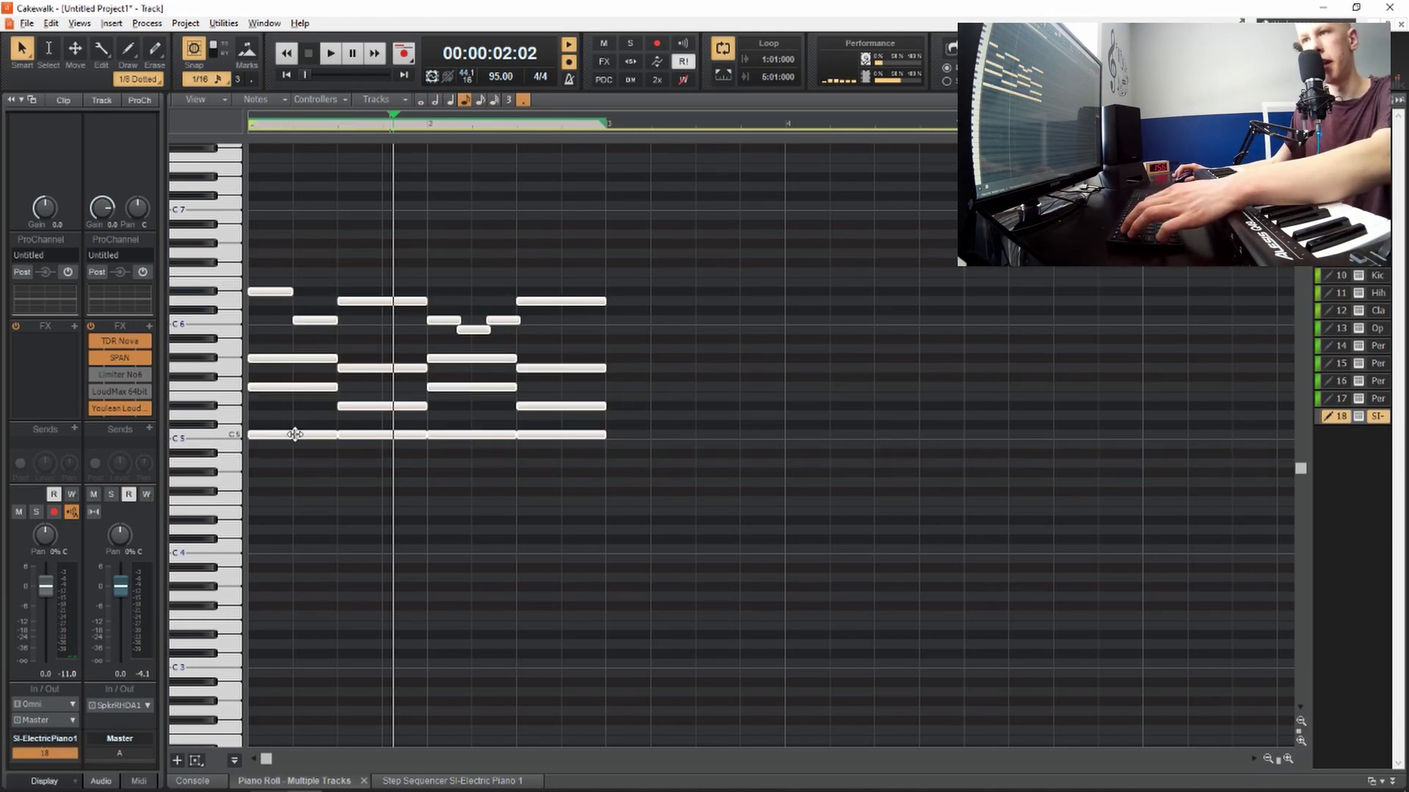
{"action": "left_click_drag", "start_coordinate": [294, 434], "coordinate": [293, 480]}
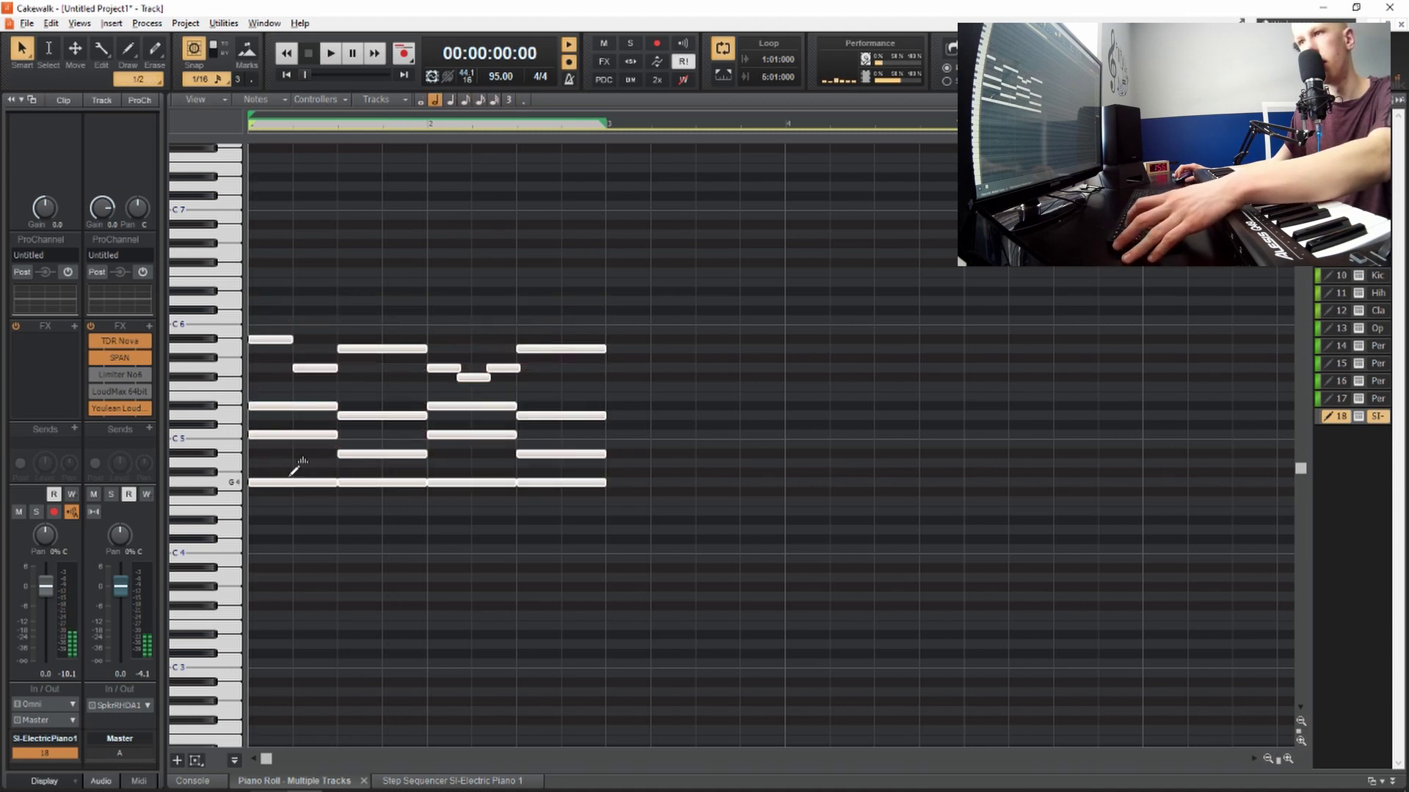
{"action": "key", "text": "space"}
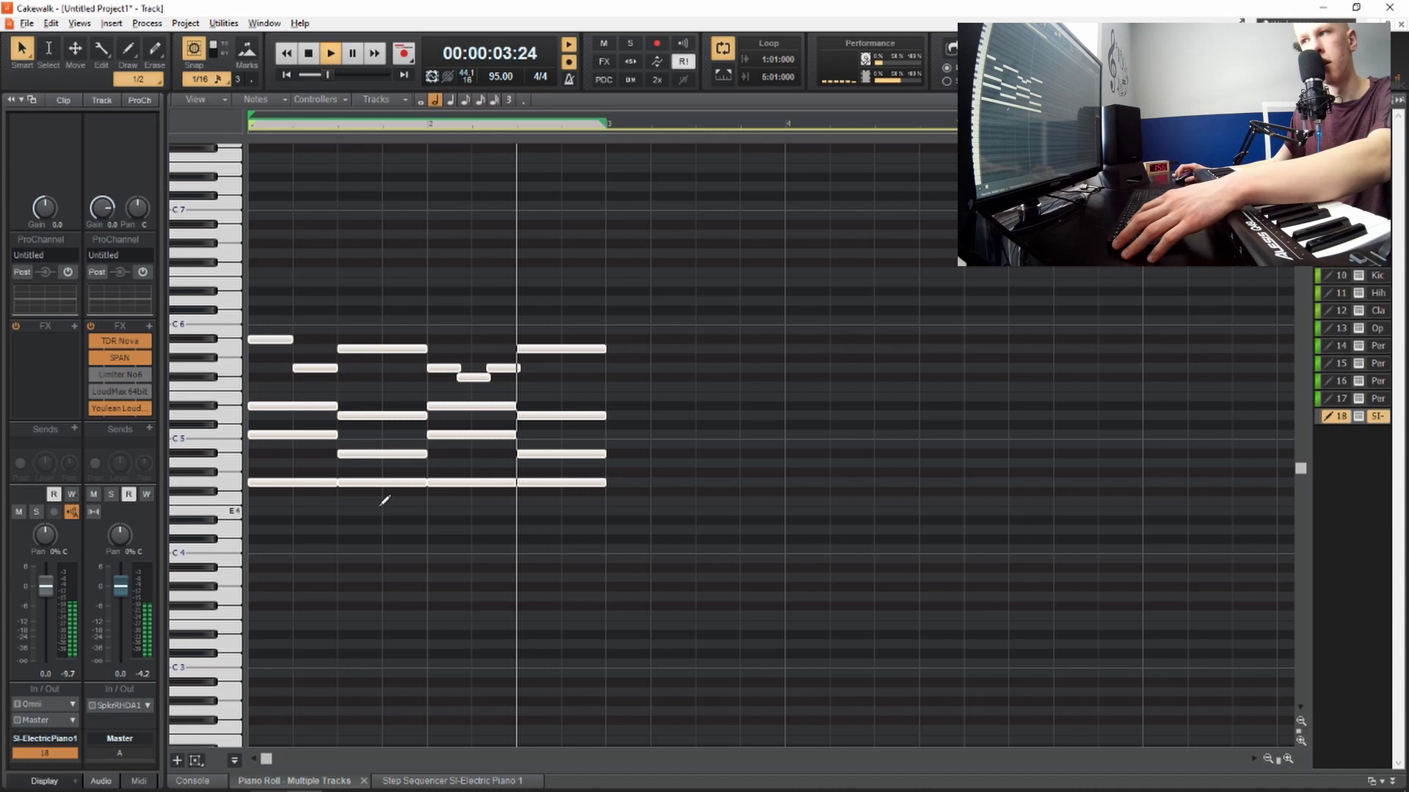
{"action": "left_click", "coordinate": [398, 370]}
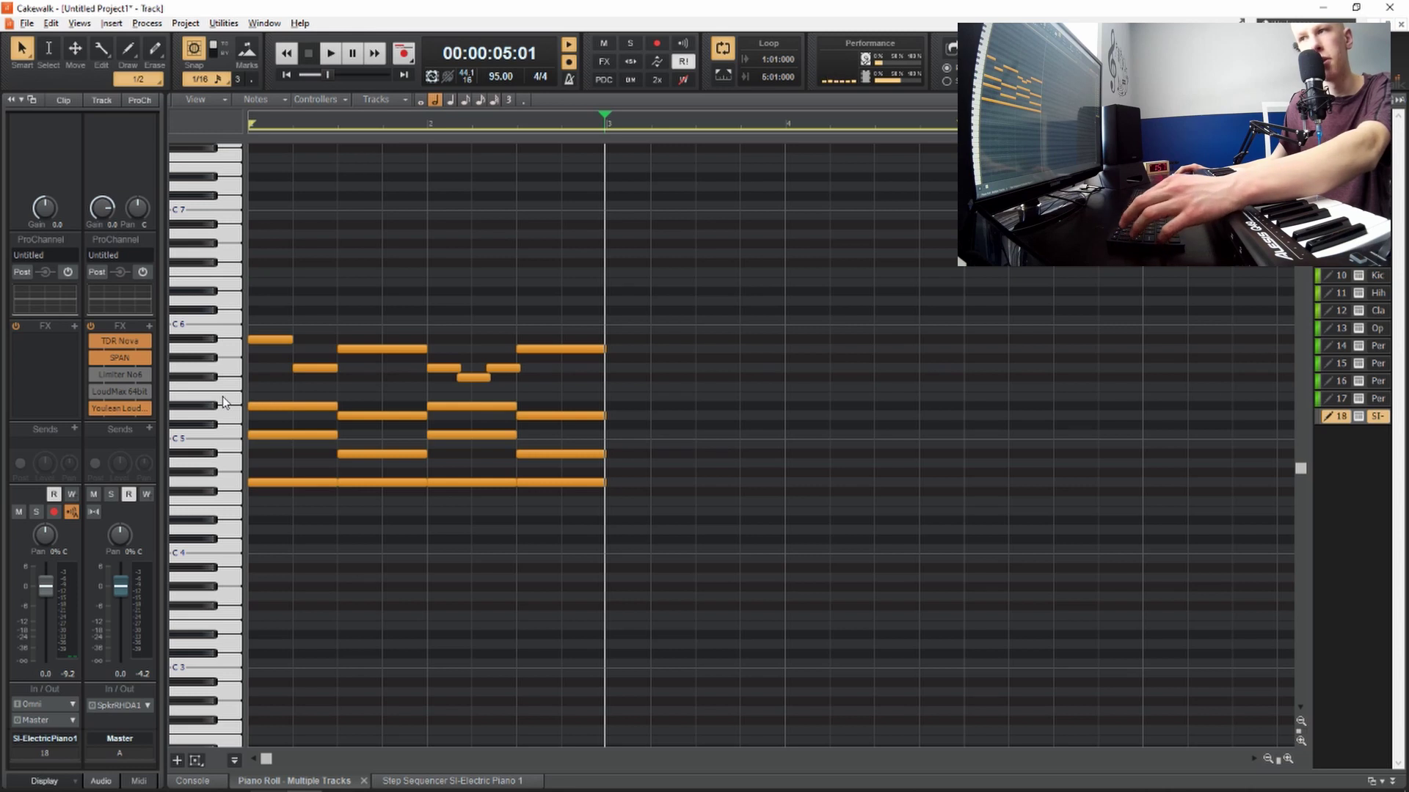
Select only the chord notes below the melody and copy them one octave down, with the lowest notes on G3
{"action": "left_click_drag", "start_coordinate": [222, 396], "coordinate": [223, 486]}
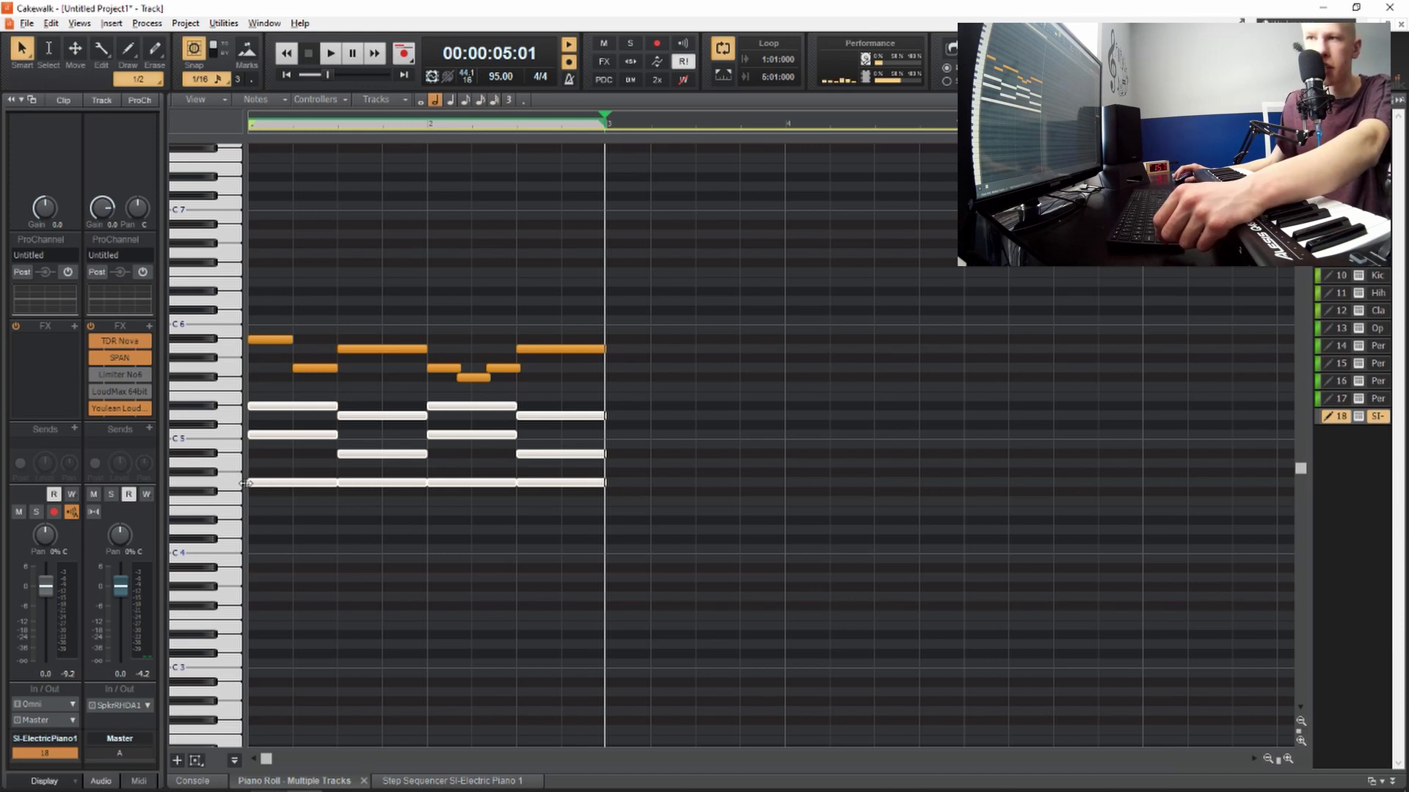
{"action": "left_click_drag", "start_coordinate": [279, 483], "coordinate": [267, 597]}
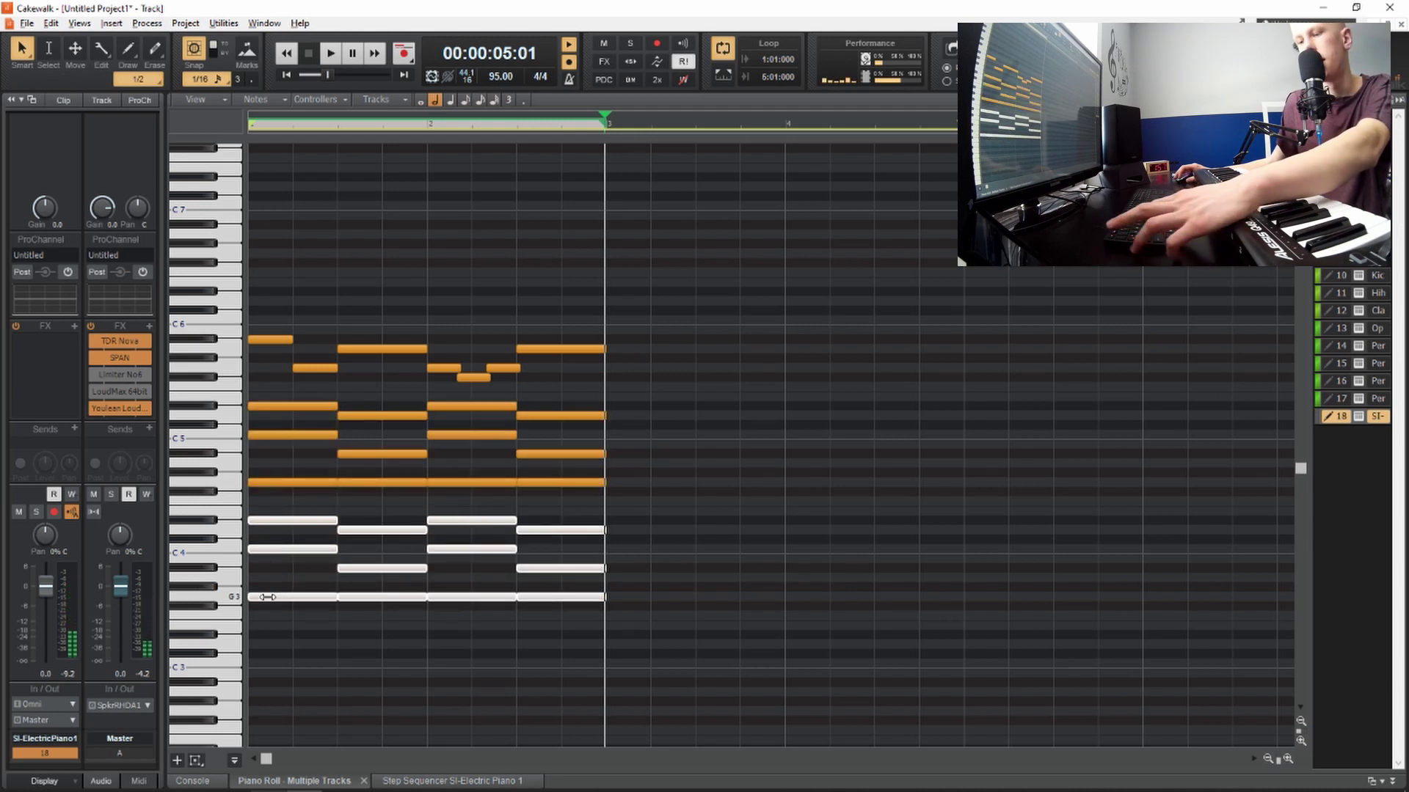
{"action": "key", "text": "w"}
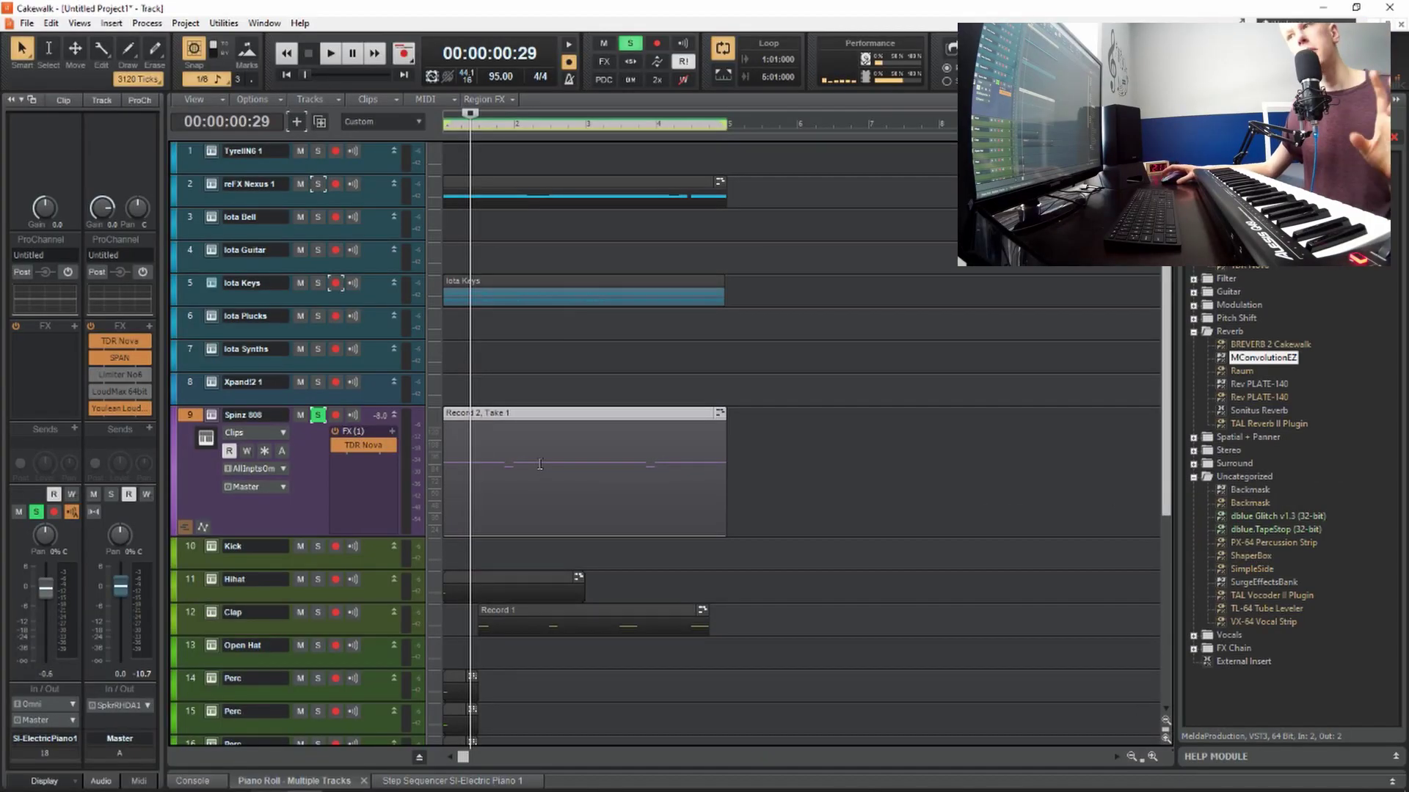
Open the Spinz 808 clip in the Piano Roll and play its beginning from the project start
{"action": "double_click", "coordinate": [703, 412]}
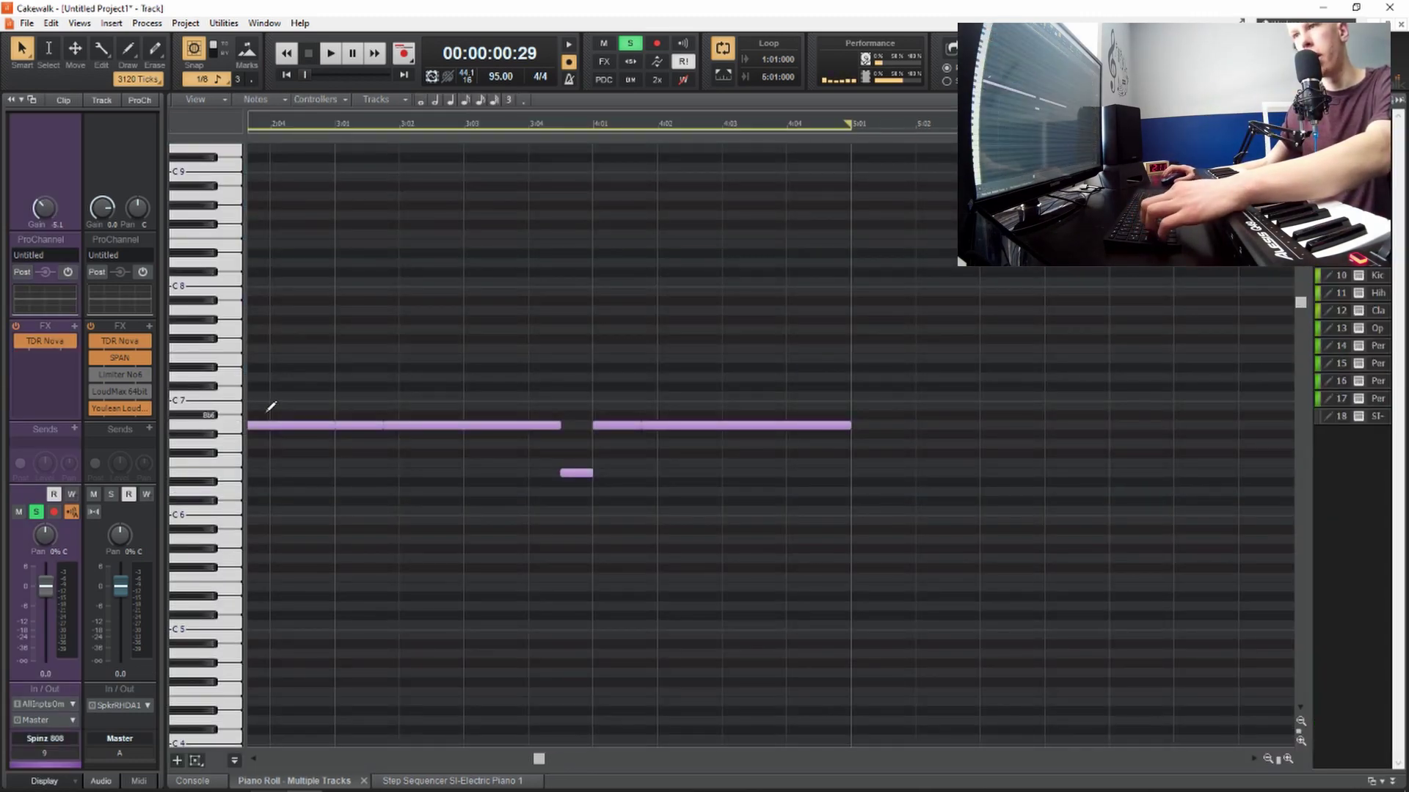
{"action": "scroll", "coordinate": [316, 481], "scroll_direction": "left", "scroll_amount": 10}
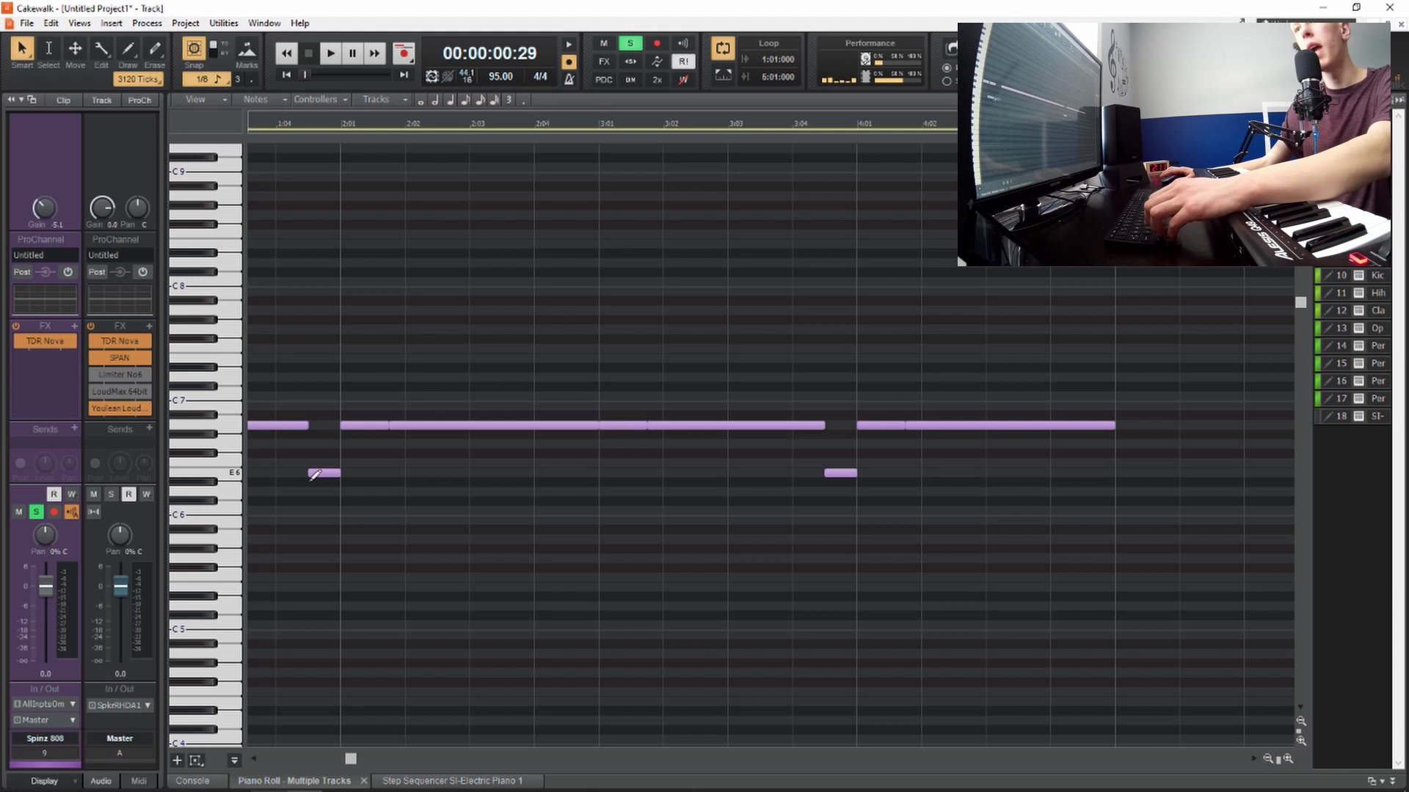
{"action": "key", "text": "w"}
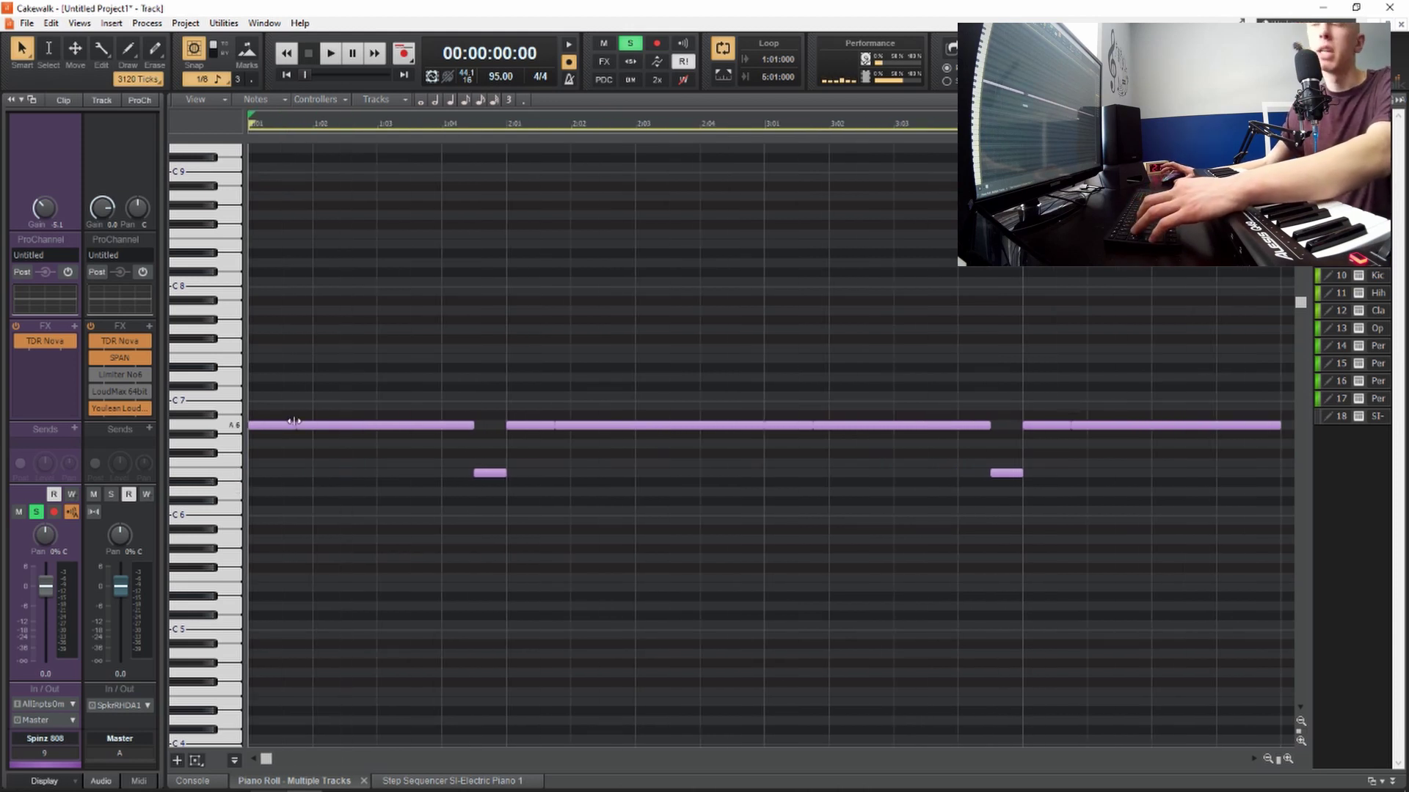
{"action": "key", "text": "space"}
{"action": "key", "text": "space"}
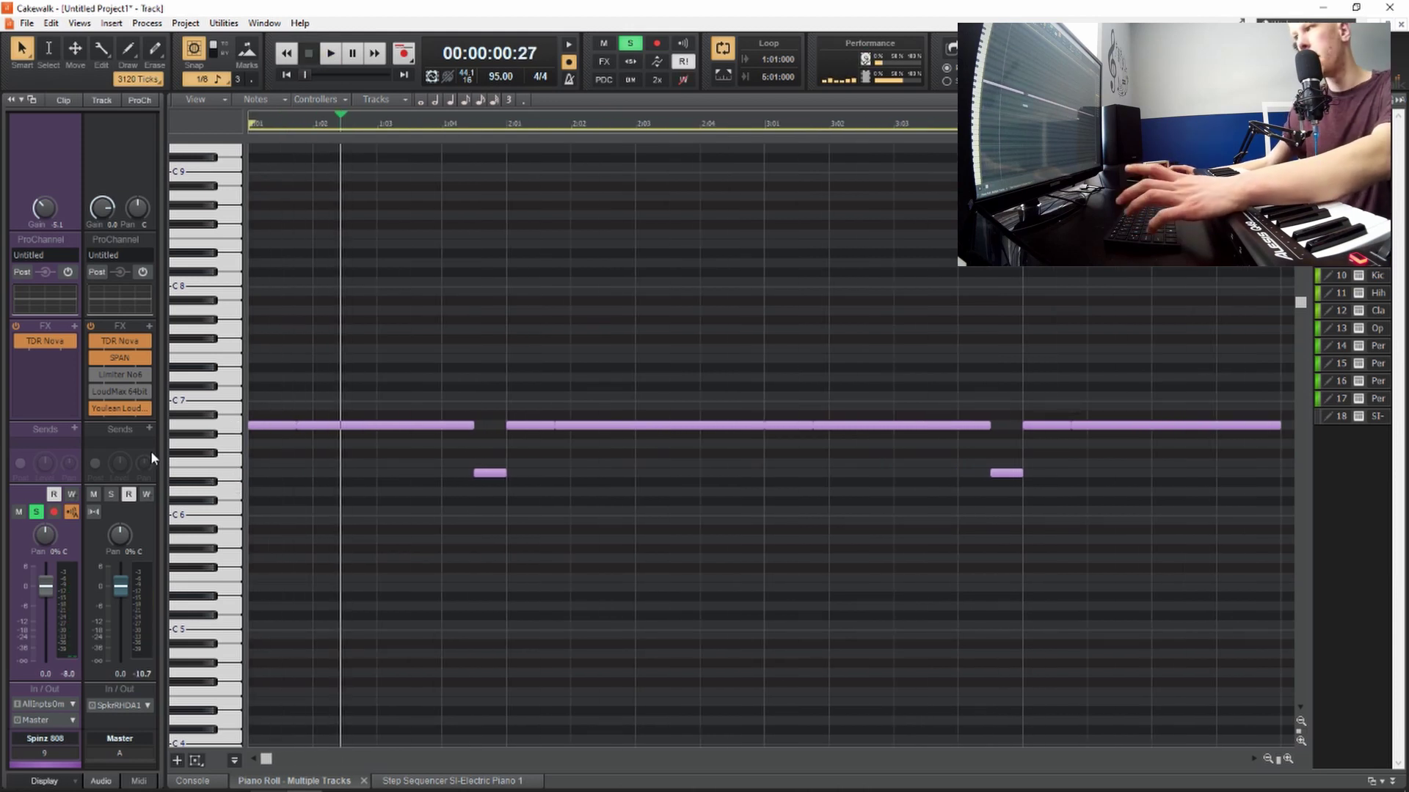
Try to move all the Spinz 808 notes down about an octave in the Piano Roll, and undo the move
{"action": "scroll", "coordinate": [300, 424], "scroll_direction": "down", "scroll_amount": 2}
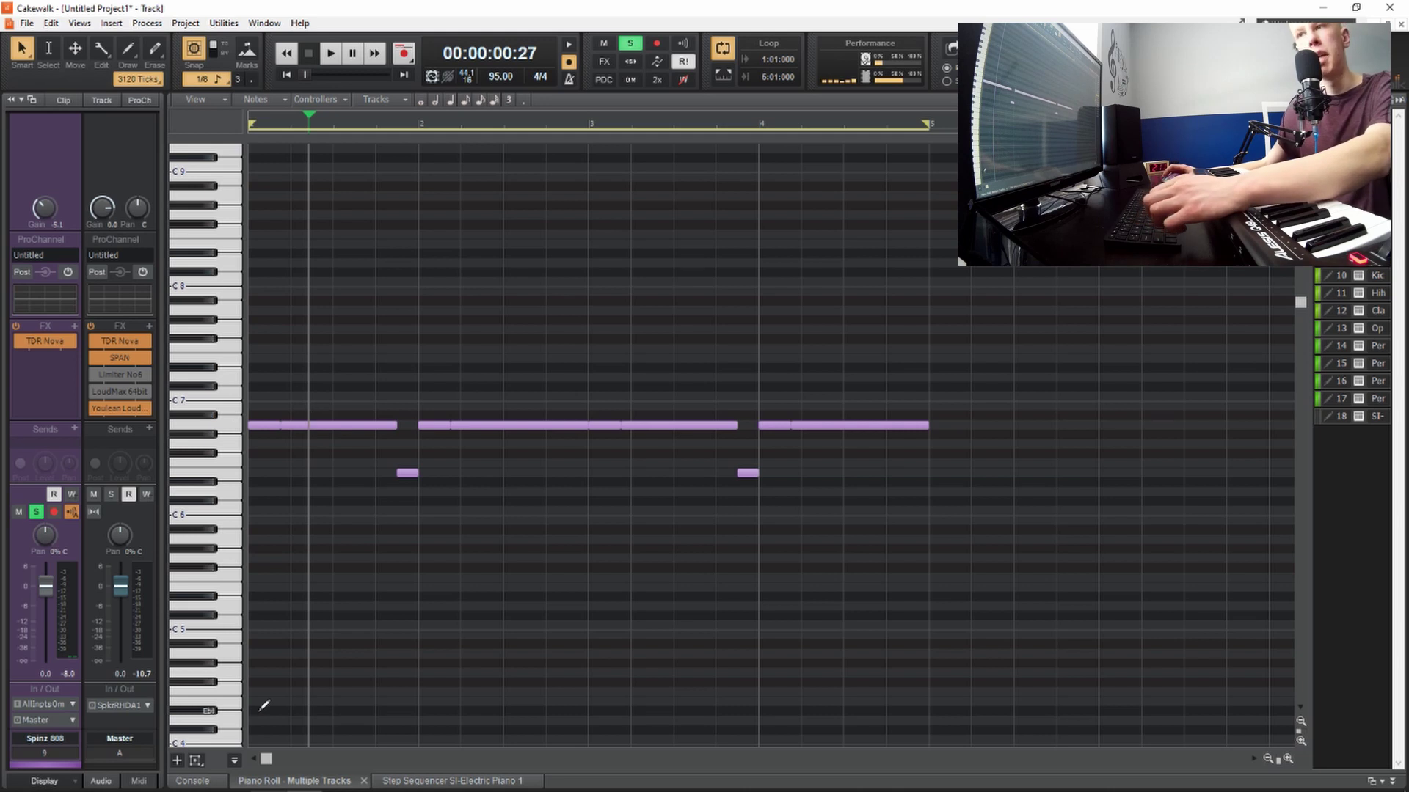
{"action": "left_click_drag", "start_coordinate": [229, 371], "coordinate": [251, 555]}
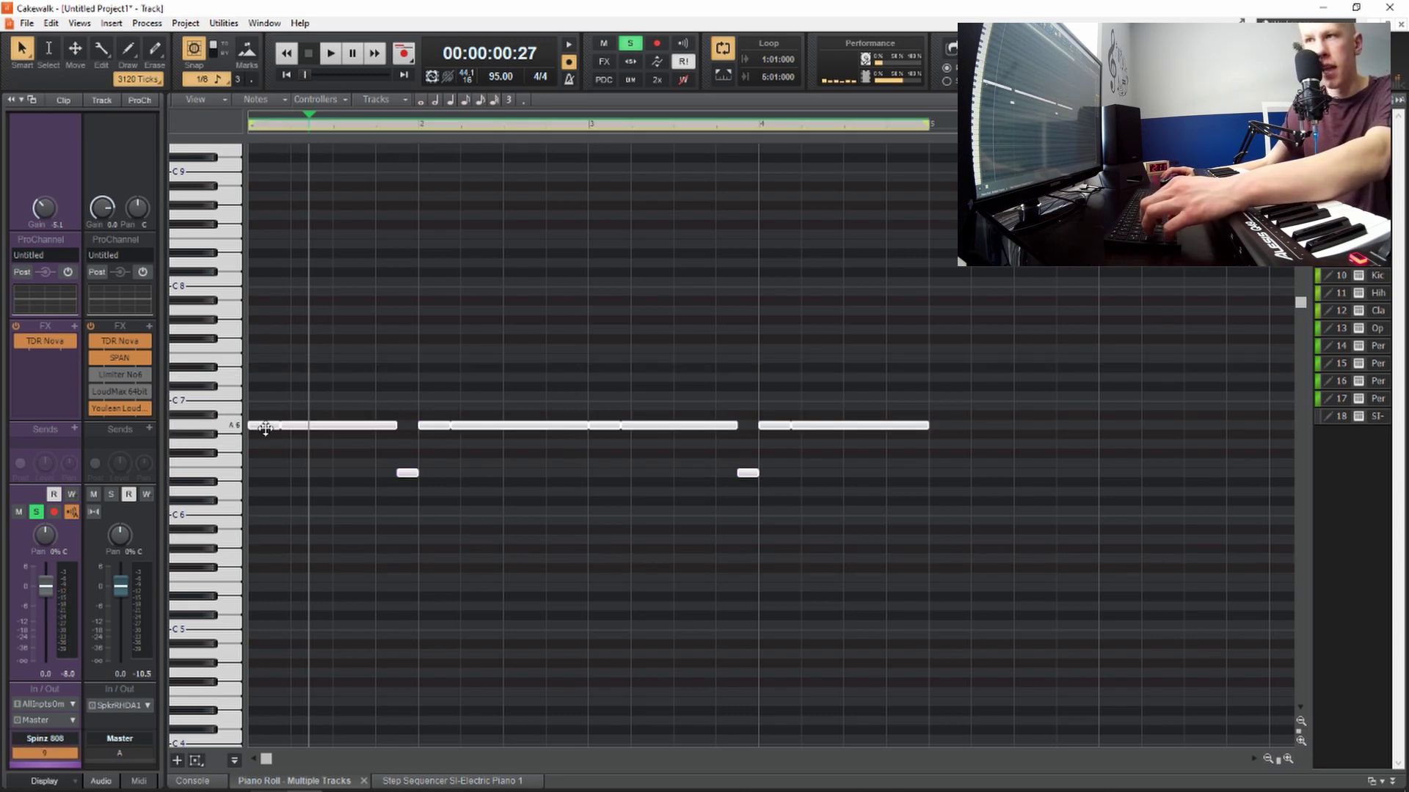
{"action": "left_click_drag", "start_coordinate": [264, 429], "coordinate": [271, 538]}
{"action": "key", "text": "ctrl+z"}
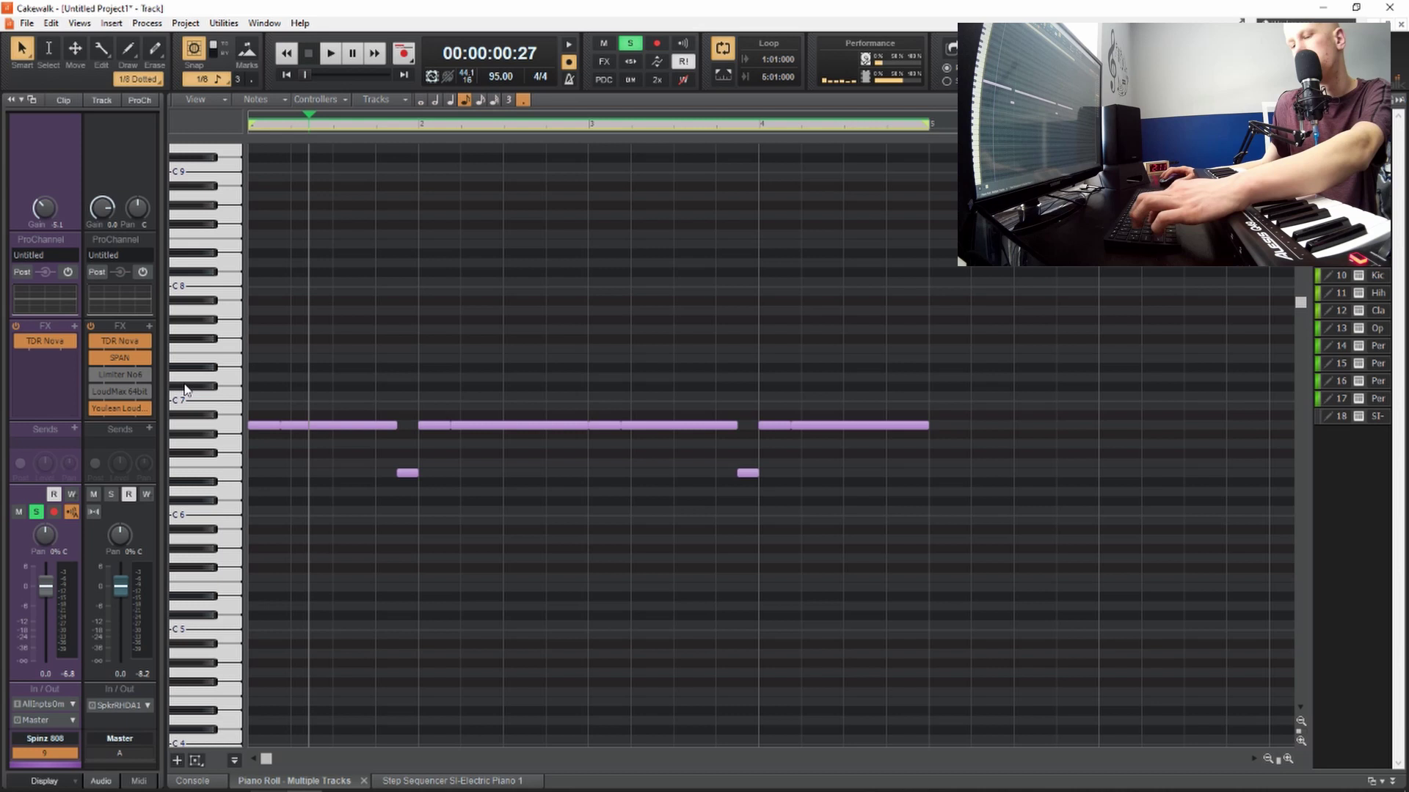
Return to the track view and transpose the Spinz 808 clip with an amount of -12
{"action": "key", "text": "d"}
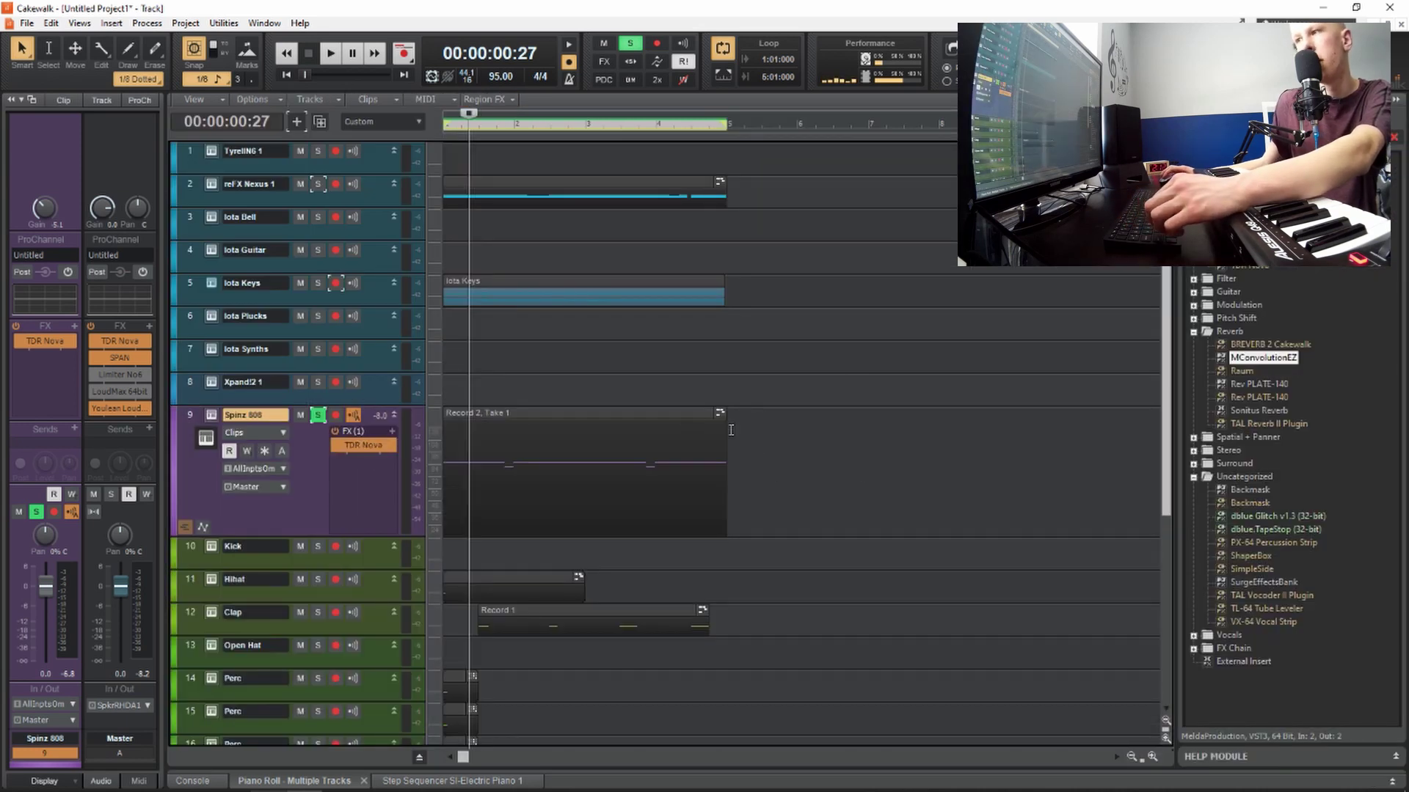
{"action": "left_click", "coordinate": [677, 418]}
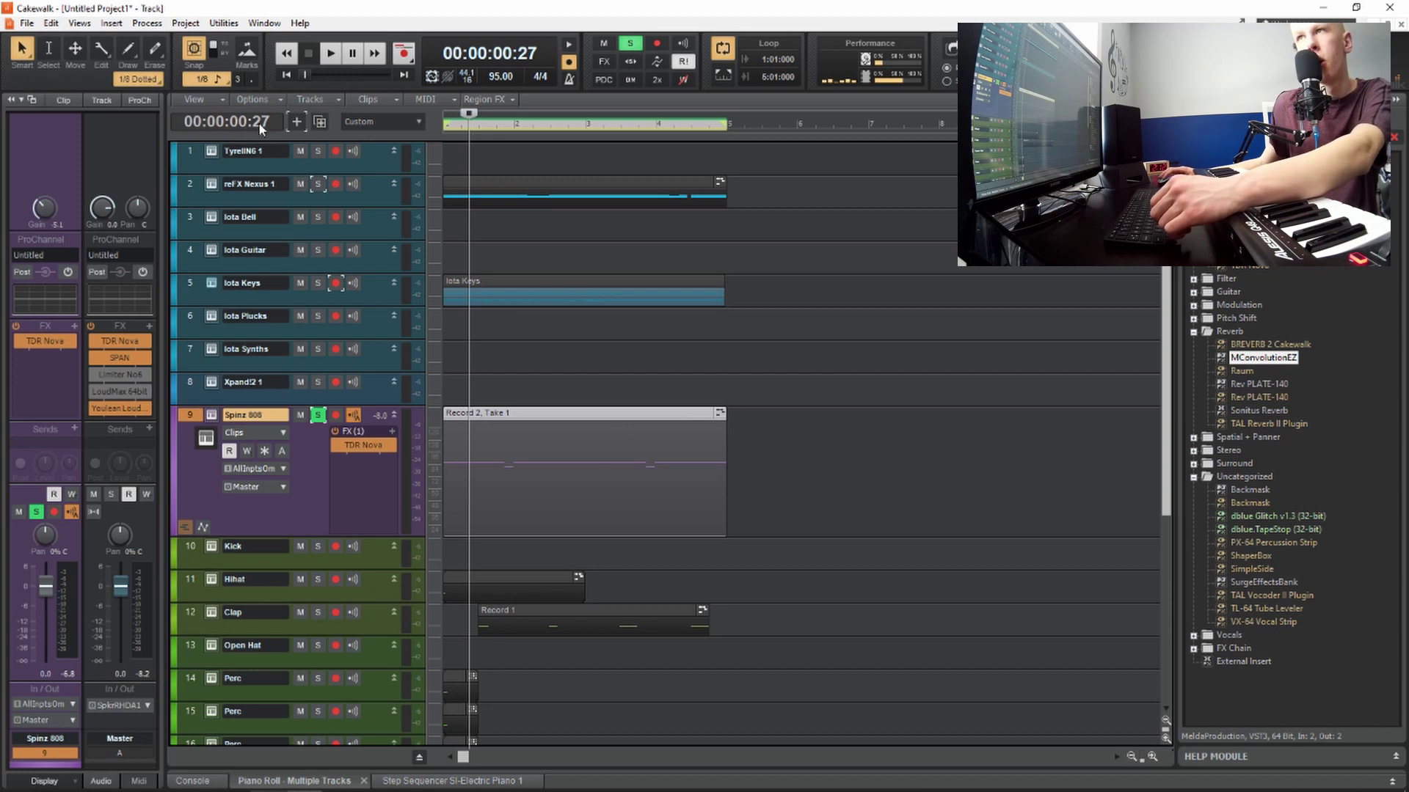
{"action": "left_click", "coordinate": [147, 23]}
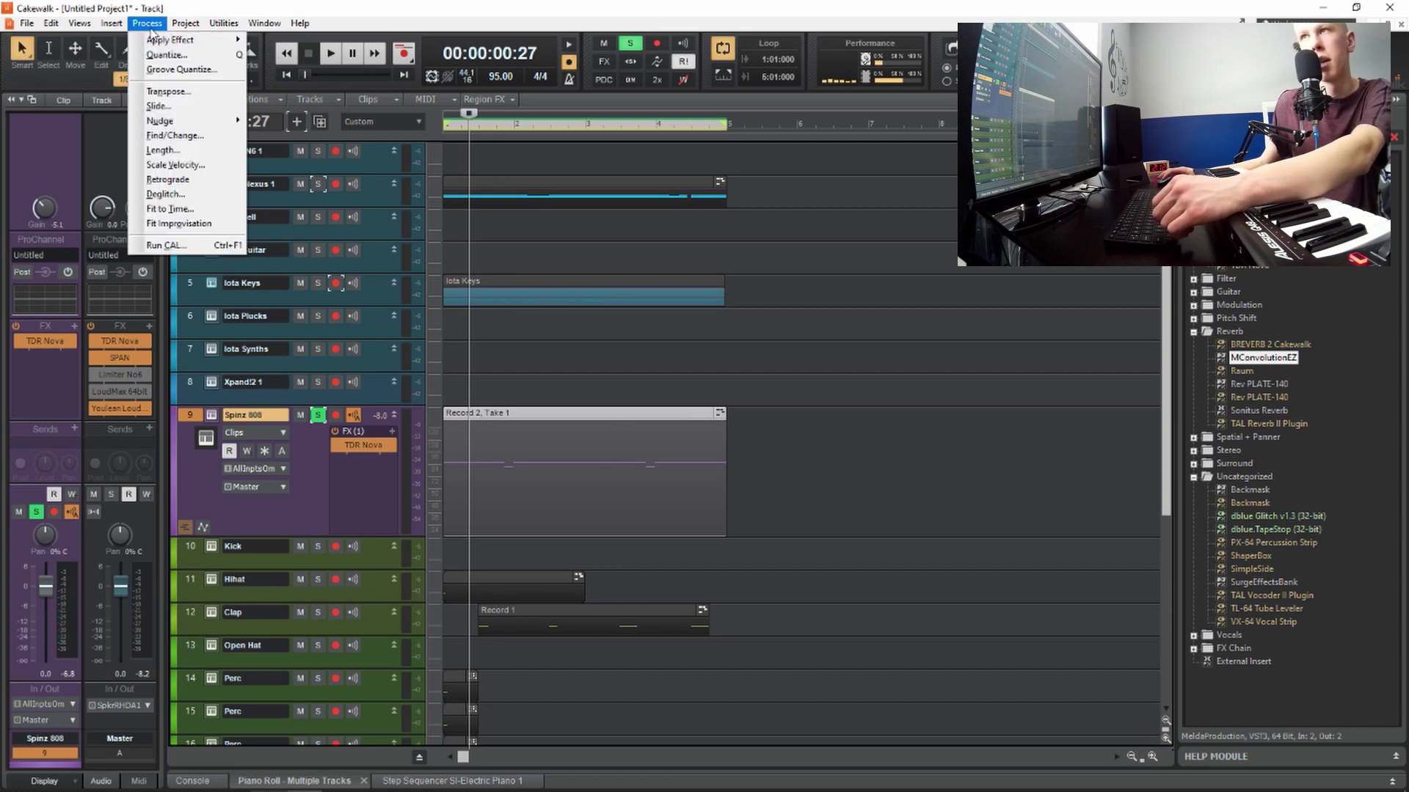
{"action": "left_click", "coordinate": [176, 92]}
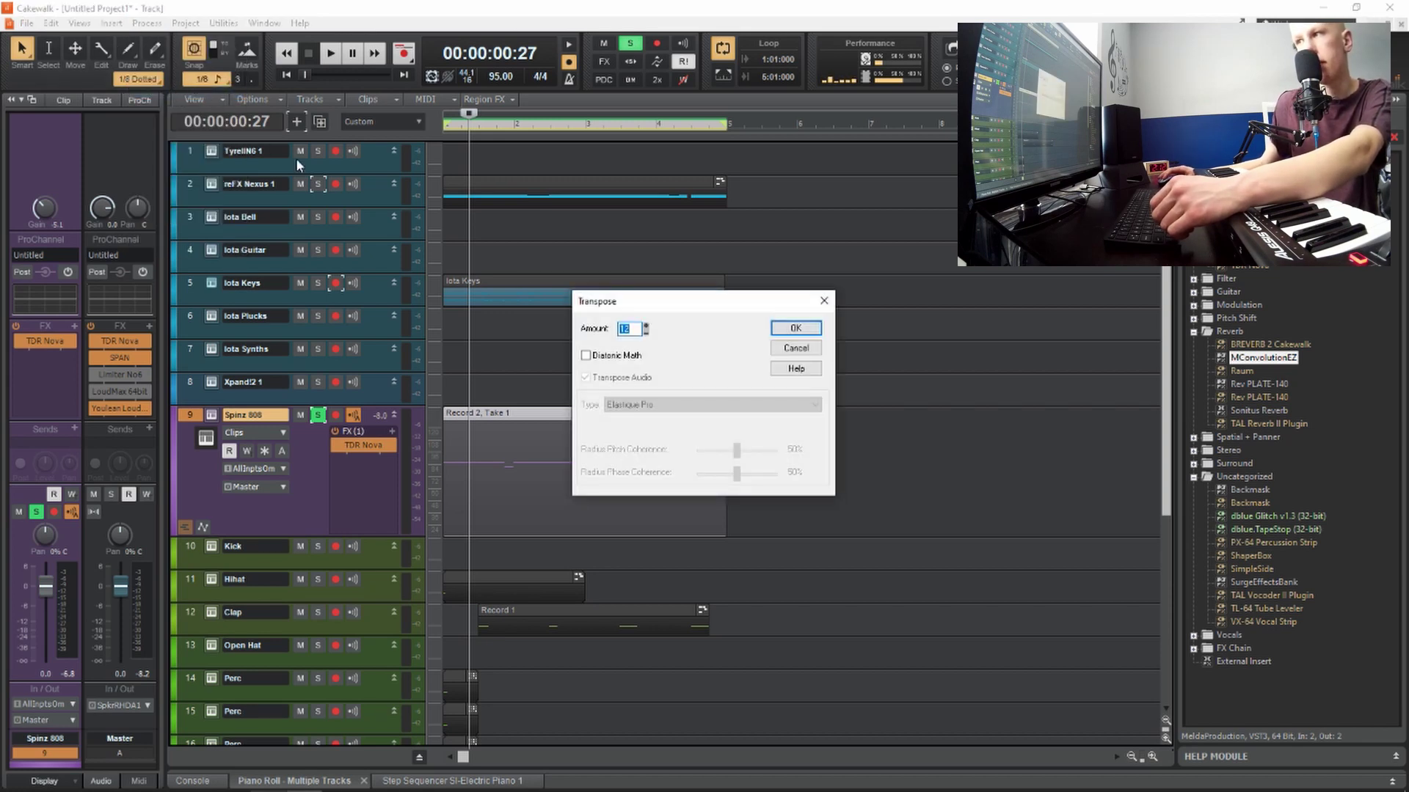
{"action": "left_click_drag", "start_coordinate": [625, 304], "coordinate": [849, 280]}
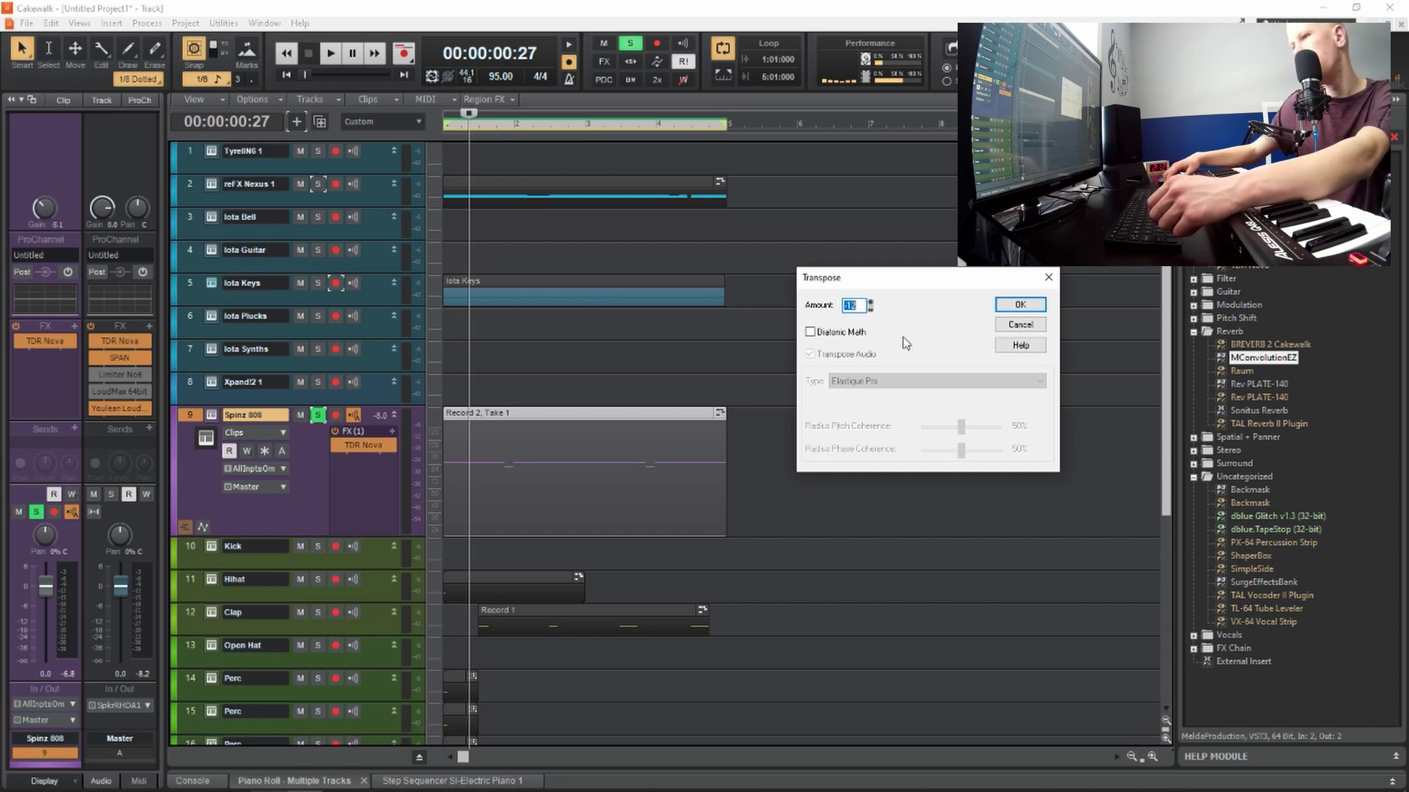
{"action": "key", "text": "Return"}
Play the transposed Spinz 808 clip from the project start and stop playback
{"action": "key", "text": "w"}
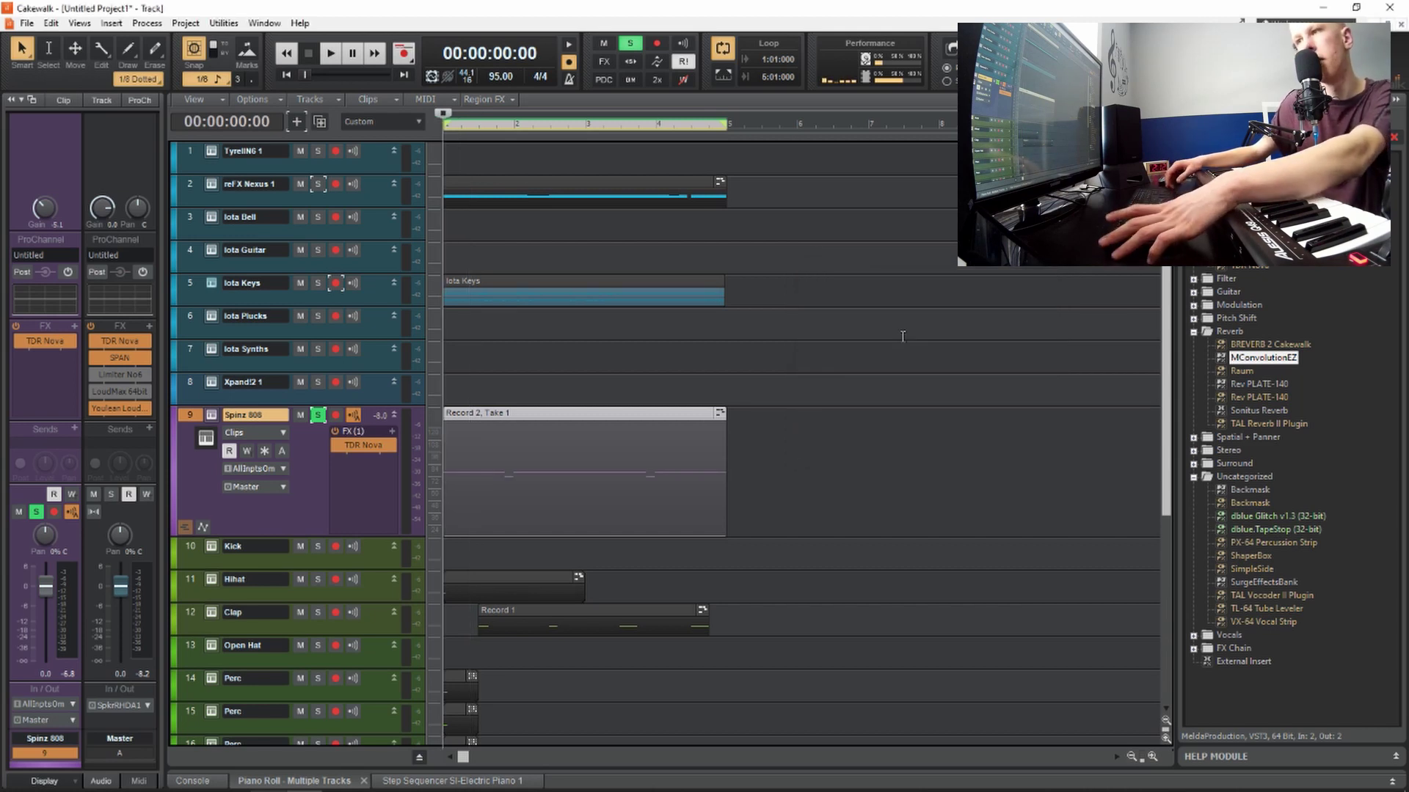
{"action": "key", "text": "space"}
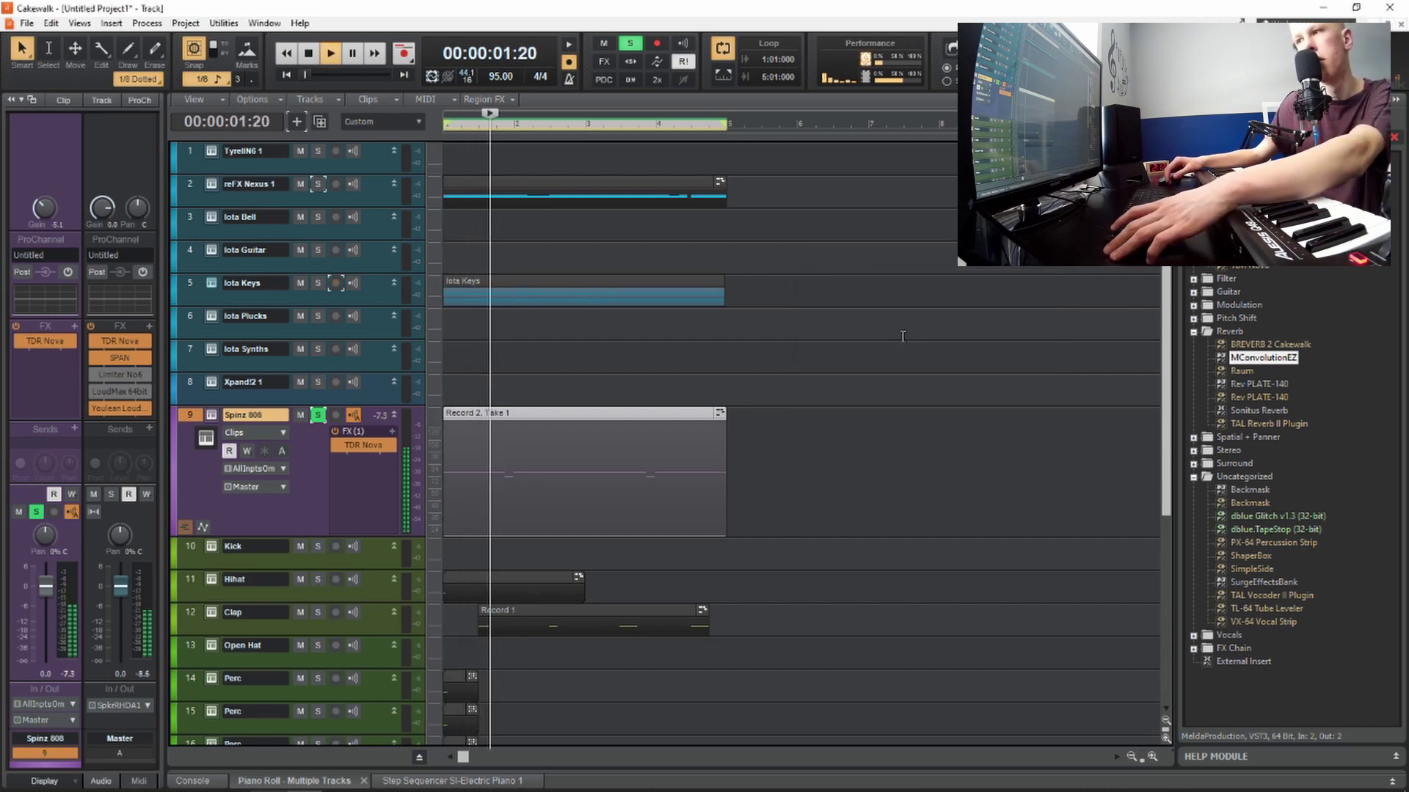
{"action": "key", "text": "space"}
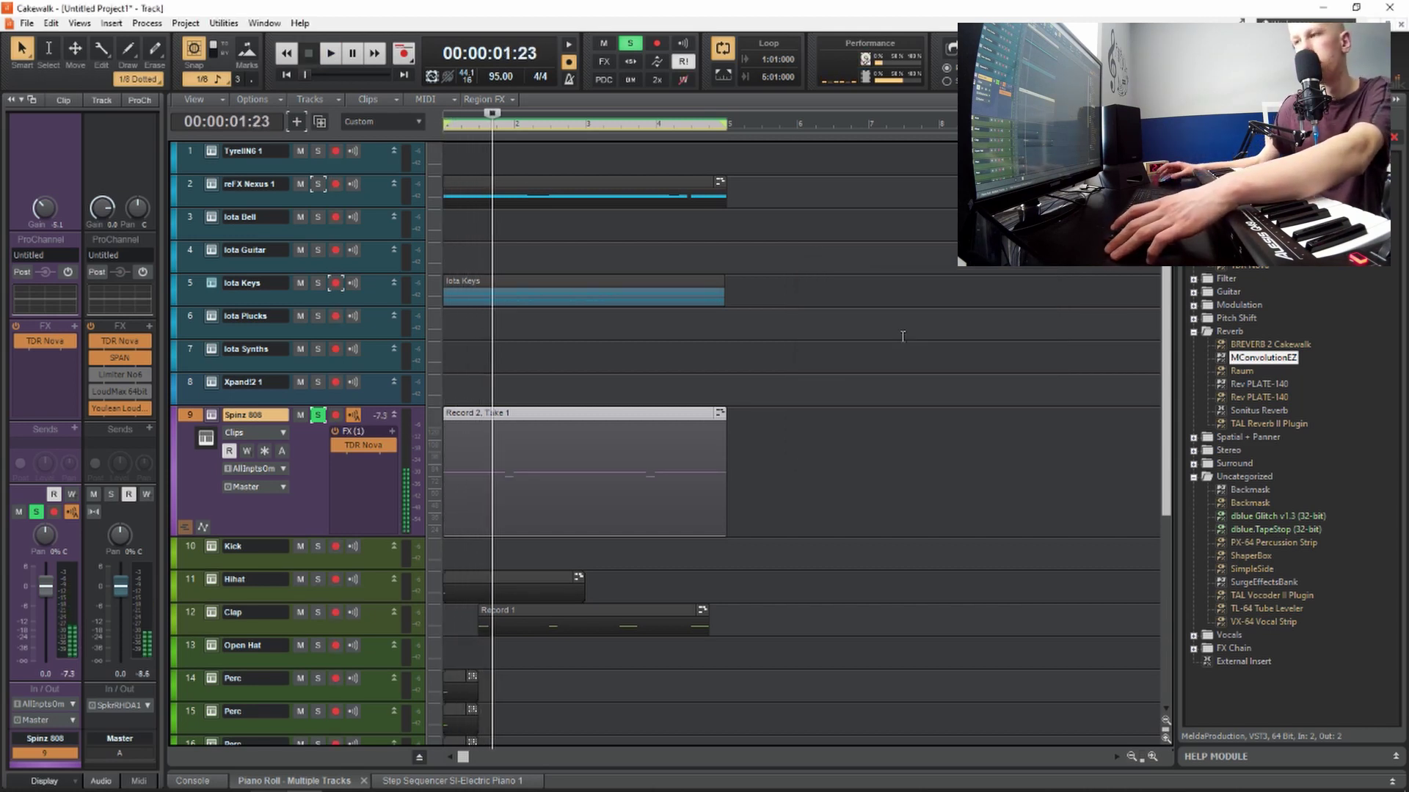
Open the transposed Spinz 808 clip in the Piano Roll, select all its notes and toggle the Controller Pane
{"action": "double_click", "coordinate": [520, 416]}
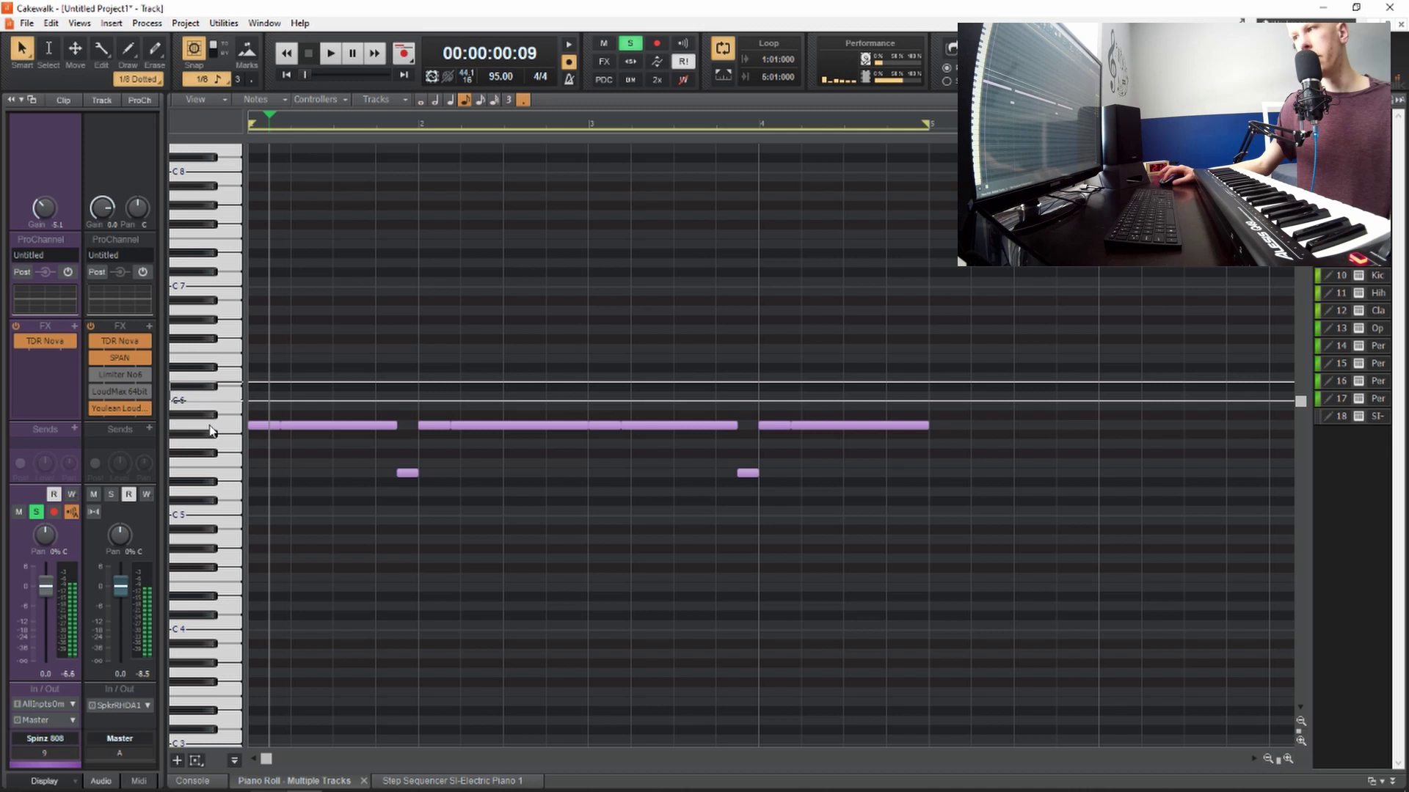
{"action": "key", "text": "ctrl+a"}
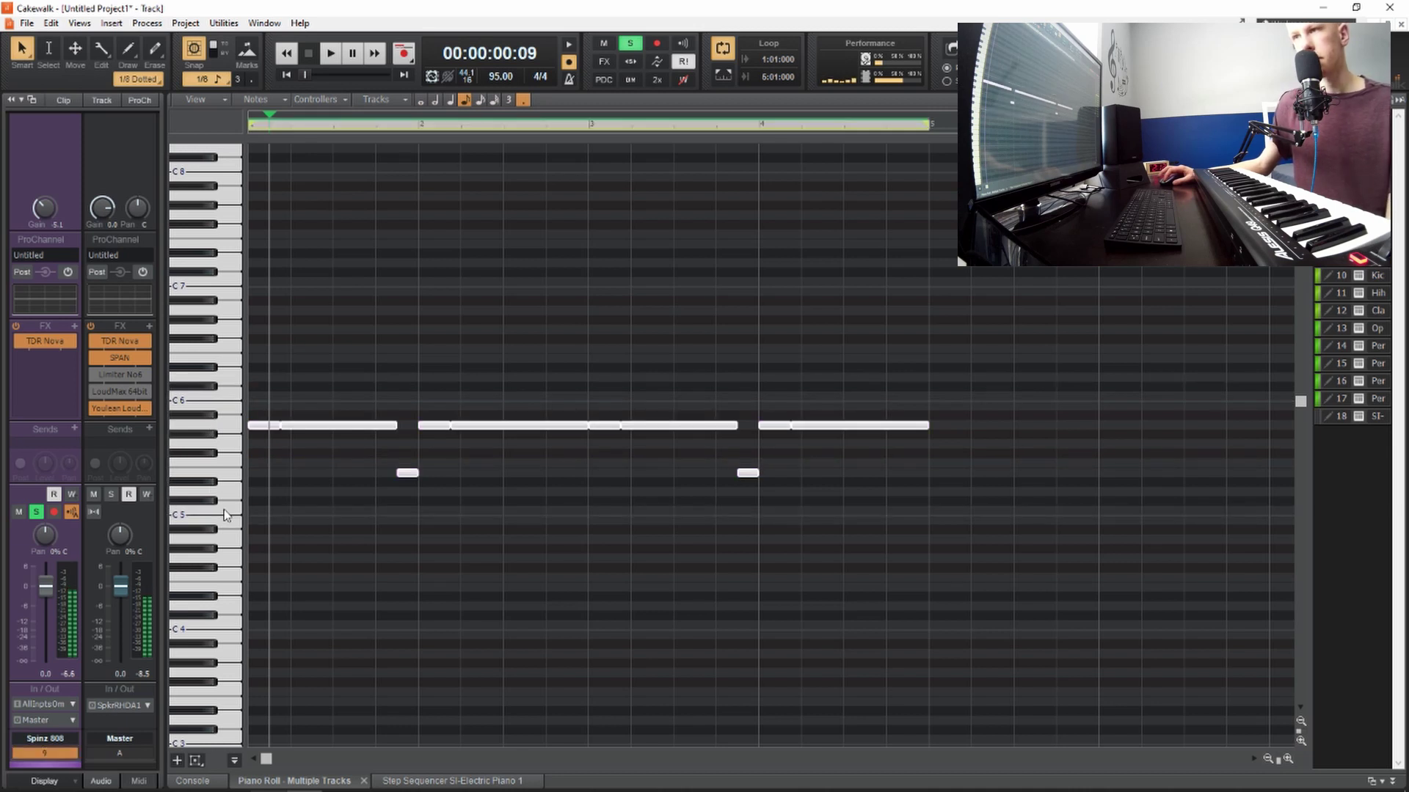
{"action": "left_click", "coordinate": [235, 765]}
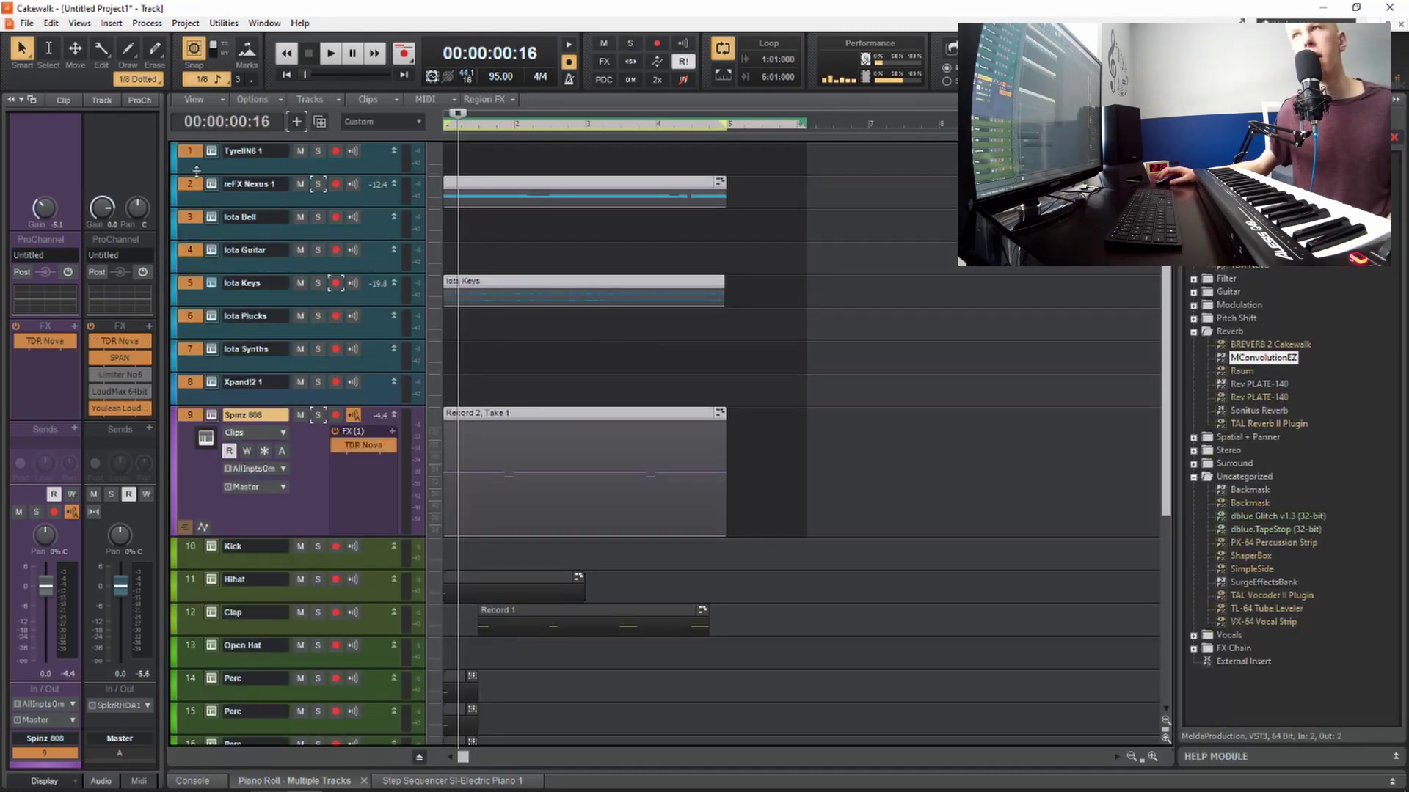
Select the refX Nexus 1, Iota Keys and Spinz 808 clips and transpose them together with Transpose Audio enabled and the Elastique Pro type
{"action": "left_click", "coordinate": [809, 475]}
{"action": "left_click_drag", "start_coordinate": [841, 475], "coordinate": [341, 111]}
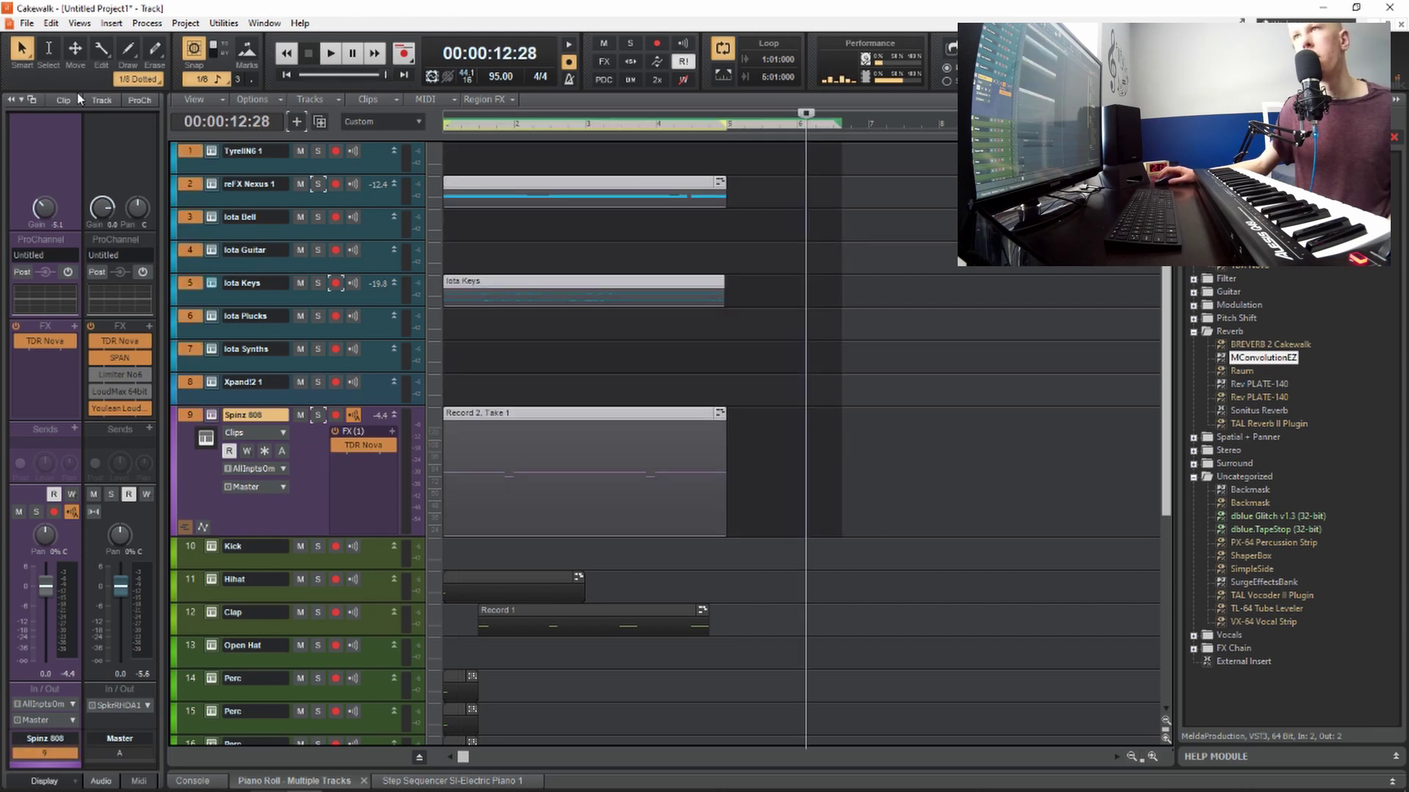
{"action": "left_click", "coordinate": [147, 23]}
{"action": "left_click", "coordinate": [165, 94]}
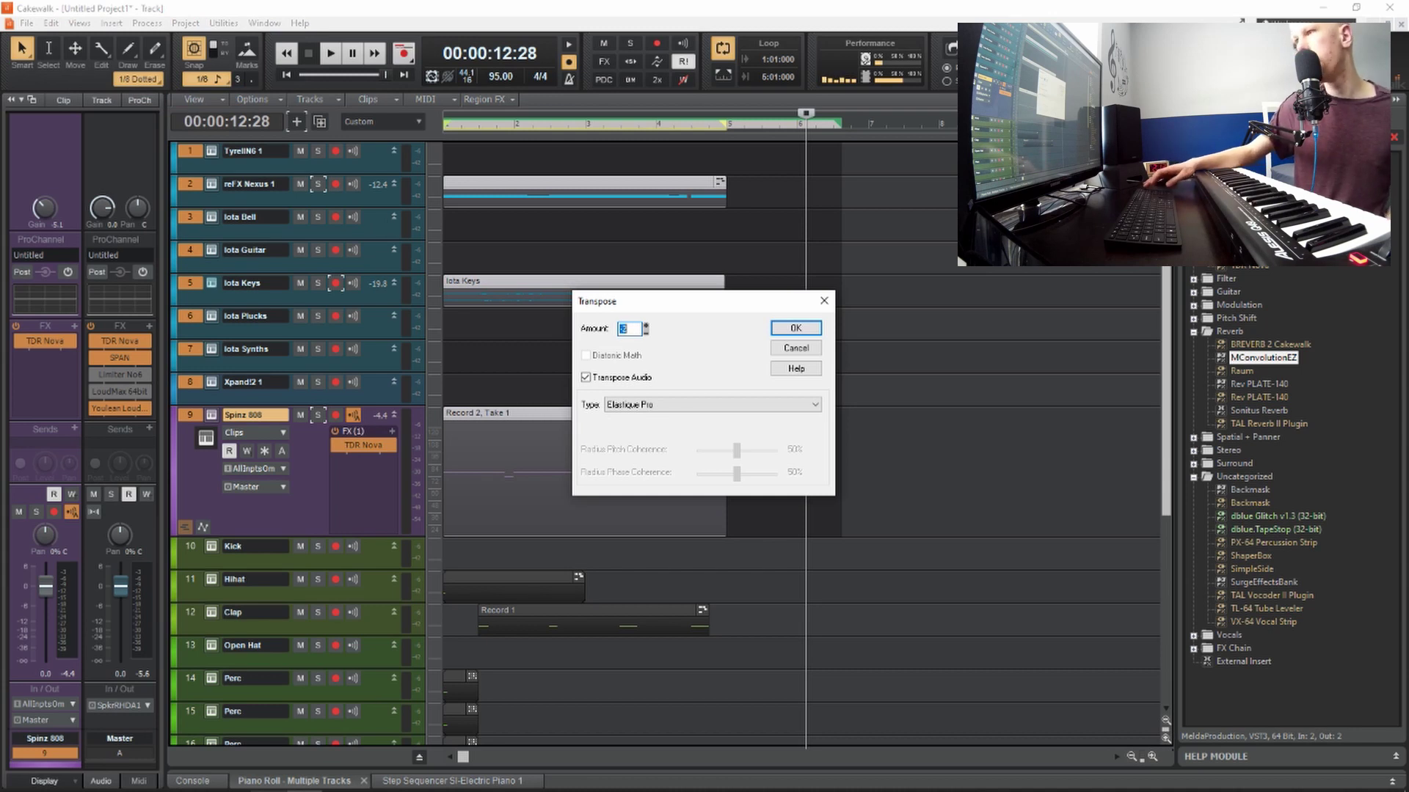
{"action": "key", "text": "Return"}
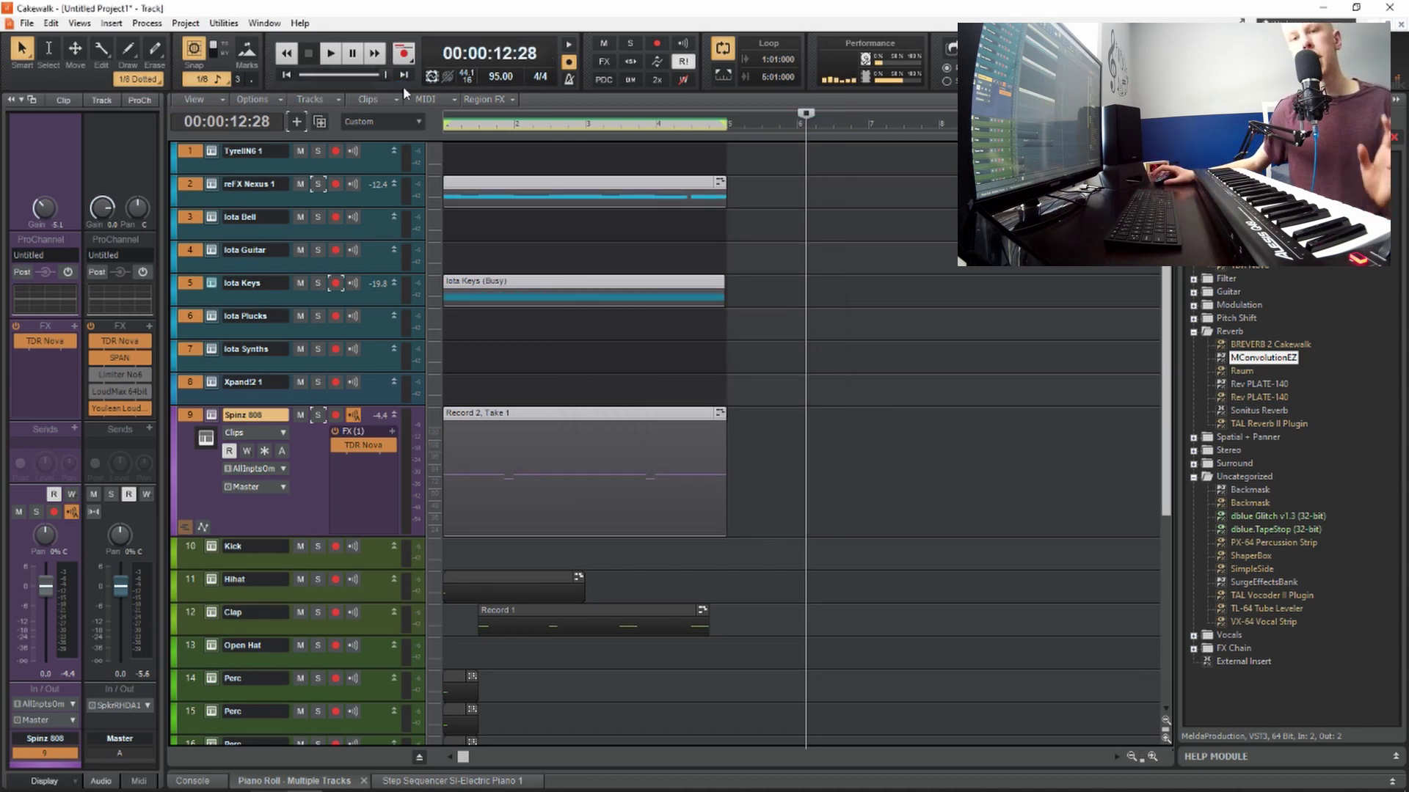
Play the transposed clips from the project start, and briefly open the Iota Keys clip before returning to the track view
{"action": "key", "text": "w"}
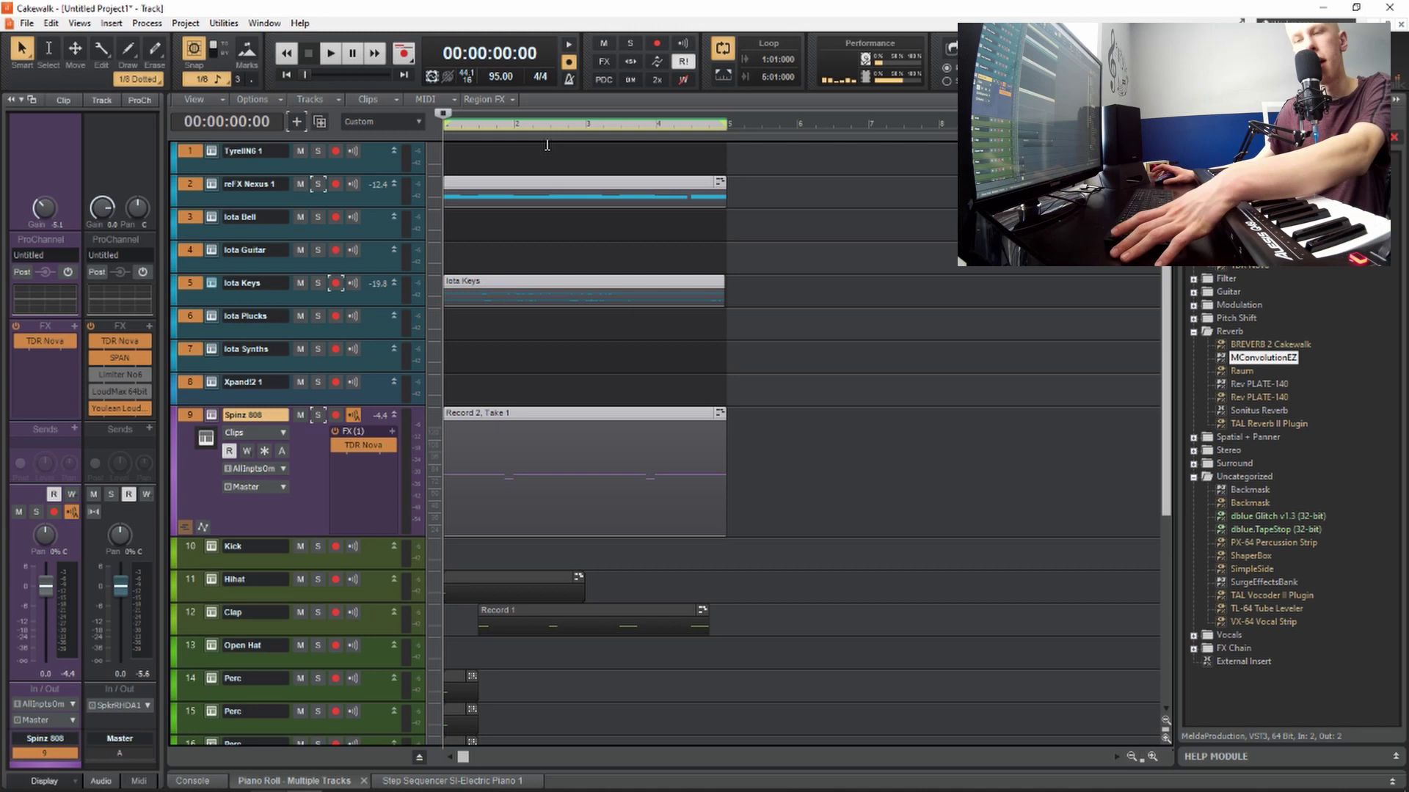
{"action": "key", "text": "space"}
{"action": "scroll", "coordinate": [528, 220], "scroll_direction": "down", "scroll_amount": 2}
{"action": "scroll", "coordinate": [503, 239], "scroll_direction": "up", "scroll_amount": 3}
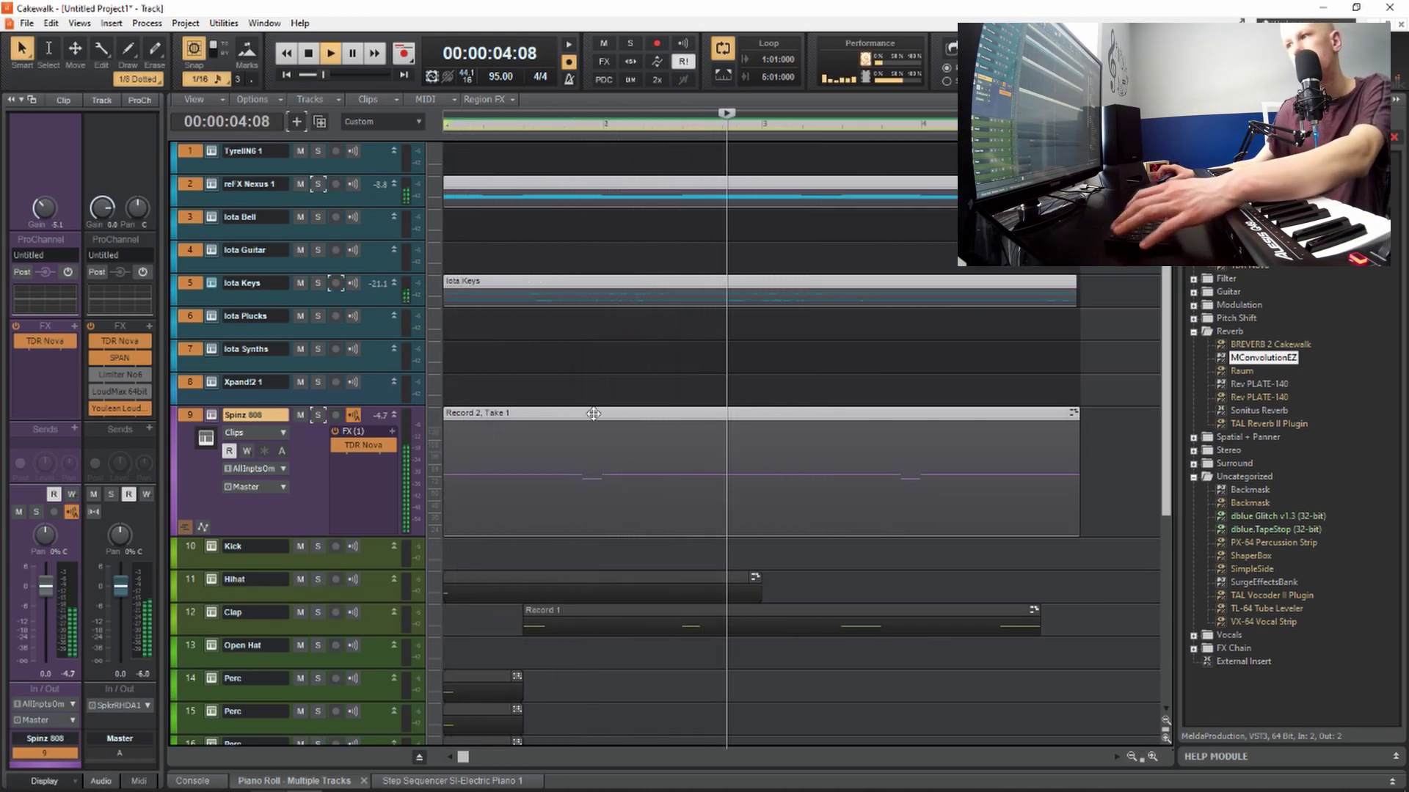
{"action": "double_click", "coordinate": [529, 282]}
{"action": "key", "text": "d"}
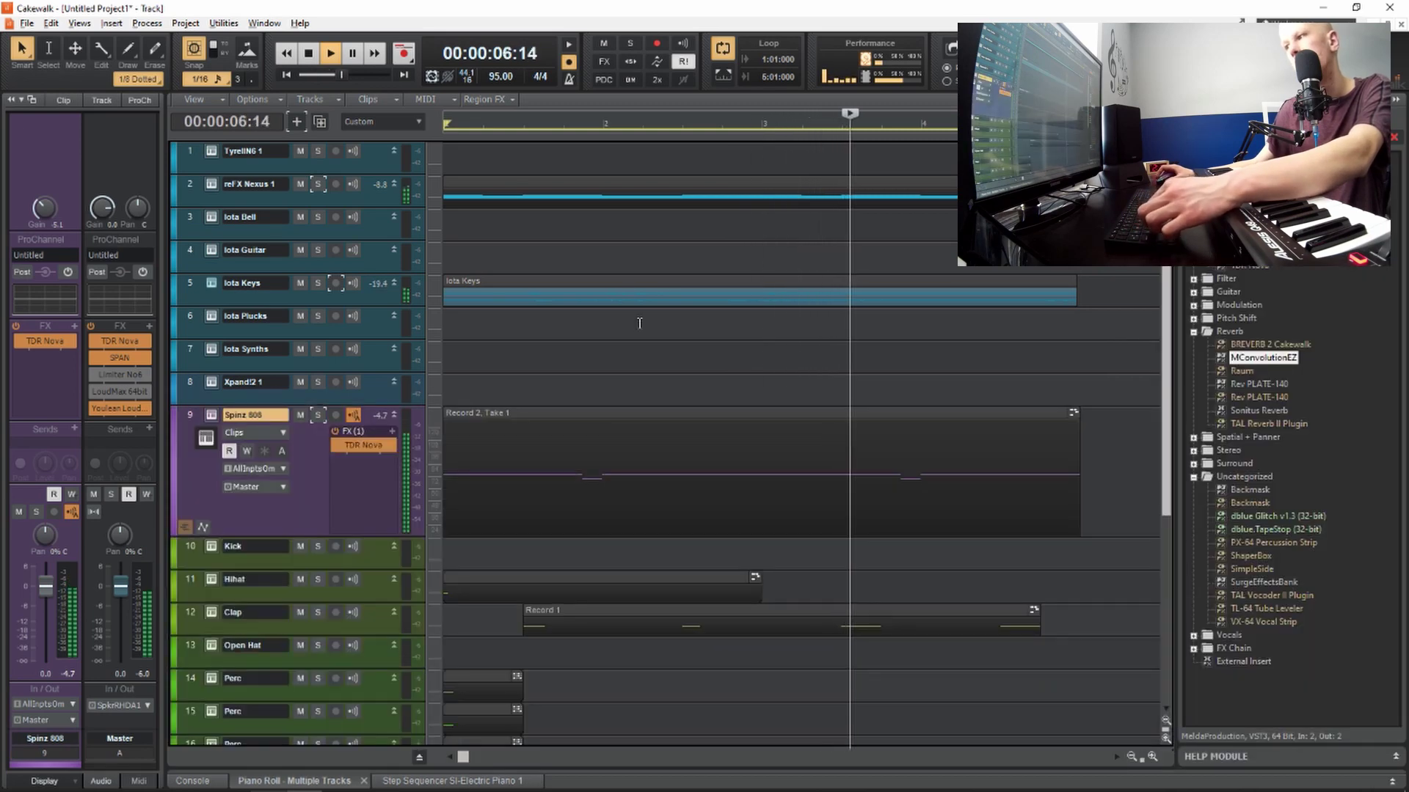
Stop playback and open the Hihat track's clip in the Step Sequencer, expanded to fill the workspace
{"action": "scroll", "coordinate": [639, 323], "scroll_direction": "down", "scroll_amount": 3}
{"action": "scroll", "coordinate": [631, 323], "scroll_direction": "down", "scroll_amount": 3}
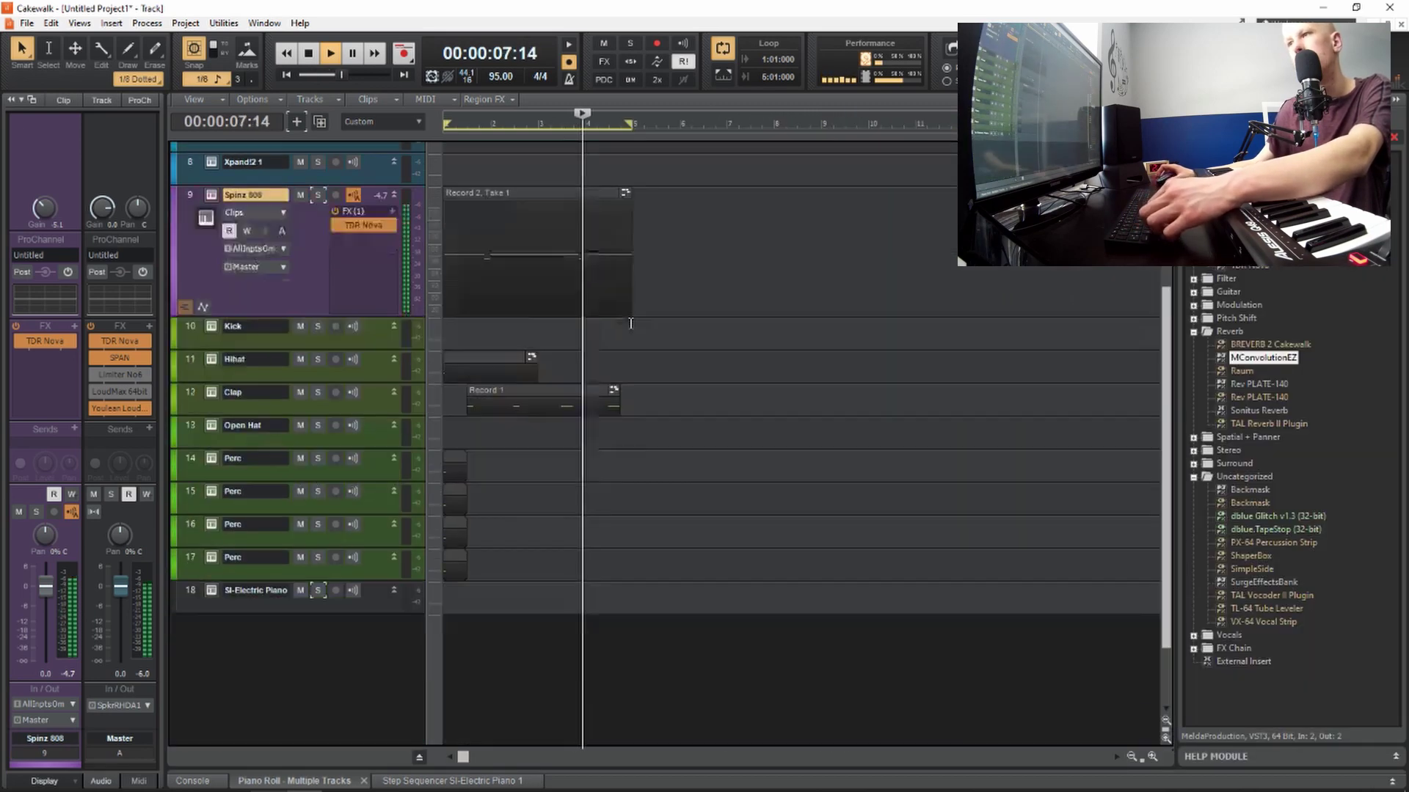
{"action": "left_click", "coordinate": [376, 342]}
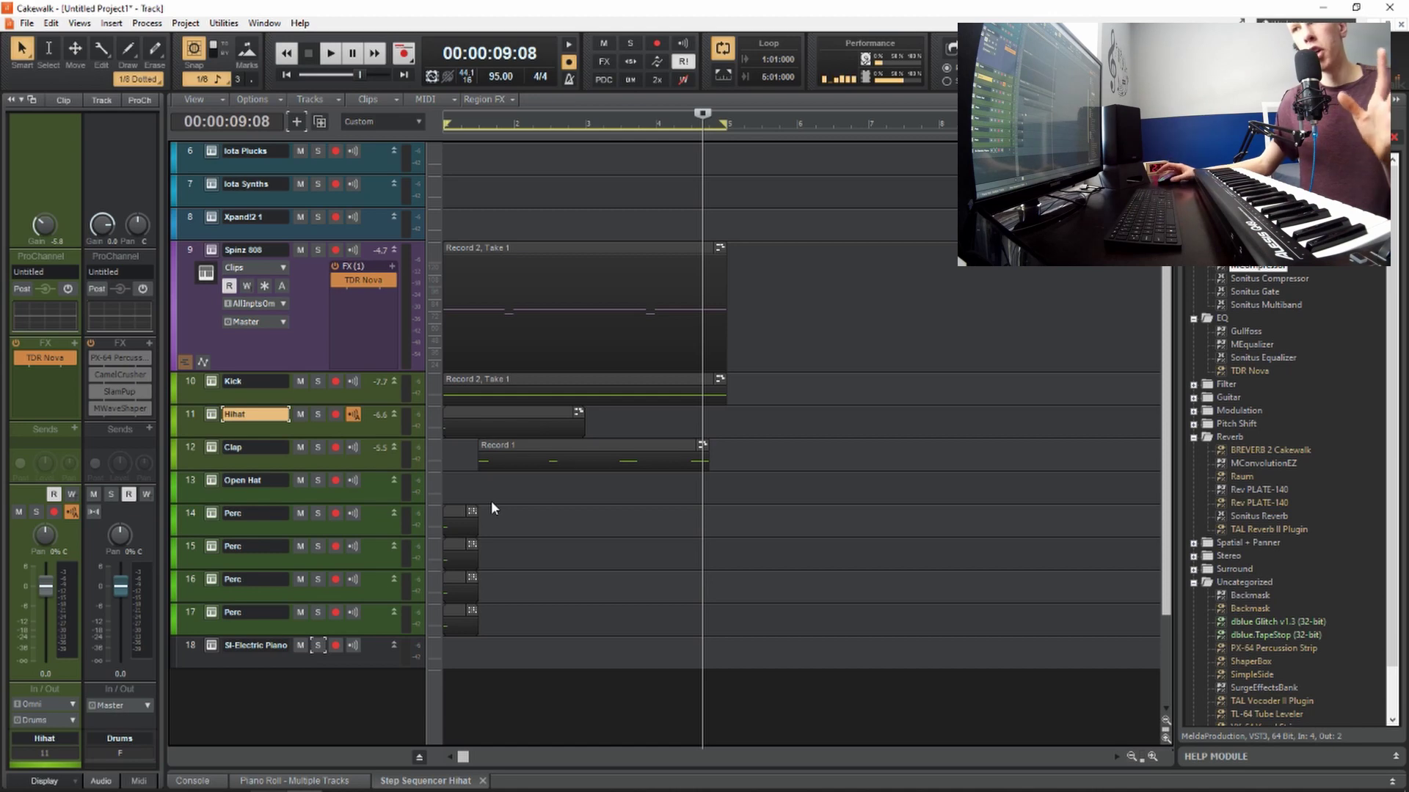
{"action": "key", "text": "d"}
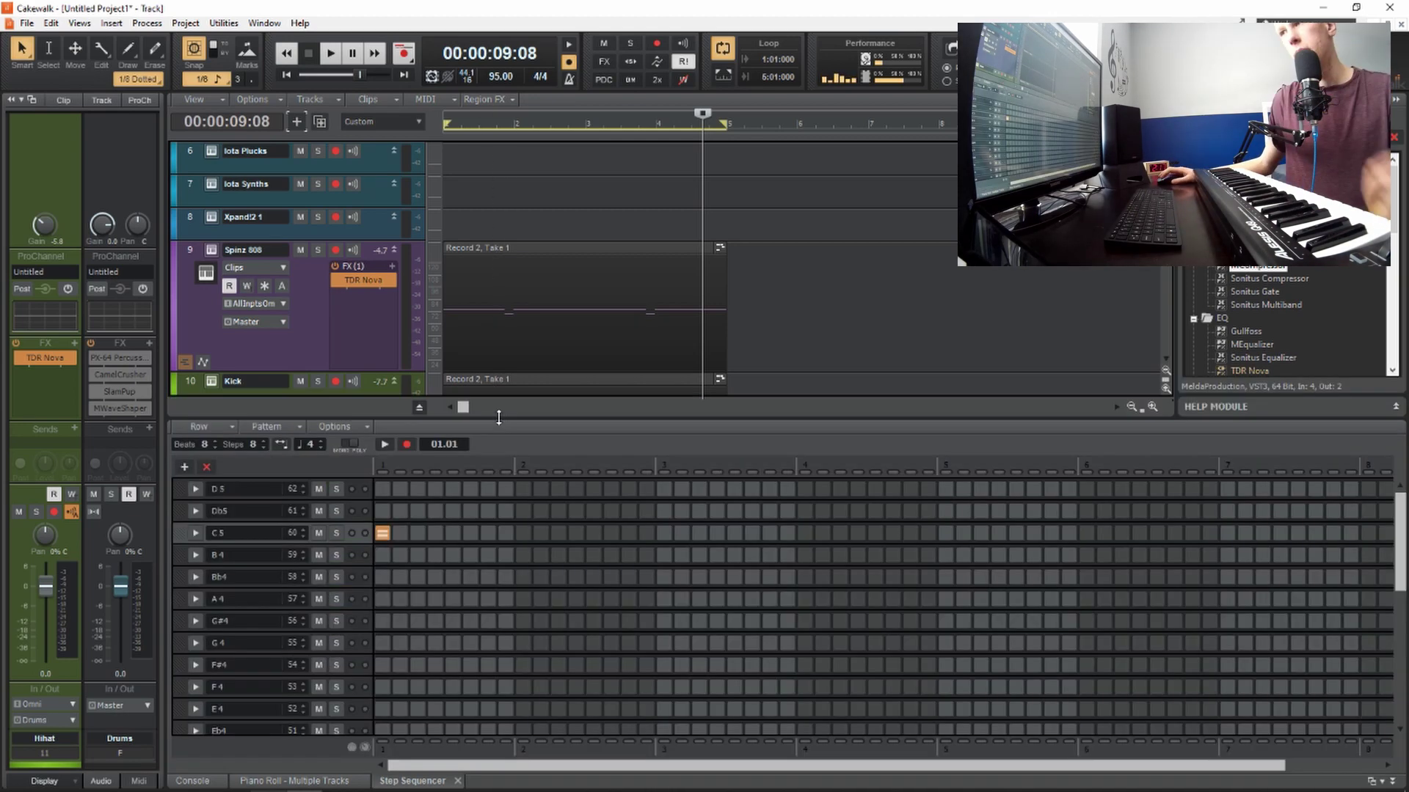
{"action": "key", "text": "shift+d"}
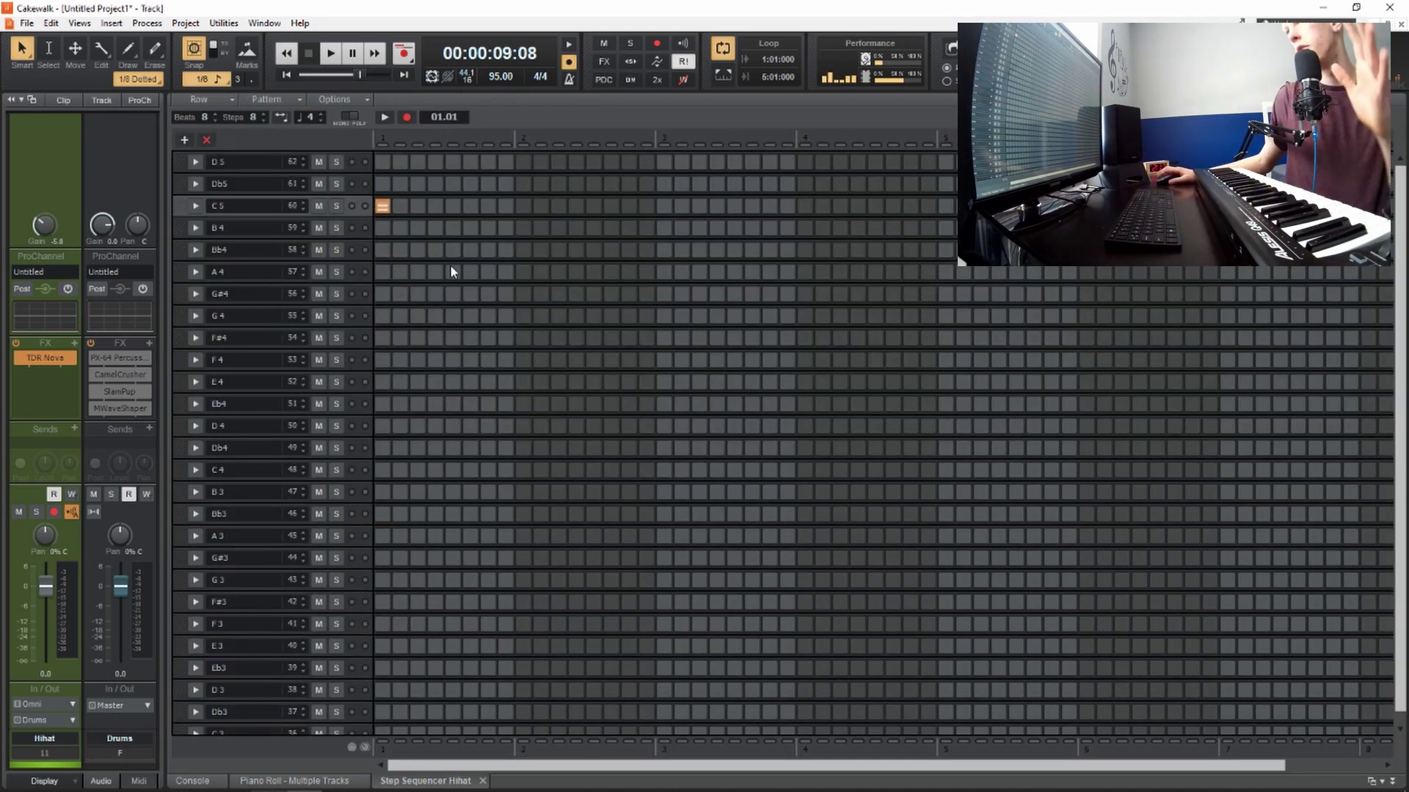
Fill the Hihat pattern's C5 row every 4 steps and play the result
{"action": "right_click", "coordinate": [359, 210]}
{"action": "mouse_move", "coordinate": [393, 375]}
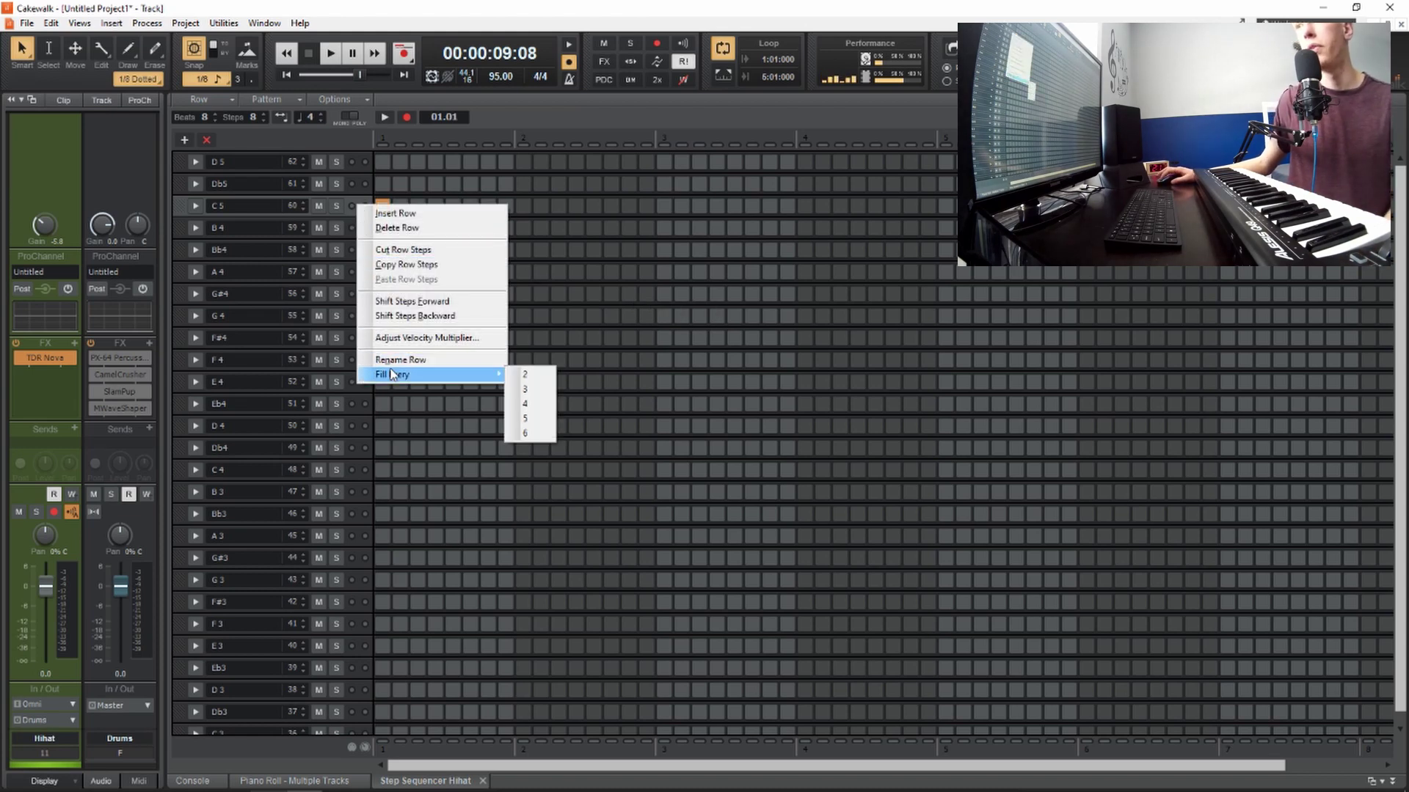
{"action": "left_click", "coordinate": [523, 404]}
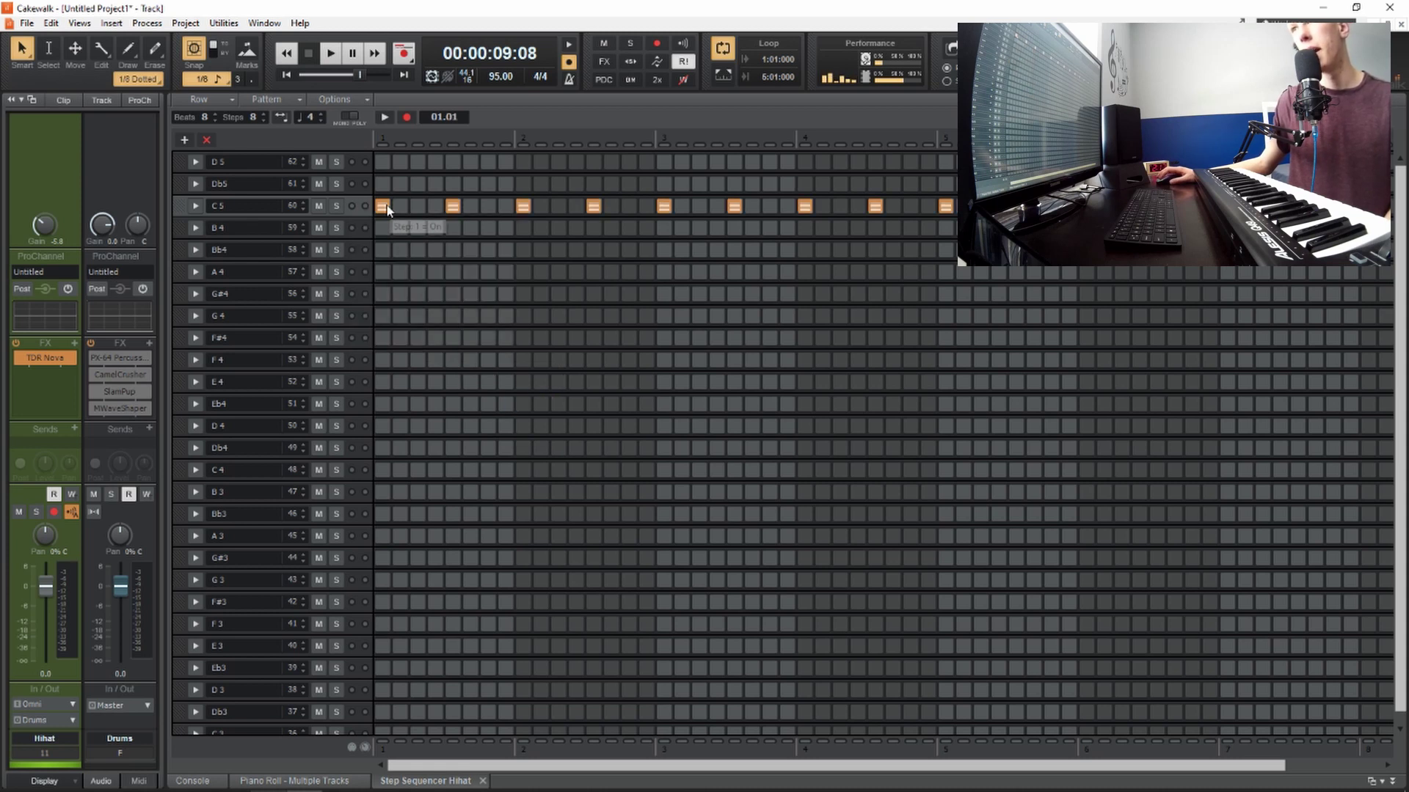
{"action": "key", "text": "space"}
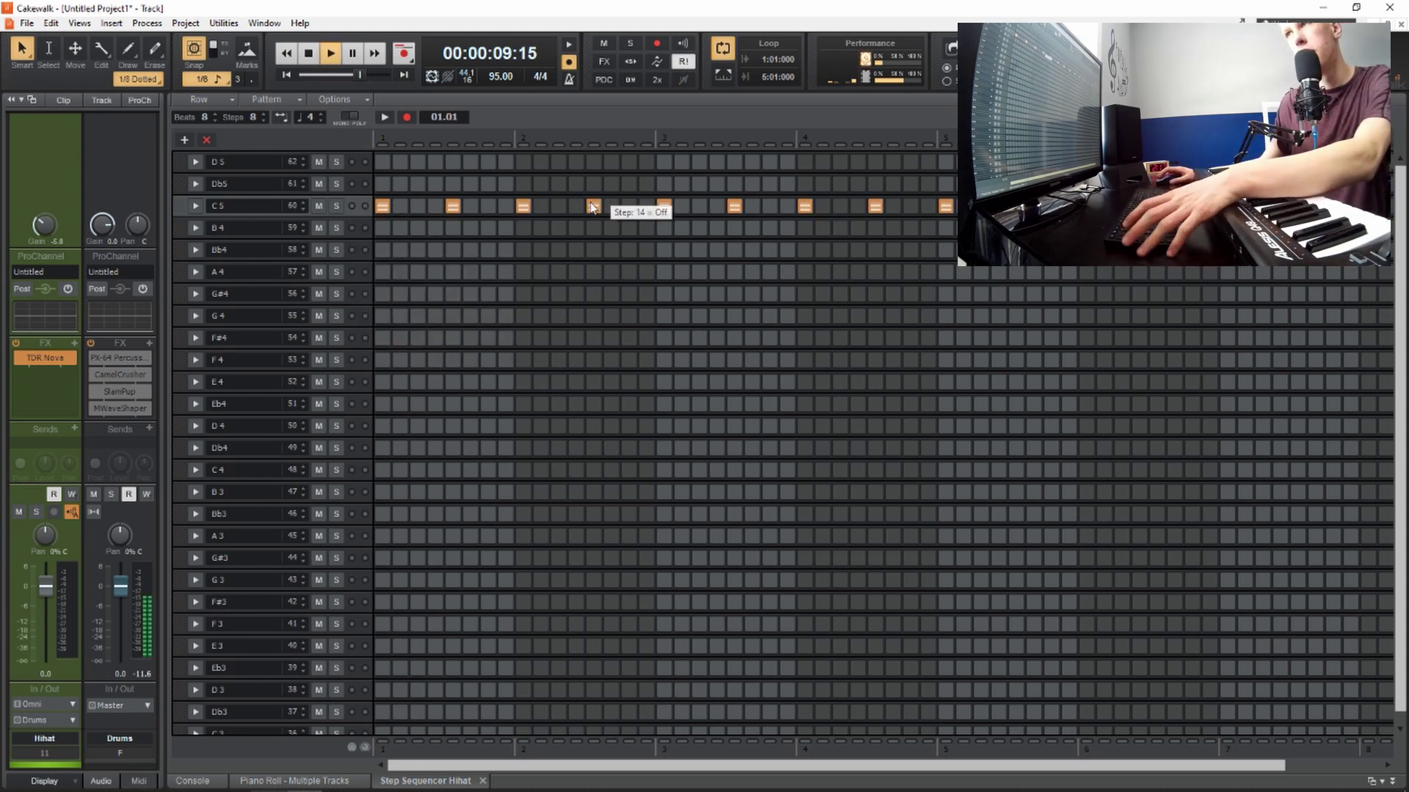
{"action": "key", "text": "space"}
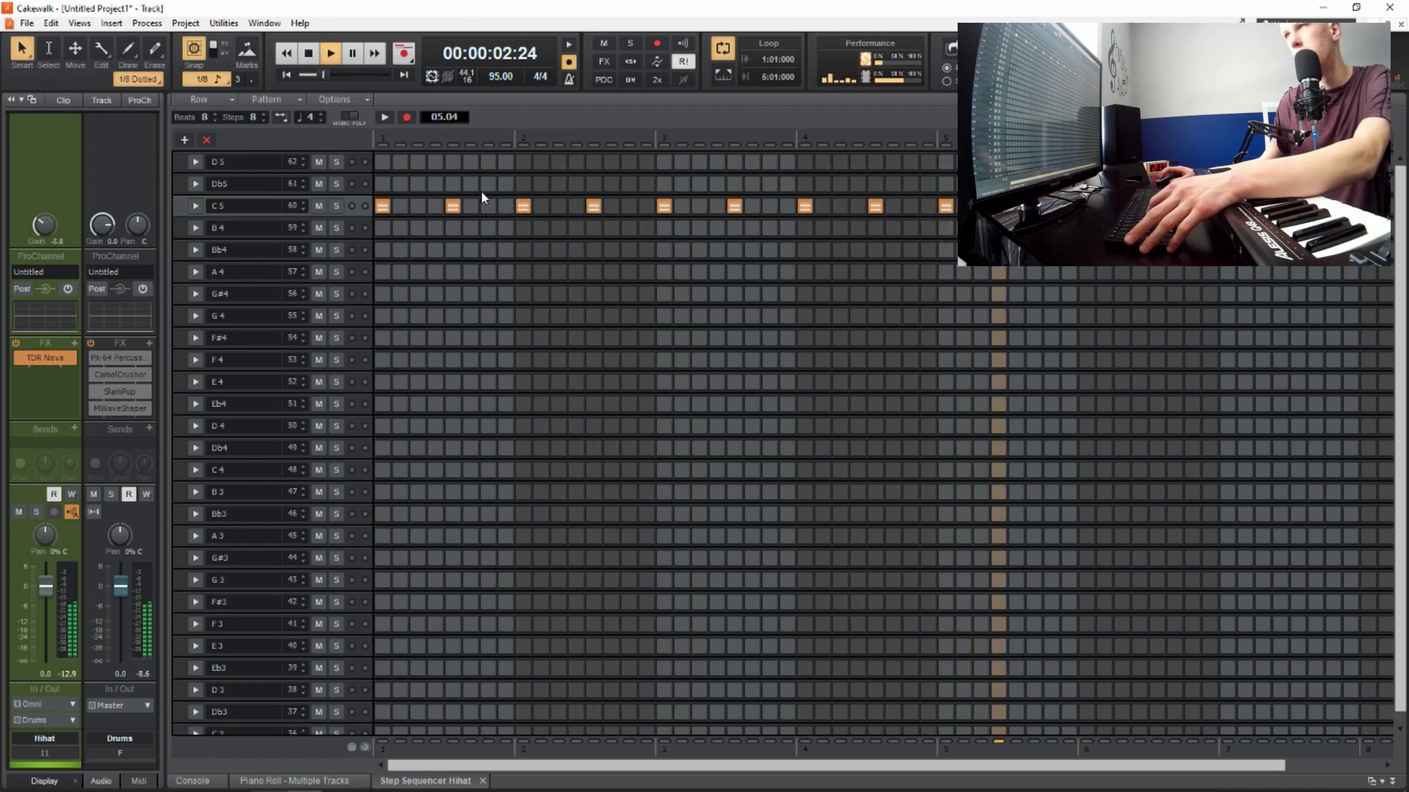
{"action": "key", "text": "space"}
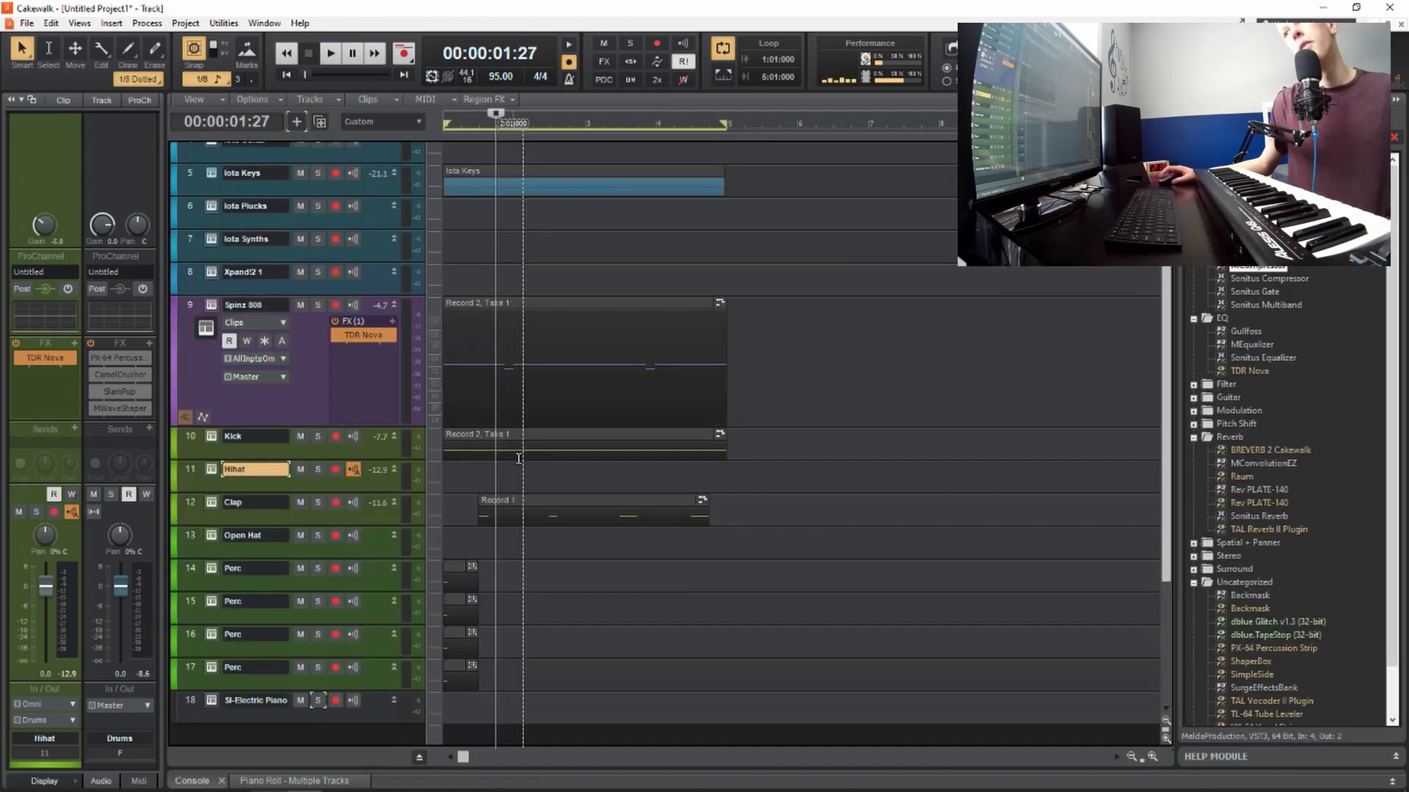
Start a new, empty pattern on the Hihat track and expand its Step Sequencer to fill the workspace
{"action": "left_click", "coordinate": [460, 472]}
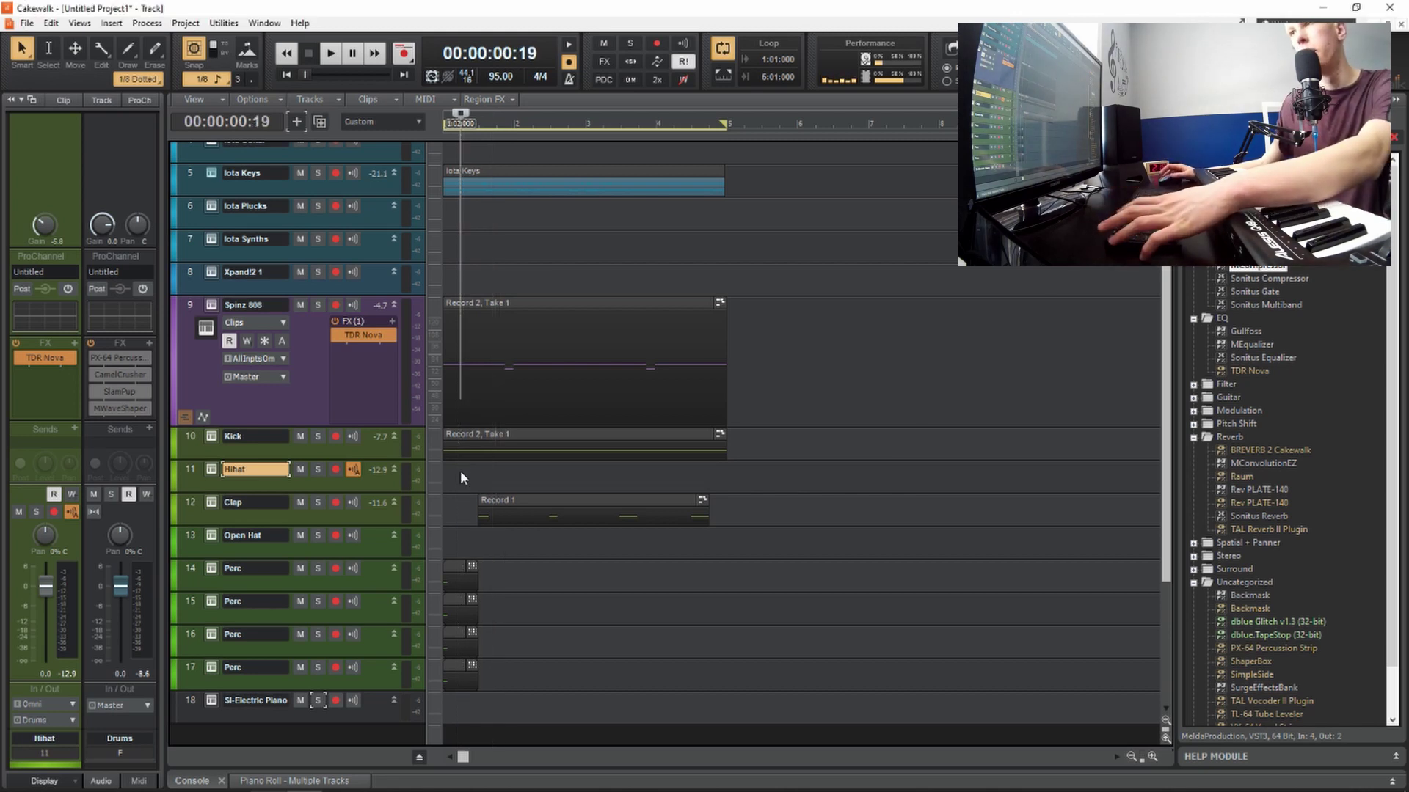
{"action": "key", "text": "alt+4"}
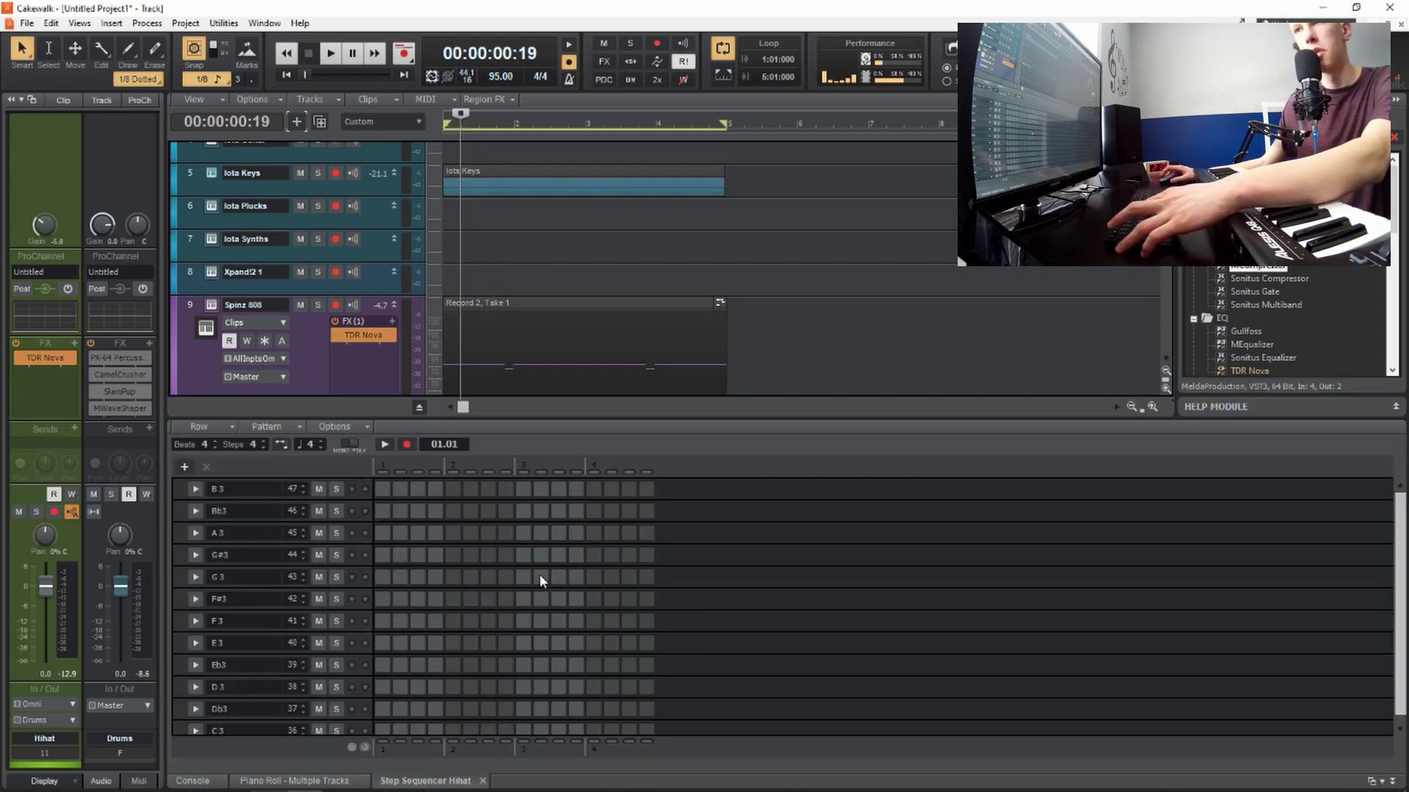
{"action": "key", "text": "Down"}
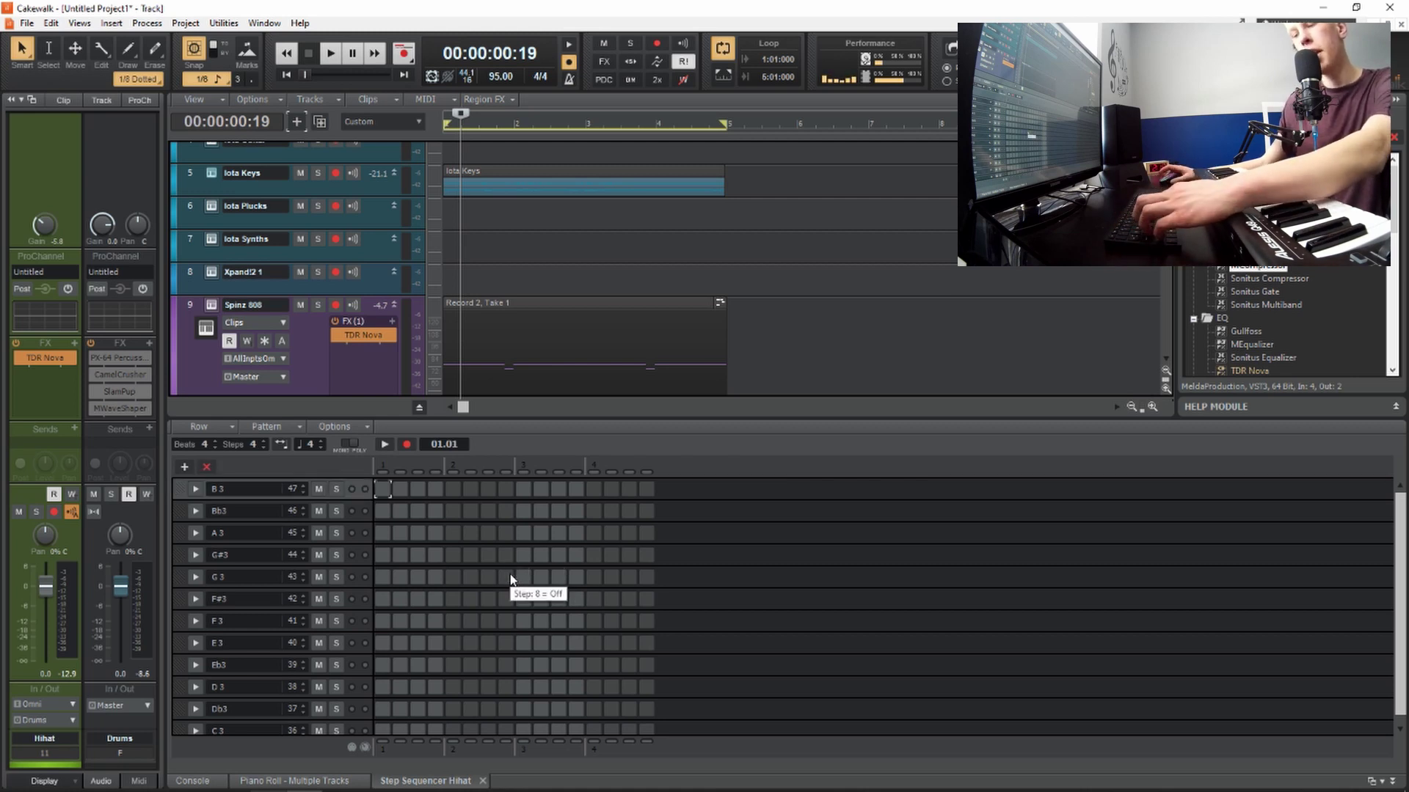
{"action": "key", "text": "shift+d"}
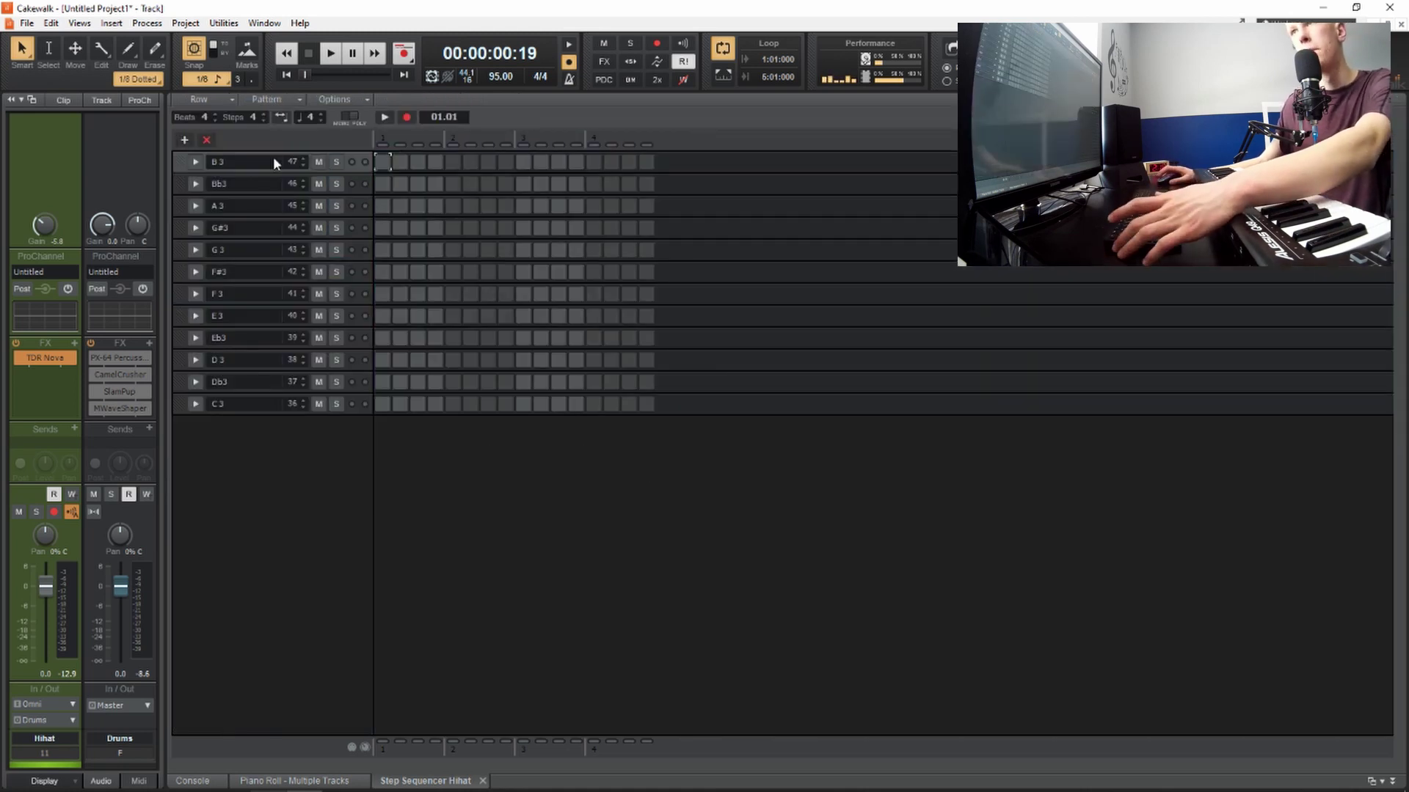
Set the new Hihat pattern to 8 beats with 8 steps per beat
{"action": "left_click", "coordinate": [217, 115]}
{"action": "left_click", "coordinate": [216, 115]}
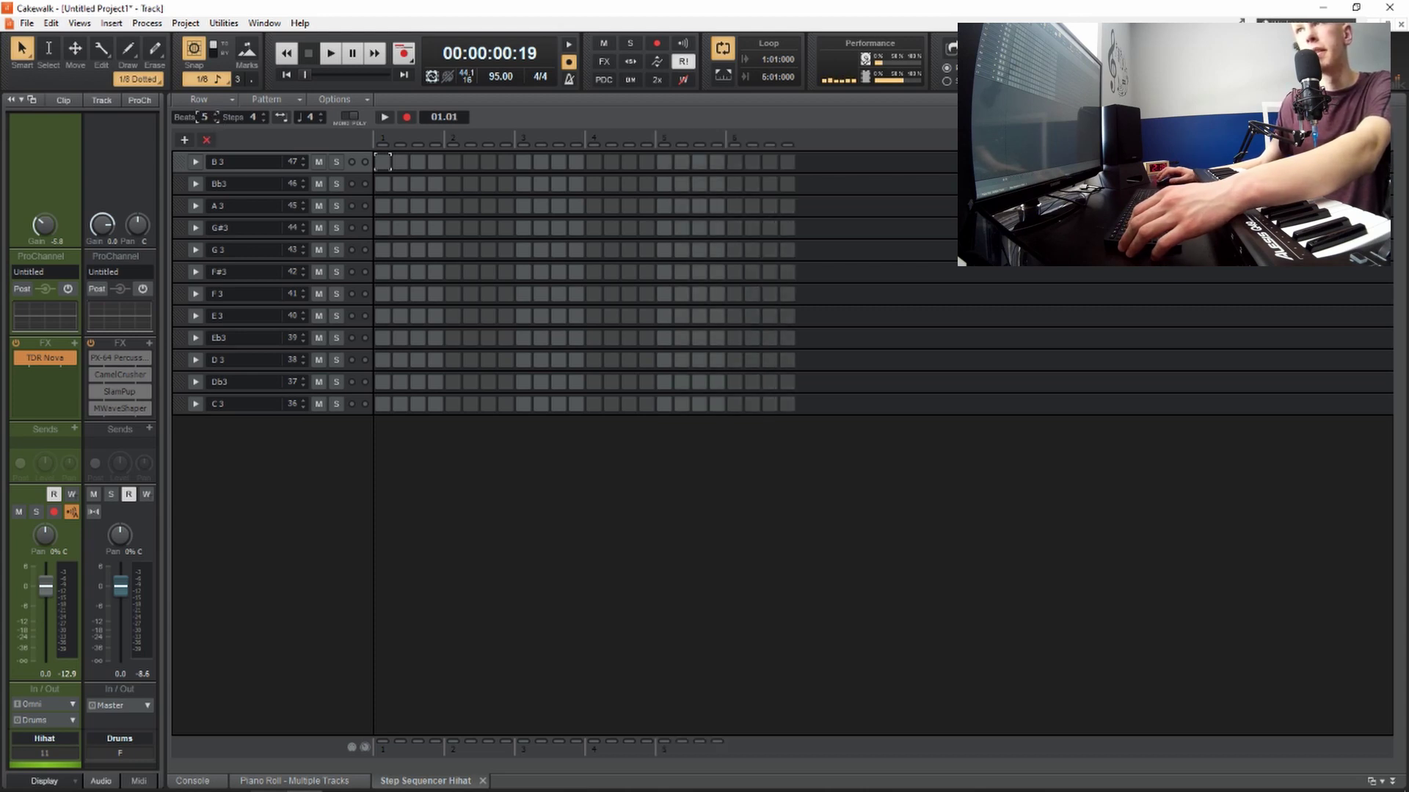
{"action": "left_click", "coordinate": [216, 116]}
{"action": "left_click", "coordinate": [217, 115]}
{"action": "left_click", "coordinate": [263, 114]}
{"action": "left_click", "coordinate": [263, 114]}
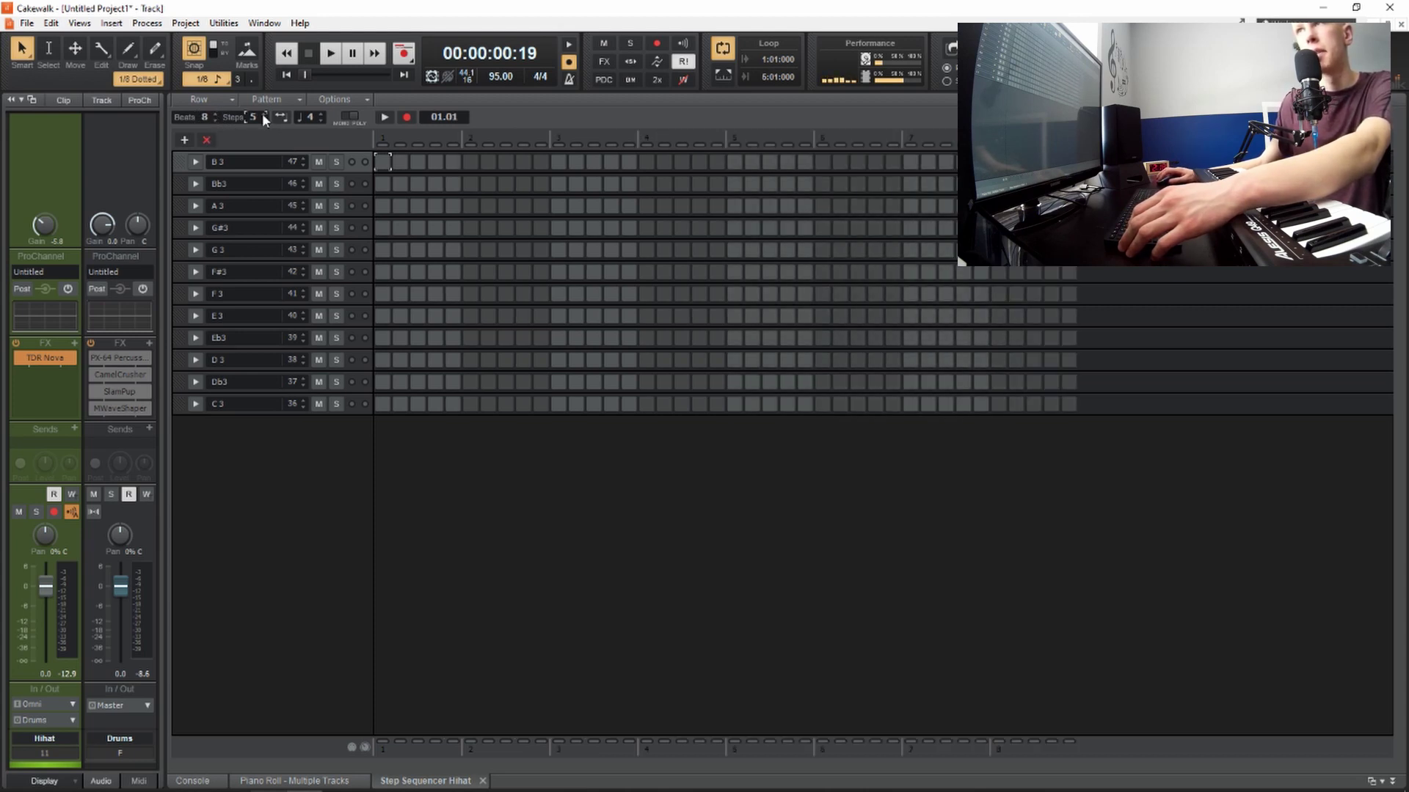
{"action": "left_click", "coordinate": [263, 115]}
{"action": "left_click", "coordinate": [264, 115]}
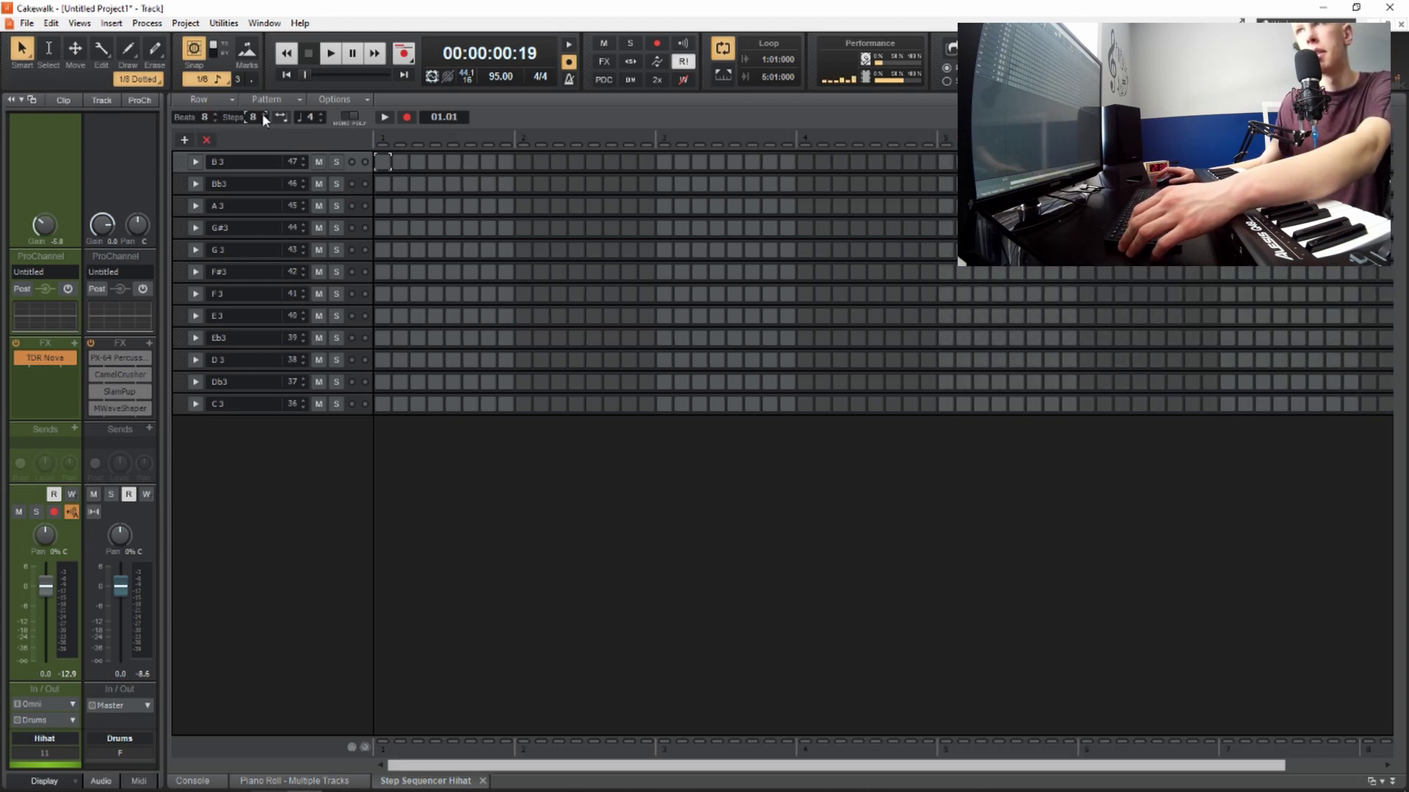
Delete rows from the Hihat pattern until only one is left, and set that row's note to 55 (G4)
{"action": "left_click", "coordinate": [207, 139]}
{"action": "left_click", "coordinate": [207, 139]}
{"action": "left_click", "coordinate": [207, 140]}
{"action": "left_click", "coordinate": [206, 139]}
{"action": "left_click", "coordinate": [207, 139]}
{"action": "left_click", "coordinate": [207, 140]}
{"action": "left_click", "coordinate": [207, 139]}
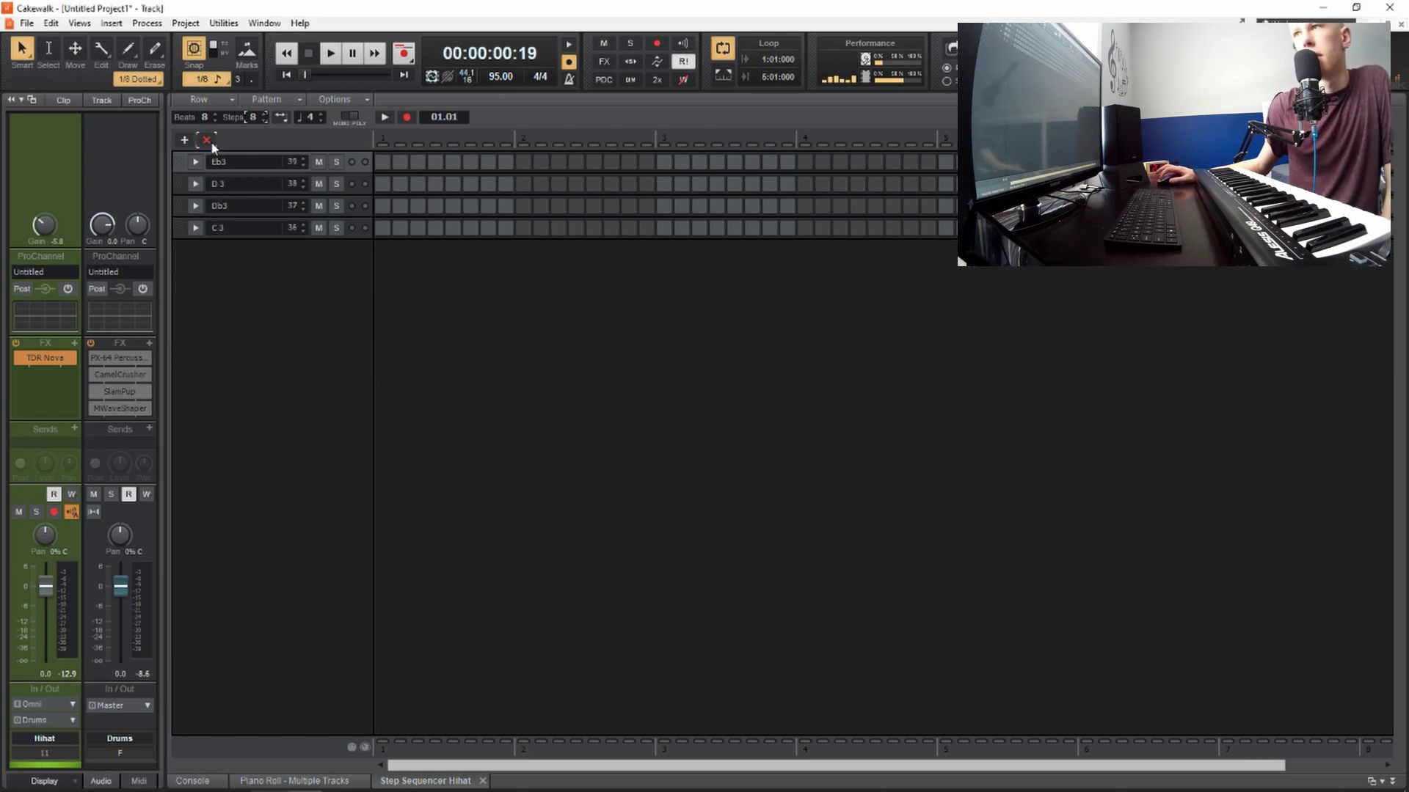
{"action": "left_click", "coordinate": [206, 139]}
{"action": "left_click", "coordinate": [210, 143]}
{"action": "left_click", "coordinate": [210, 142]}
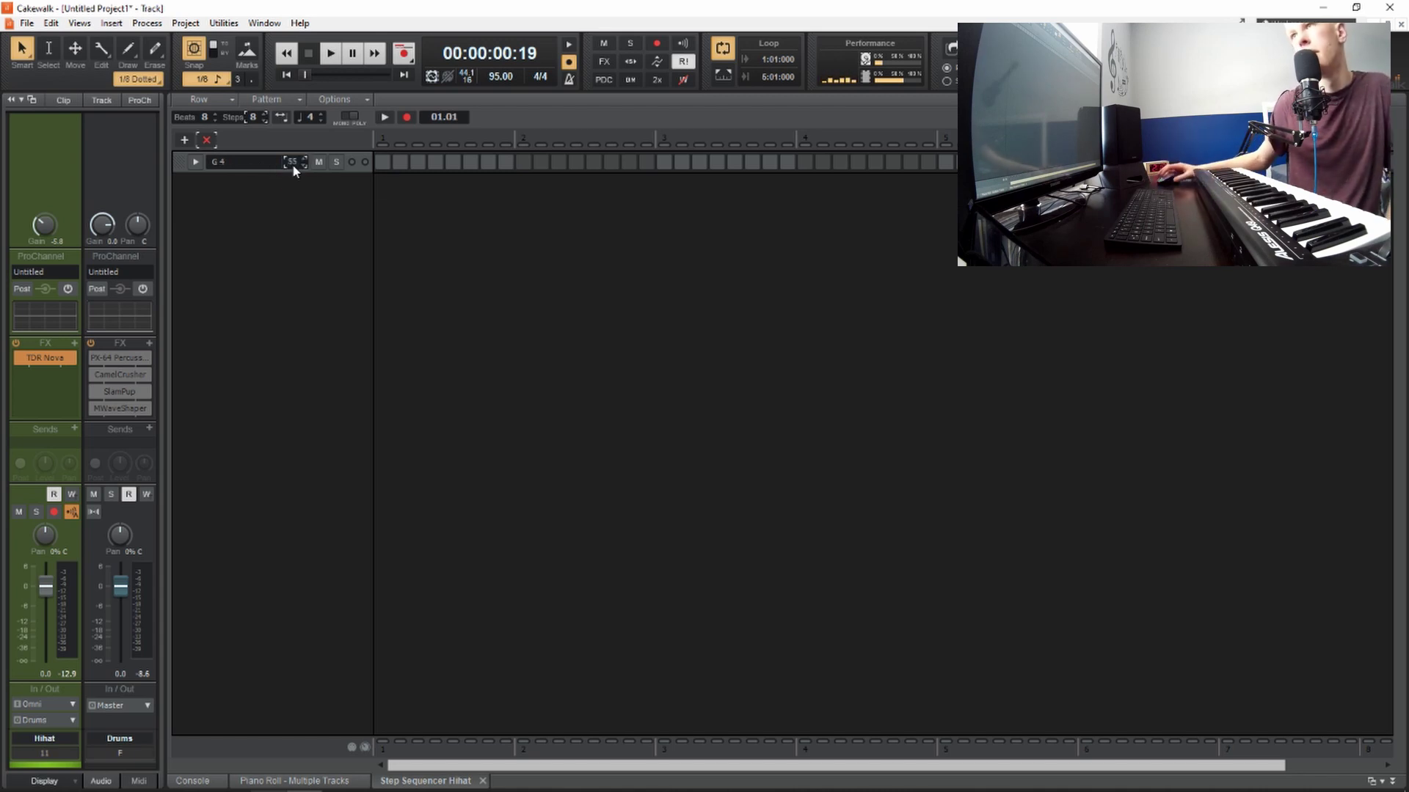
{"action": "key", "text": "Return"}
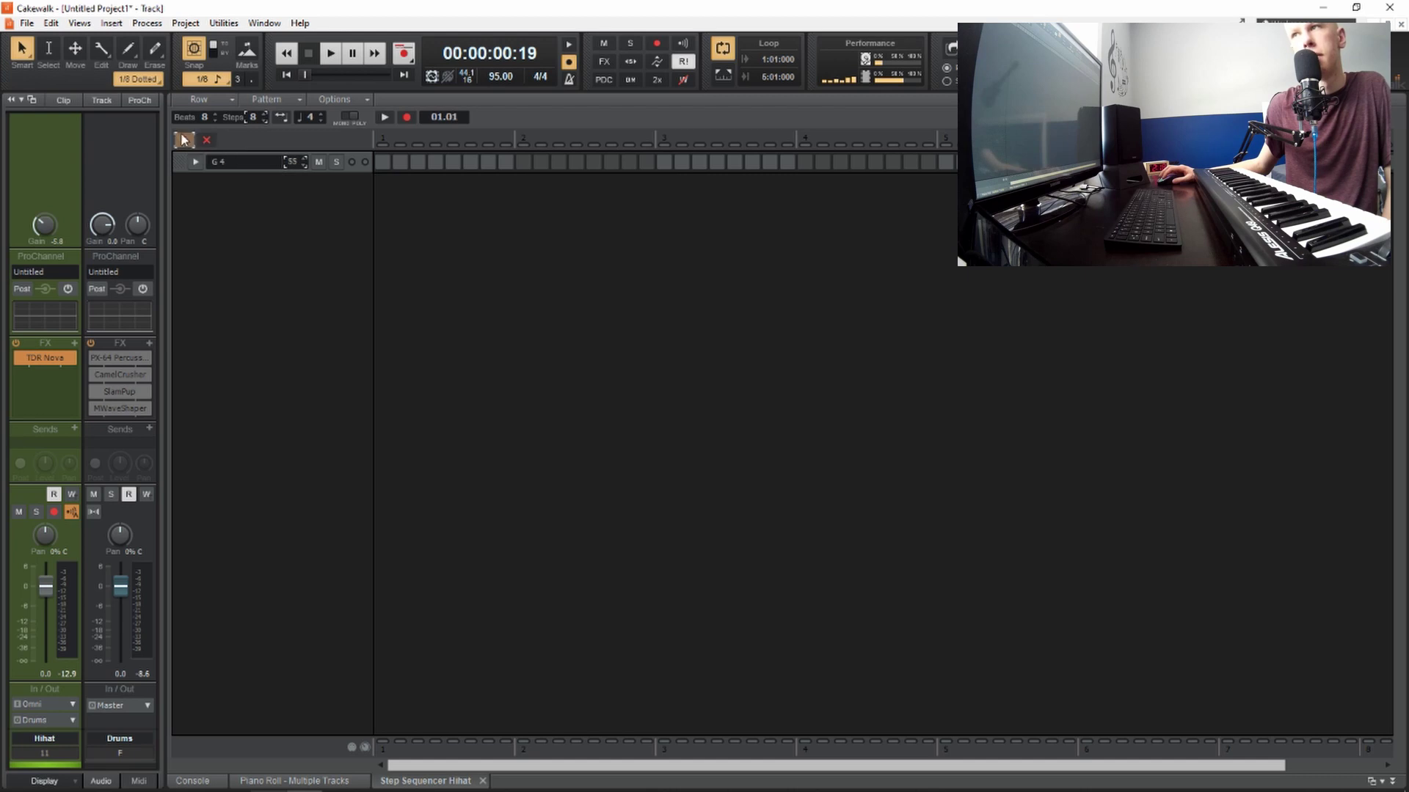
Add ten rows above G4 in the Hihat pattern, up to F5
{"action": "left_click", "coordinate": [181, 136]}
{"action": "left_click", "coordinate": [181, 136]}
{"action": "left_click", "coordinate": [181, 135]}
{"action": "left_click", "coordinate": [181, 136]}
{"action": "left_click", "coordinate": [182, 135]}
{"action": "left_click", "coordinate": [181, 136]}
{"action": "left_click", "coordinate": [181, 136]}
{"action": "left_click", "coordinate": [181, 136]}
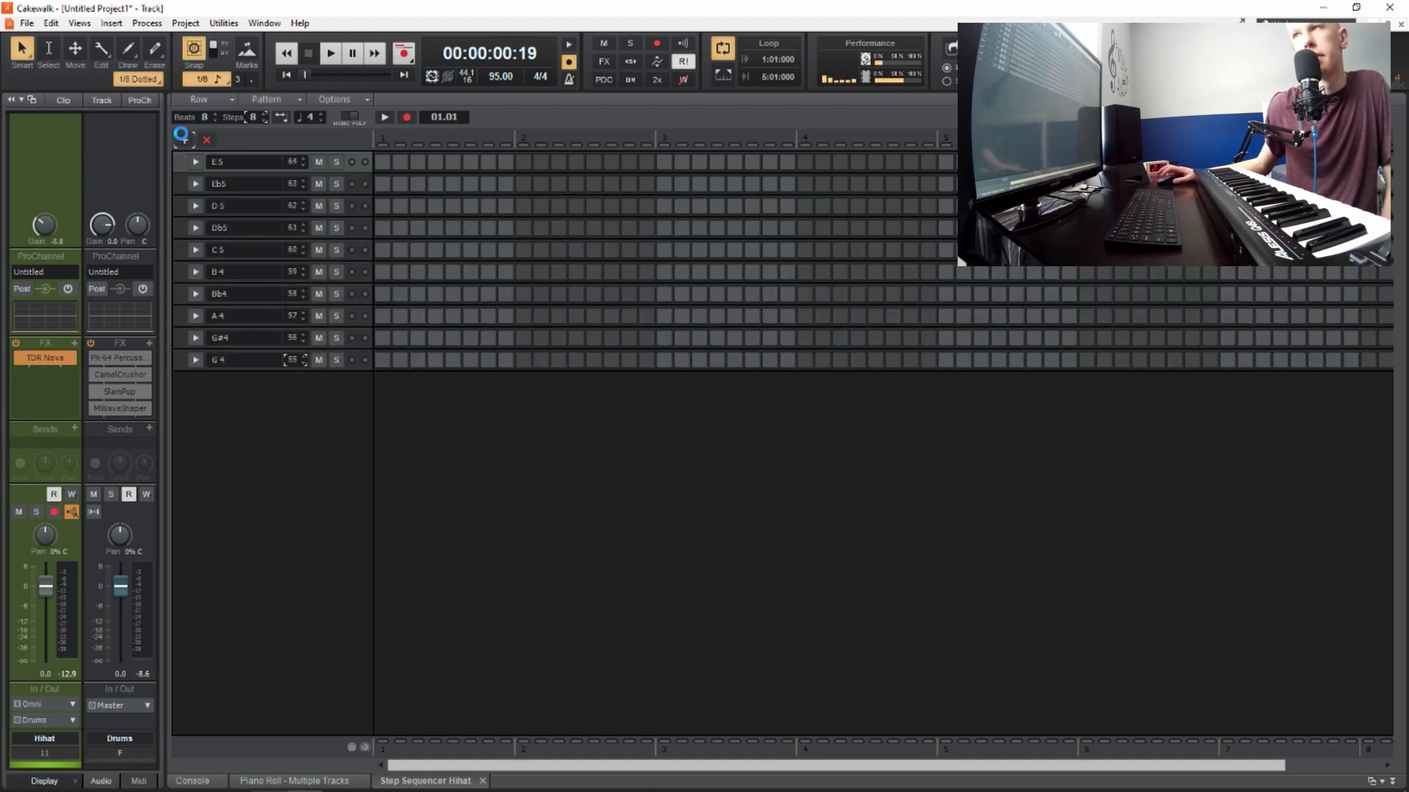
{"action": "left_click", "coordinate": [183, 139]}
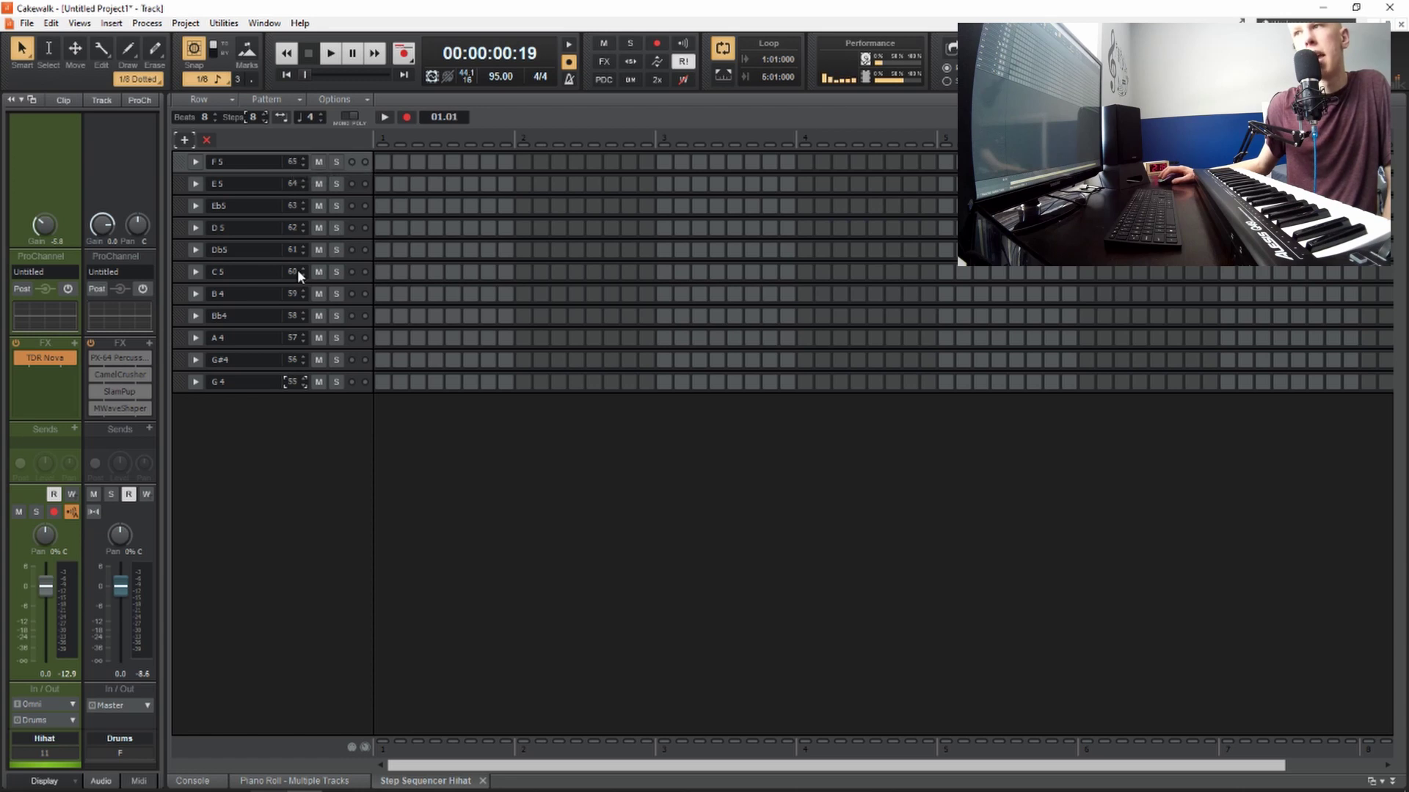
Fill the C5 row of the new Hihat pattern every 4 steps
{"action": "left_click", "coordinate": [363, 274]}
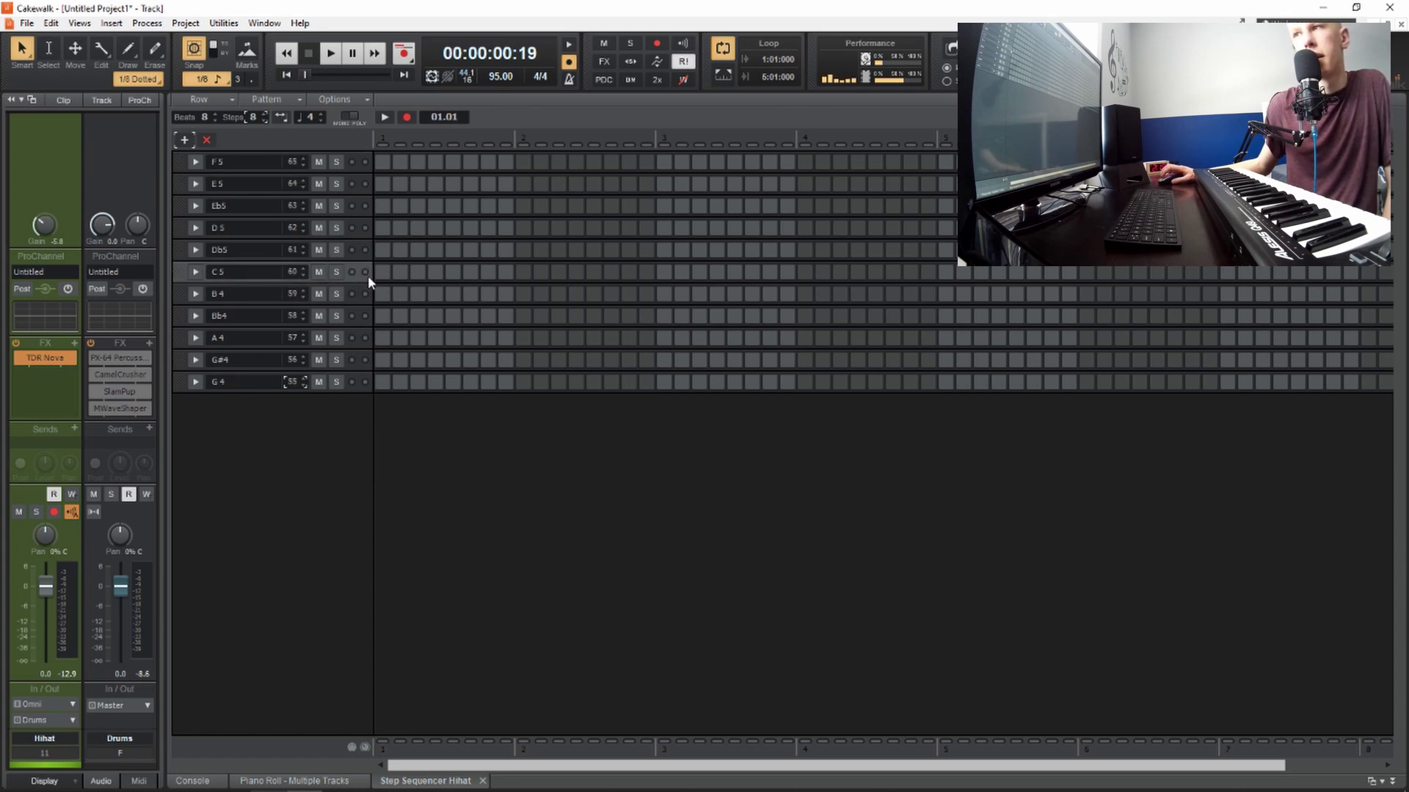
{"action": "right_click", "coordinate": [365, 274]}
{"action": "mouse_move", "coordinate": [422, 444]}
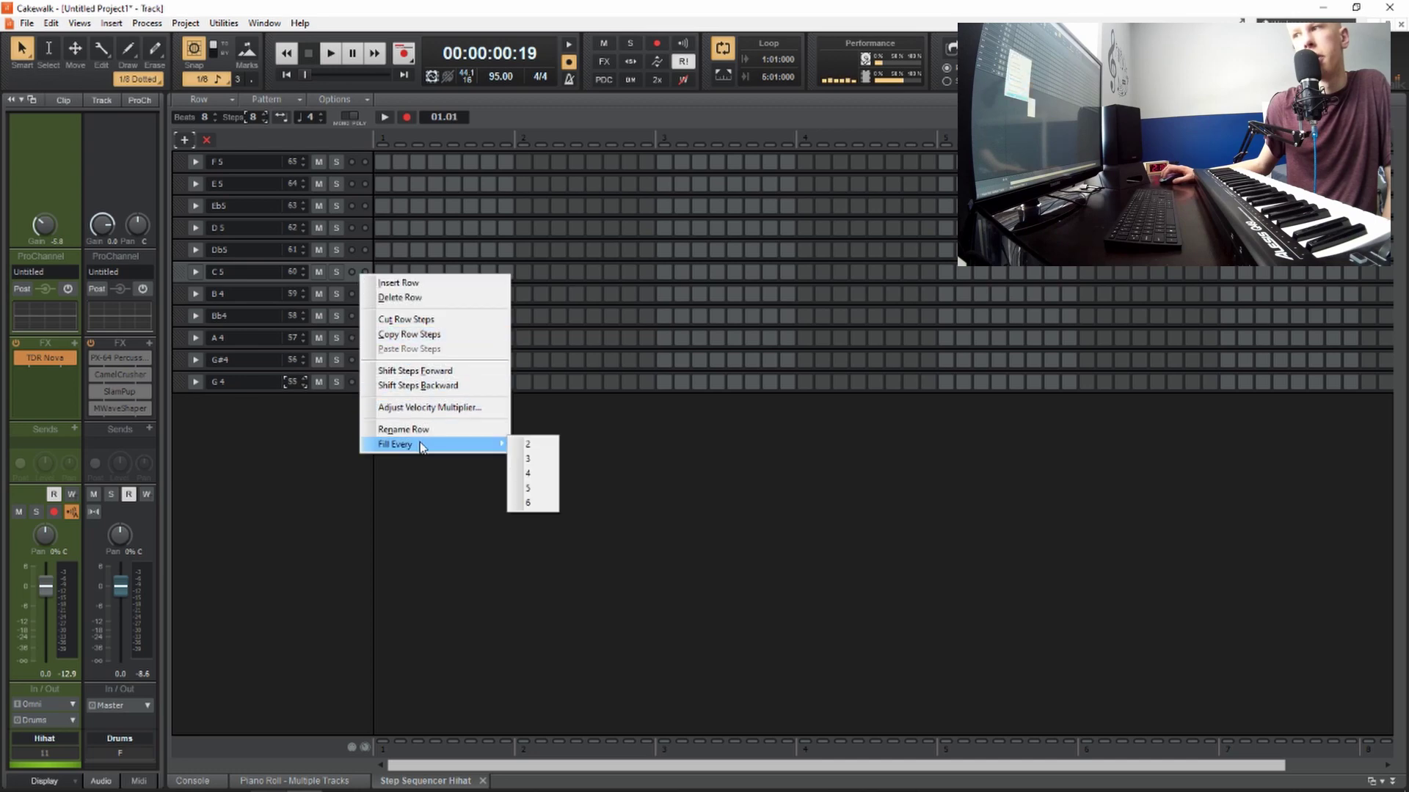
{"action": "left_click", "coordinate": [540, 474]}
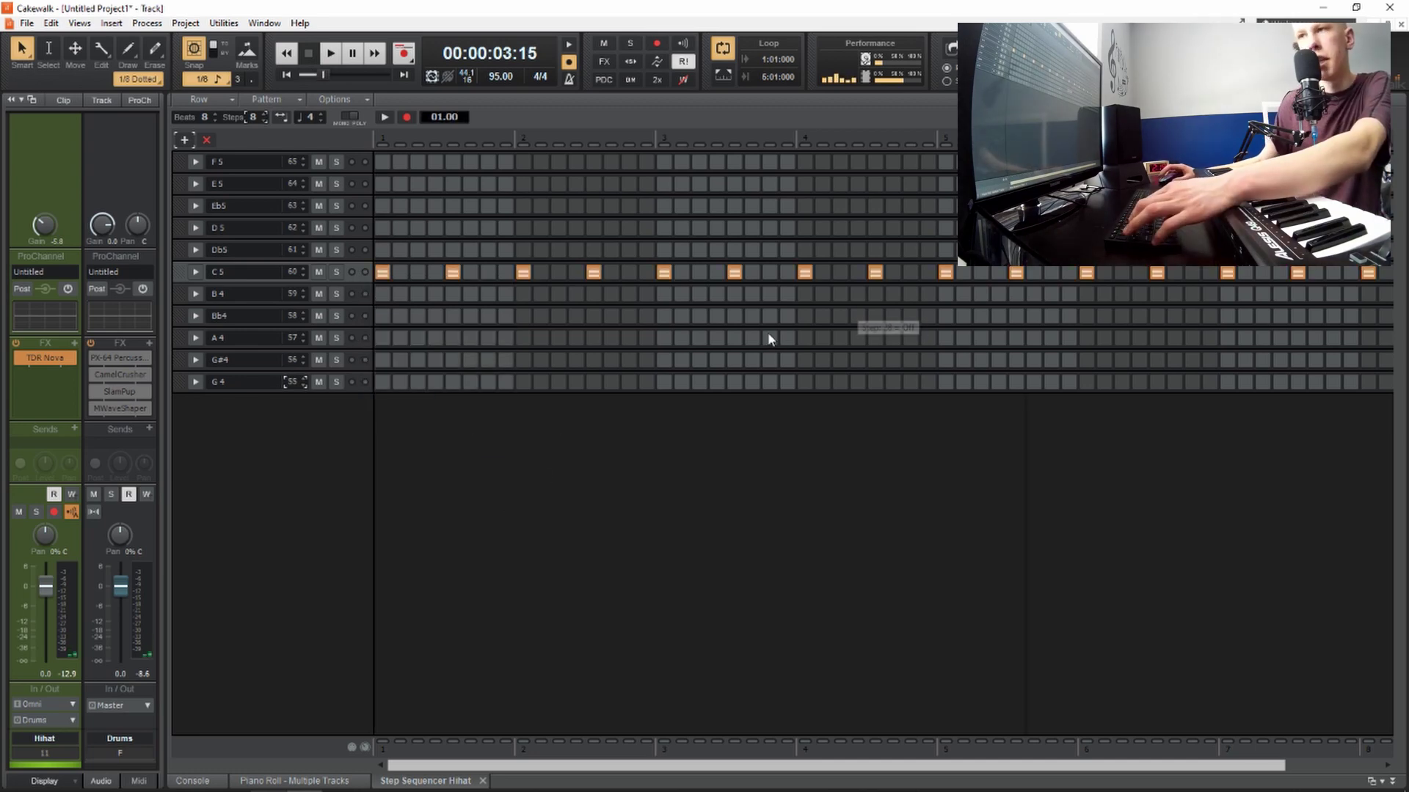
Return to the track view, move the Hihat clip to the project start and reopen it in the Step Sequencer
{"action": "key", "text": "d"}
{"action": "left_click_drag", "start_coordinate": [516, 479], "coordinate": [475, 467]}
{"action": "double_click", "coordinate": [475, 468]}
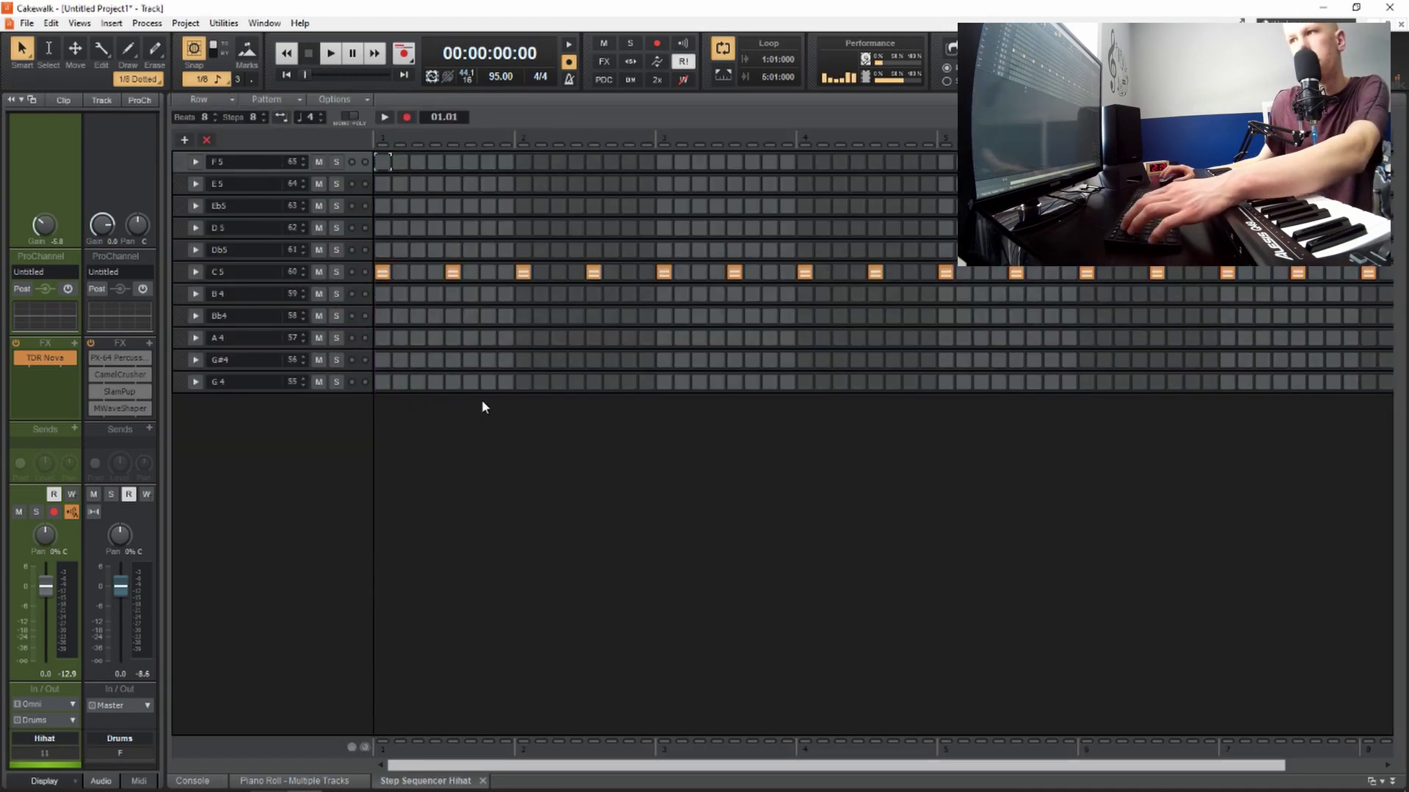
Add hits on the A4 row at steps 1 and 5 of the first beat, and play the Hihat pattern
{"action": "key", "text": "space"}
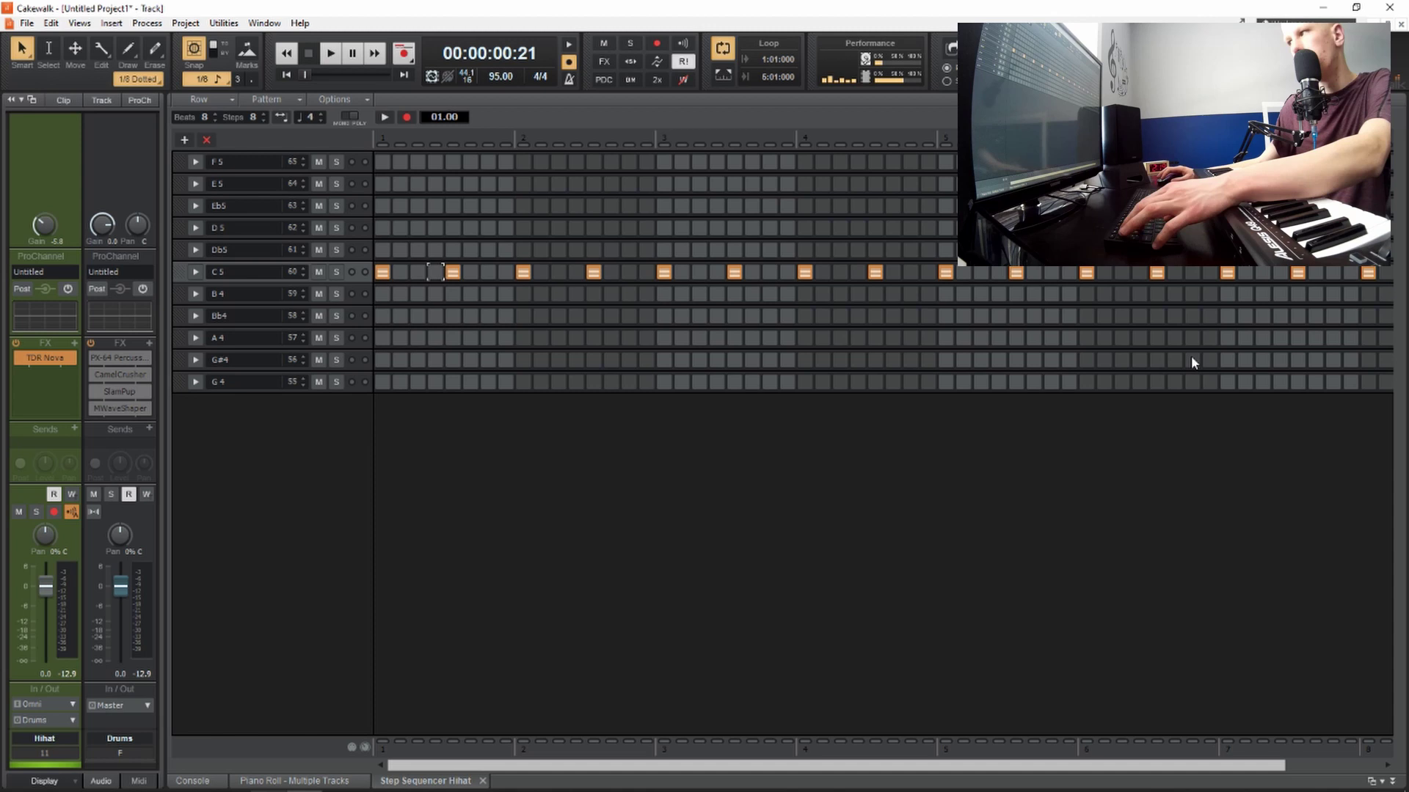
{"action": "left_click", "coordinate": [522, 227]}
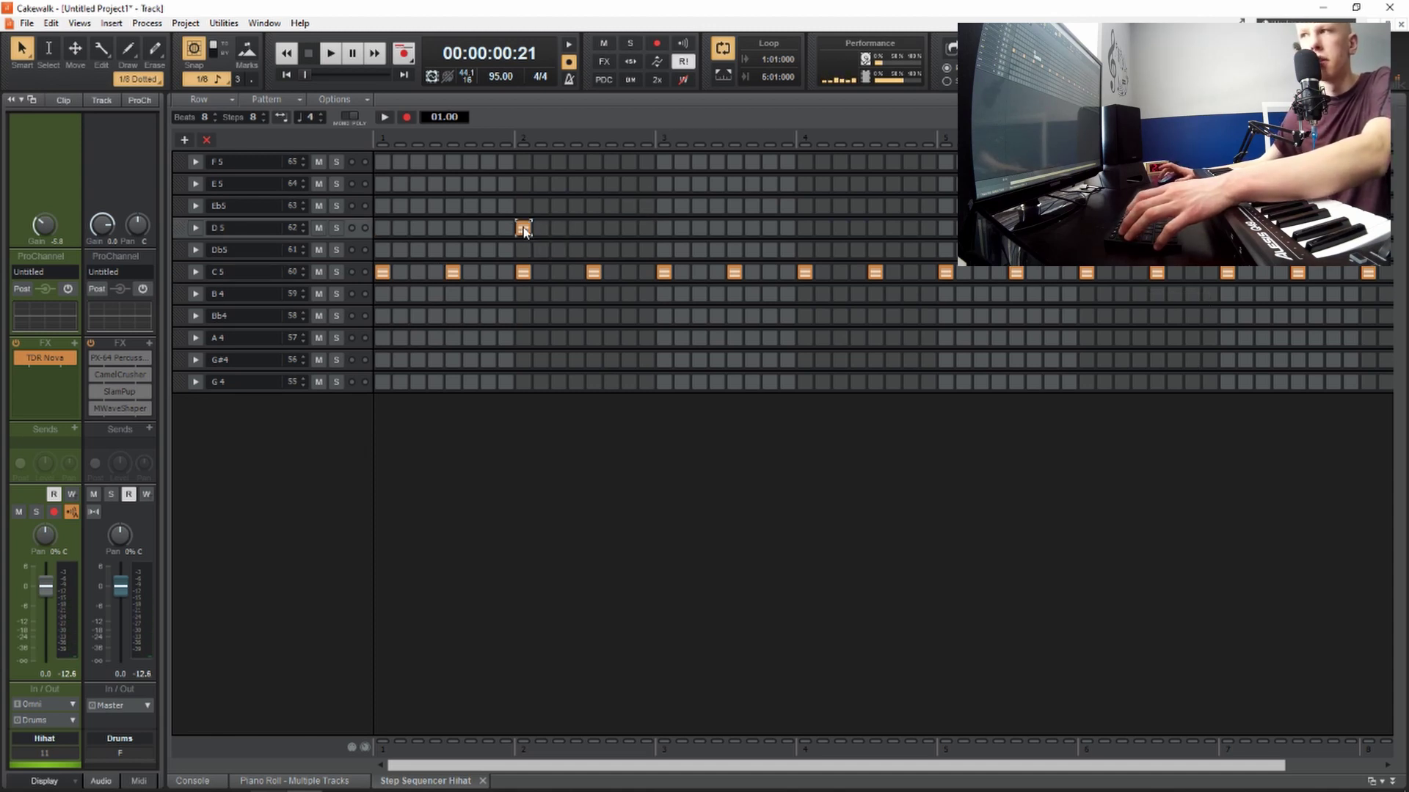
{"action": "left_click", "coordinate": [380, 337]}
{"action": "key", "text": "space"}
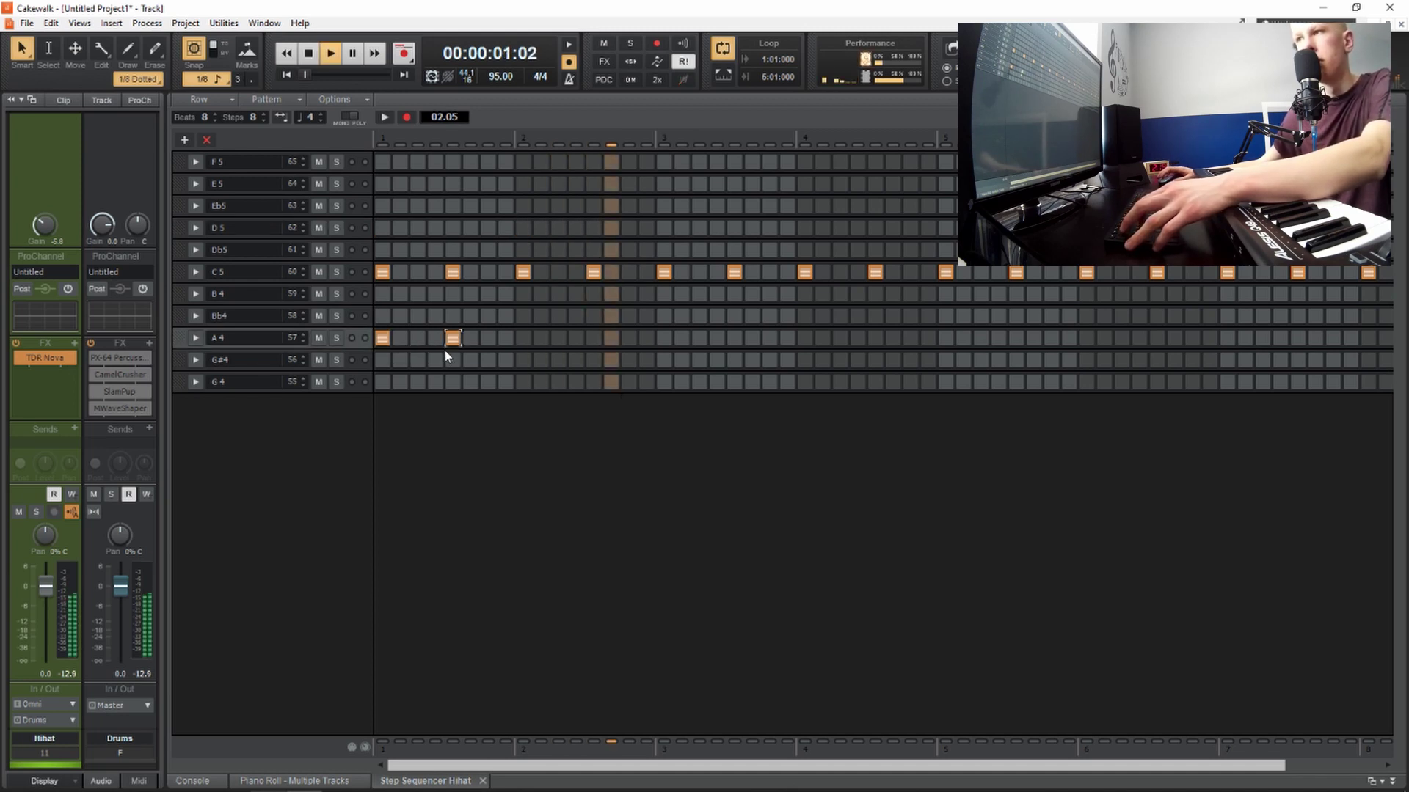
{"action": "key", "text": "space"}
{"action": "key", "text": "space"}
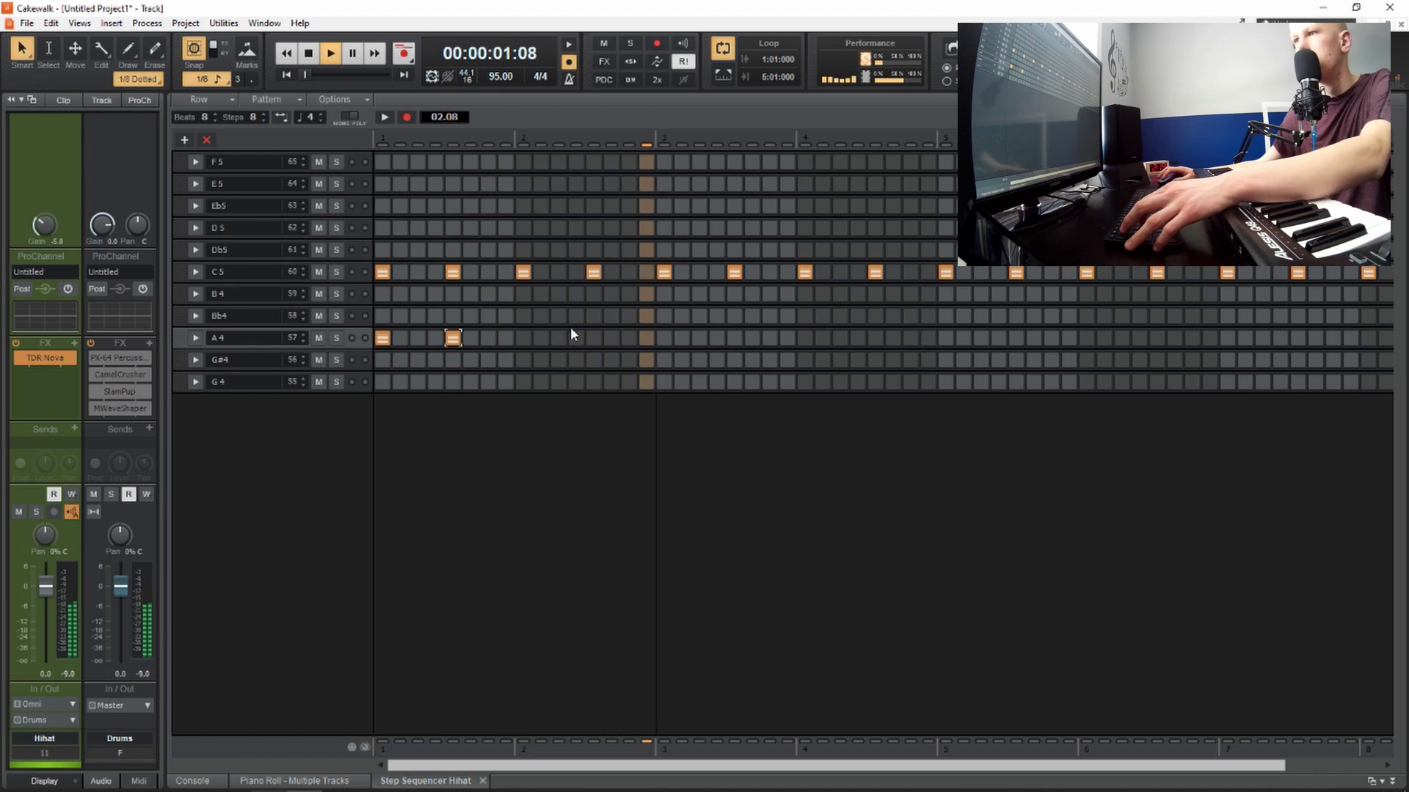
Add a Bb4 hit at step 3 of beat 1 and G#4 hits at steps 1, 2, 5 and 6 of beat 6 while auditioning
{"action": "left_click", "coordinate": [417, 316]}
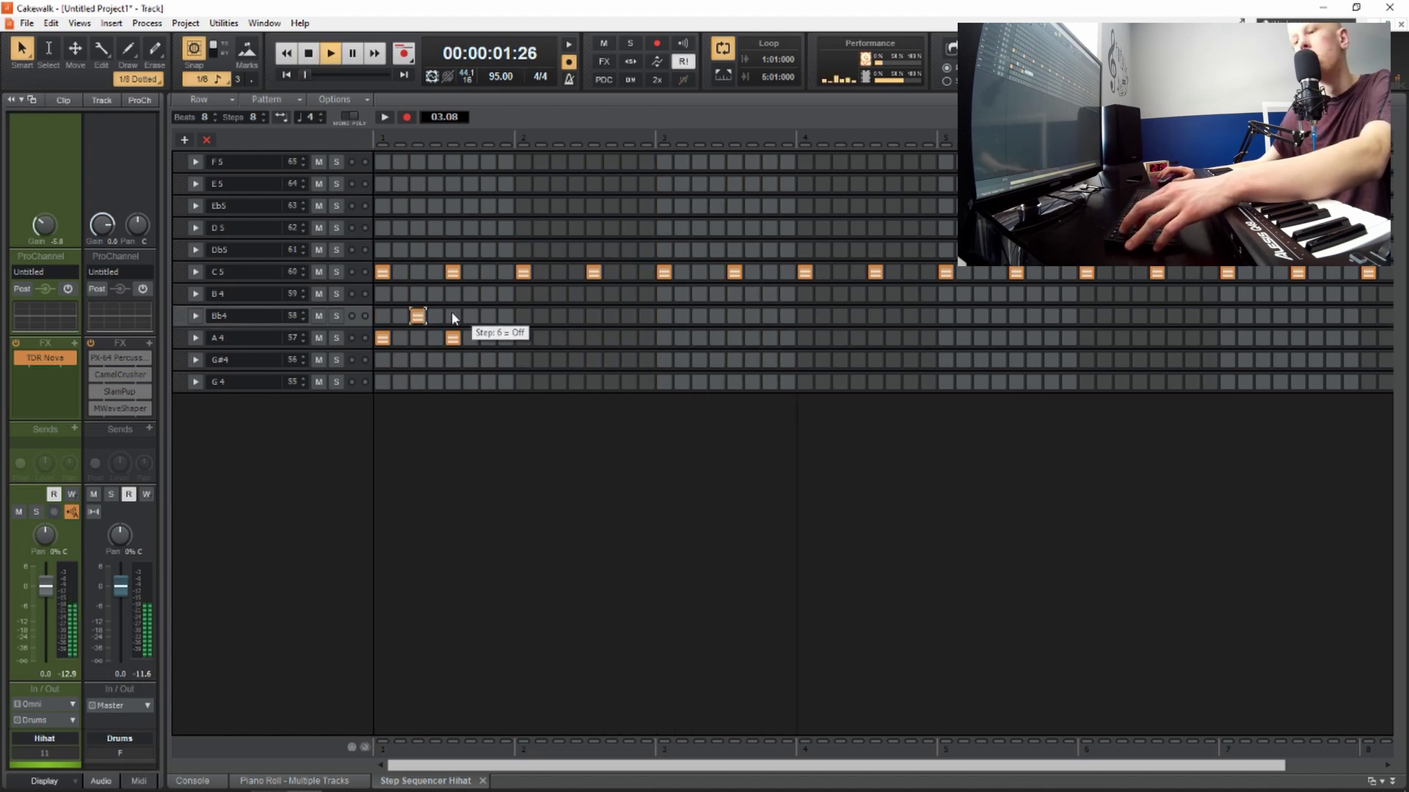
{"action": "key", "text": "space"}
{"action": "key", "text": "space"}
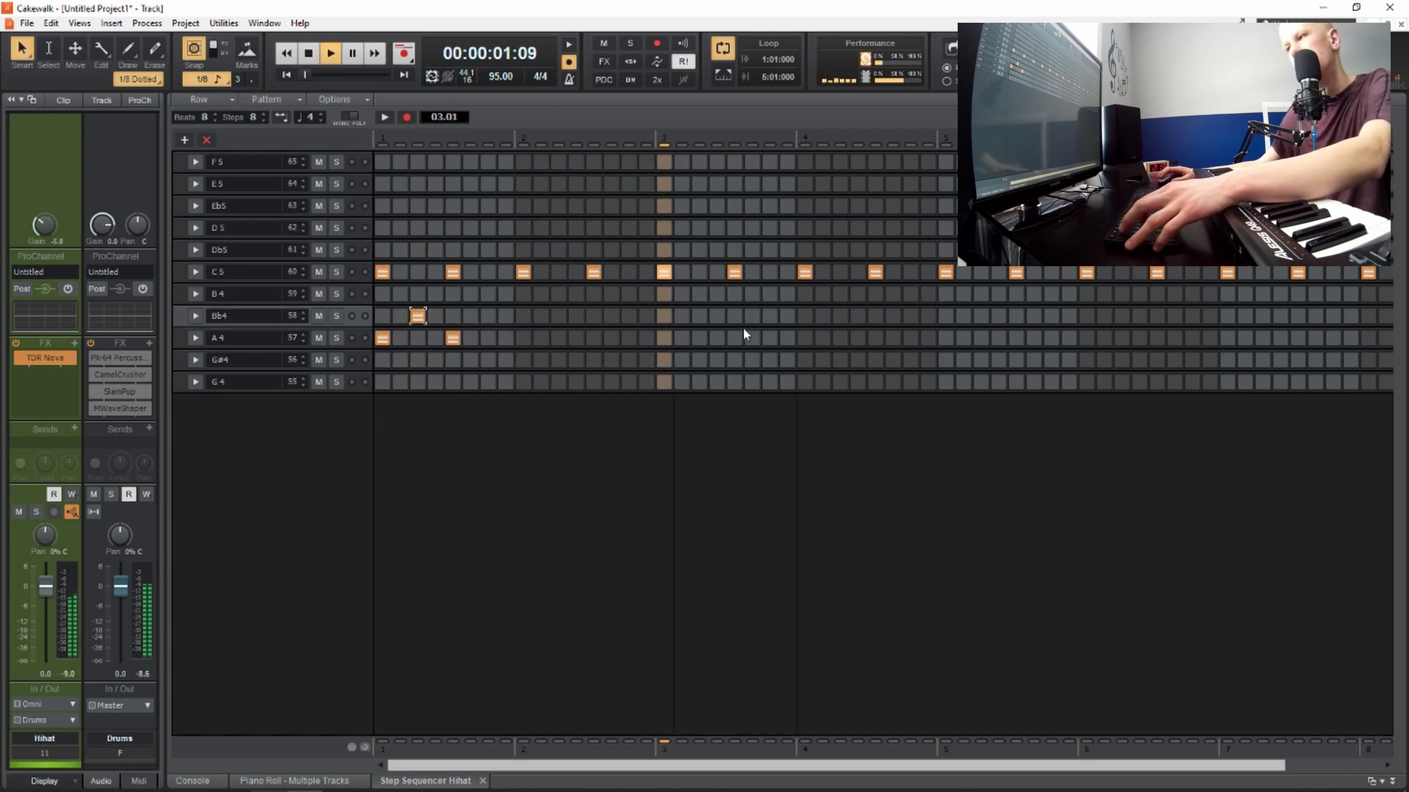
{"action": "left_click", "coordinate": [1087, 359]}
{"action": "left_click", "coordinate": [1104, 359]}
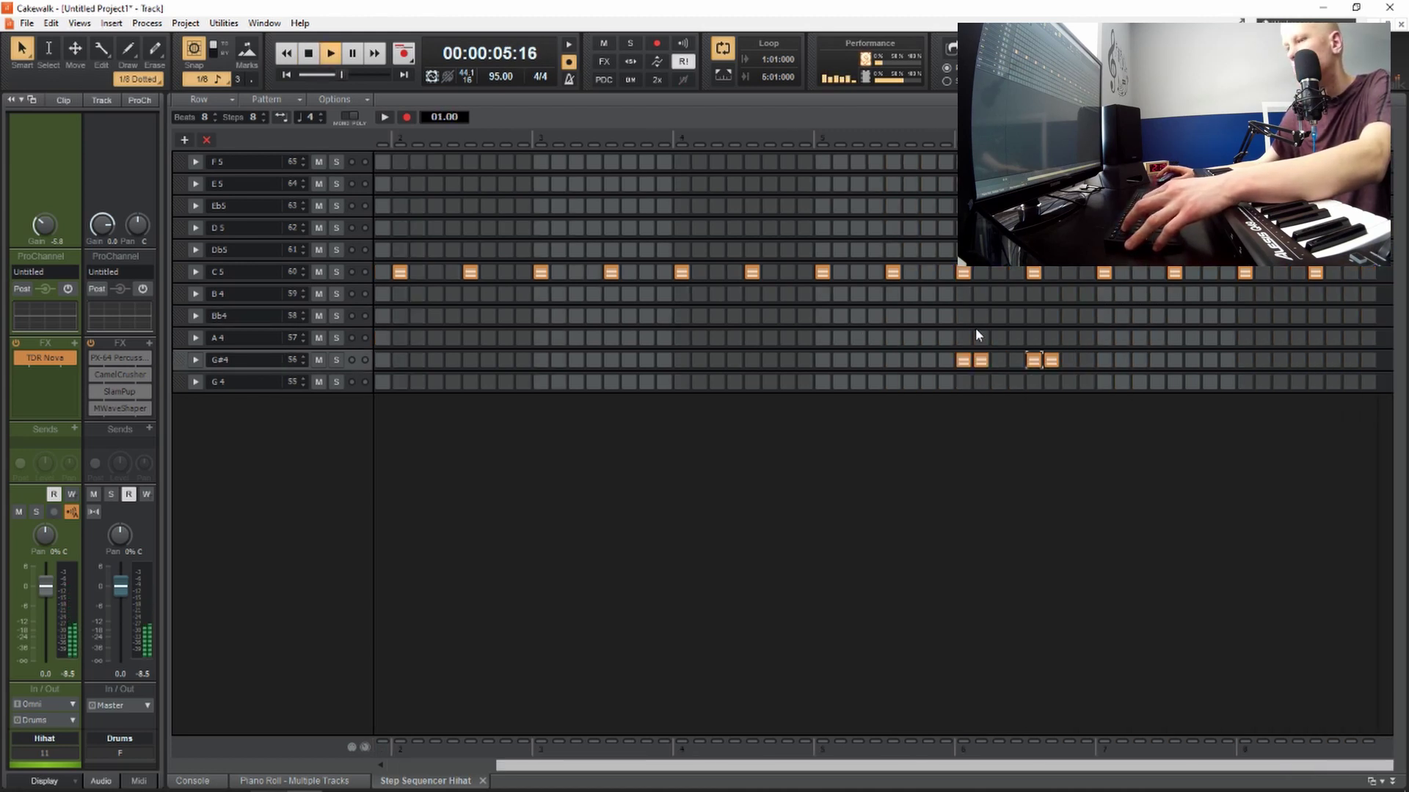
{"action": "key", "text": "space"}
Copy the Hihat clip directly after itself in the track view and bounce both clips into one
{"action": "key", "text": "d"}
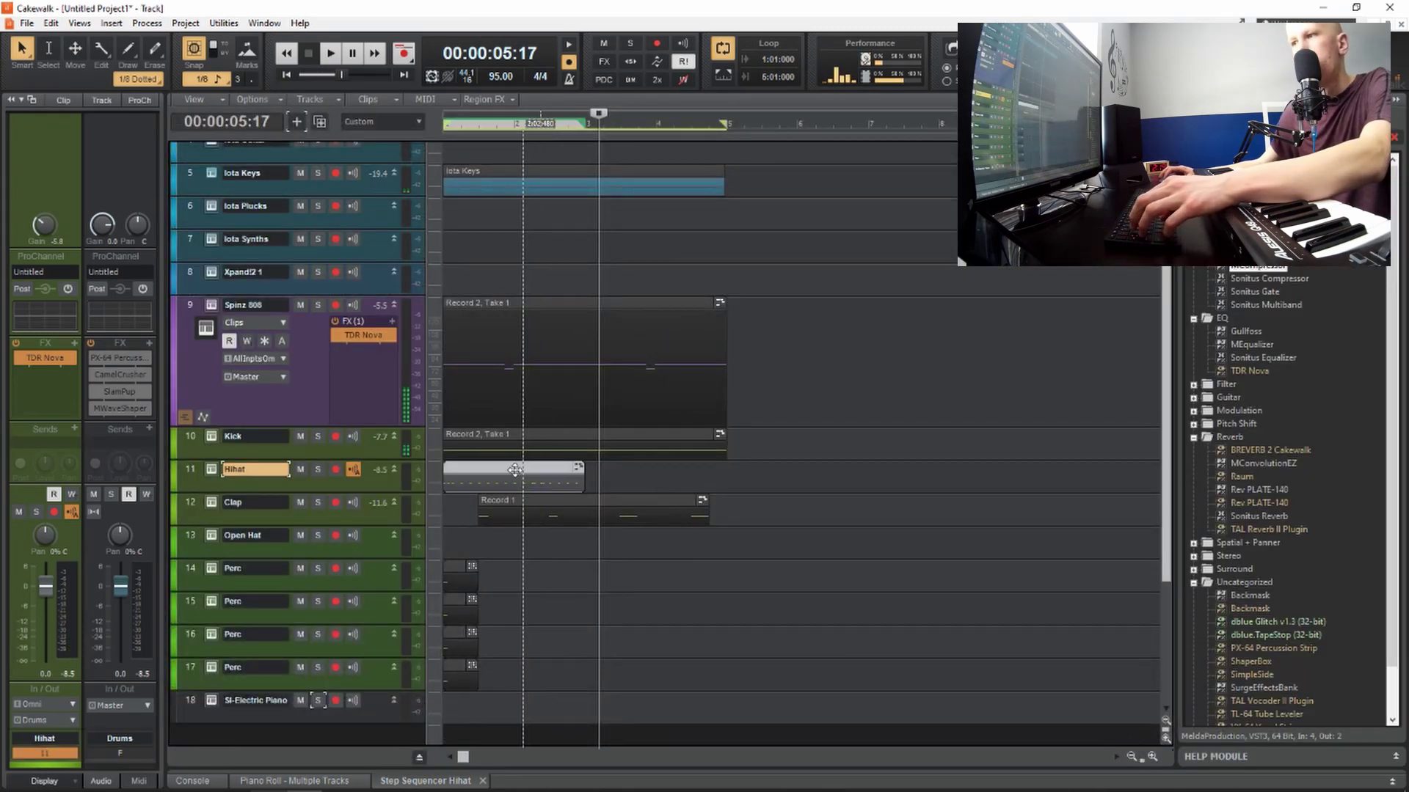
{"action": "left_click_drag", "start_coordinate": [454, 473], "coordinate": [596, 472]}
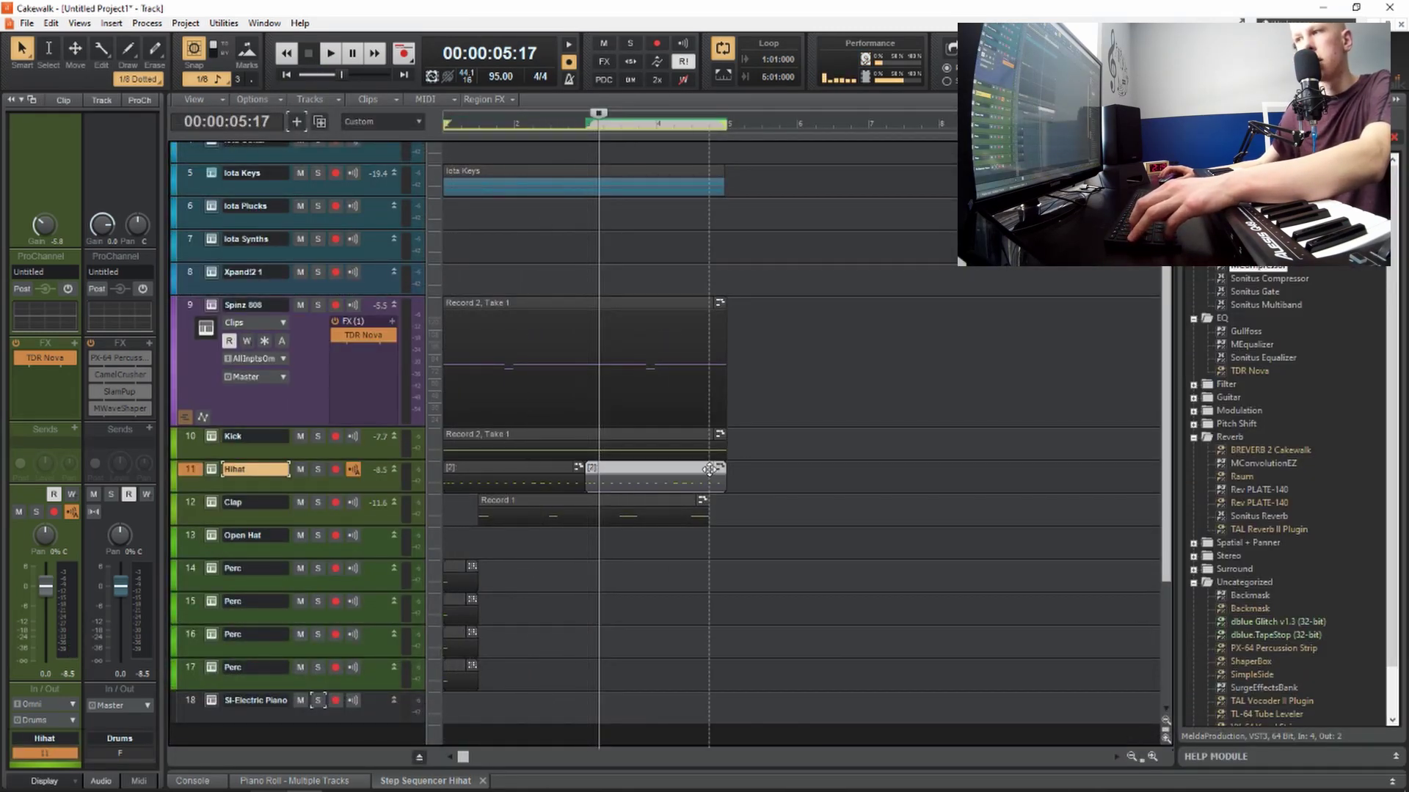
{"action": "left_click_drag", "start_coordinate": [735, 276], "coordinate": [434, 270]}
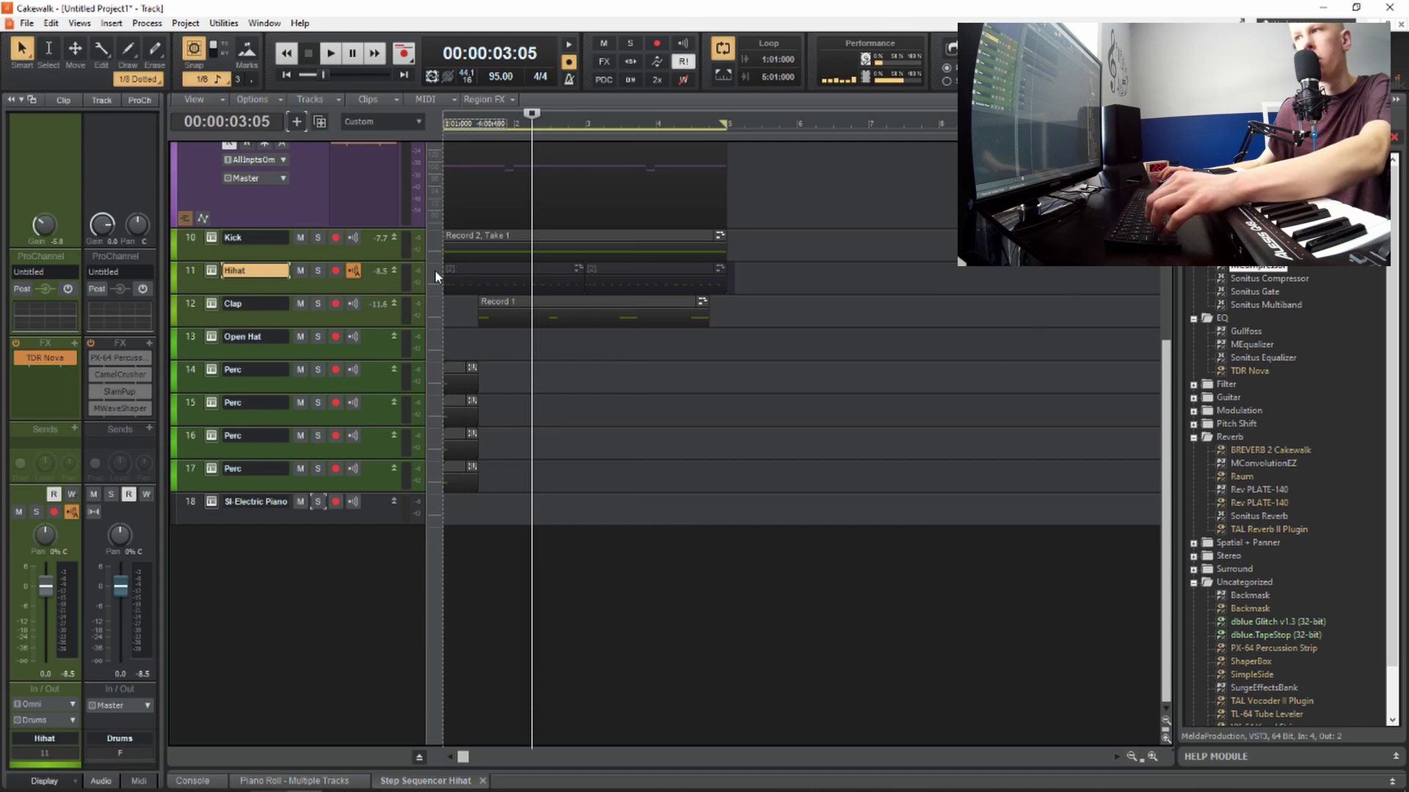
{"action": "right_click", "coordinate": [487, 270]}
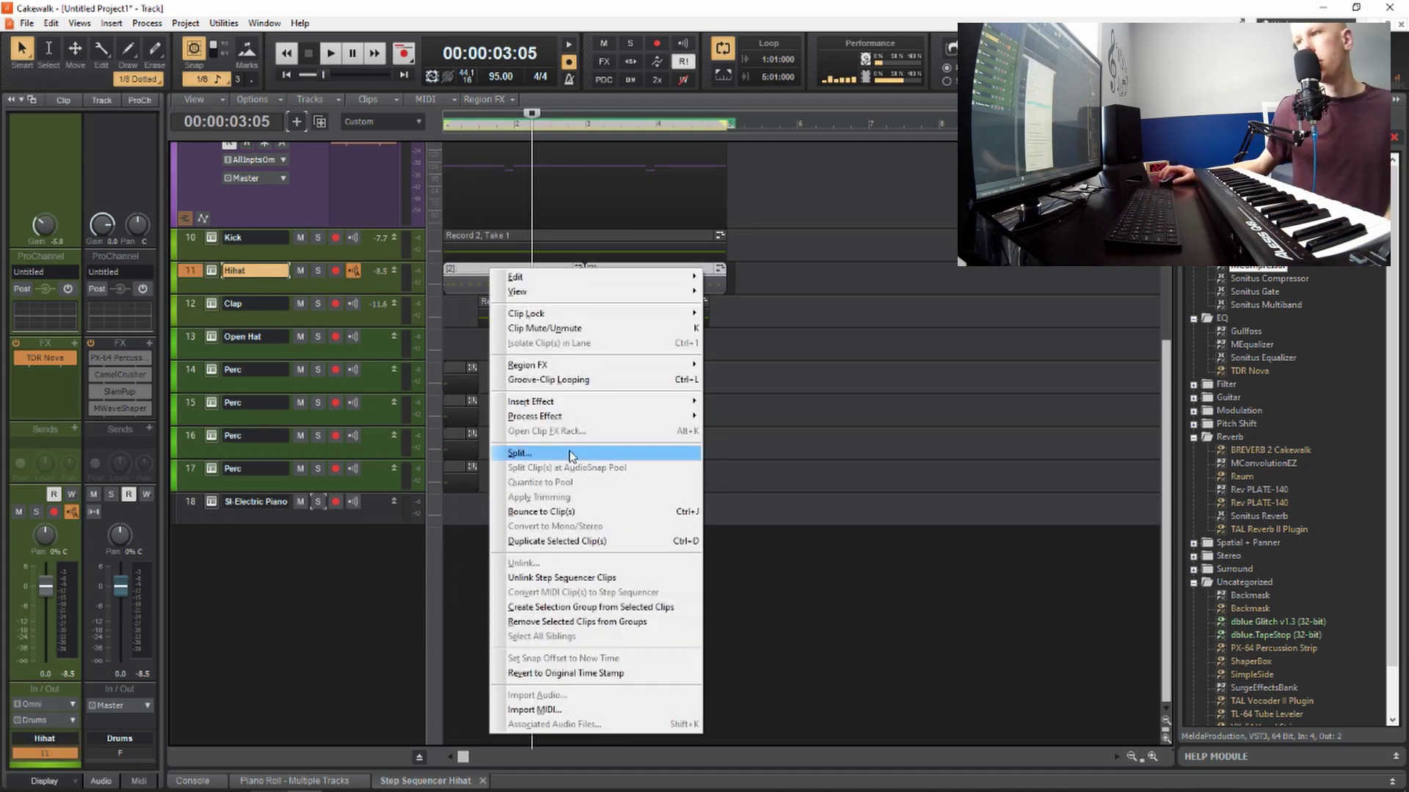
{"action": "left_click", "coordinate": [565, 513]}
Open the bounced Hihat clip in the Piano Roll and paint a rising 64th-grid run from A3 to D4 starting at 2:03
{"action": "key", "text": "d"}
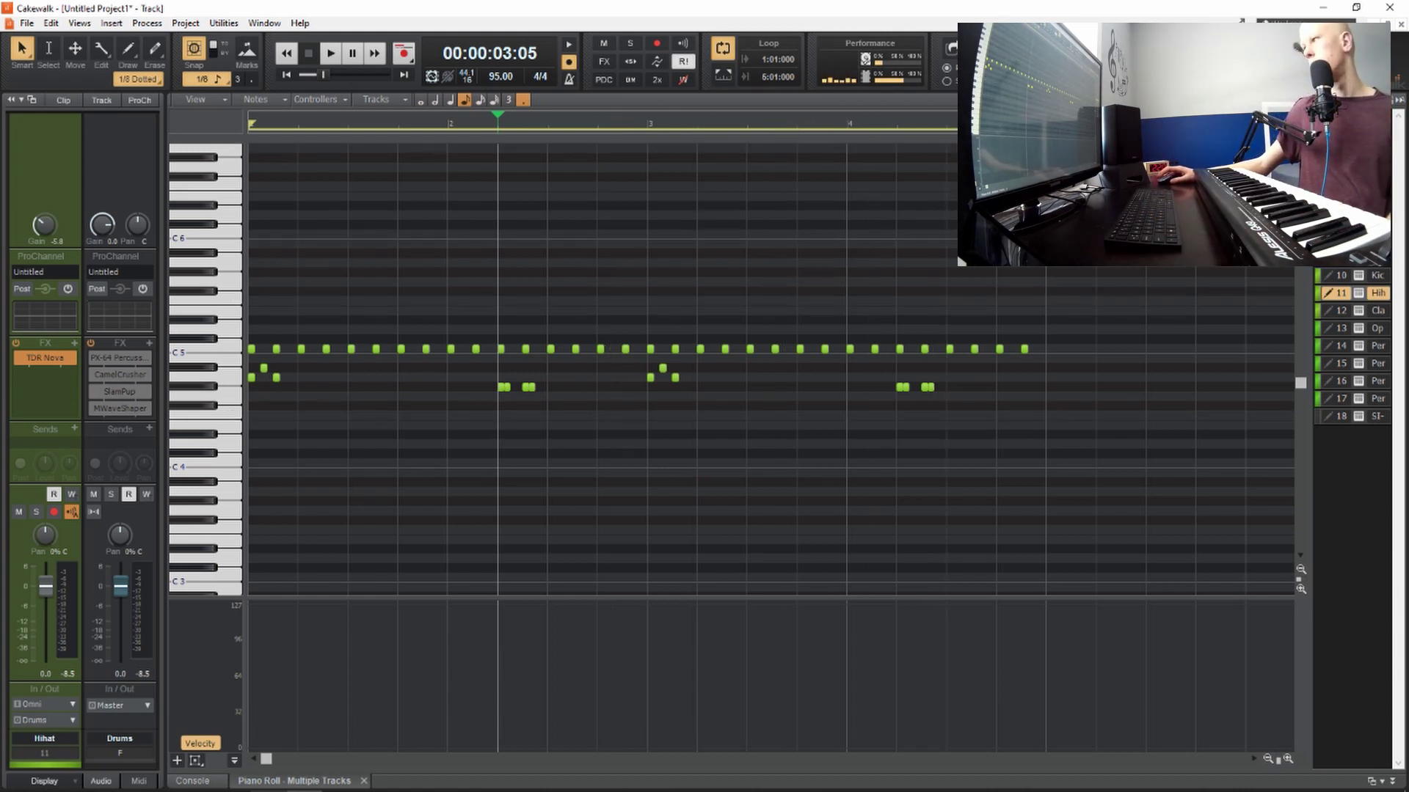
{"action": "left_click", "coordinate": [1210, 99]}
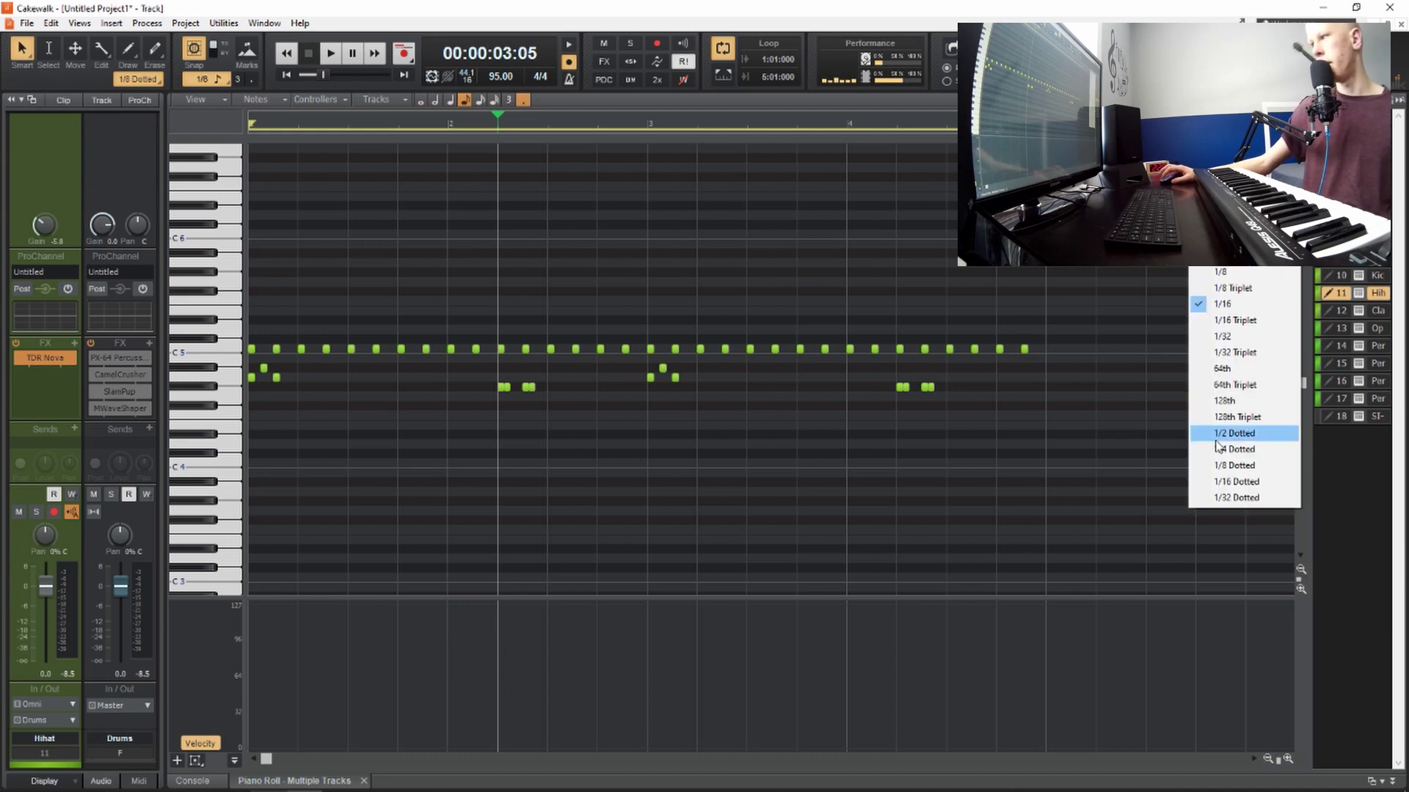
{"action": "left_click", "coordinate": [1248, 375]}
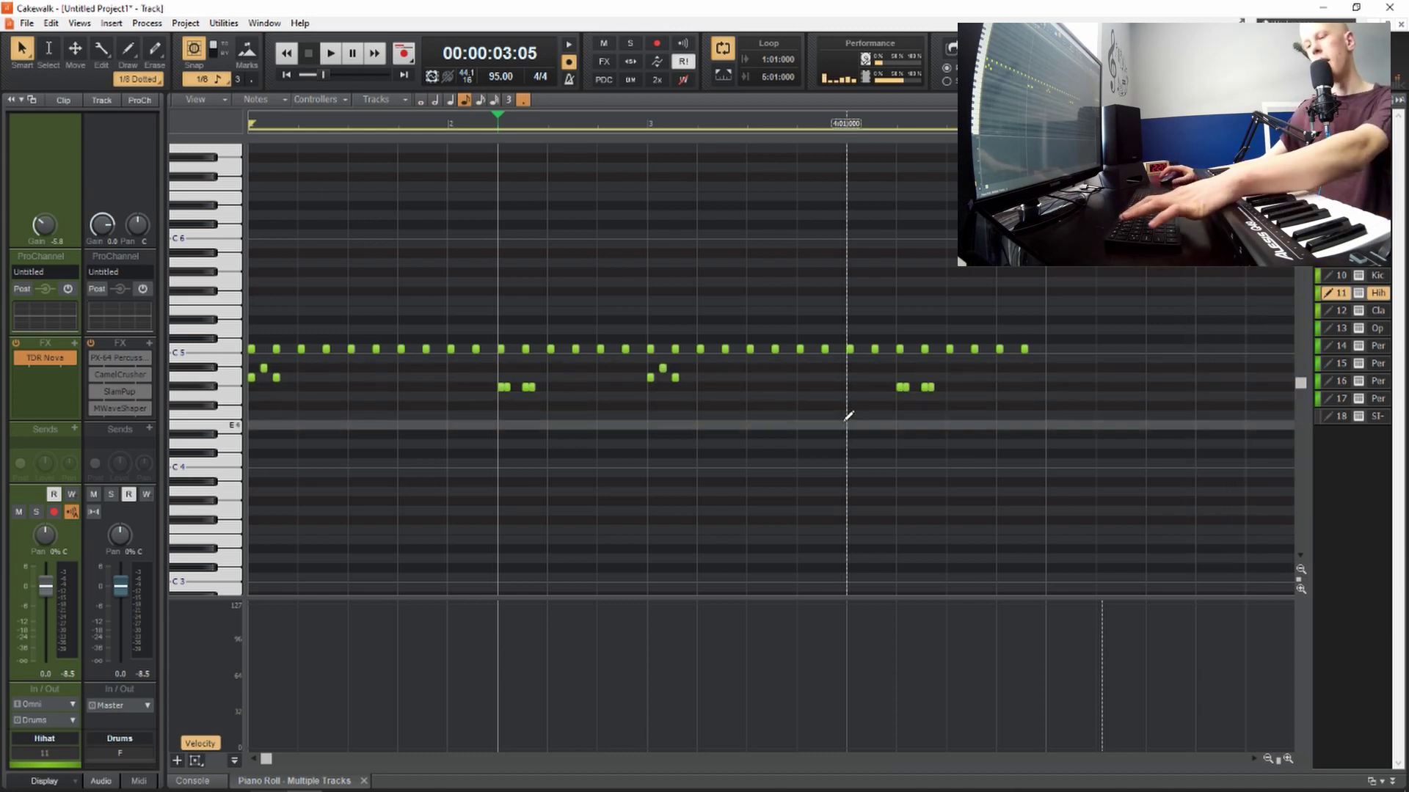
{"action": "key", "text": "t"}
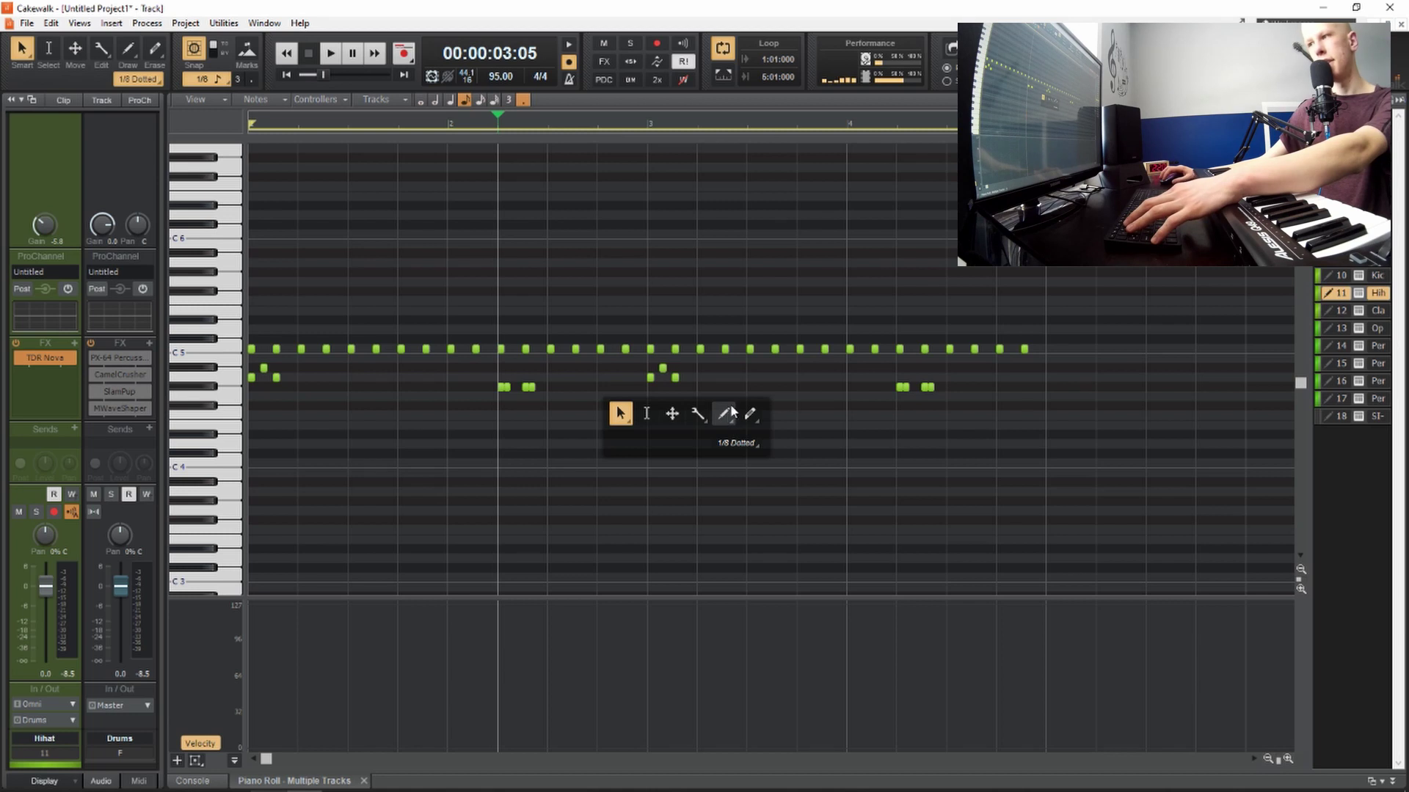
{"action": "left_click", "coordinate": [726, 413]}
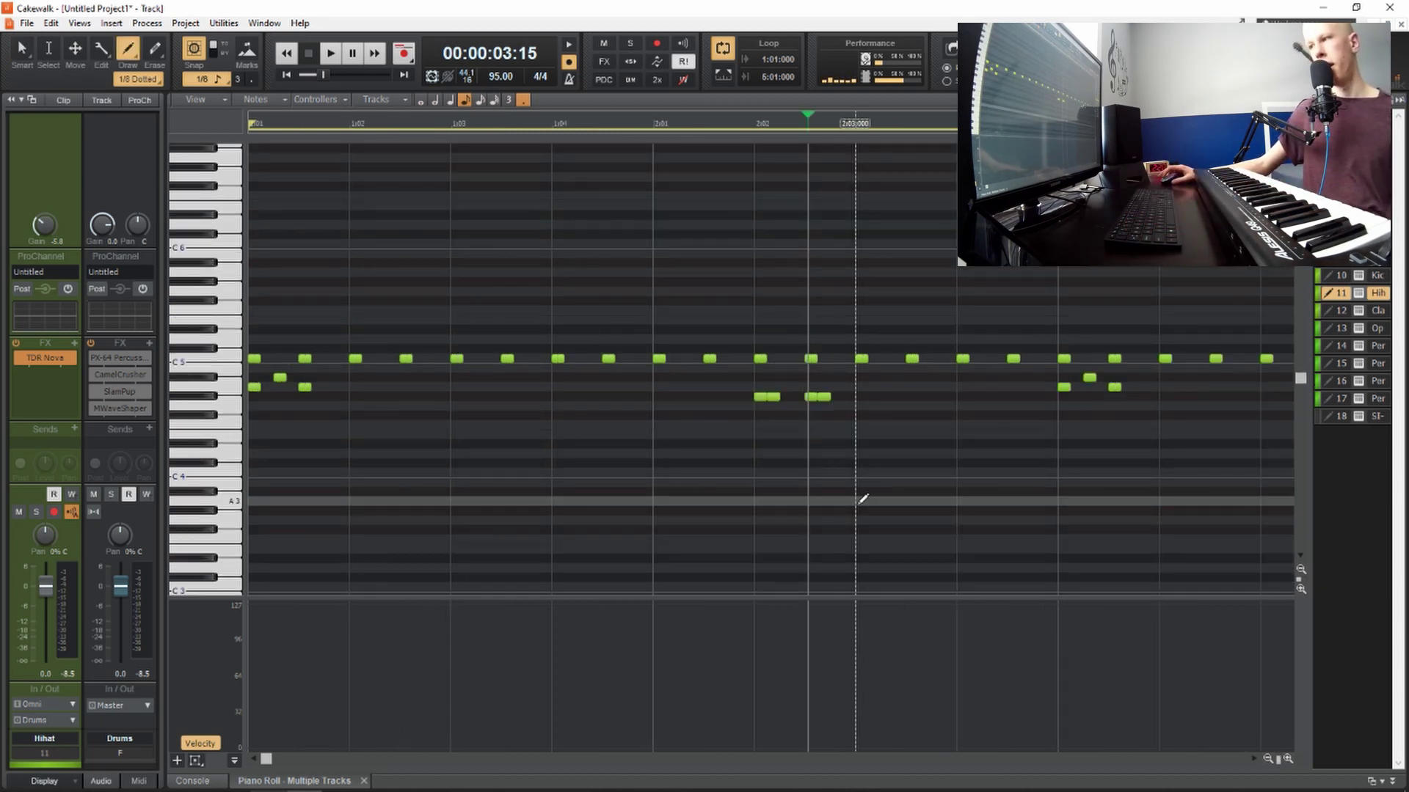
{"action": "left_click_drag", "start_coordinate": [859, 503], "coordinate": [886, 439]}
{"action": "left_click", "coordinate": [884, 452]}
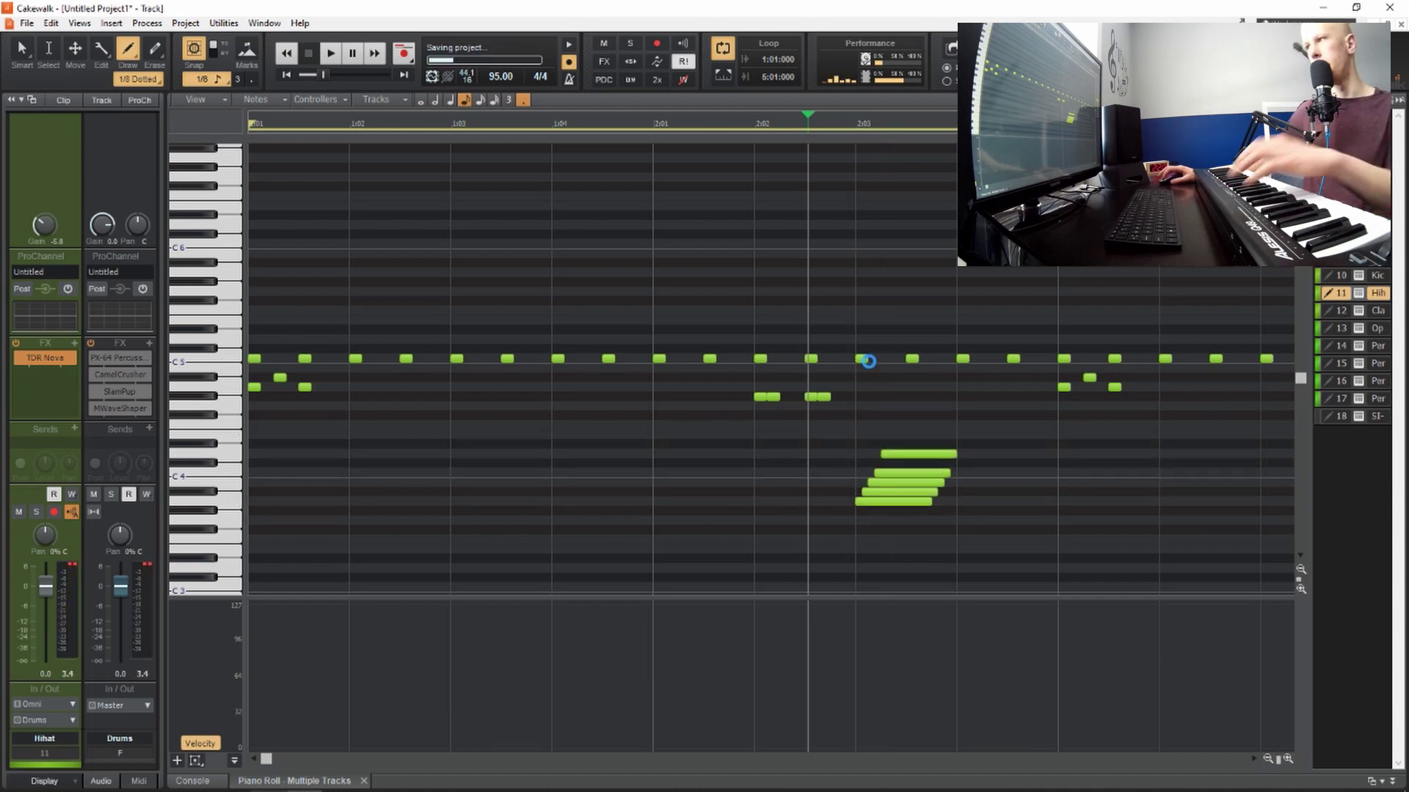
Continue the rising Hihat run from E4 to G4 in the second half of beat 2:03, and audition it
{"action": "key", "text": "space"}
{"action": "key", "text": "space"}
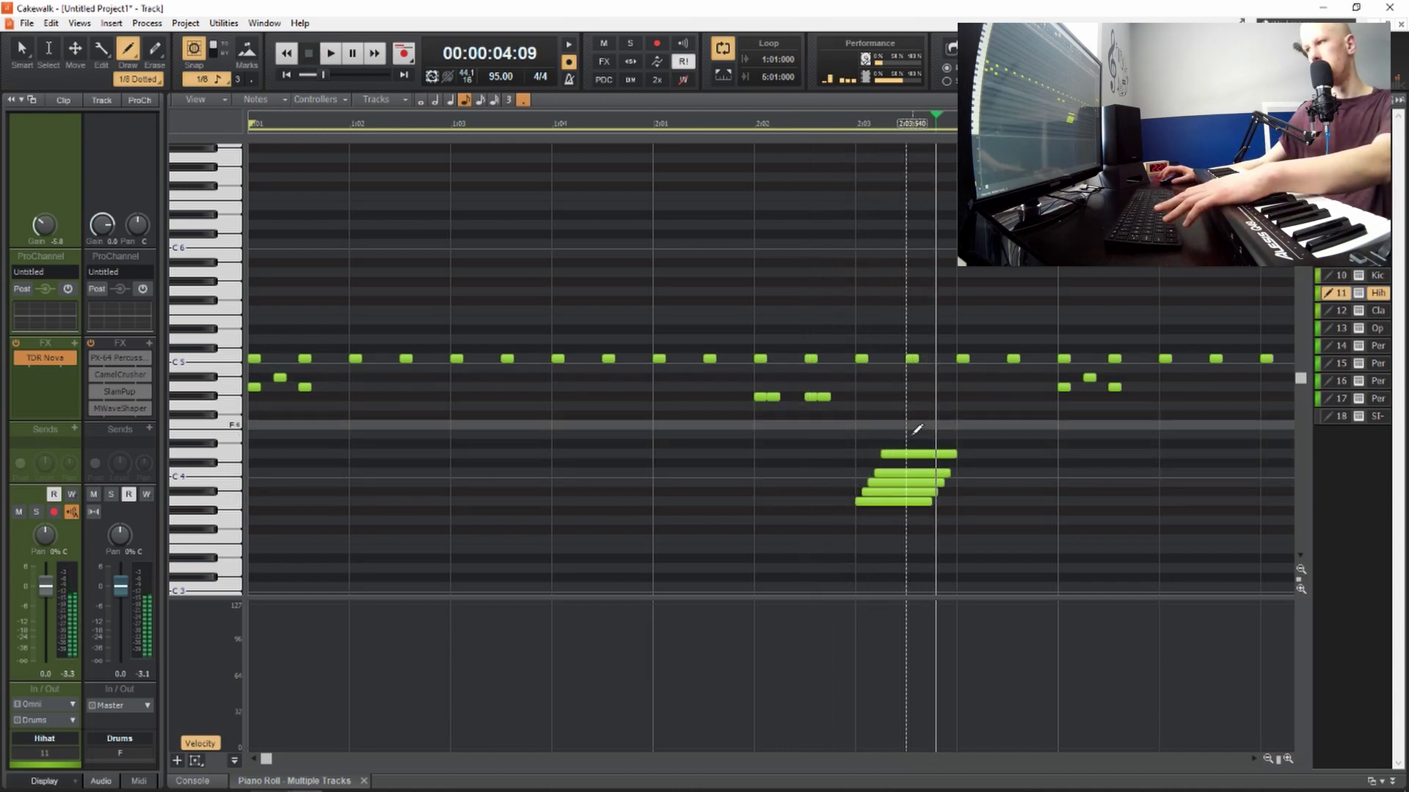
{"action": "left_click_drag", "start_coordinate": [909, 435], "coordinate": [939, 398]}
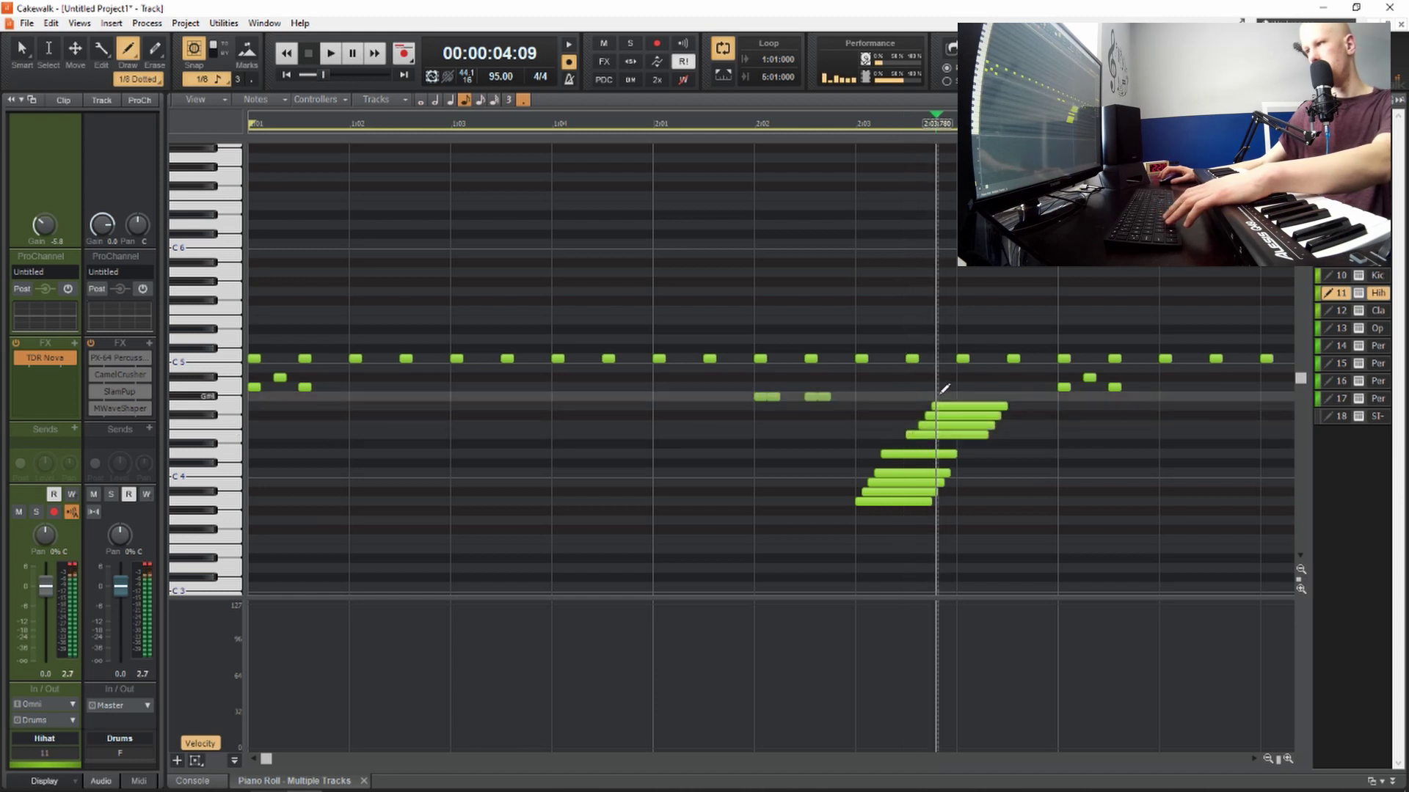
{"action": "key", "text": "space"}
{"action": "left_click", "coordinate": [758, 128]}
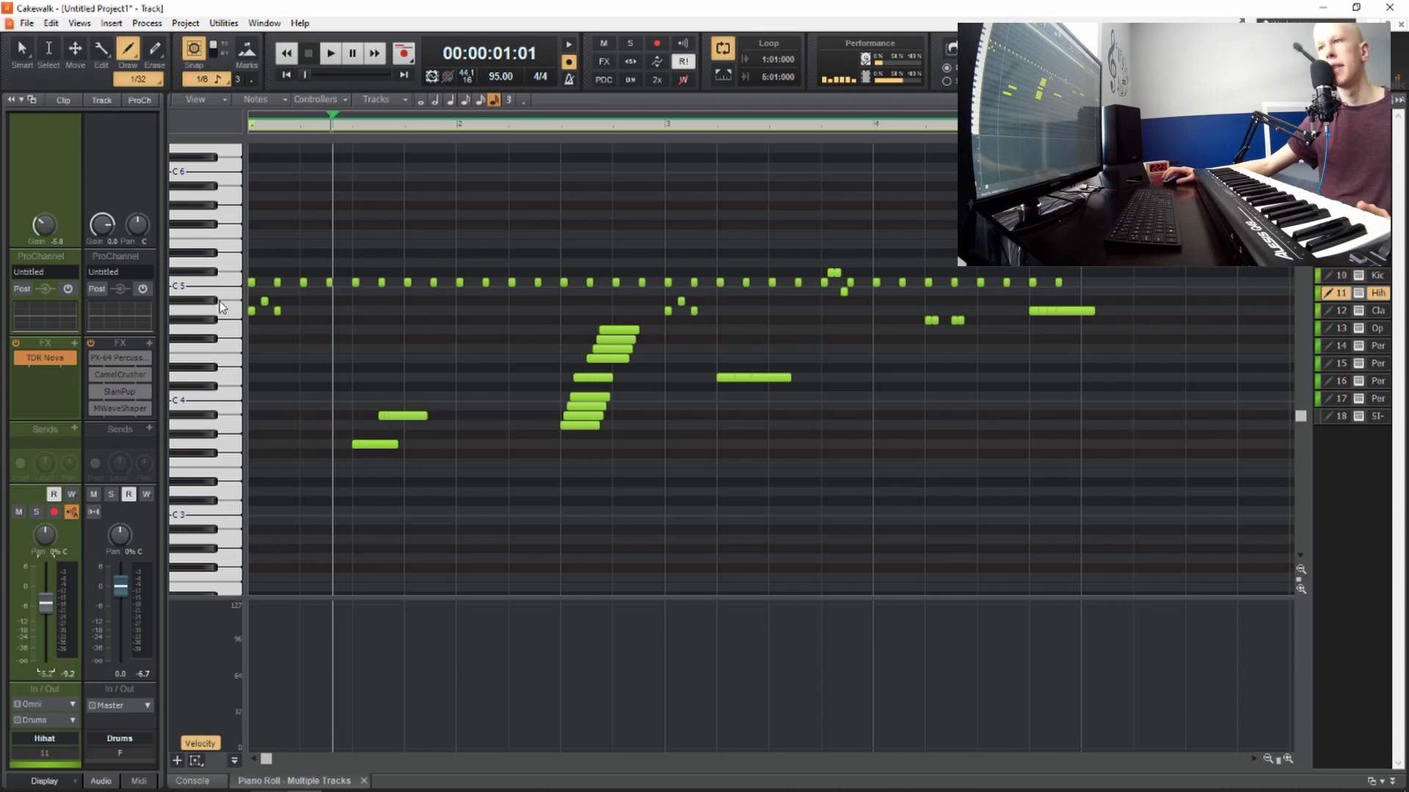
Select the Hihat notes below C5 and draw low, rising velocities for the start of the bar 2 run
{"action": "left_click_drag", "start_coordinate": [218, 294], "coordinate": [187, 477]}
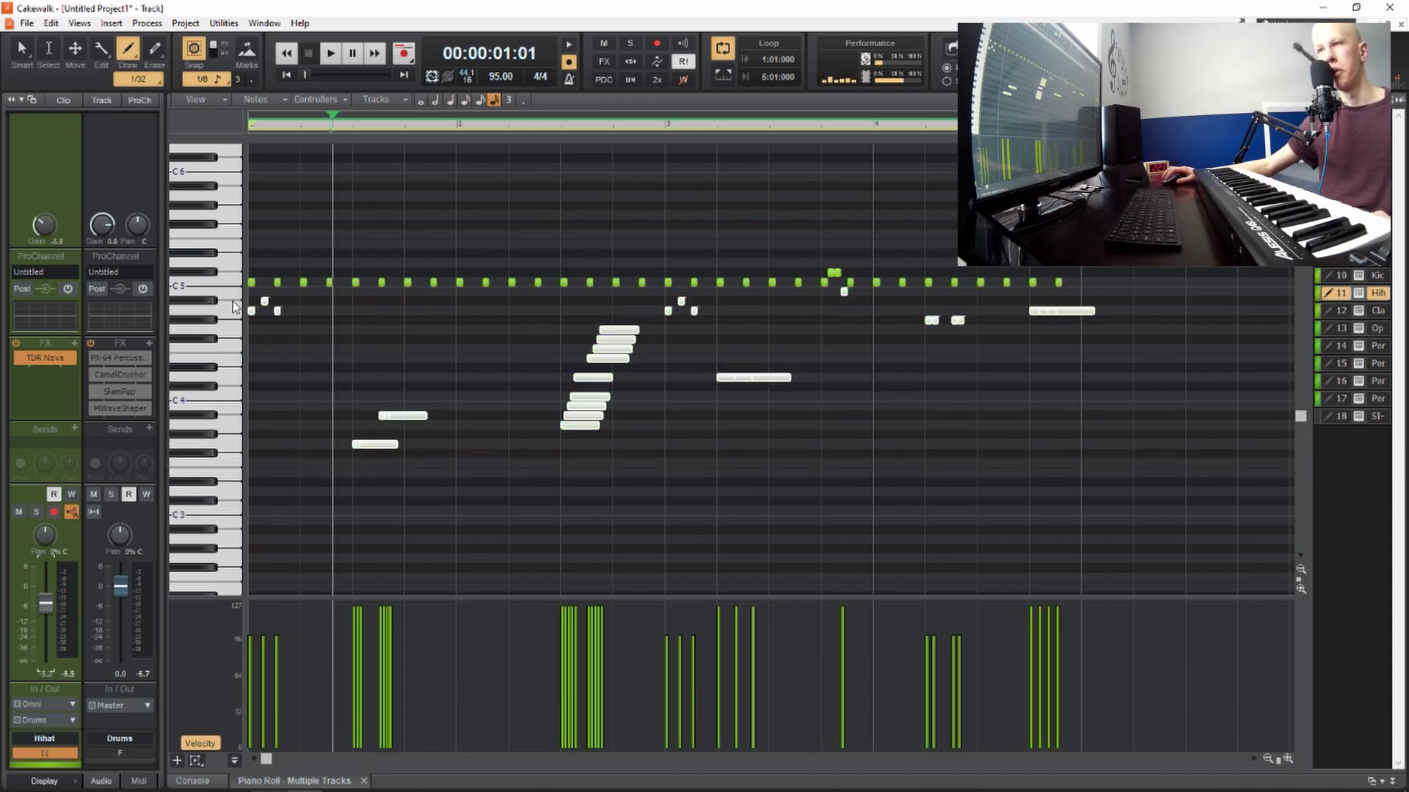
{"action": "key", "text": "F5"}
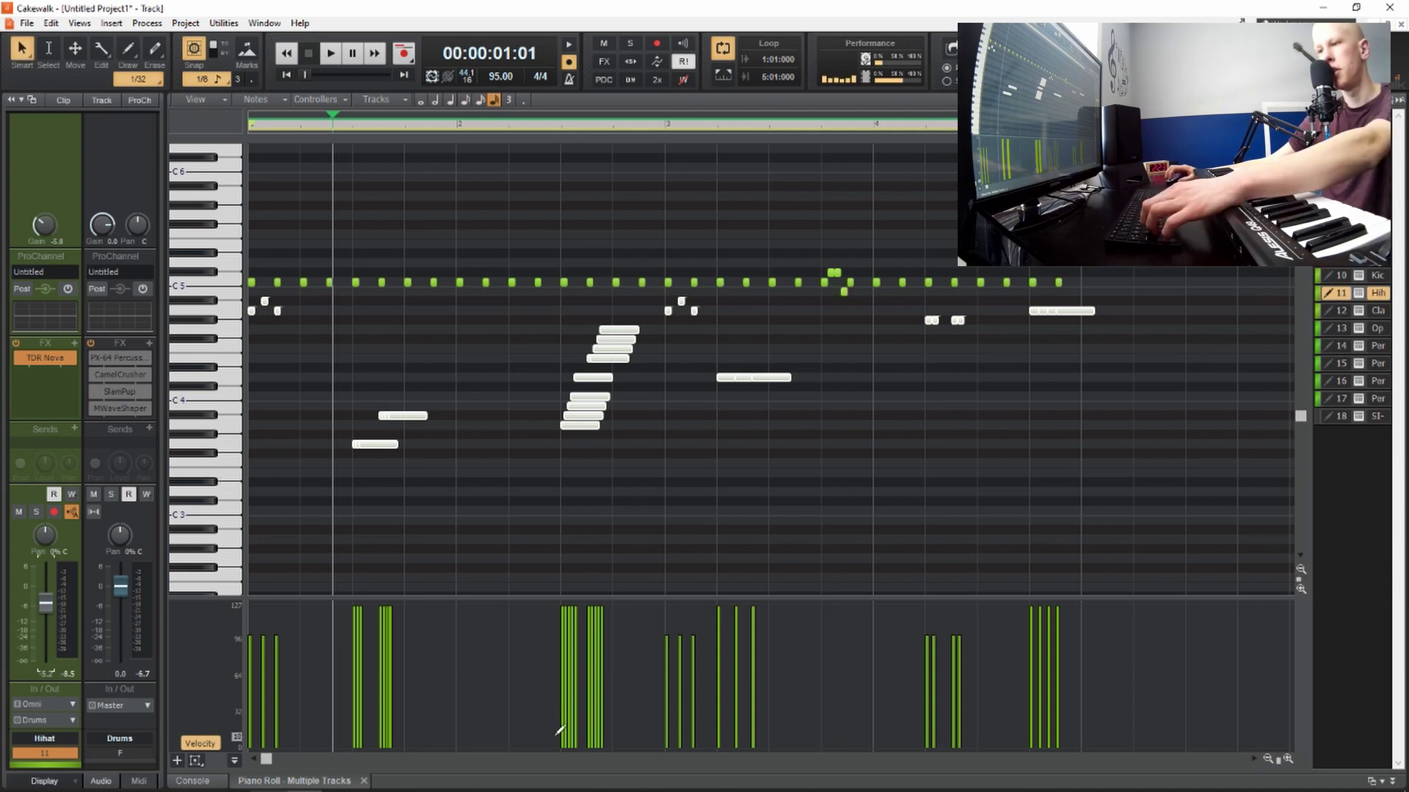
{"action": "key", "text": "t"}
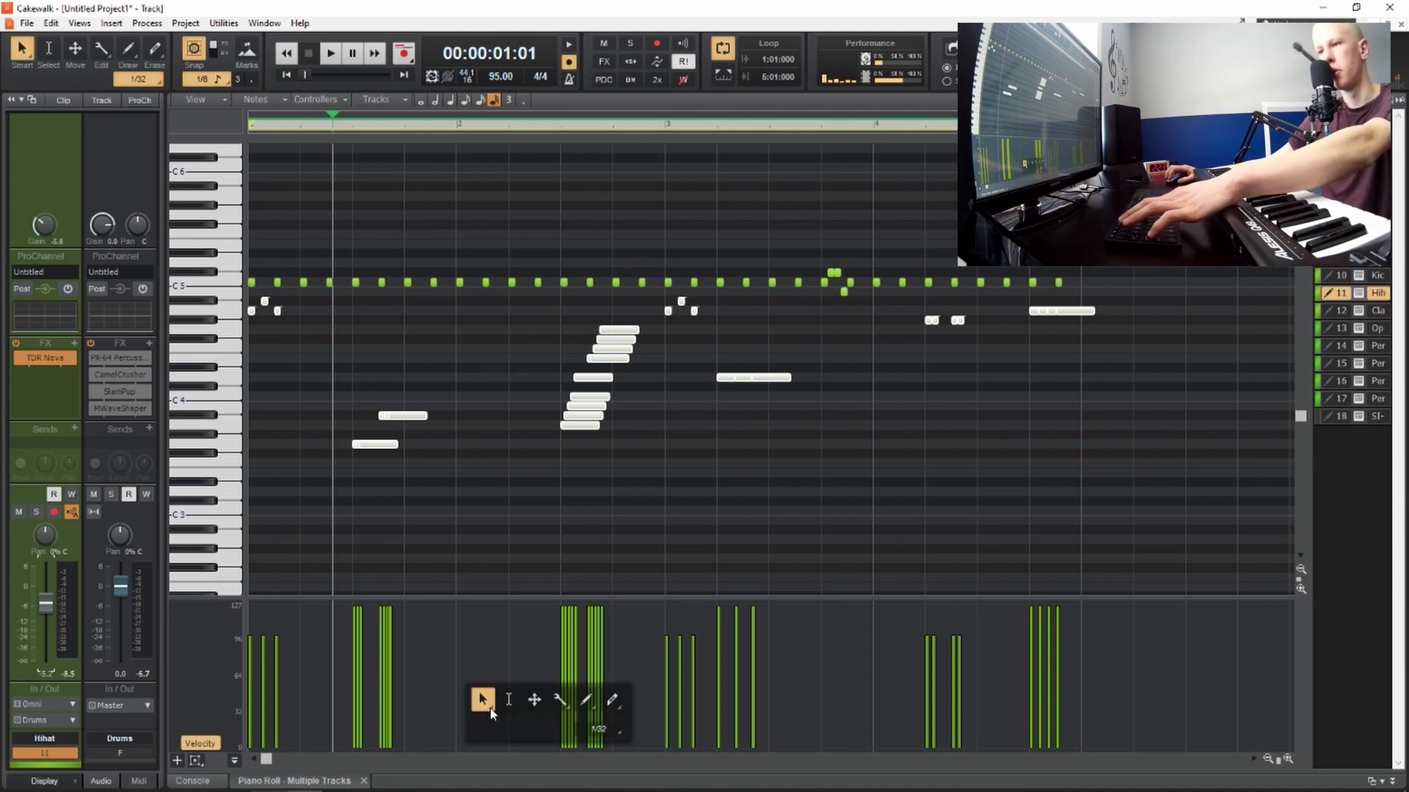
{"action": "left_click", "coordinate": [482, 701]}
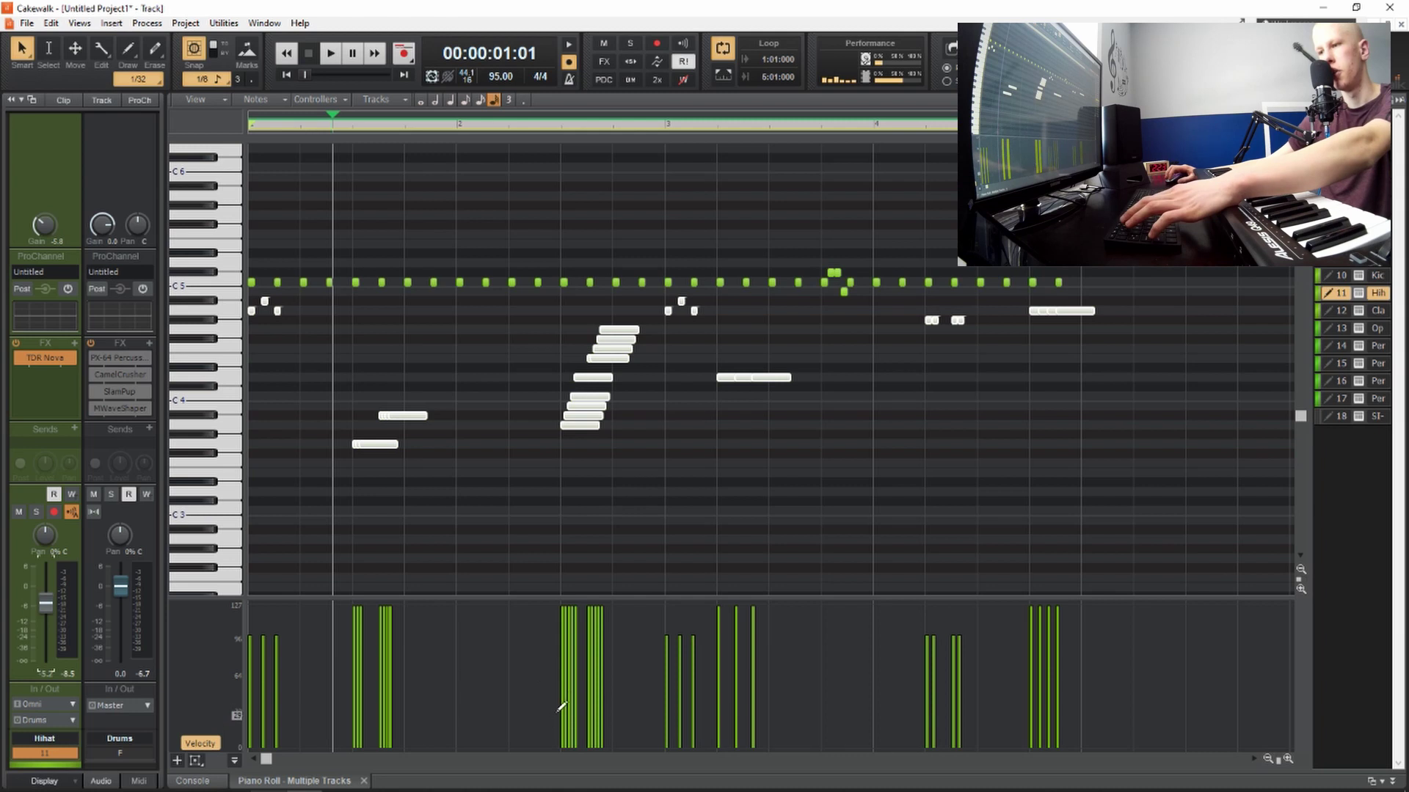
{"action": "mouse_move", "coordinate": [561, 708]}
{"action": "left_mouse_down"}
{"action": "mouse_move", "coordinate": [597, 569]}
{"action": "mouse_move", "coordinate": [559, 697]}
{"action": "left_mouse_up"}
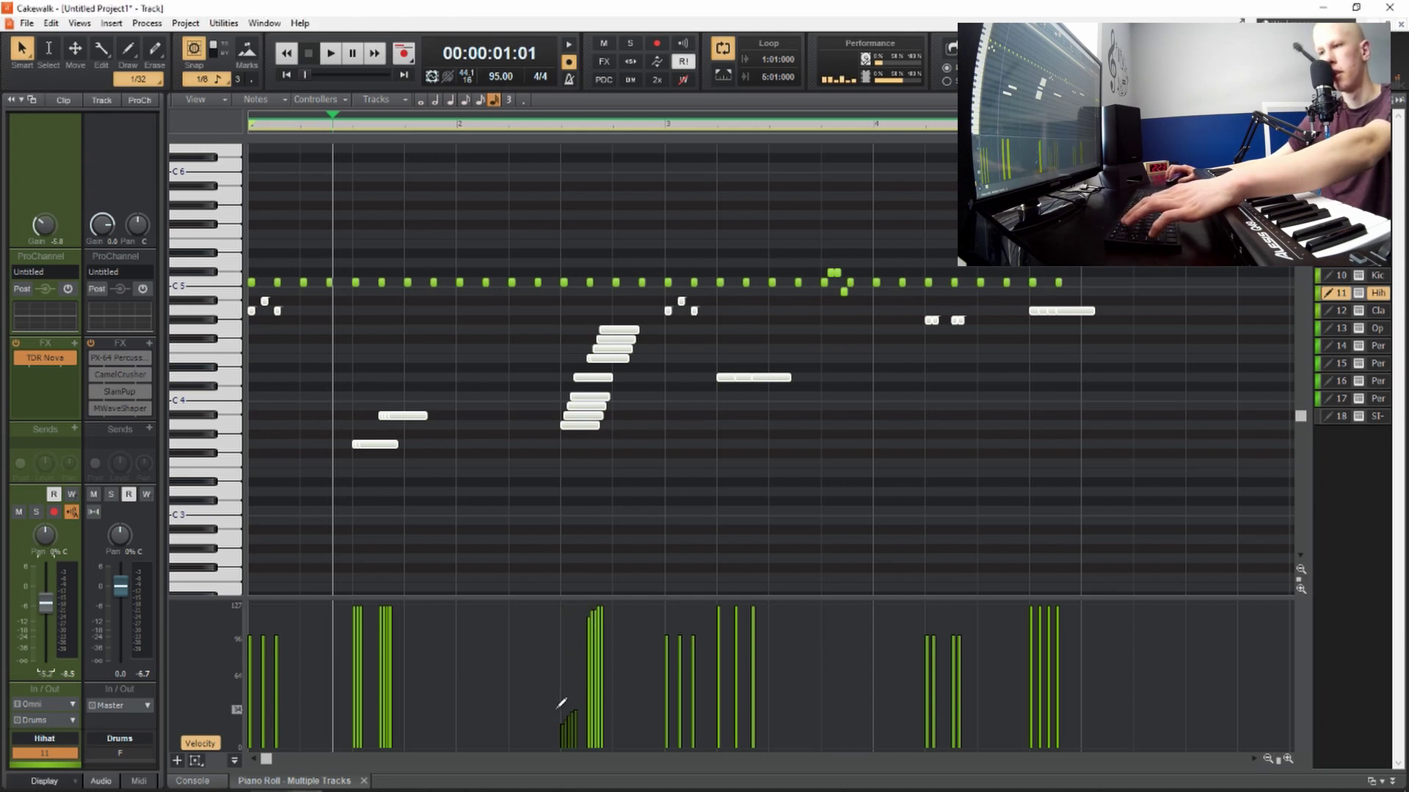
Enlarge the velocity pane and redraw rising velocities for the Hihat rolls in bars 2 and 3
{"action": "left_click_drag", "start_coordinate": [576, 608], "coordinate": [582, 501]}
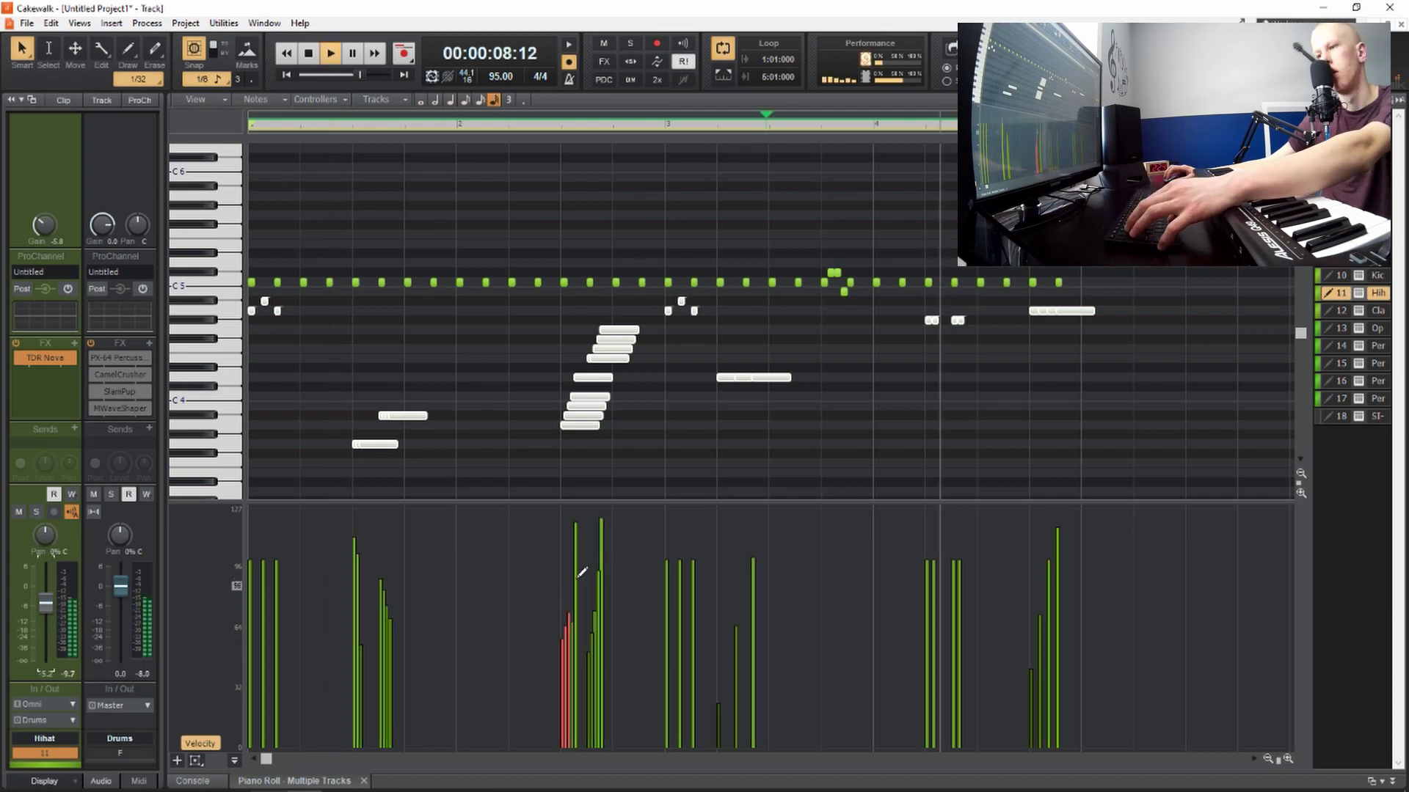
{"action": "mouse_move", "coordinate": [601, 512]}
{"action": "left_mouse_down"}
{"action": "mouse_move", "coordinate": [565, 639]}
{"action": "mouse_move", "coordinate": [567, 549]}
{"action": "mouse_move", "coordinate": [594, 477]}
{"action": "left_mouse_up"}
{"action": "left_click_drag", "start_coordinate": [557, 633], "coordinate": [602, 516]}
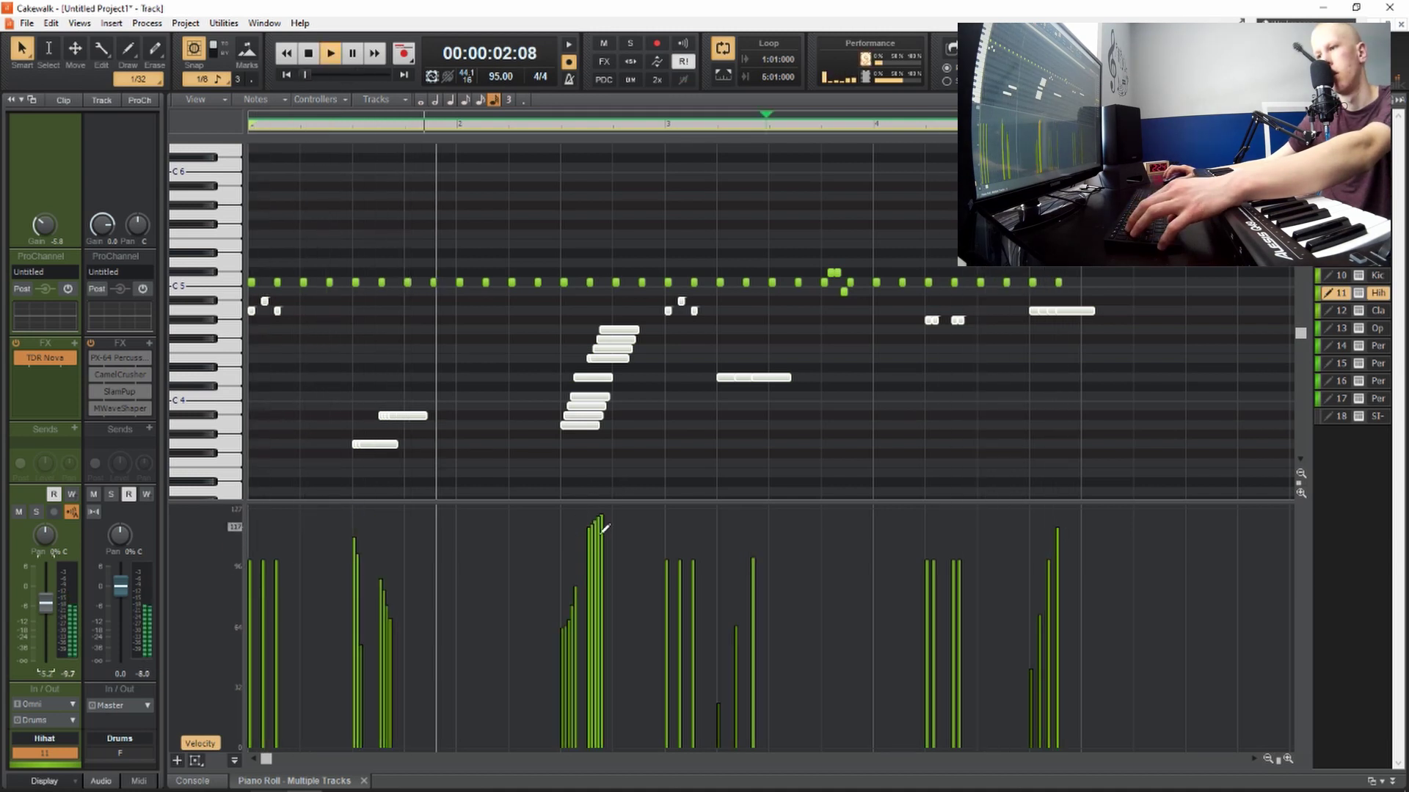
{"action": "left_click_drag", "start_coordinate": [585, 619], "coordinate": [603, 598]}
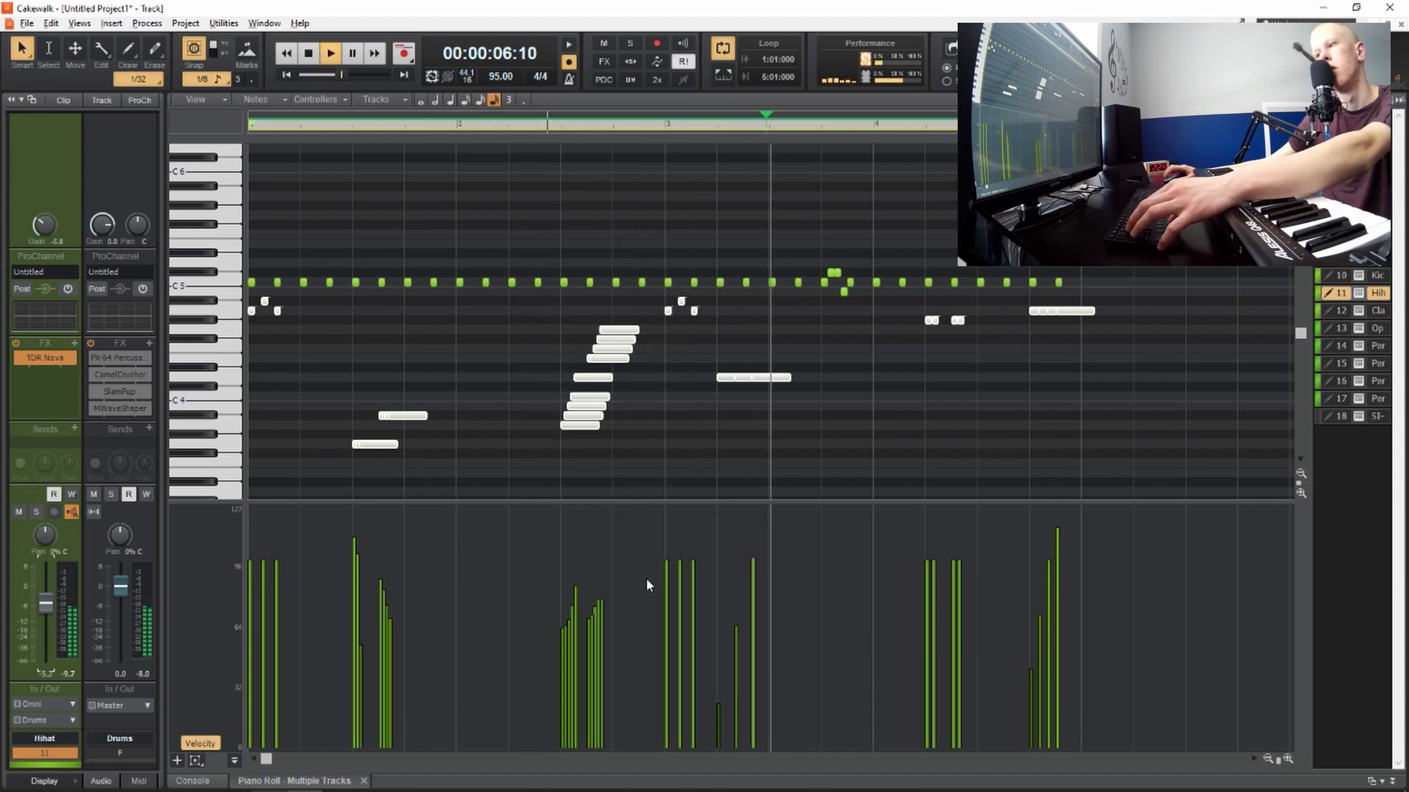
{"action": "left_click_drag", "start_coordinate": [717, 684], "coordinate": [738, 596]}
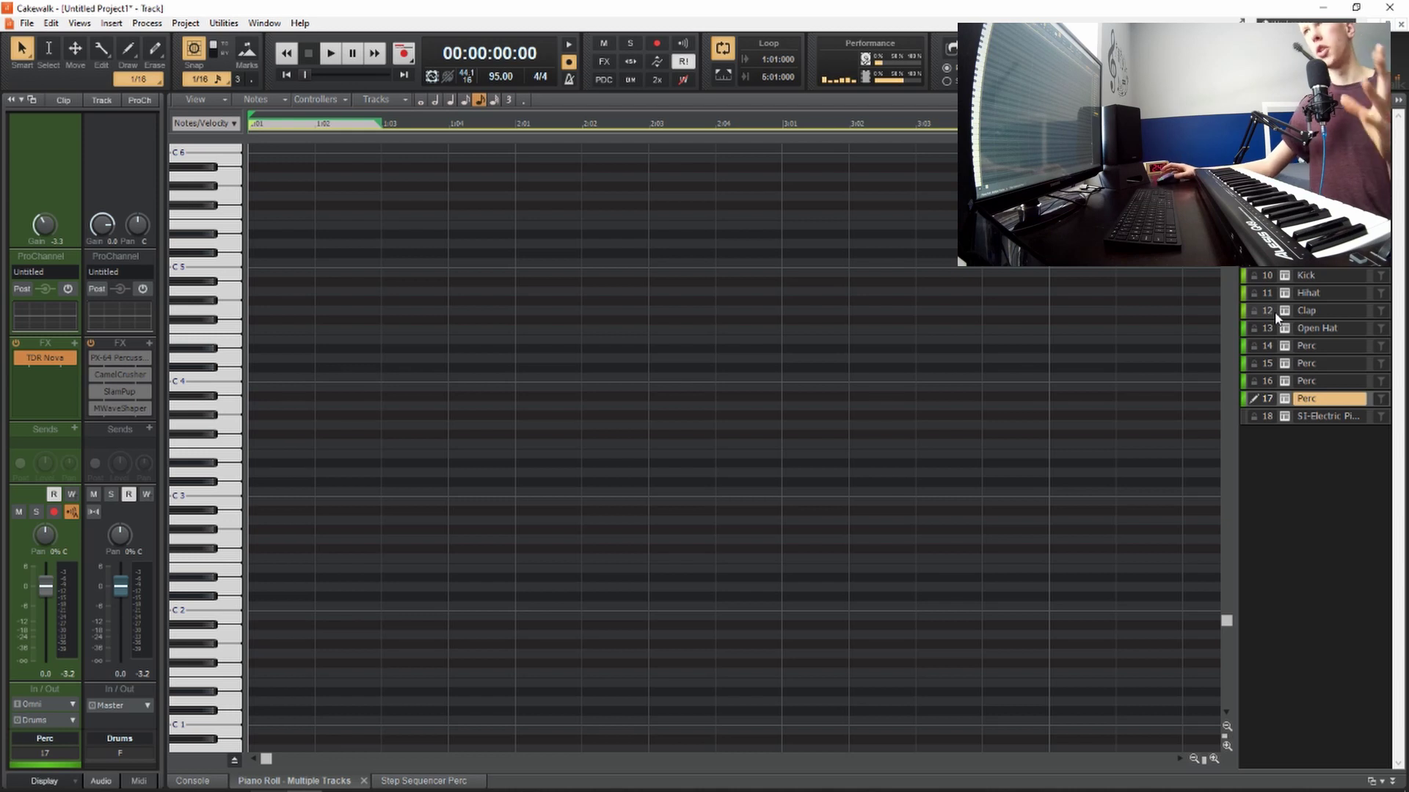
Make track 17 Perc the editable Piano Roll track, keeping the locked Clap track's notes displayed behind it
{"action": "scroll", "coordinate": [457, 460], "scroll_direction": "up", "scroll_amount": 1}
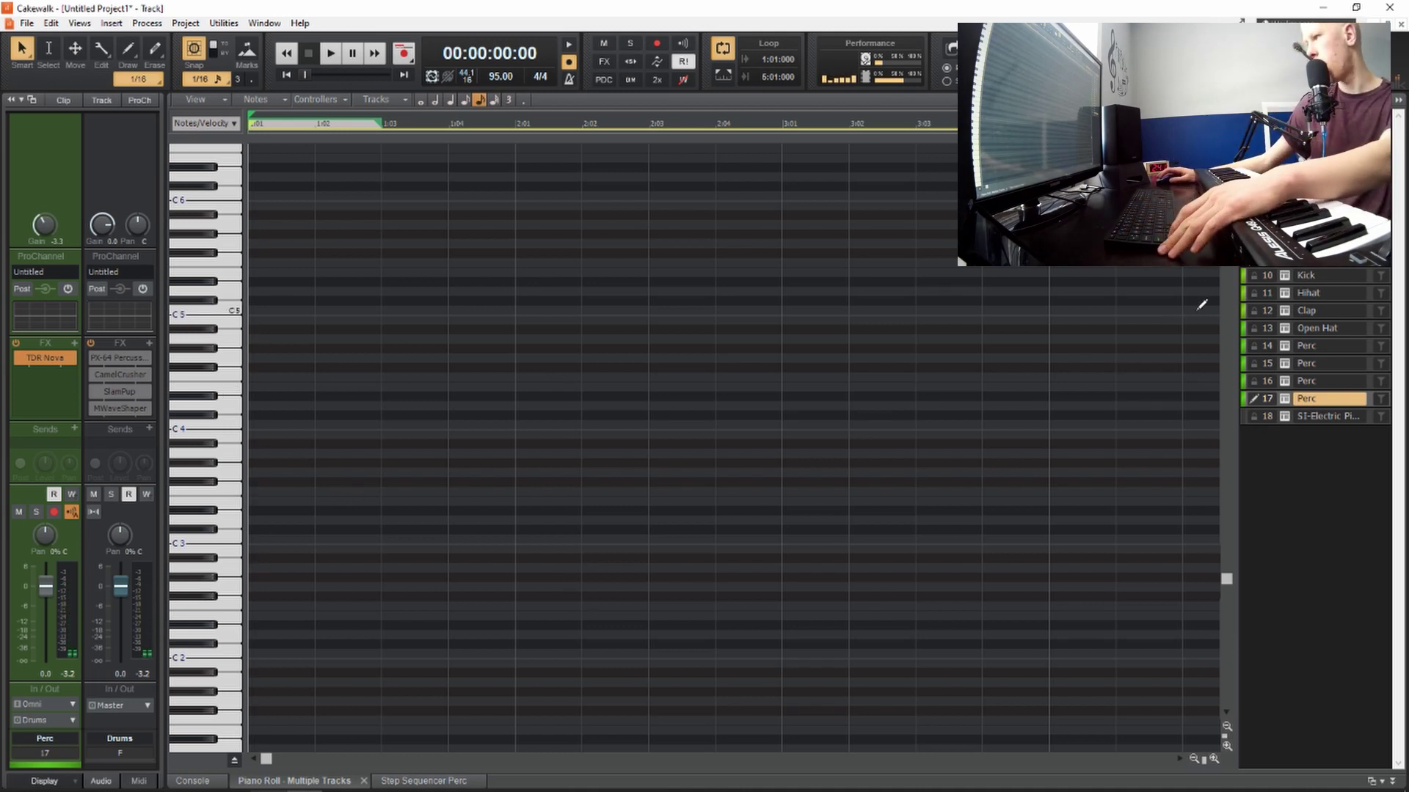
{"action": "left_click", "coordinate": [1277, 313]}
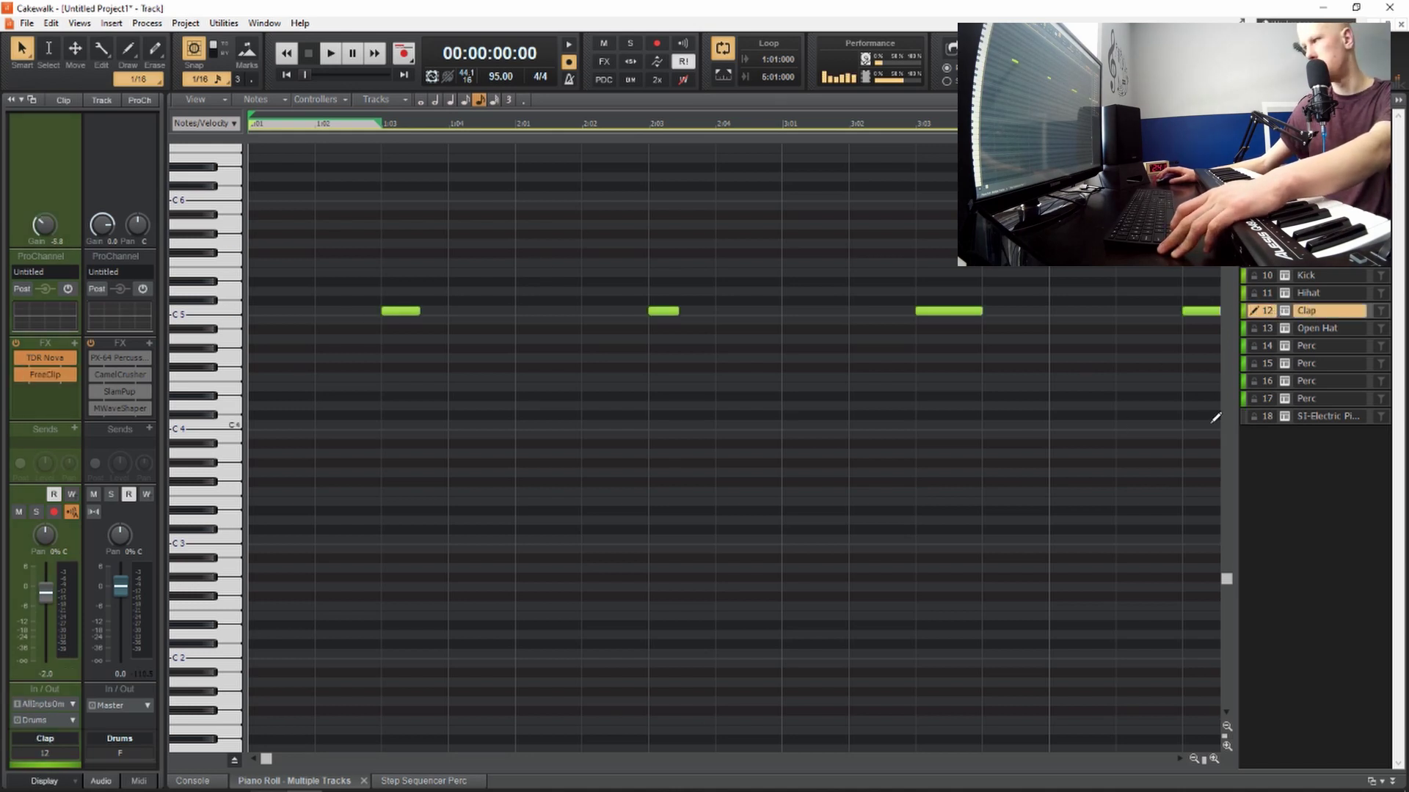
{"action": "left_click", "coordinate": [1264, 403]}
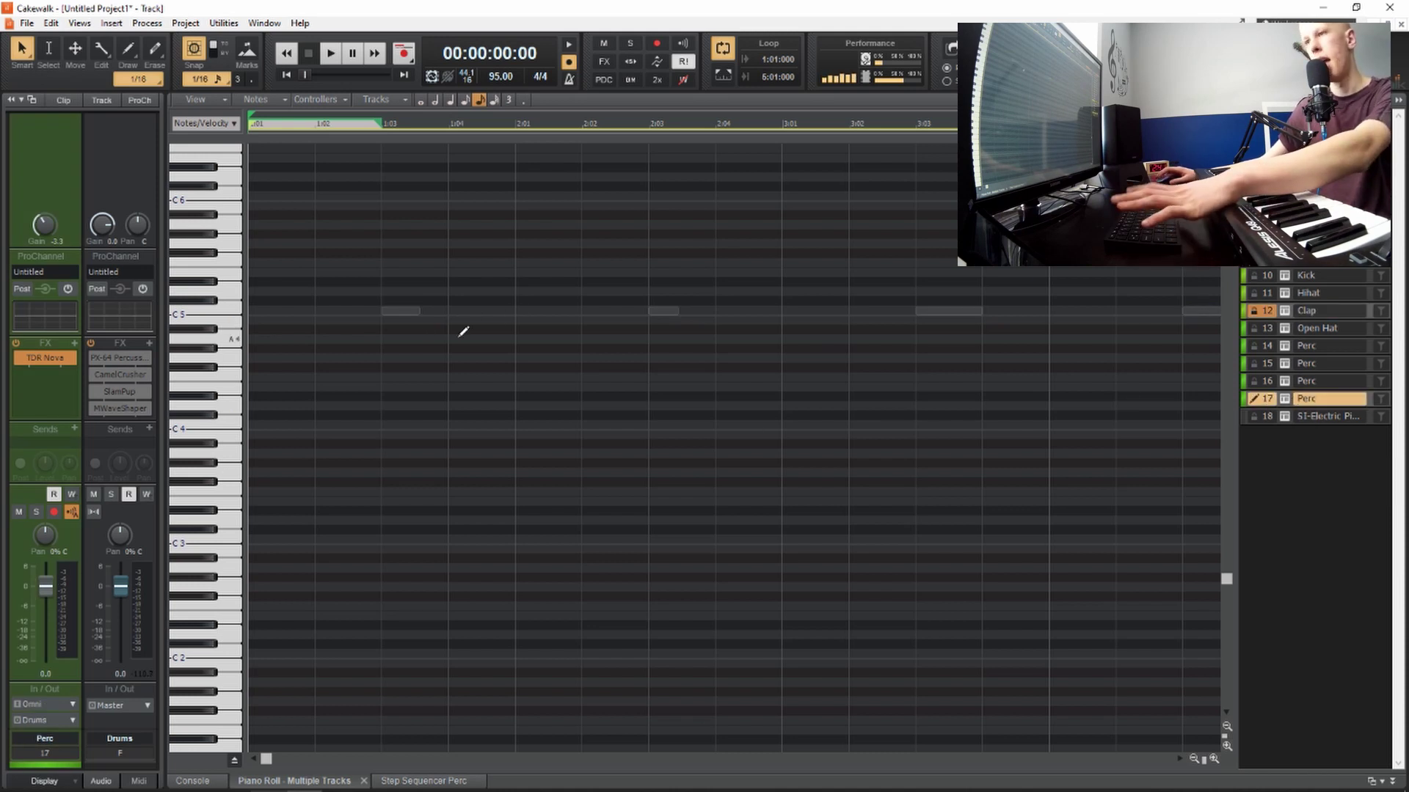
Draw notes on F5 in track 17 Perc from midway through beat 1:02 into the clap at 1:03, and rewind to the start
{"action": "right_click", "coordinate": [1117, 268]}
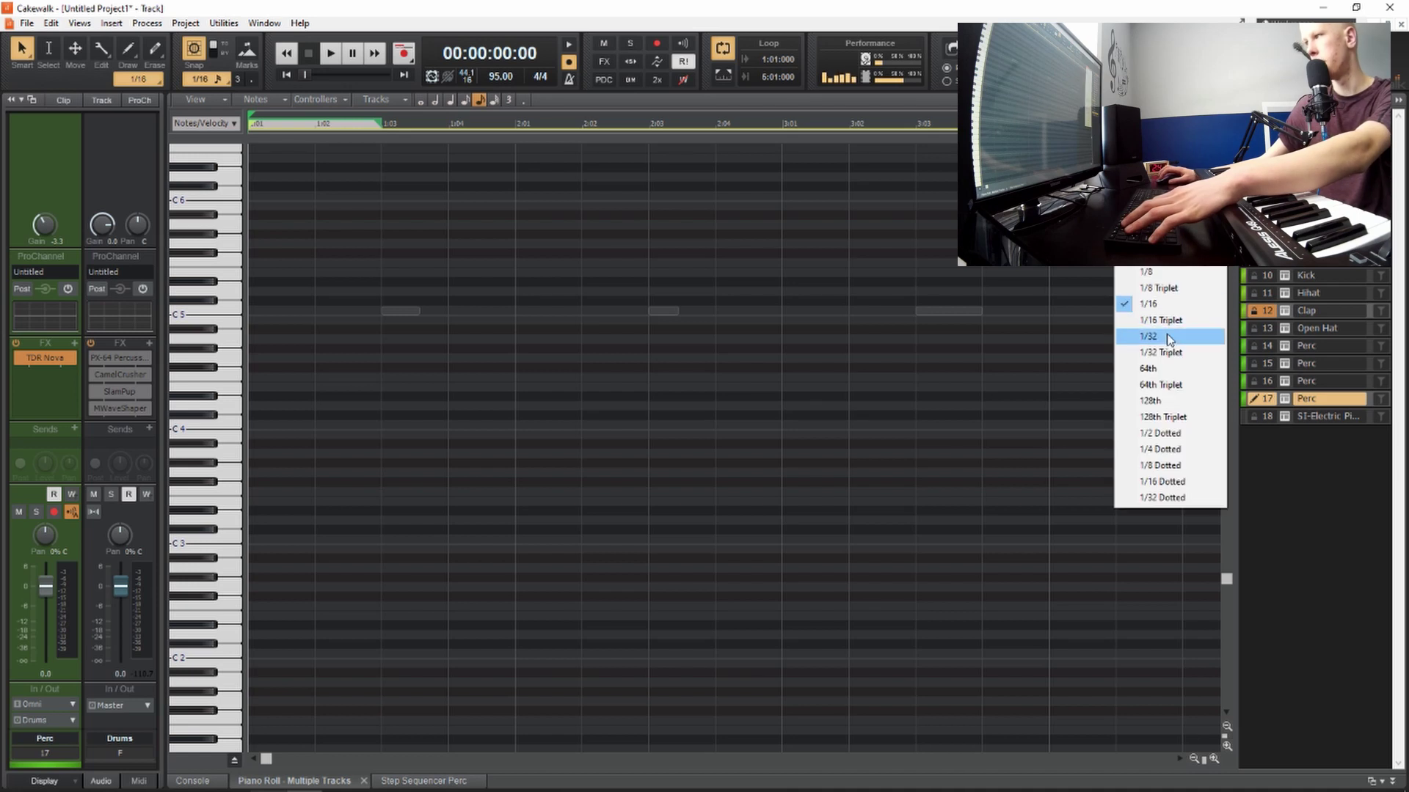
{"action": "left_click", "coordinate": [1173, 327]}
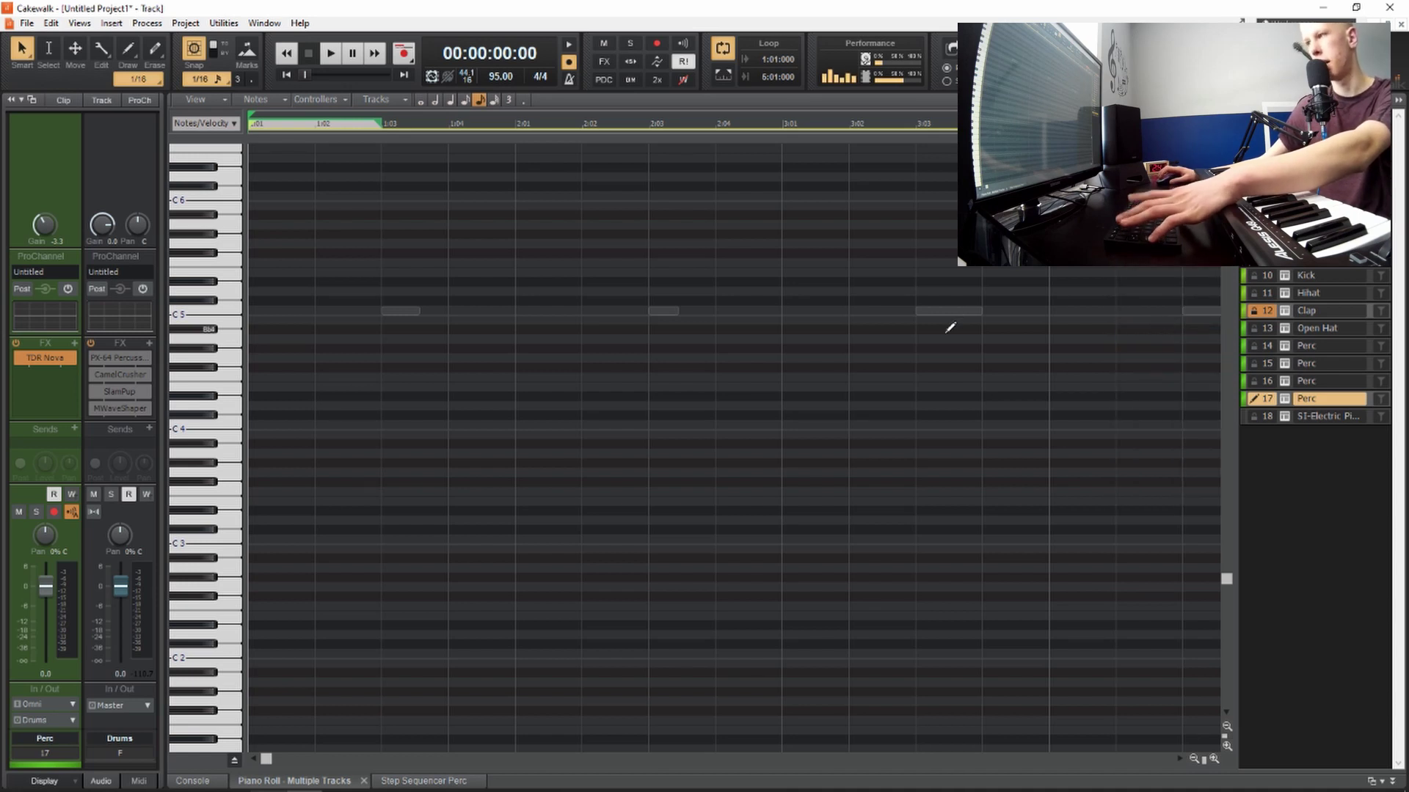
{"action": "key", "text": "t"}
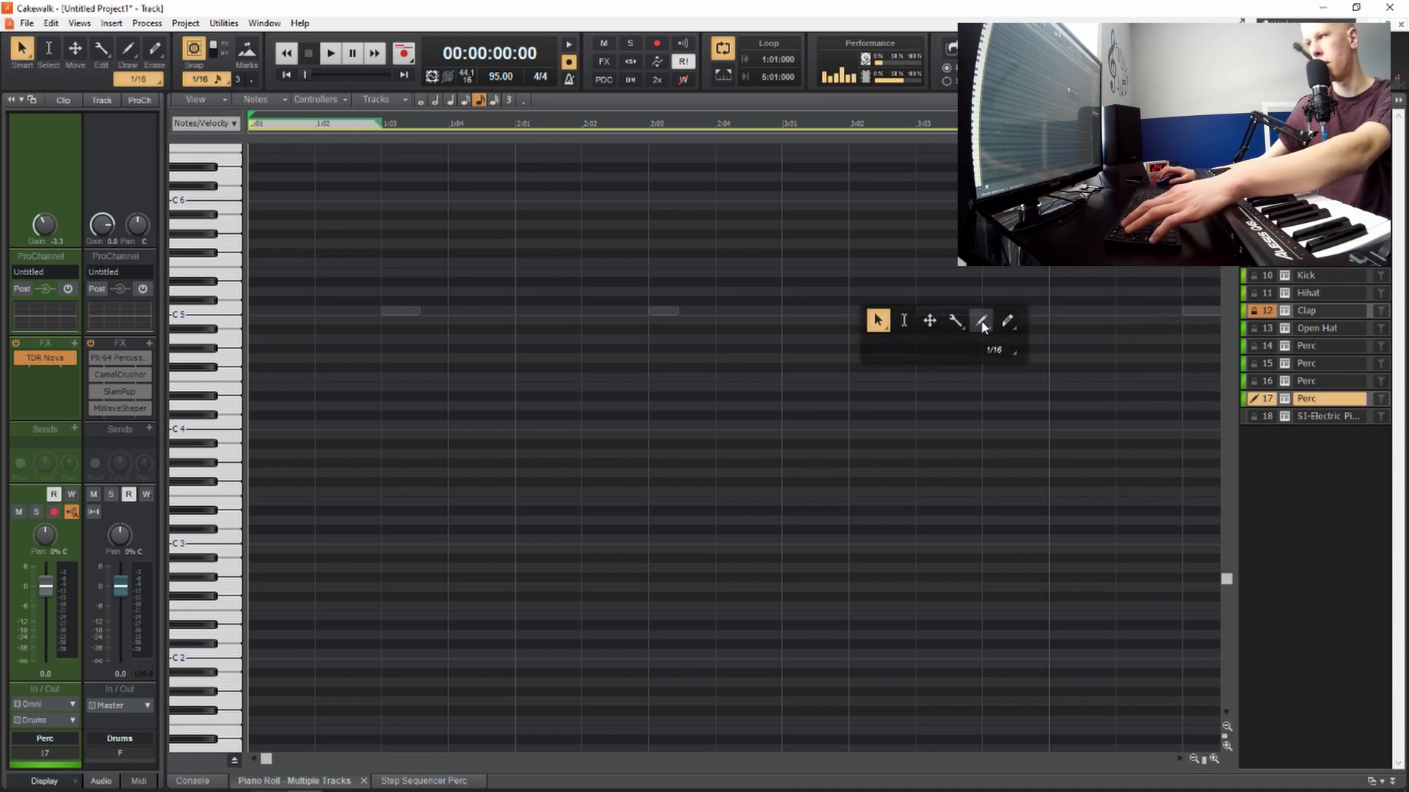
{"action": "left_click", "coordinate": [983, 327]}
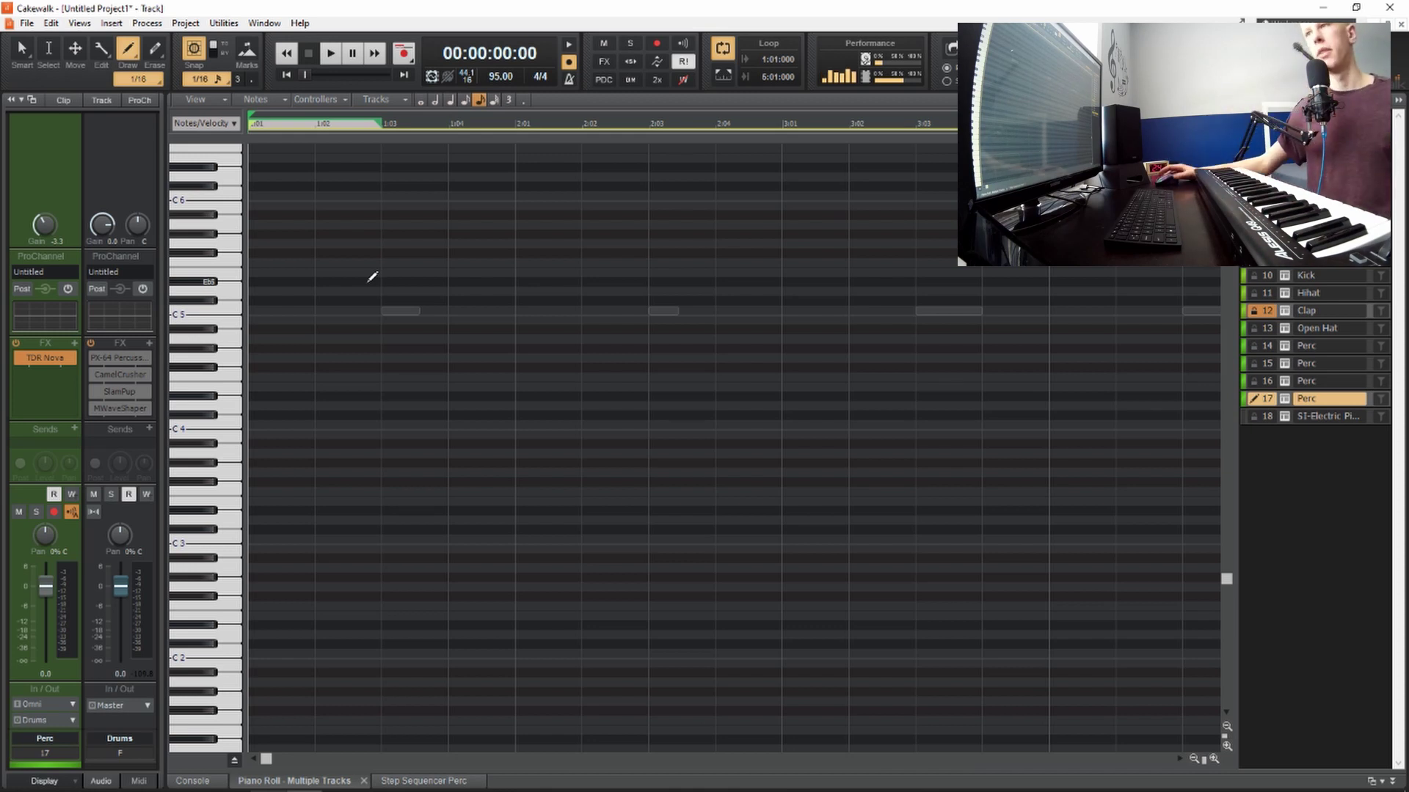
{"action": "scroll", "coordinate": [372, 277], "scroll_direction": "up", "scroll_amount": 1}
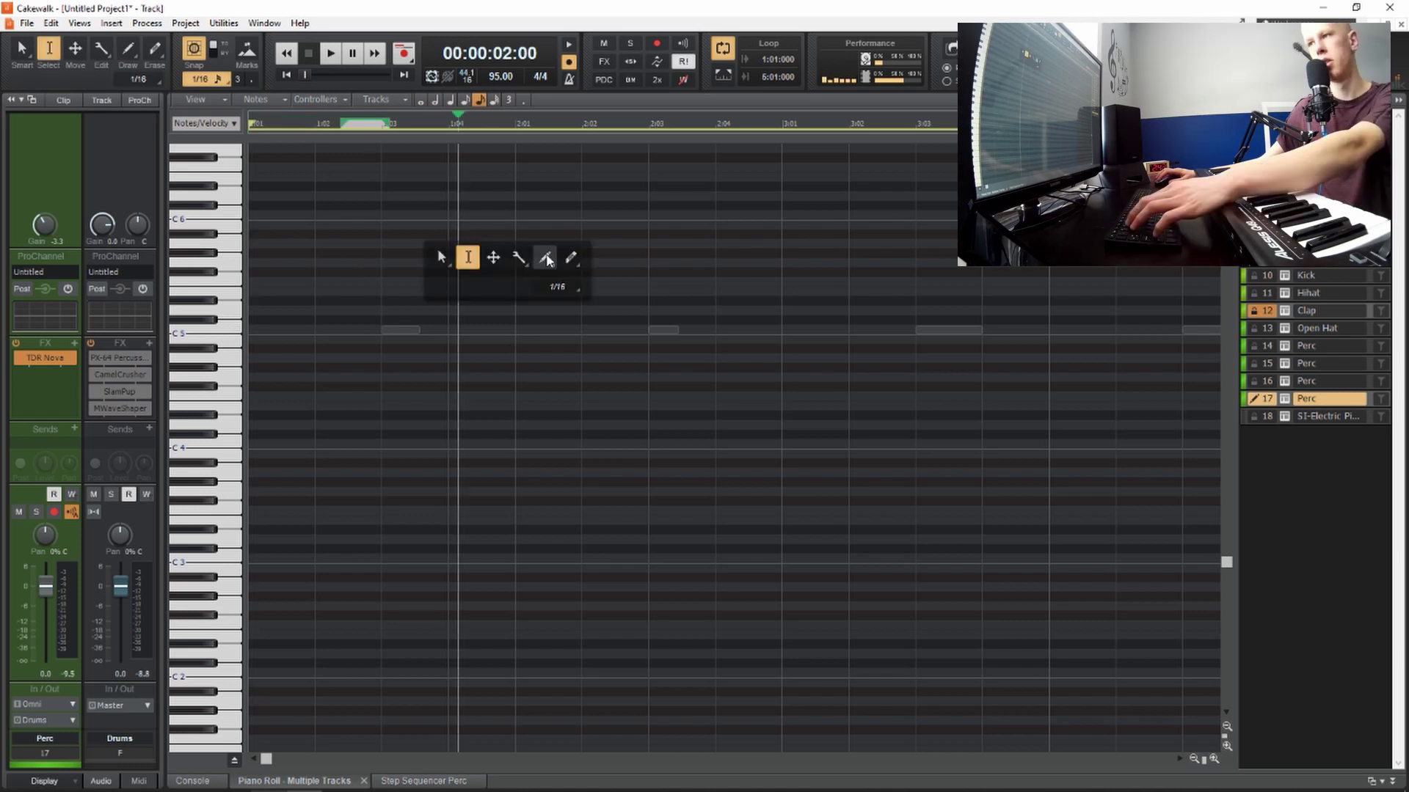
{"action": "left_click", "coordinate": [545, 257]}
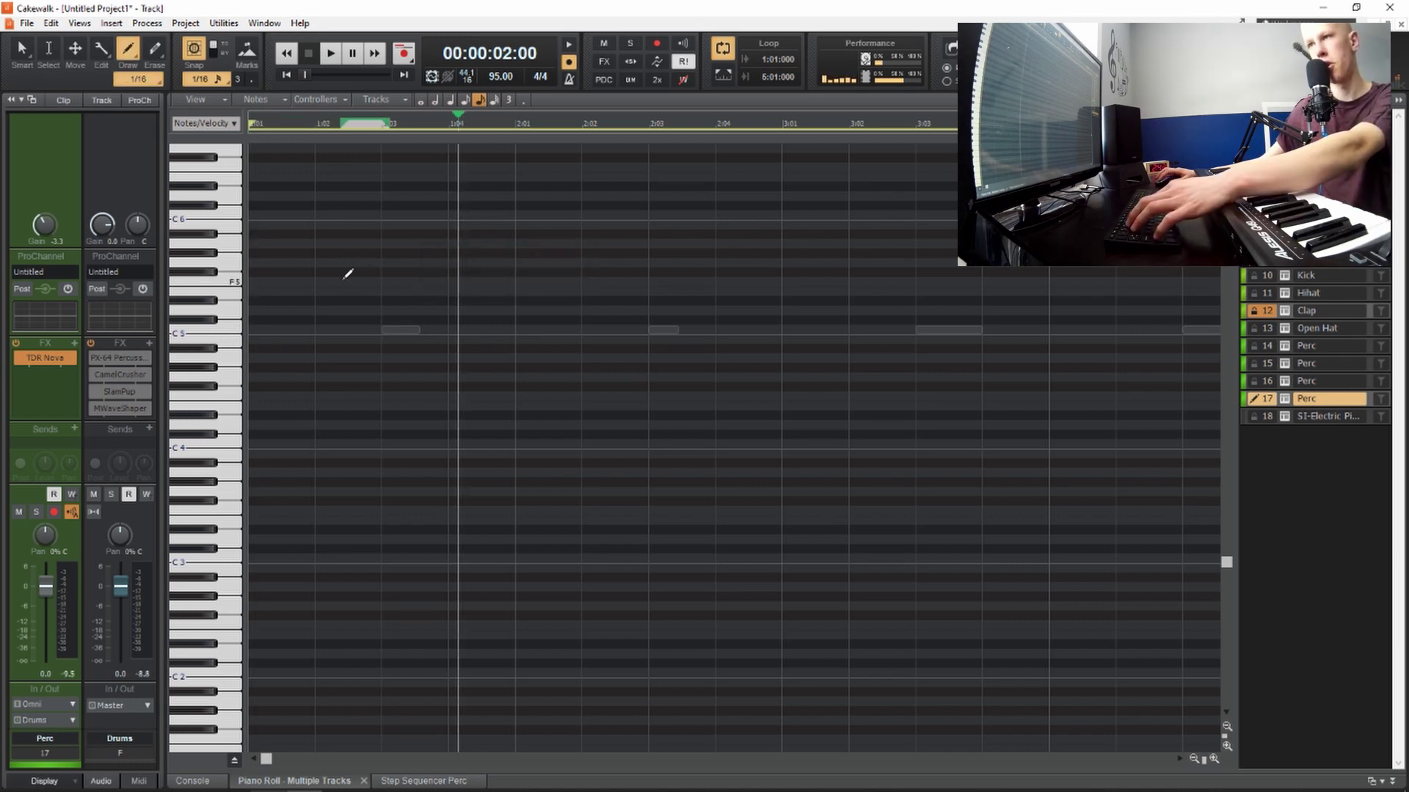
{"action": "left_click_drag", "start_coordinate": [344, 279], "coordinate": [386, 277]}
{"action": "key", "text": "w"}
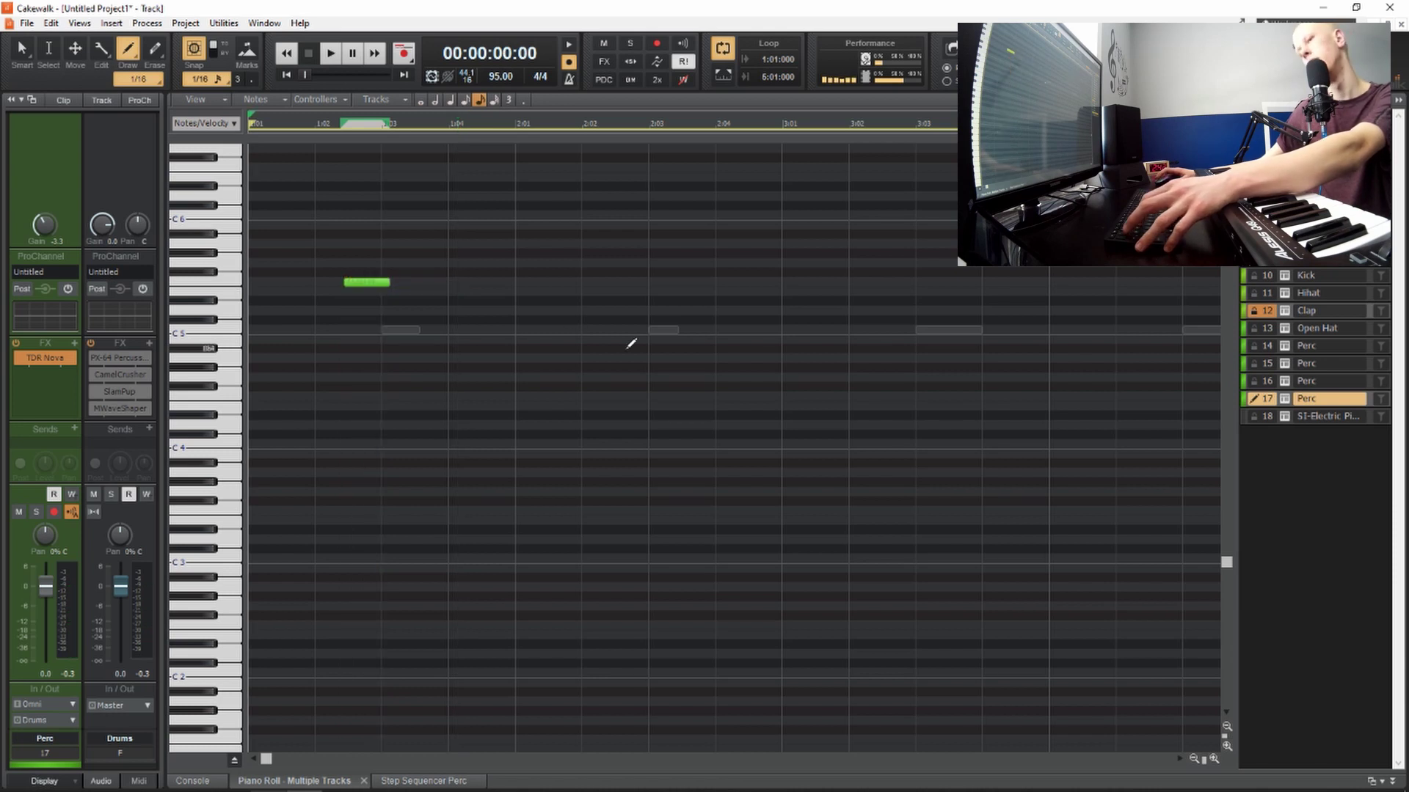
Select the F5 roll in track 17 Perc, open the velocity pane below the notes, and draw rising velocities across the roll
{"action": "key", "text": "space"}
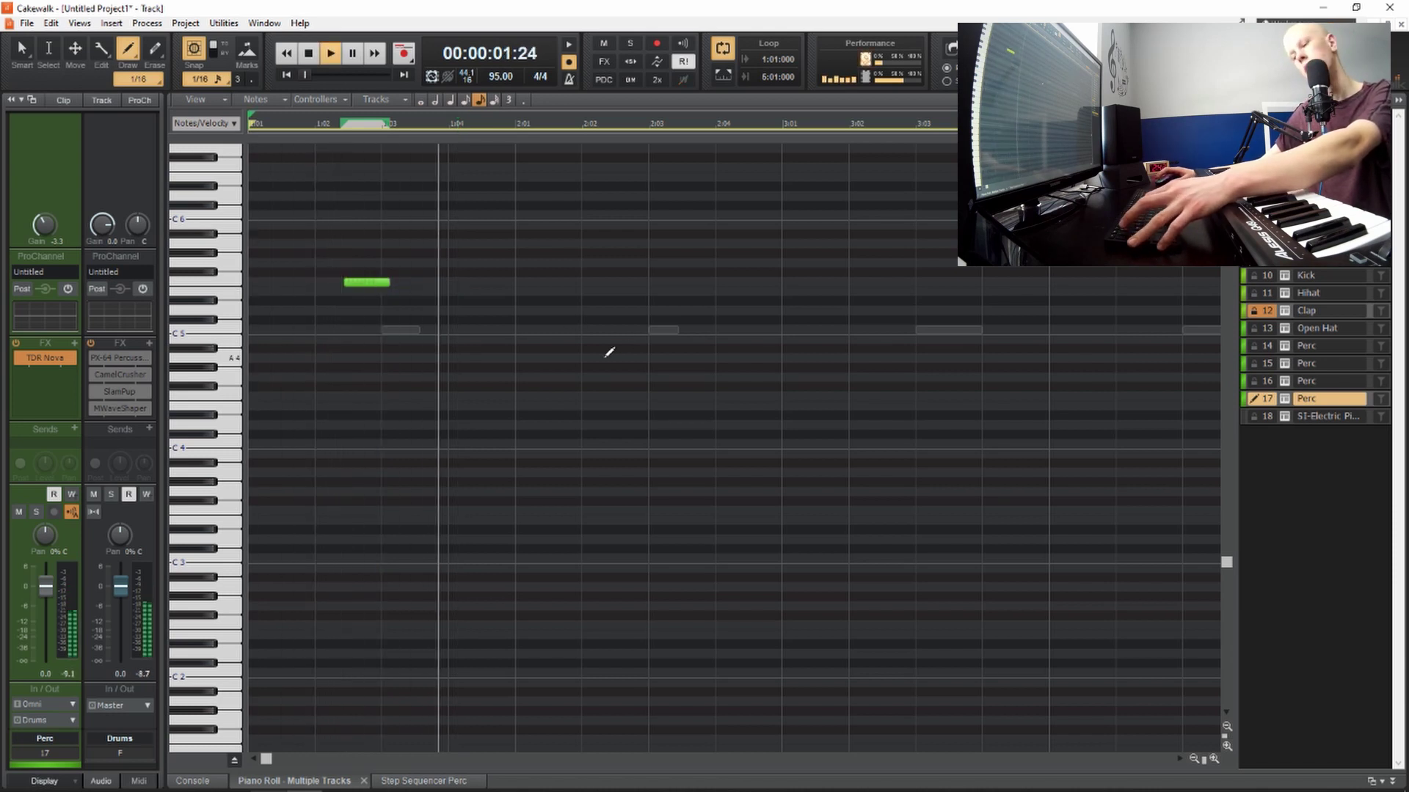
{"action": "key", "text": "t"}
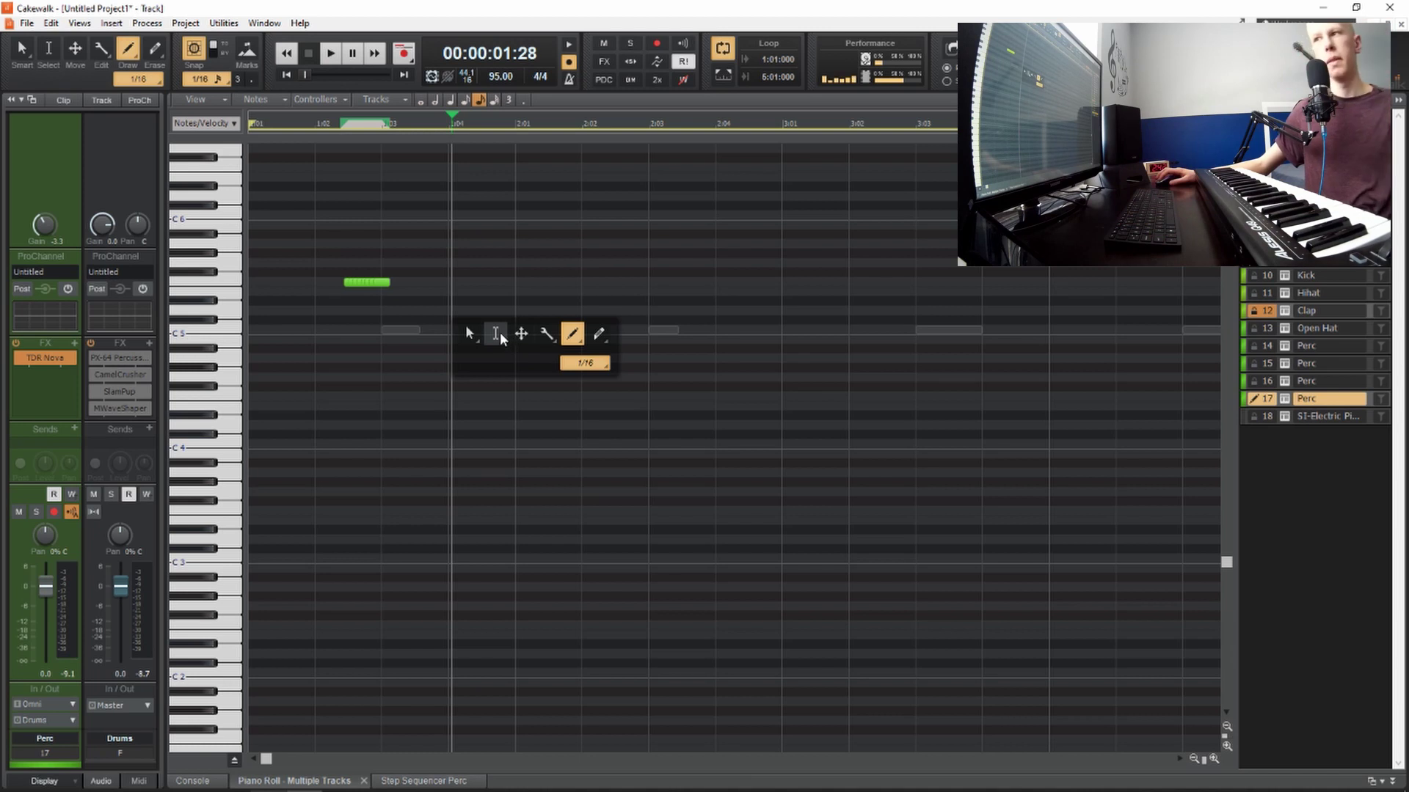
{"action": "left_click", "coordinate": [495, 333]}
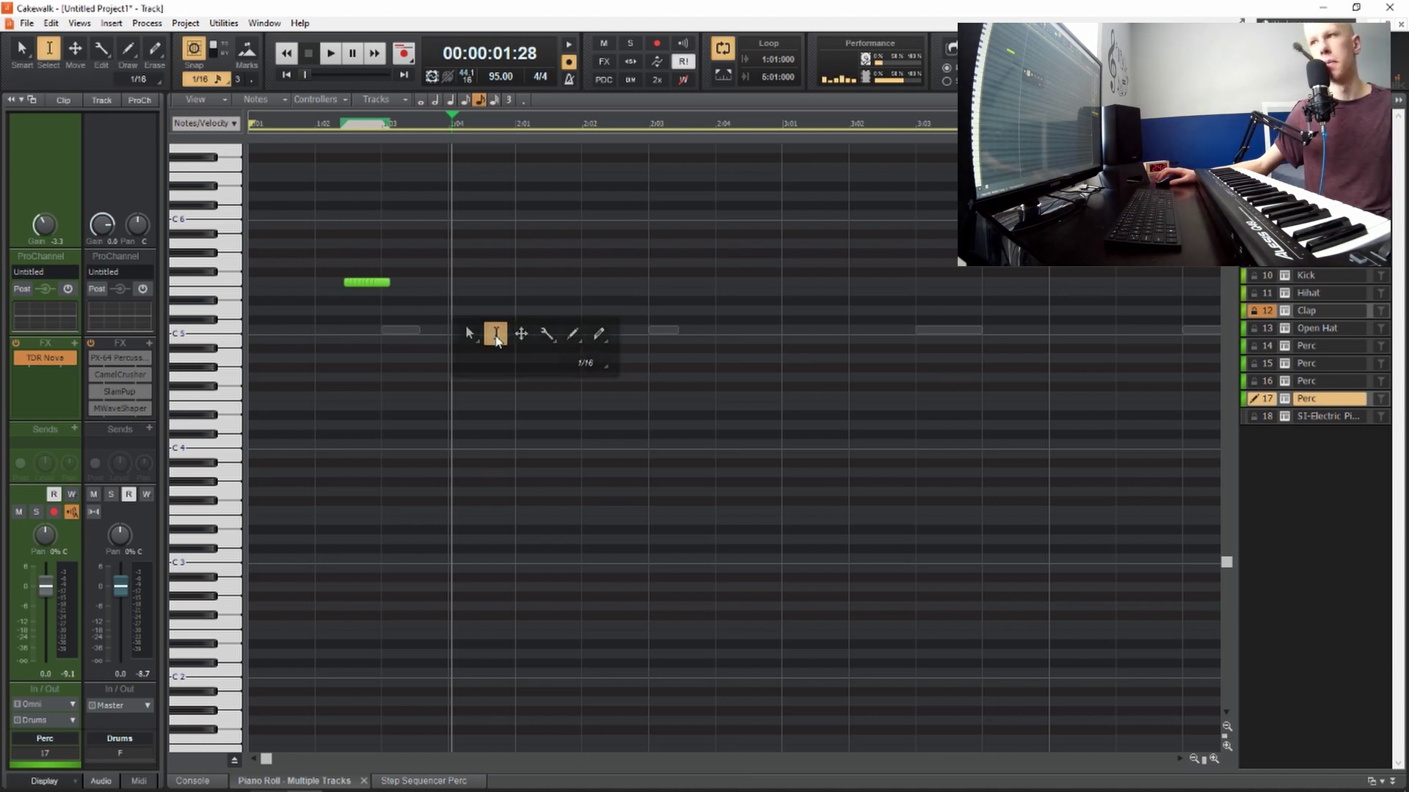
{"action": "left_click_drag", "start_coordinate": [303, 242], "coordinate": [458, 308]}
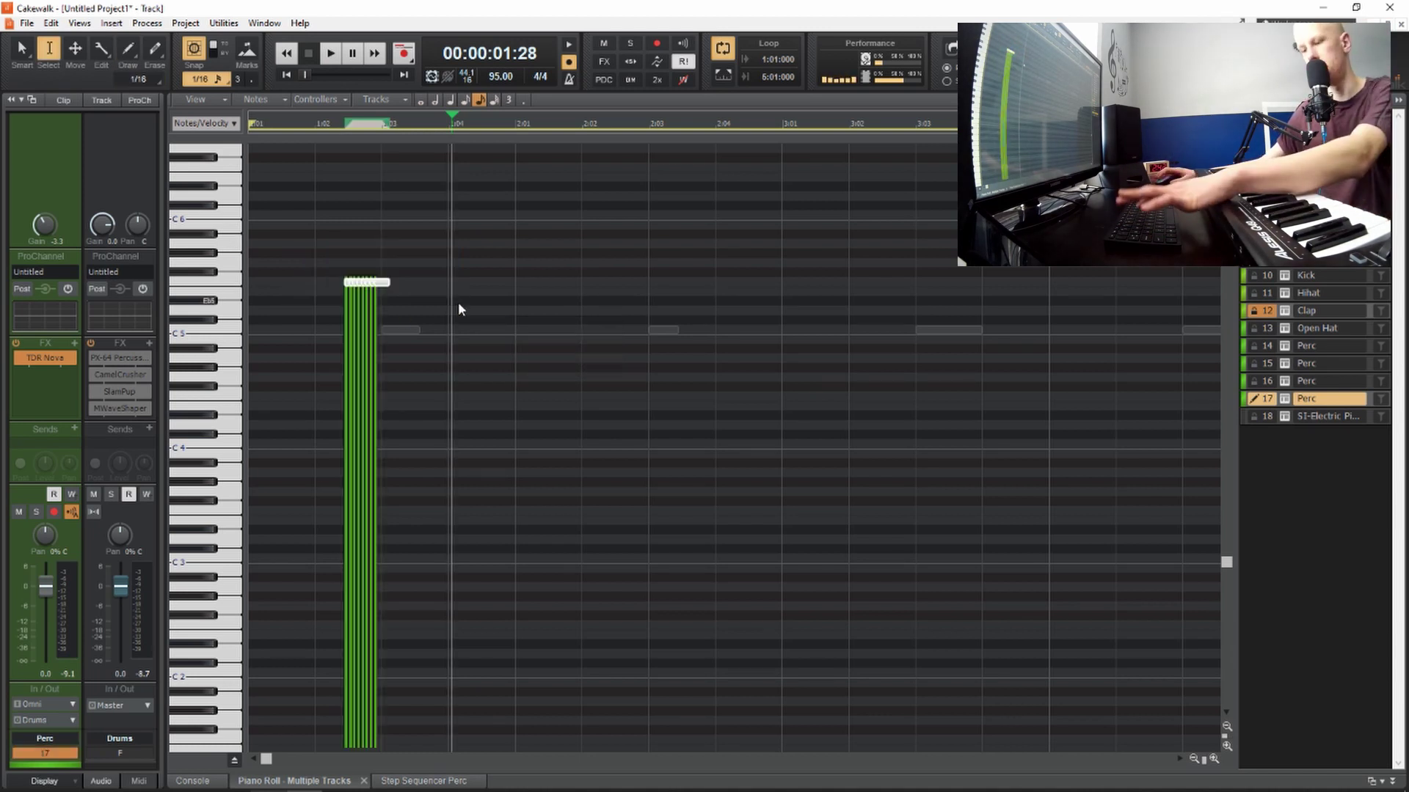
{"action": "key", "text": "t"}
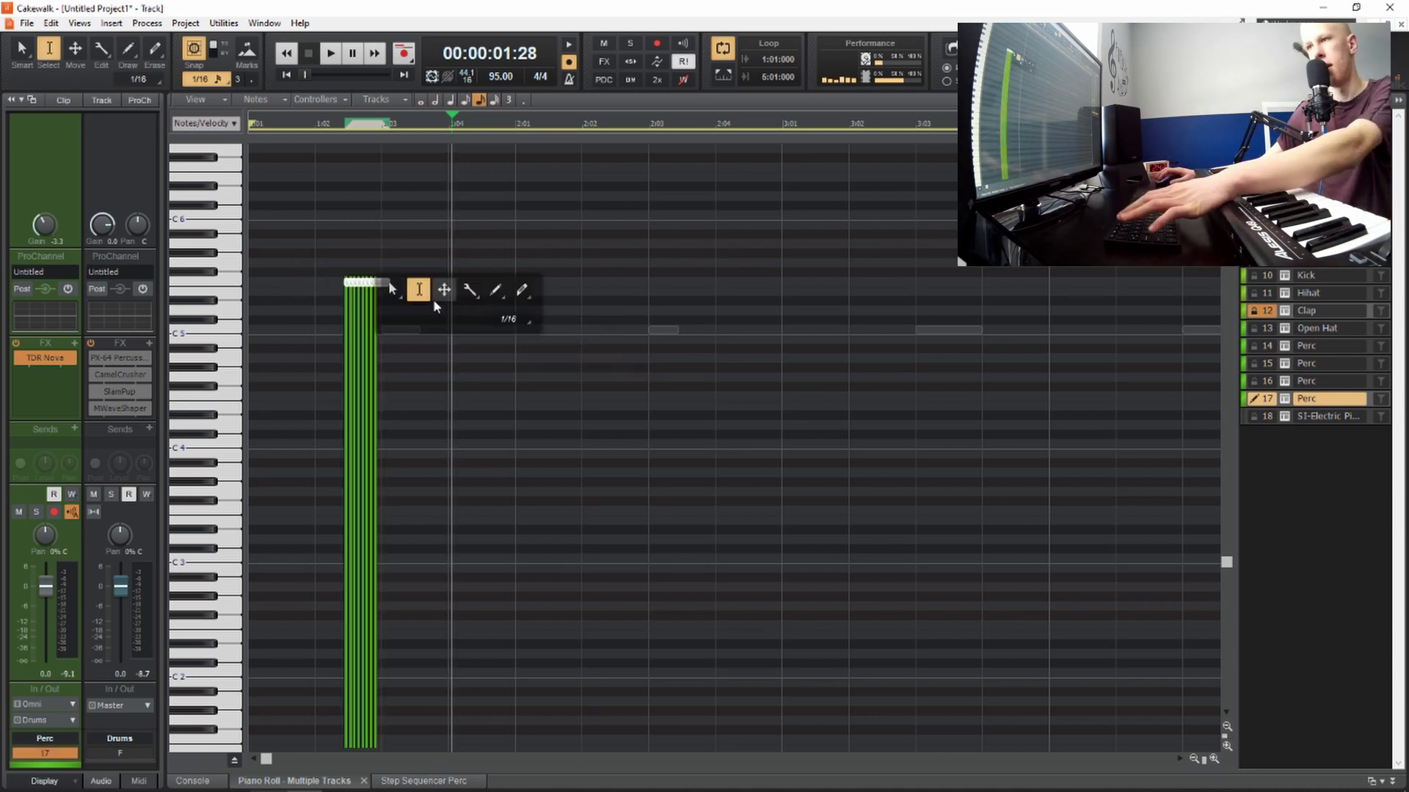
{"action": "left_click", "coordinate": [387, 289]}
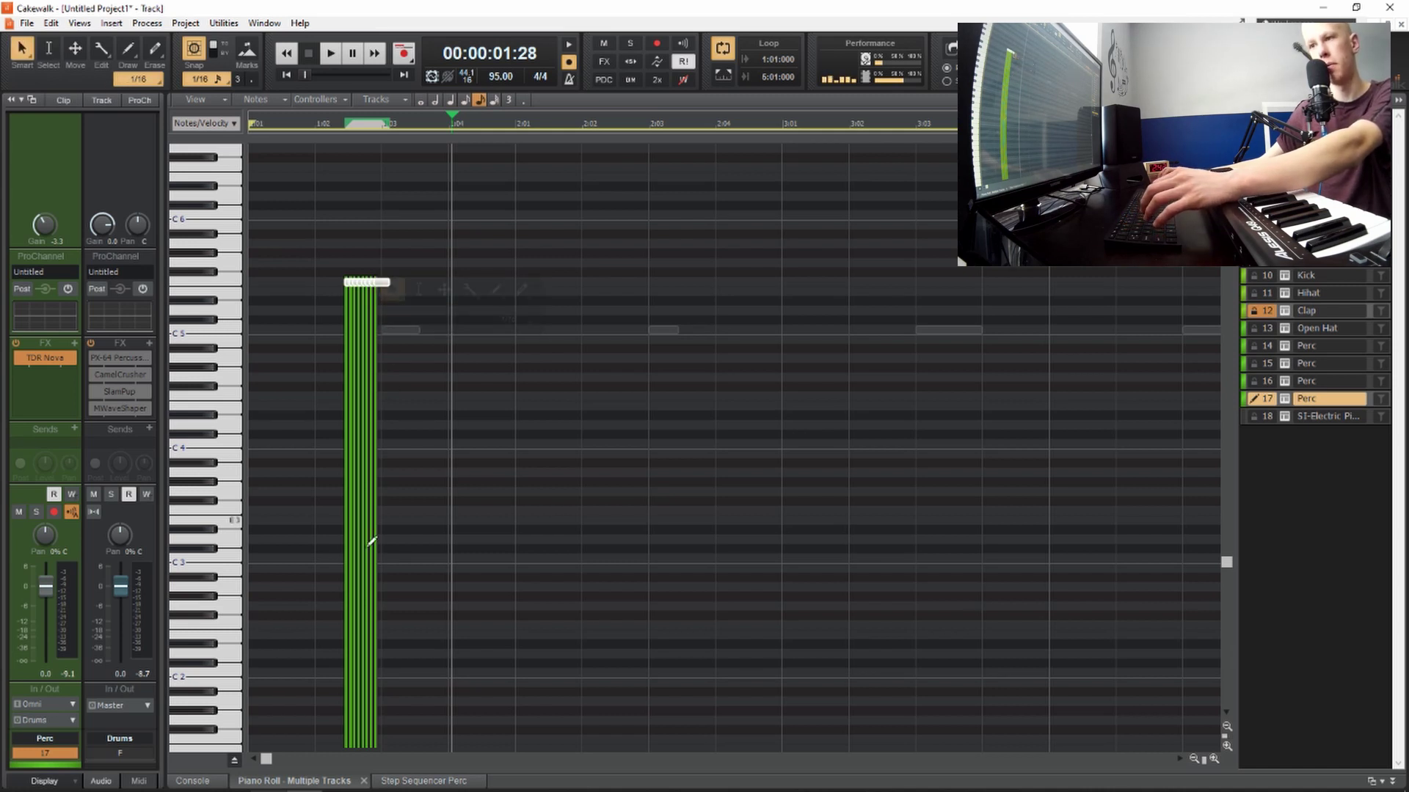
{"action": "left_click", "coordinate": [233, 763]}
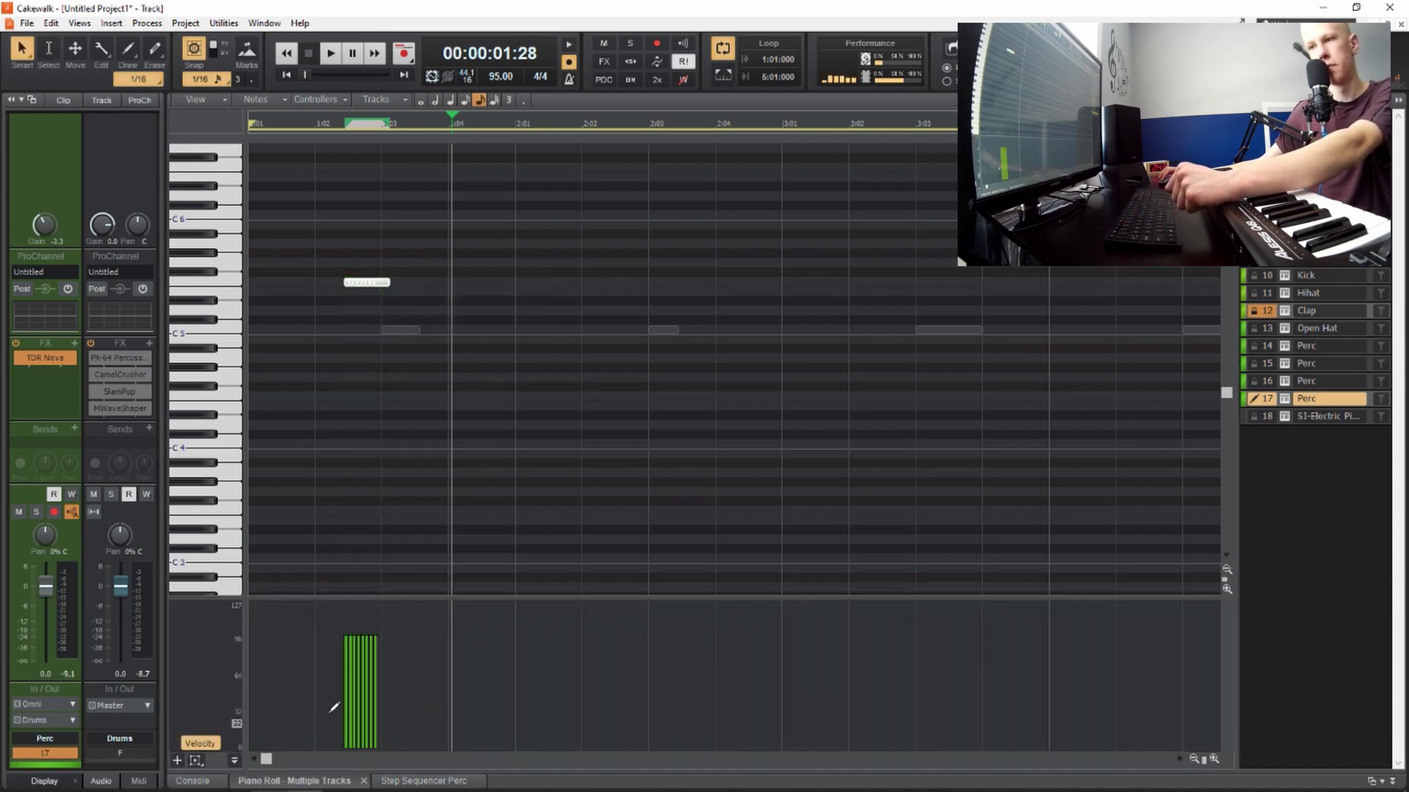
{"action": "left_click_drag", "start_coordinate": [343, 715], "coordinate": [353, 695]}
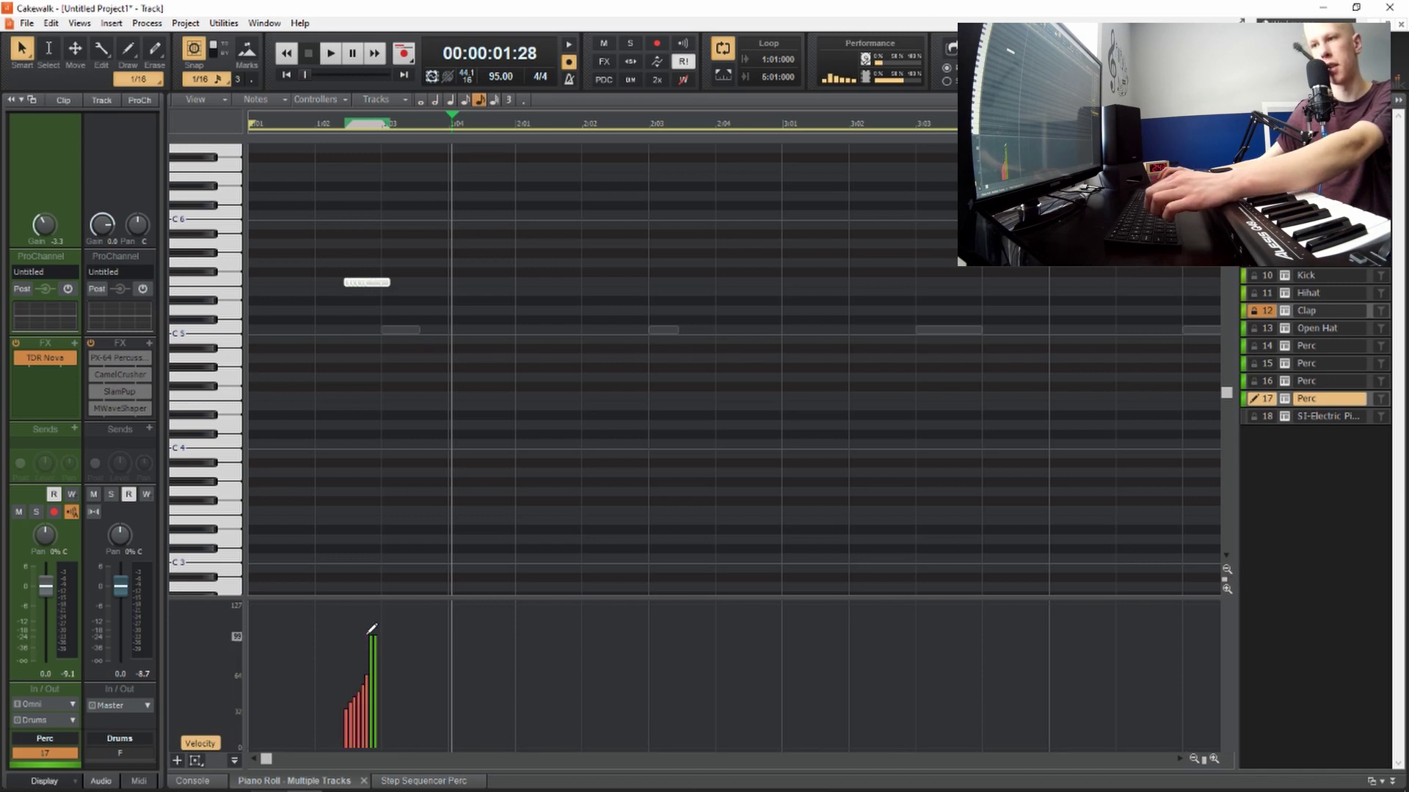
{"action": "left_click_drag", "start_coordinate": [371, 647], "coordinate": [370, 645]}
Lower the track 17 Perc volume while auditioning the roll with the rest of the beat
{"action": "key", "text": "space"}
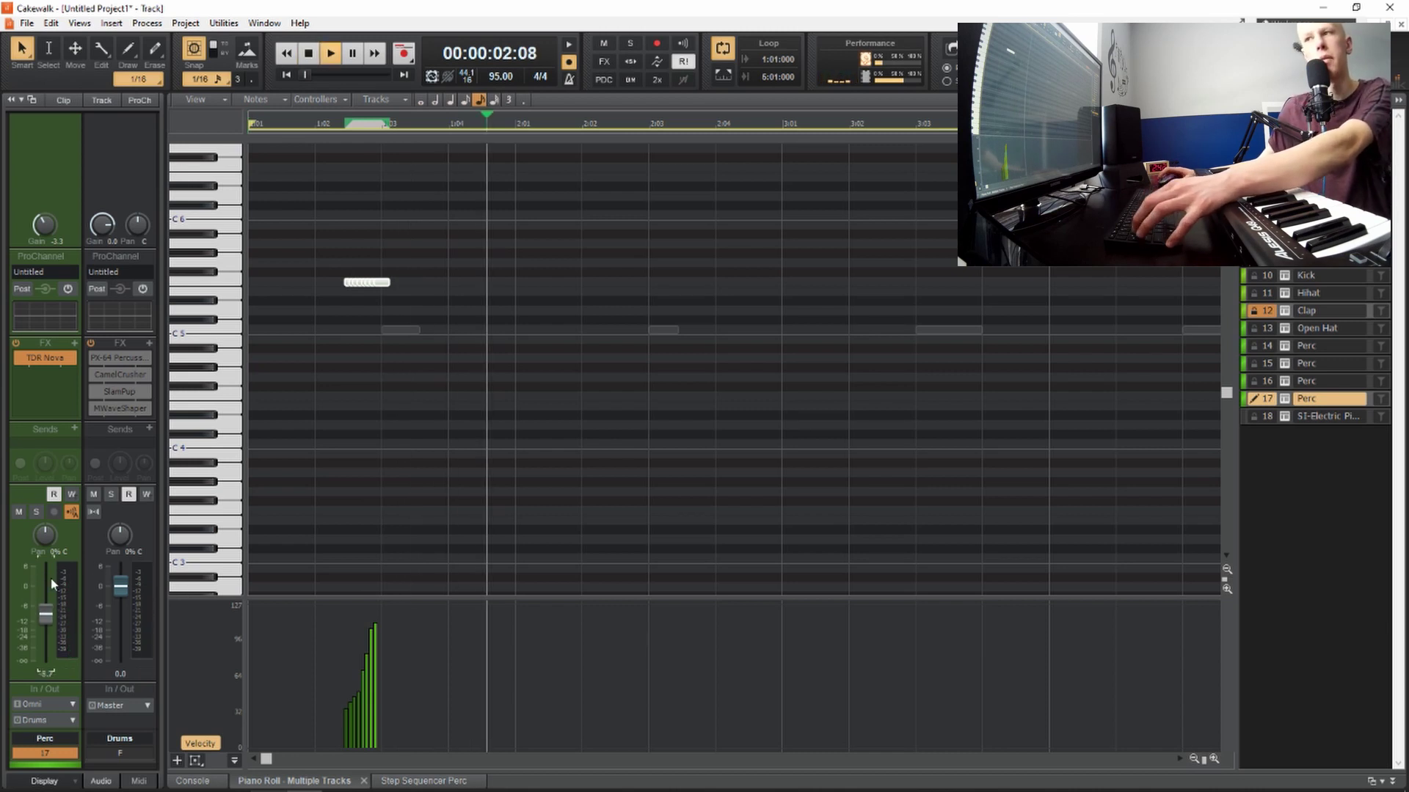
{"action": "key", "text": "space"}
{"action": "key", "text": "space"}
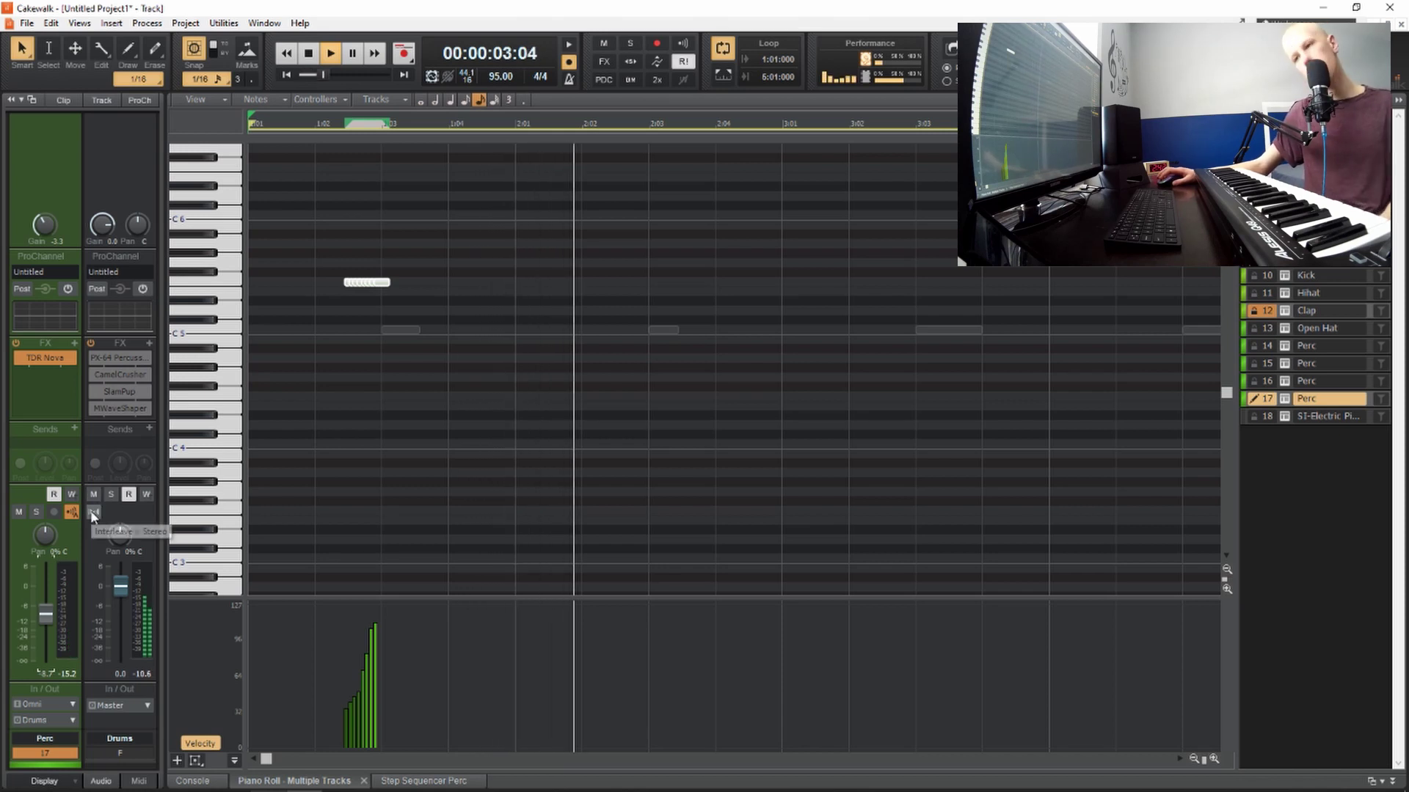
Transpose the selected Perc roll by -2 semitones and play the pattern from the start
{"action": "key", "text": "t"}
{"action": "left_click", "coordinate": [171, 445]}
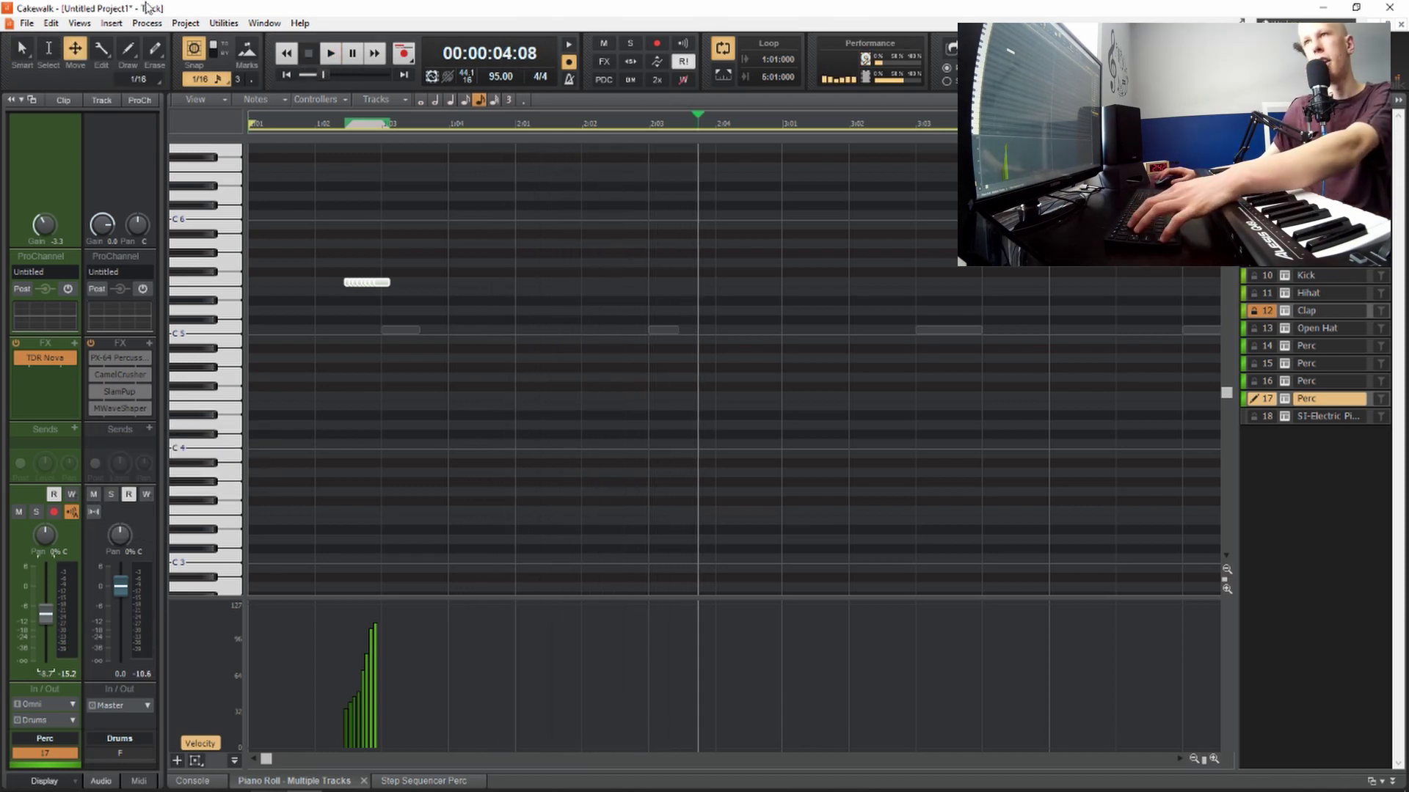
{"action": "left_click", "coordinate": [135, 26]}
{"action": "left_click", "coordinate": [151, 94]}
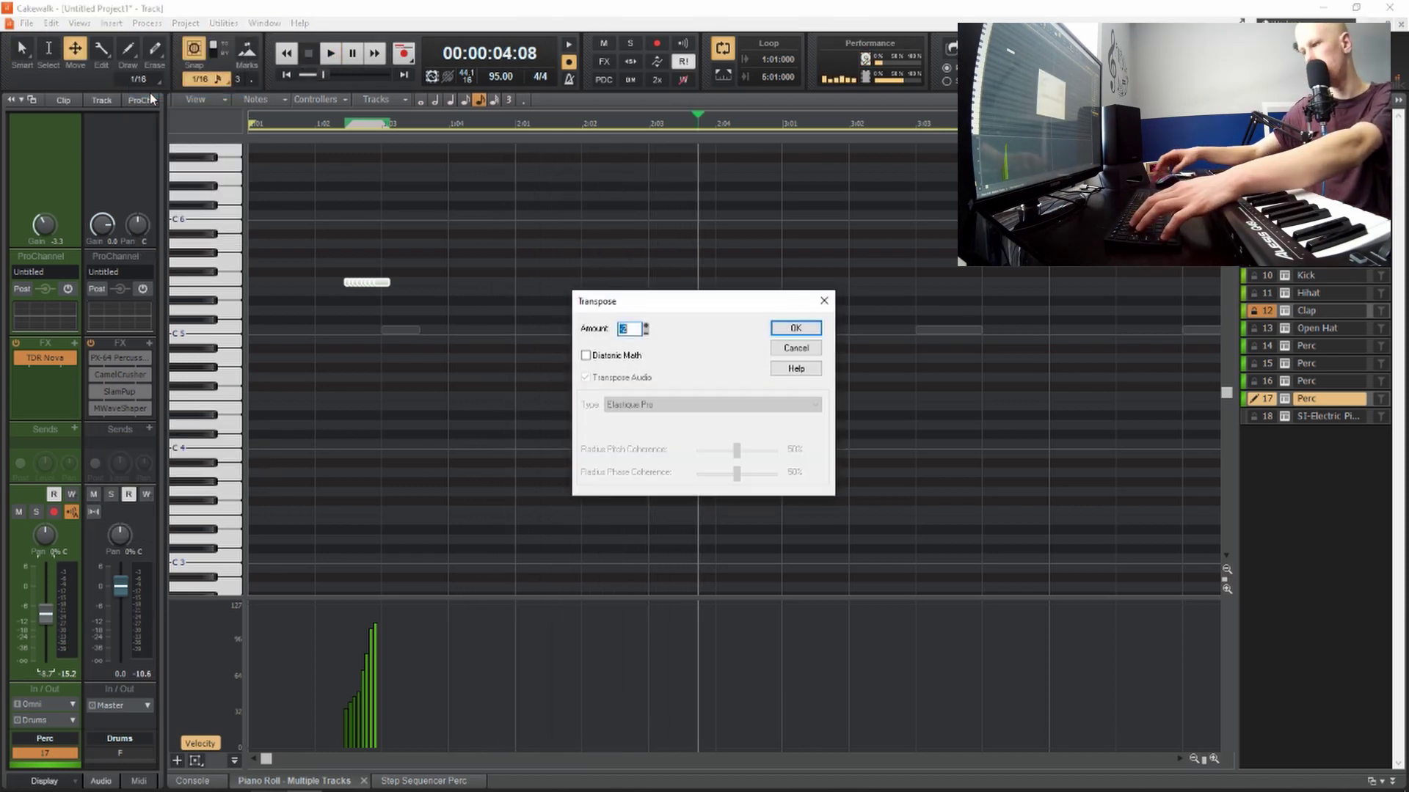
{"action": "key", "text": "Return"}
{"action": "key", "text": "w"}
{"action": "key", "text": "space"}
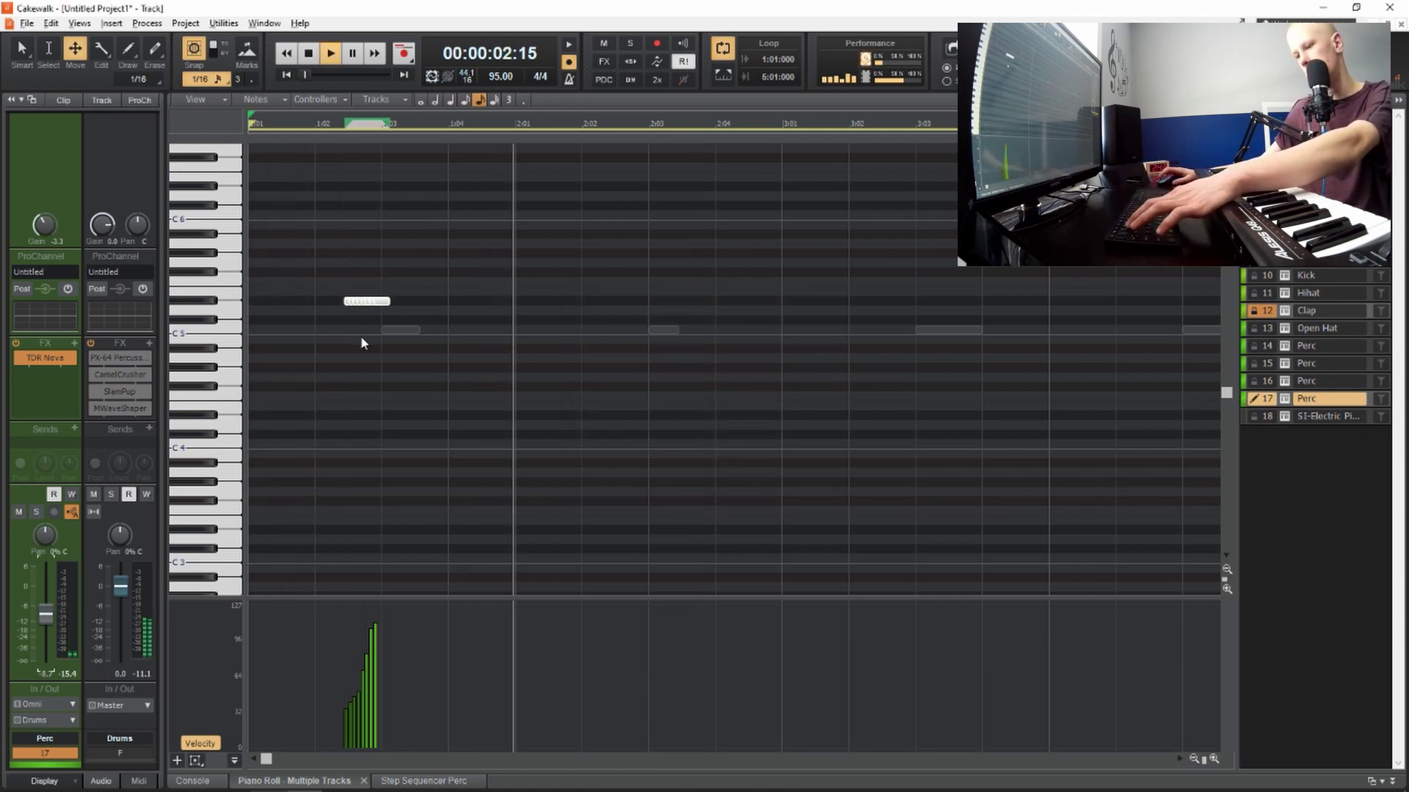
Copy the Perc roll onto D5 from midway through beat 3:02 into the clap at 3:03, and start playback
{"action": "key", "text": "t"}
{"action": "left_click", "coordinate": [269, 314]}
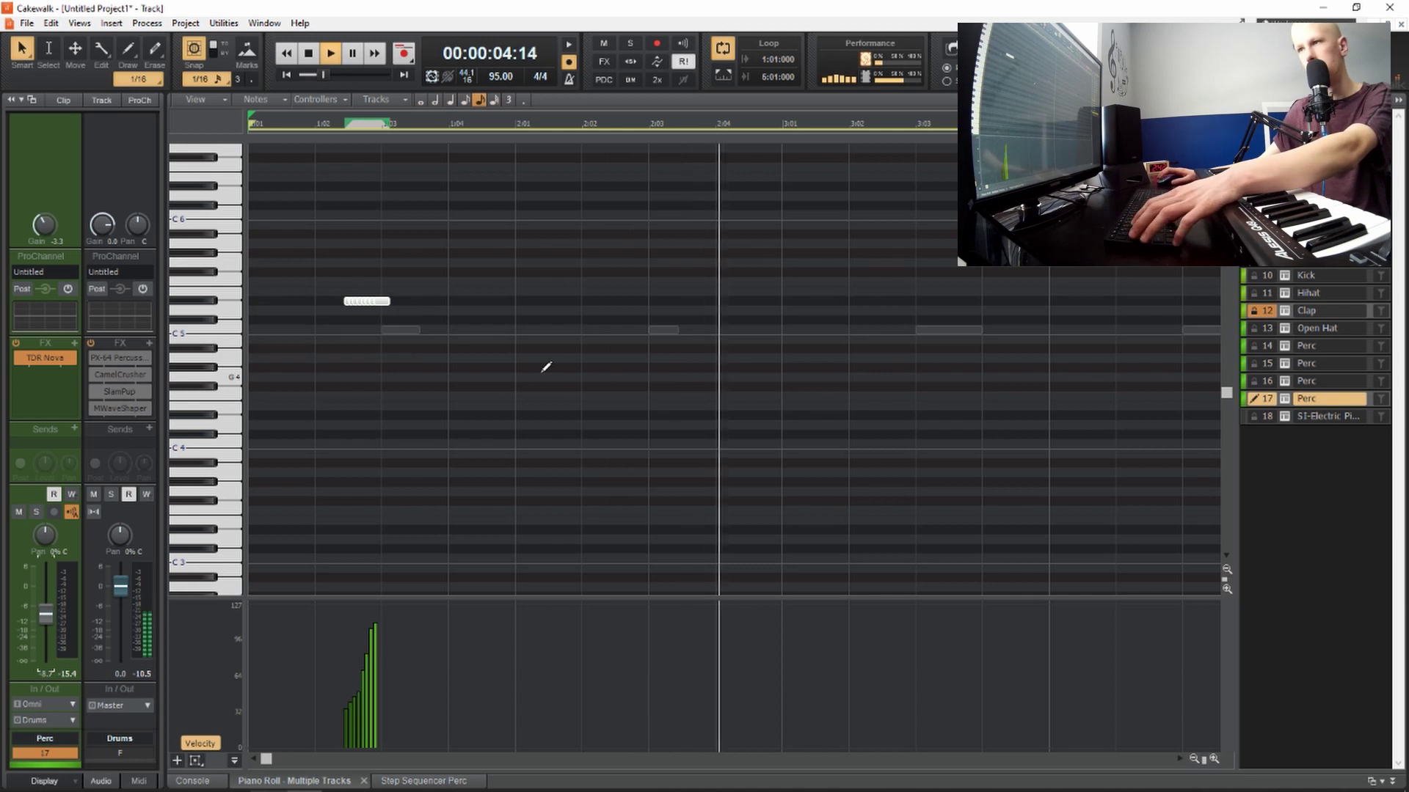
{"action": "key", "text": "t"}
{"action": "left_click", "coordinate": [366, 294]}
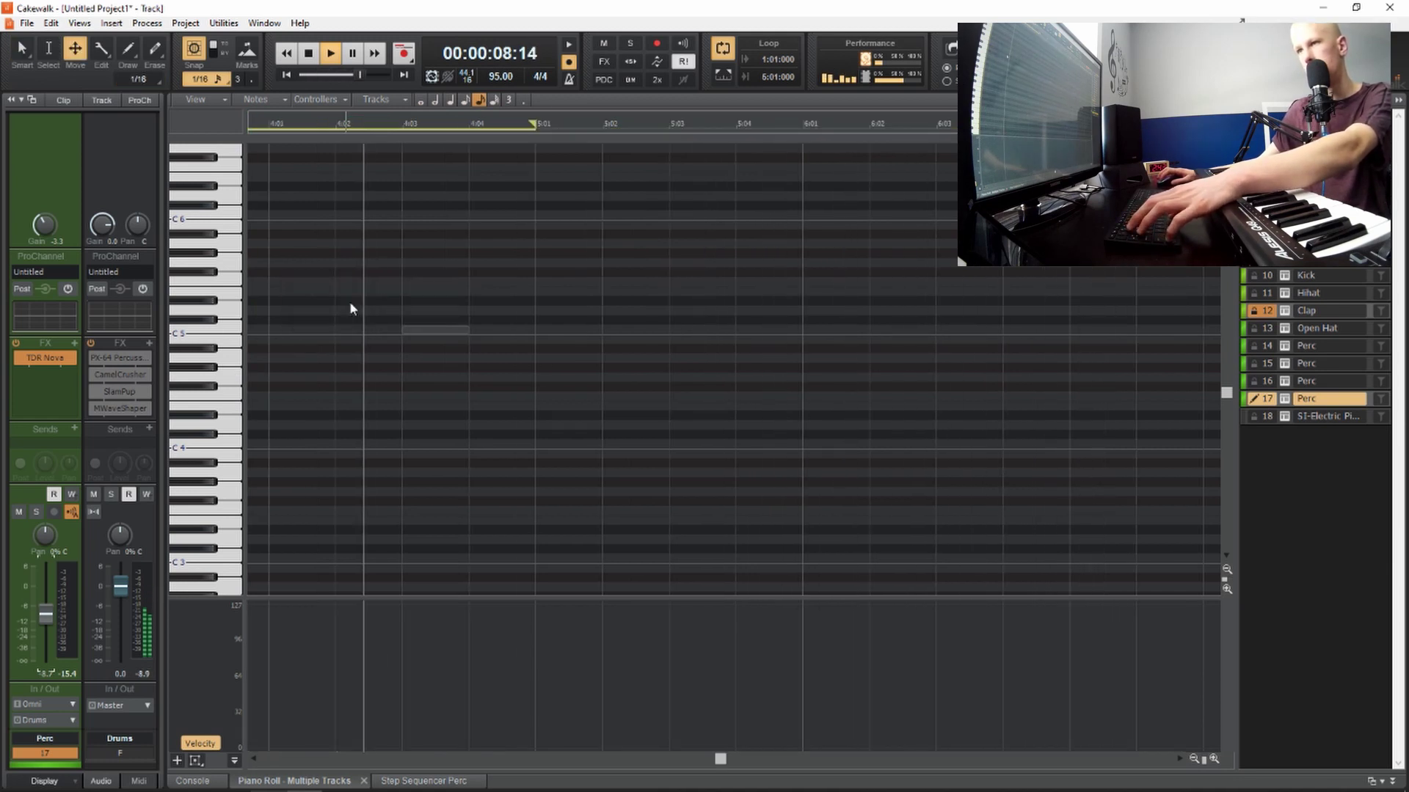
{"action": "key", "text": "space"}
{"action": "scroll", "coordinate": [364, 311], "scroll_direction": "left", "scroll_amount": 8}
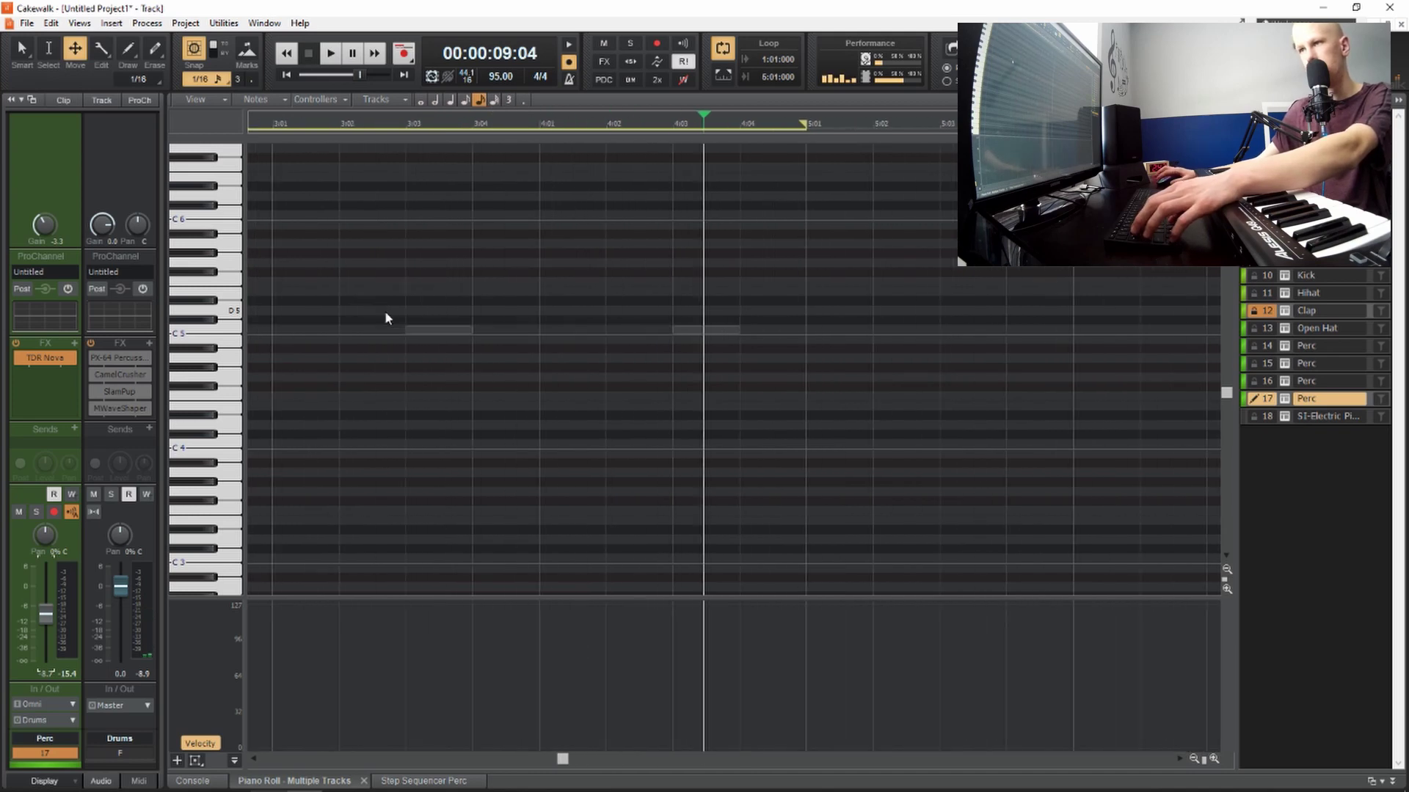
{"action": "scroll", "coordinate": [397, 331], "scroll_direction": "left", "scroll_amount": 2}
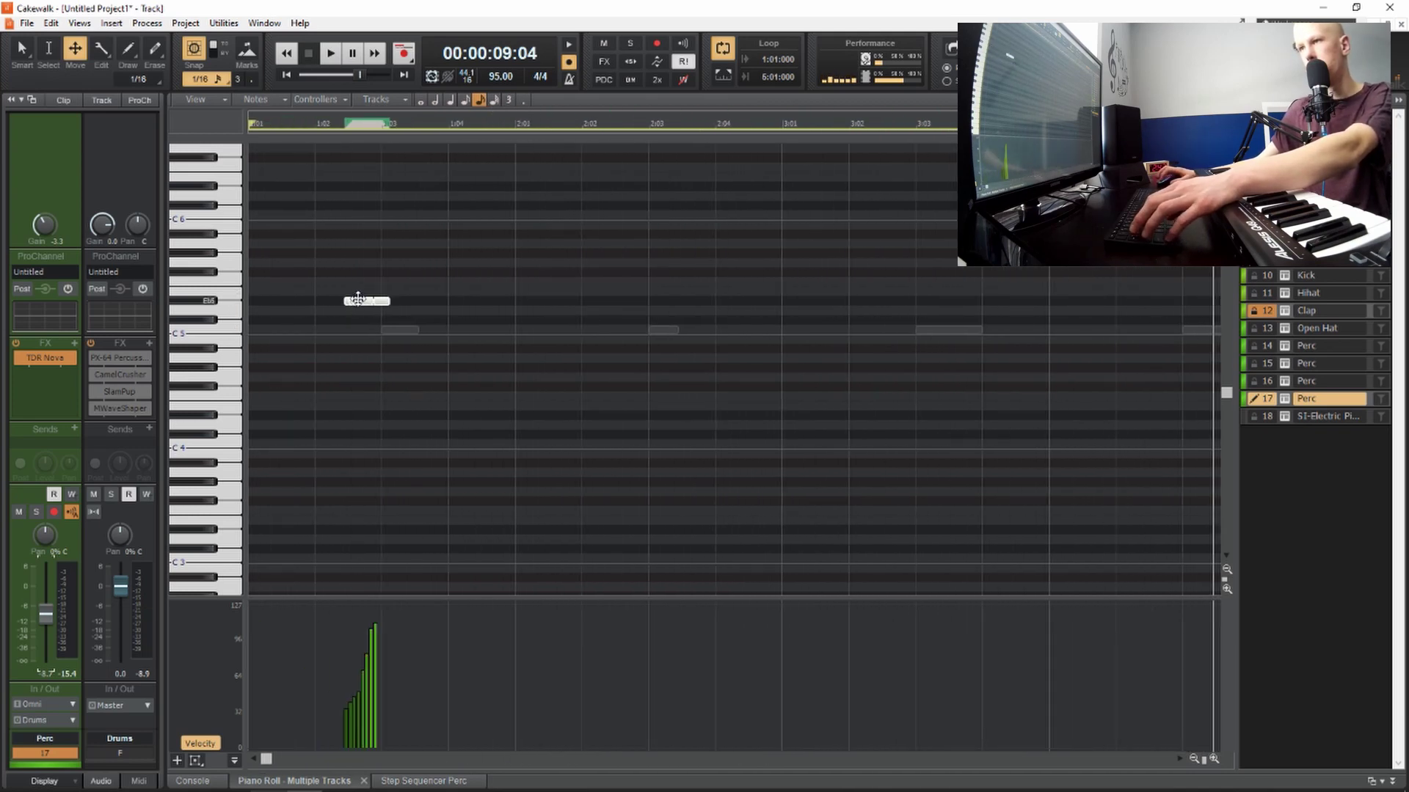
{"action": "left_click_drag", "start_coordinate": [358, 299], "coordinate": [896, 310]}
{"action": "key", "text": "space"}
Draw a run of seven short, overlapping notes descending from E6 to F5, starting at beat 2:04 in track 17 Perc
{"action": "key", "text": "t"}
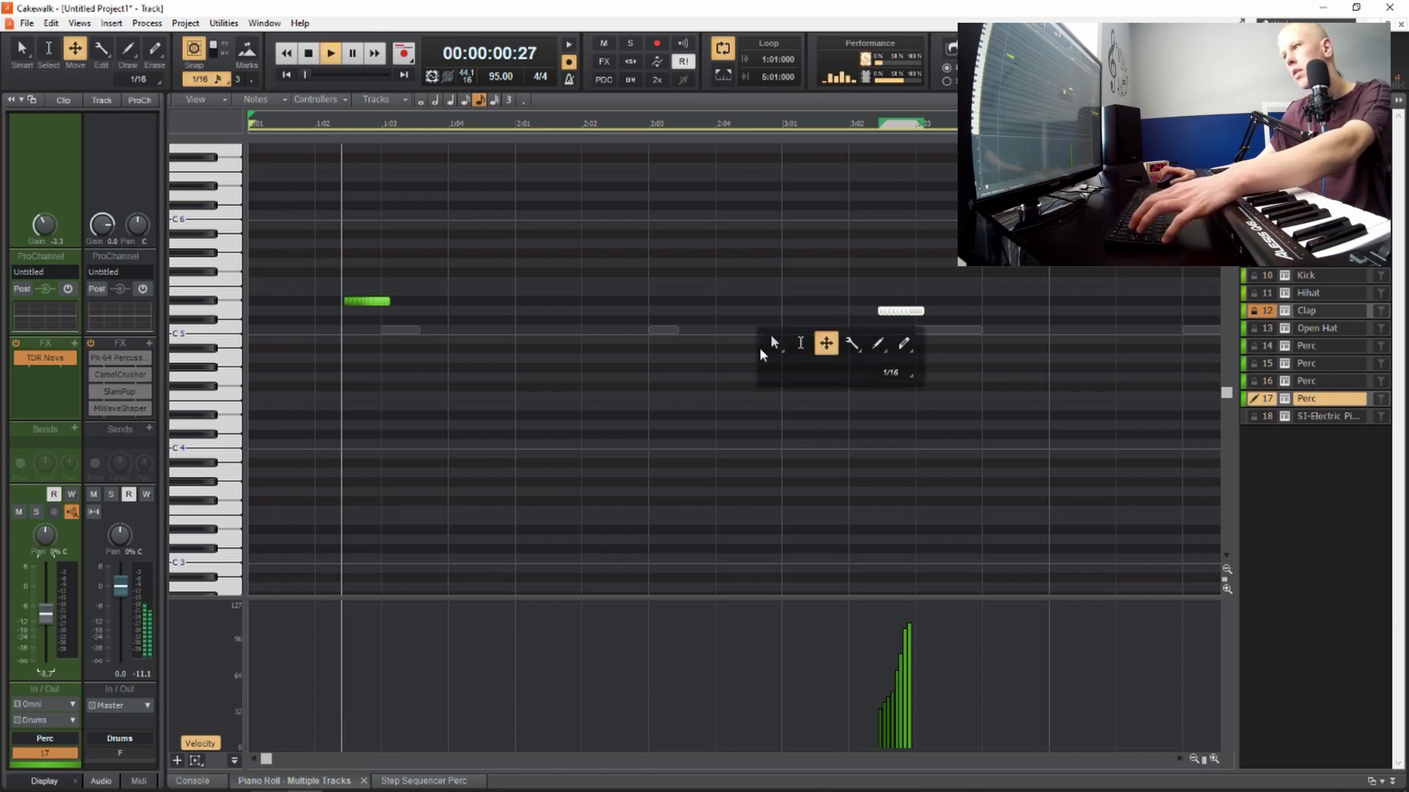
{"action": "left_click", "coordinate": [774, 343]}
{"action": "scroll", "coordinate": [774, 358], "scroll_direction": "down", "scroll_amount": 3}
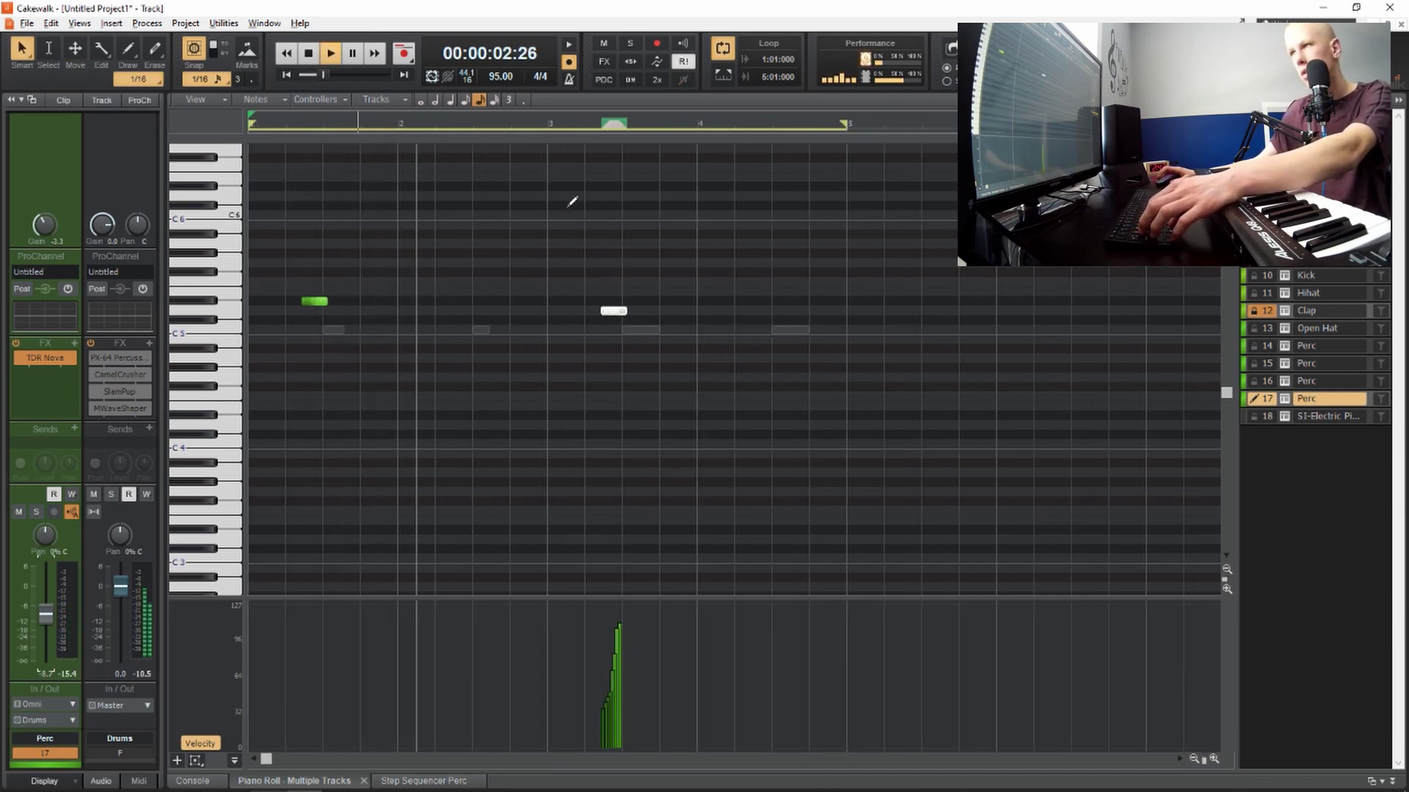
{"action": "scroll", "coordinate": [568, 207], "scroll_direction": "up", "scroll_amount": 3}
{"action": "key", "text": "space"}
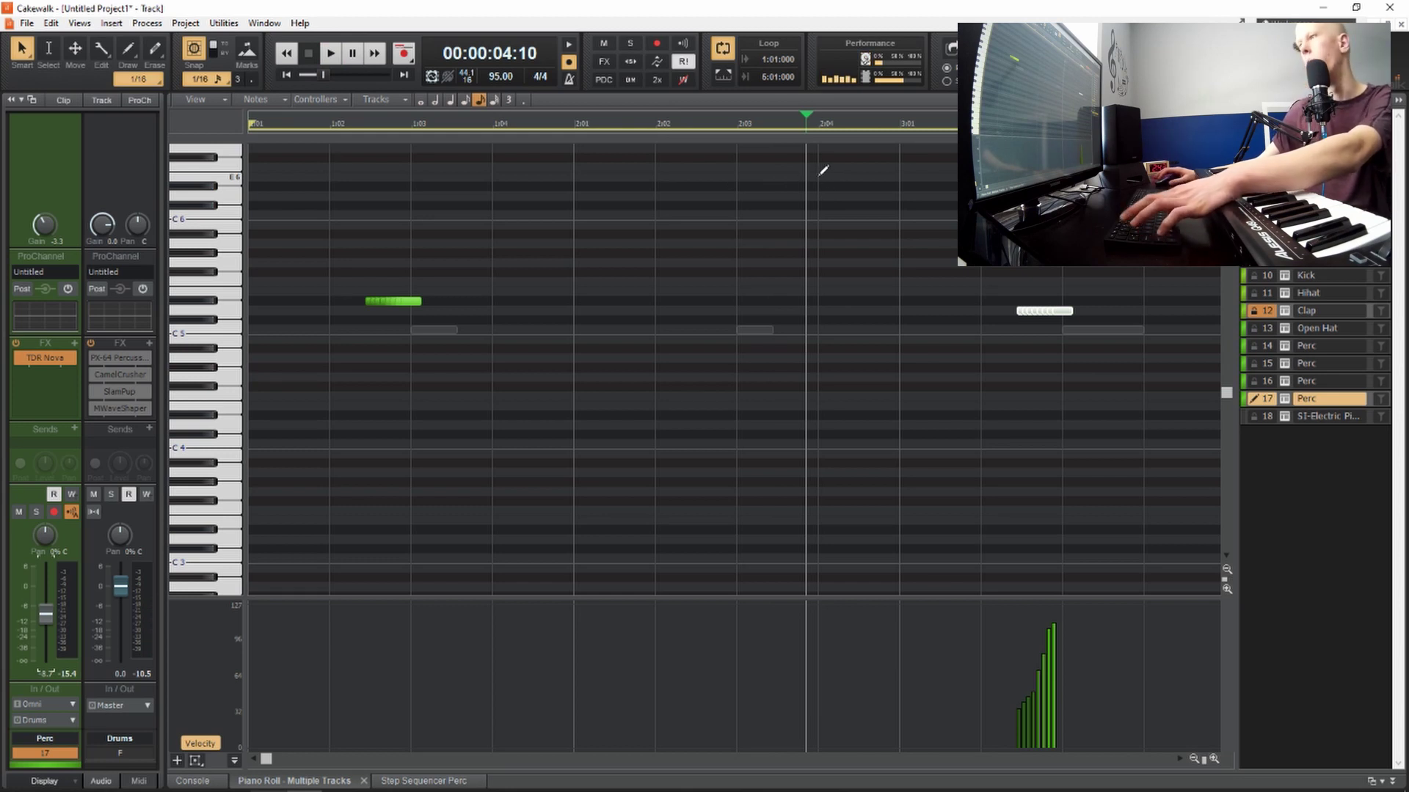
{"action": "key", "text": "t"}
{"action": "left_click", "coordinate": [857, 164]}
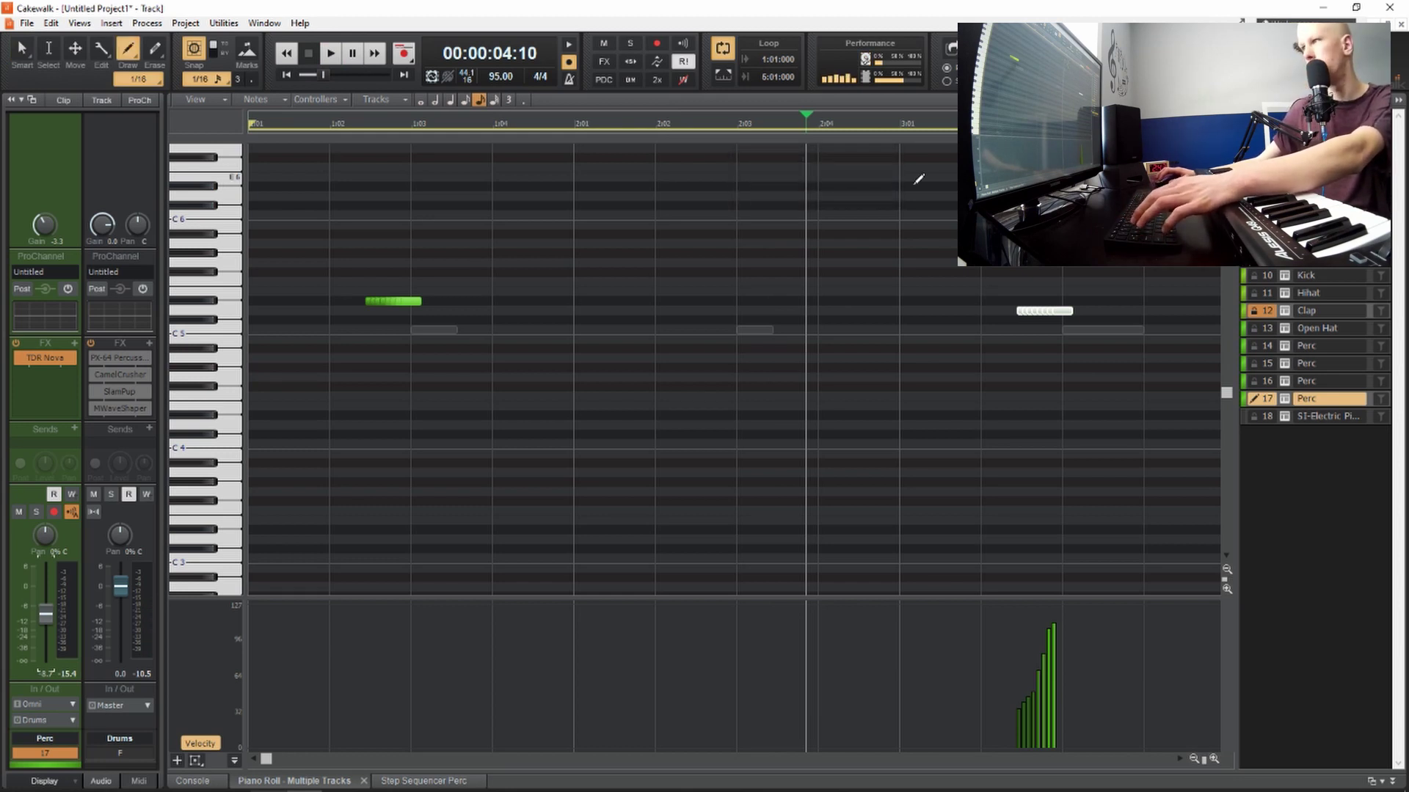
{"action": "left_click_drag", "start_coordinate": [820, 175], "coordinate": [859, 305]}
Select the descending run at beat 2:04, draw steadily falling velocities across it, and play the pattern from the start
{"action": "key", "text": "t"}
{"action": "left_click", "coordinate": [808, 298]}
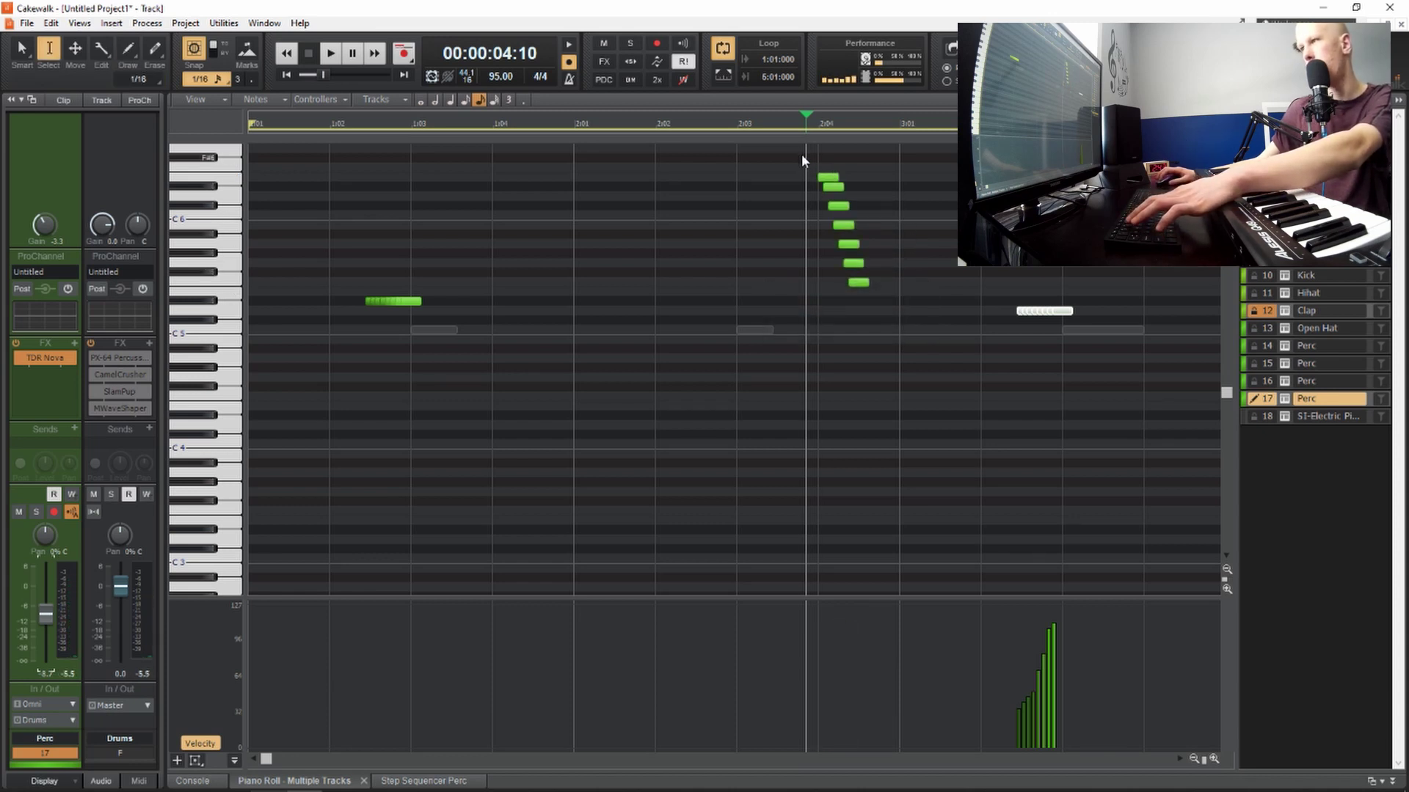
{"action": "left_click_drag", "start_coordinate": [804, 151], "coordinate": [866, 351]}
{"action": "key", "text": "t"}
{"action": "left_click", "coordinate": [797, 336]}
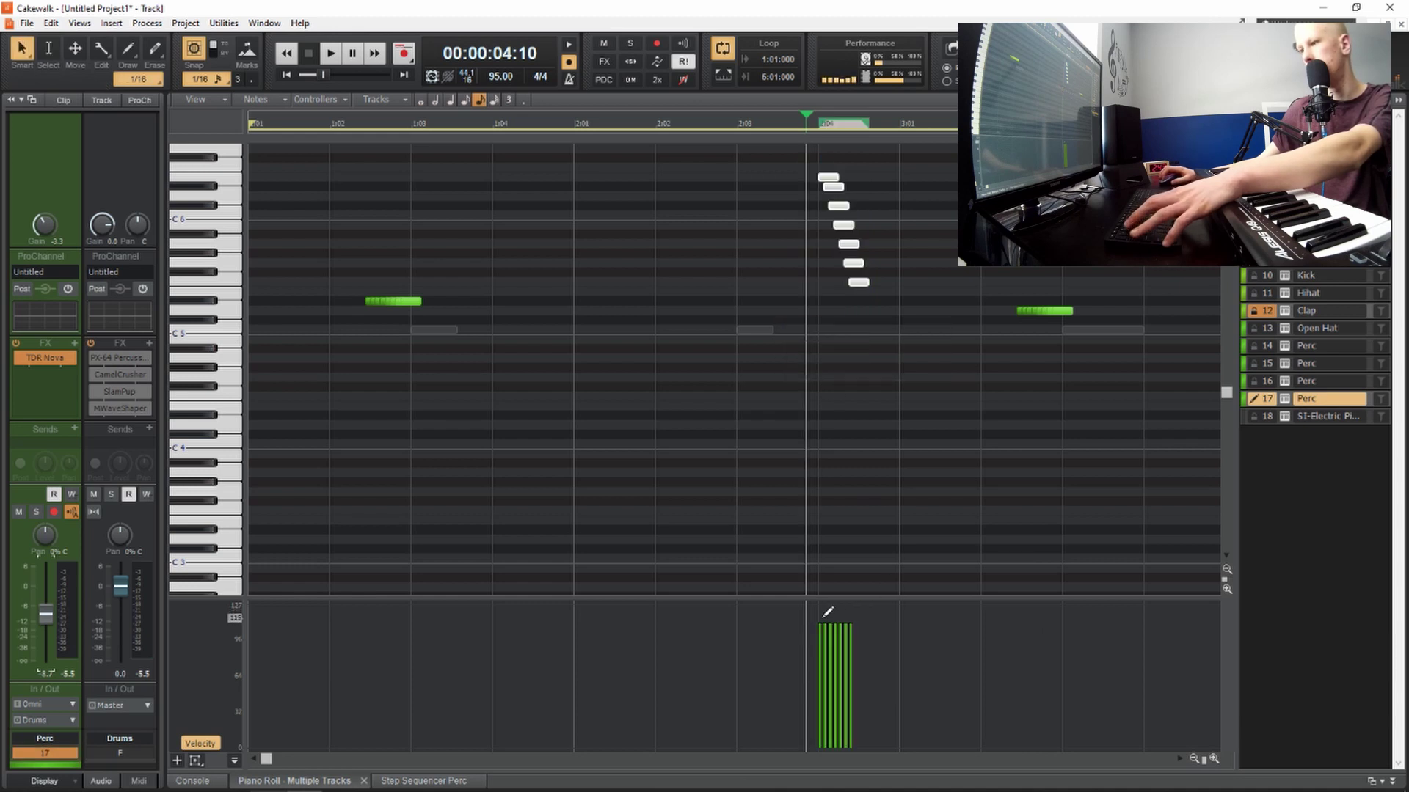
{"action": "left_click_drag", "start_coordinate": [845, 728], "coordinate": [848, 737]}
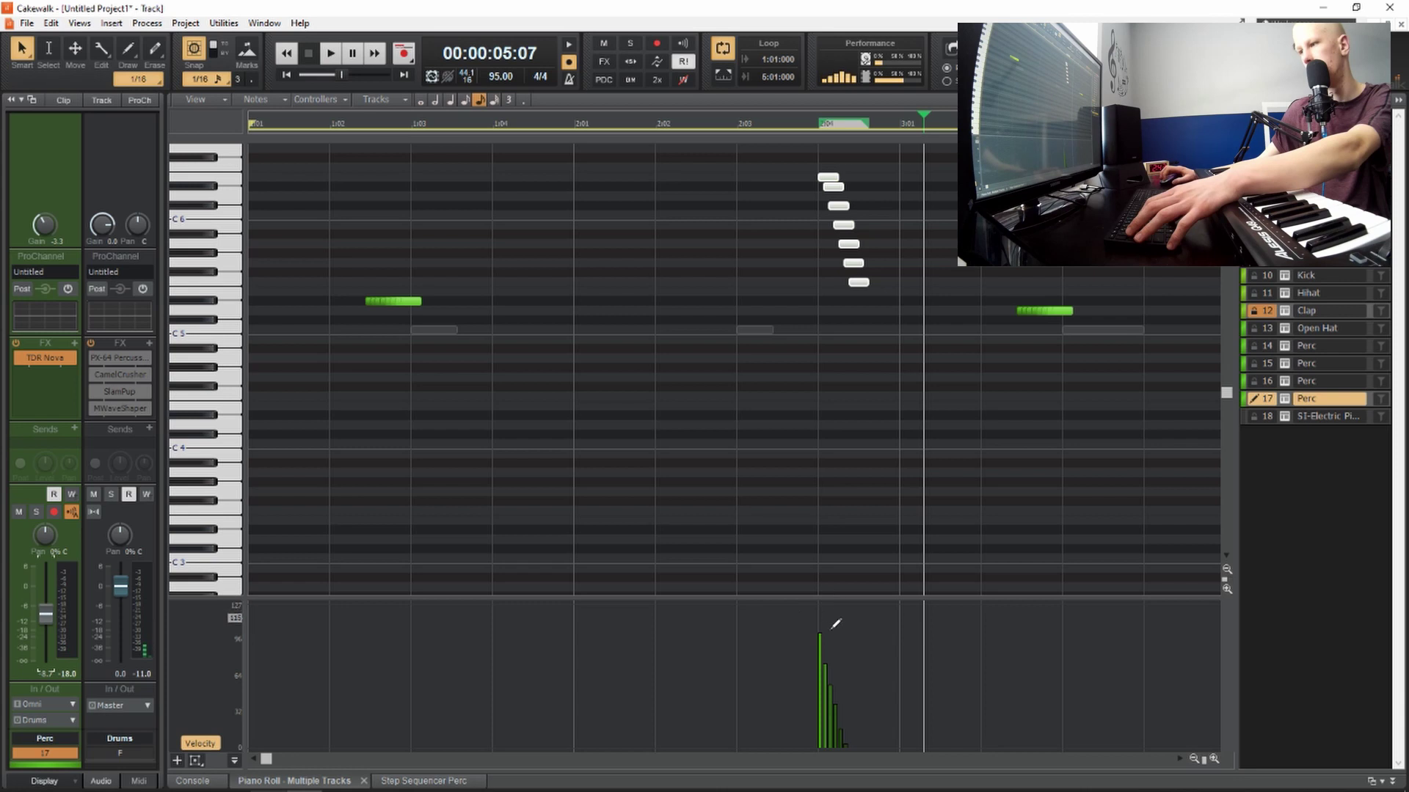
{"action": "left_click_drag", "start_coordinate": [824, 617], "coordinate": [855, 734]}
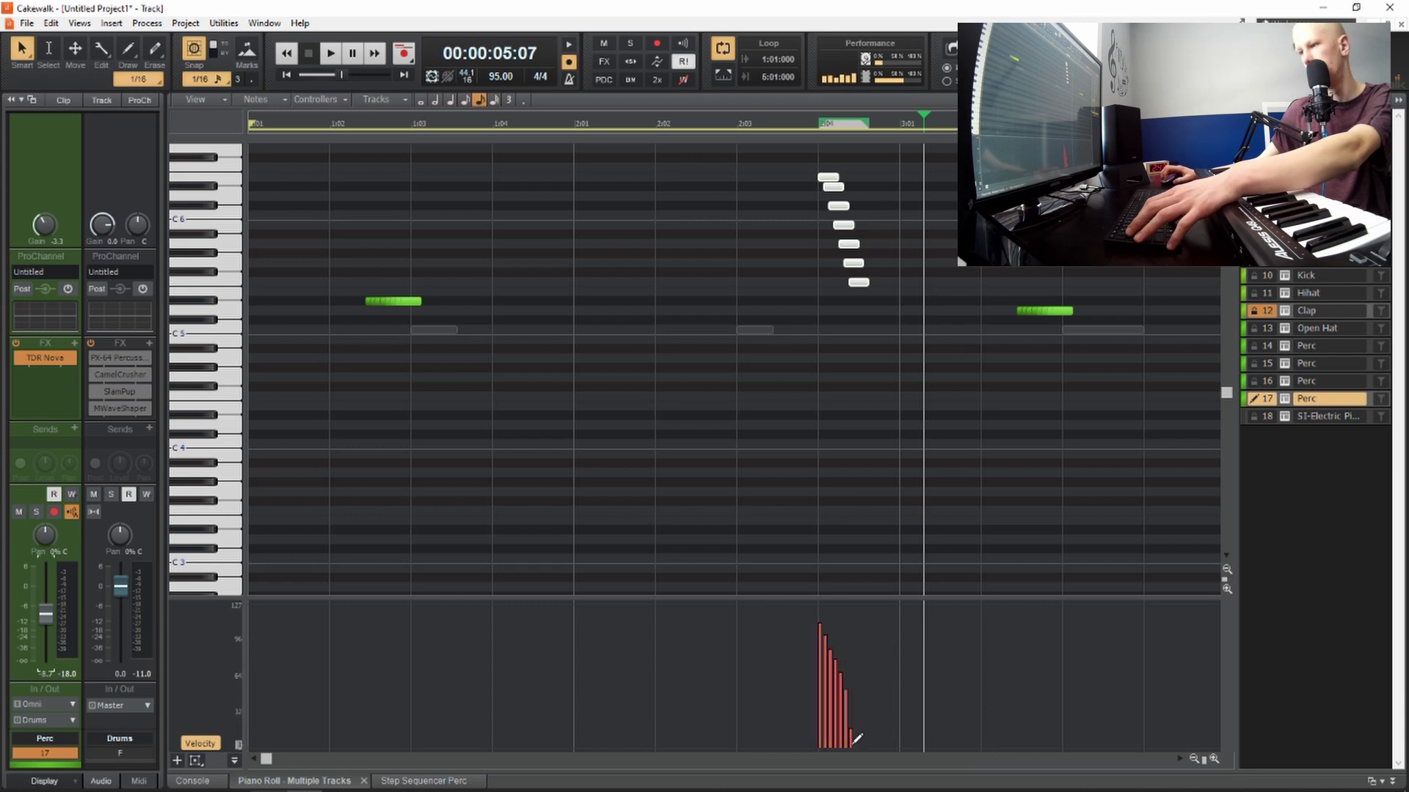
{"action": "key", "text": "w"}
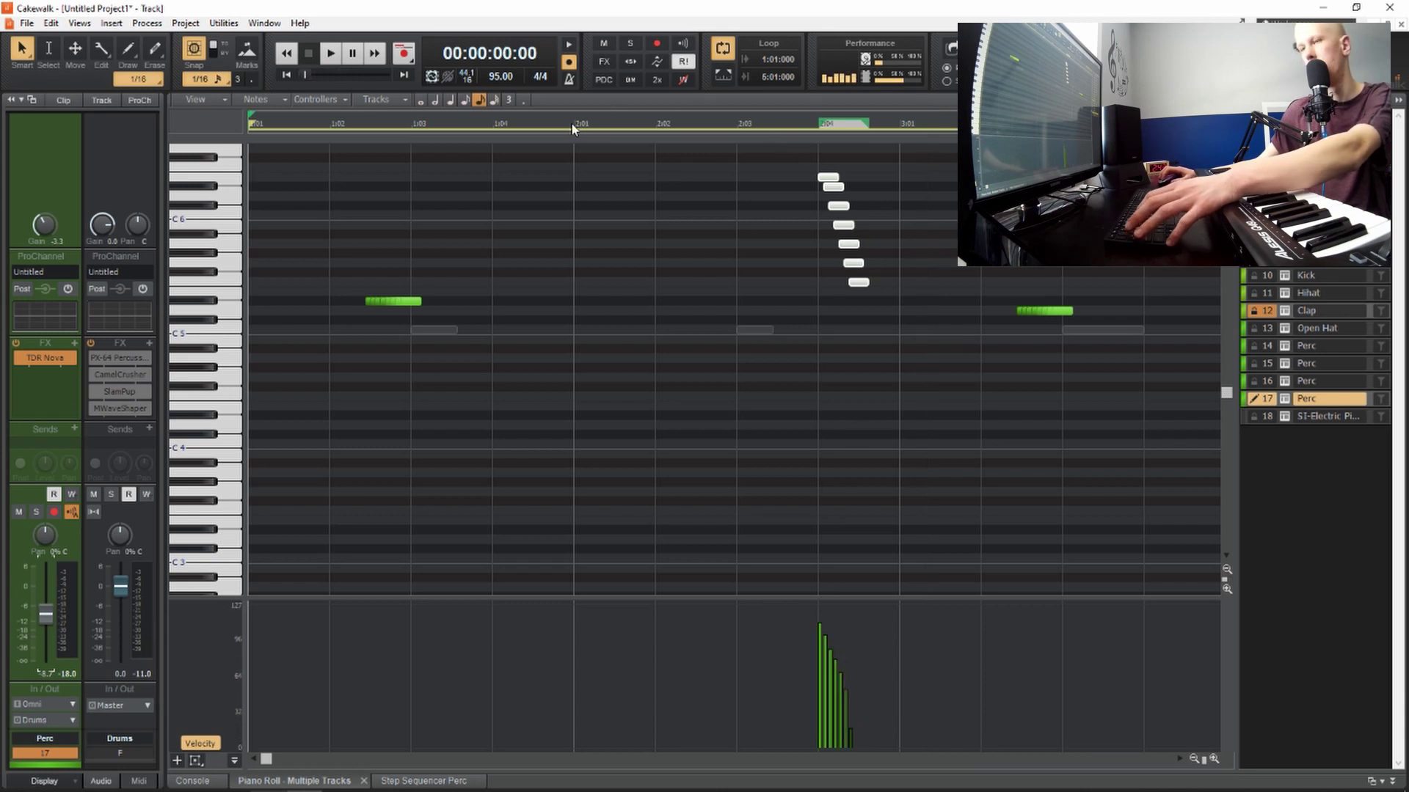
{"action": "key", "text": "space"}
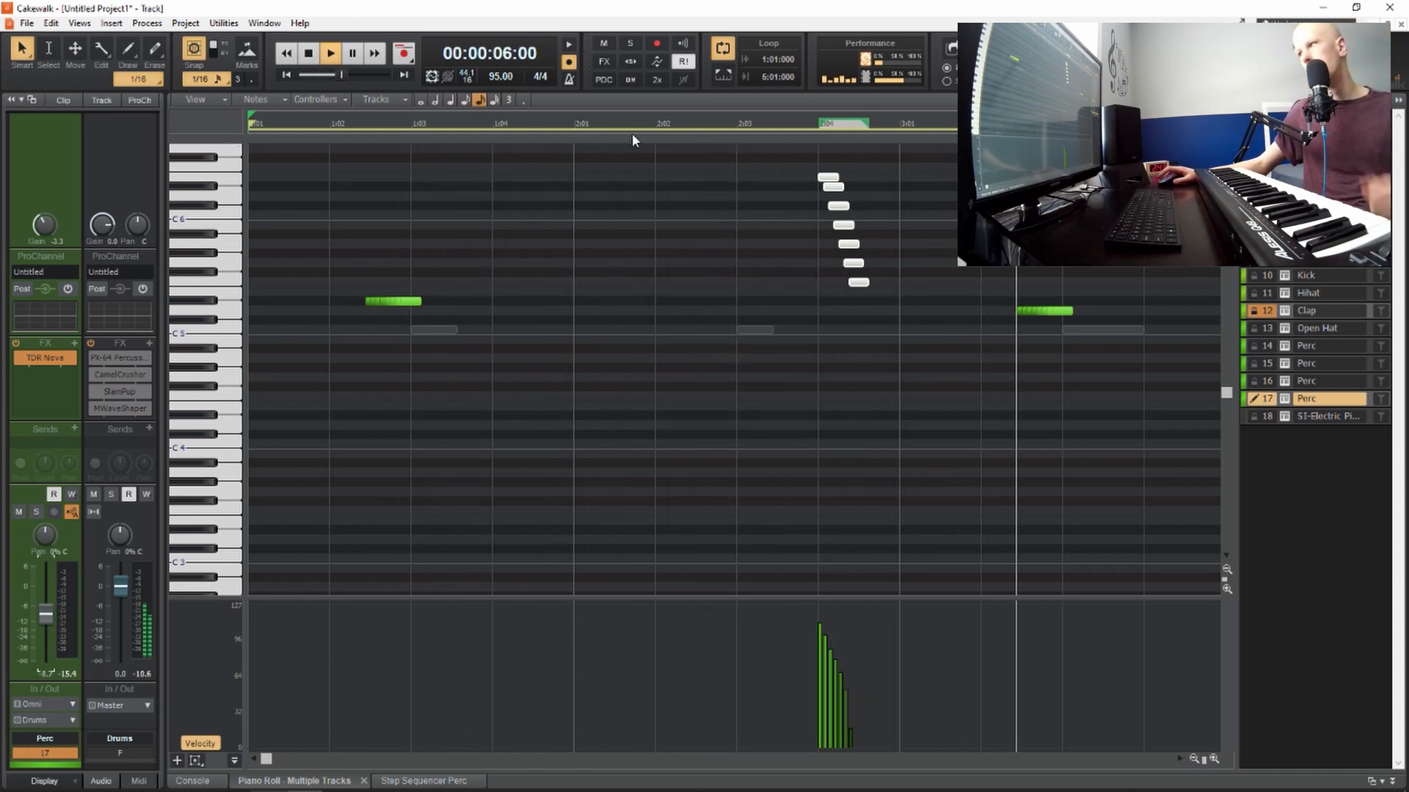
Follow the E5 note at beat 4:04 with rising quarter notes on F5 and G5, and draw rising velocities for all three
{"action": "scroll", "coordinate": [920, 352], "scroll_direction": "down", "scroll_amount": 2, "text": "ctrl"}
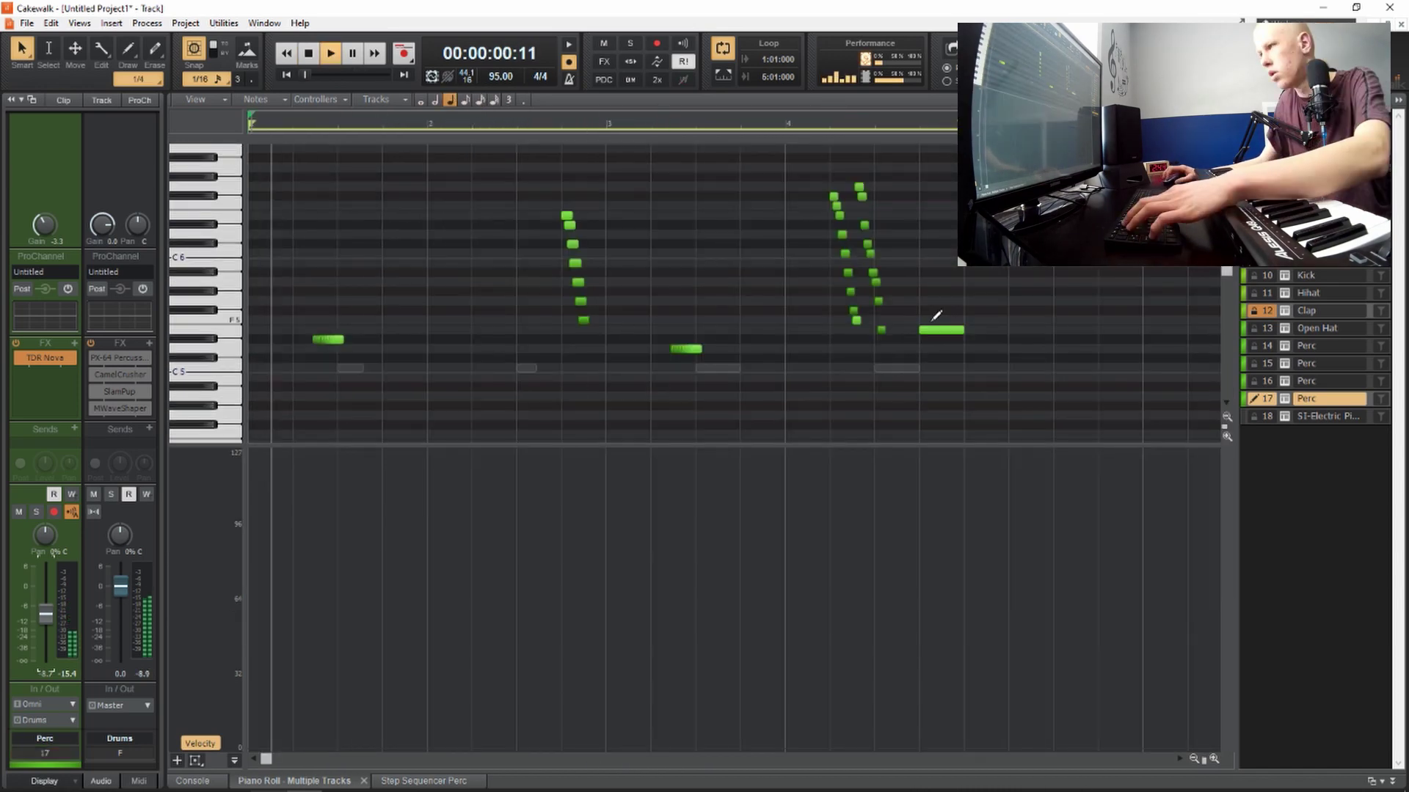
{"action": "left_click", "coordinate": [935, 319]}
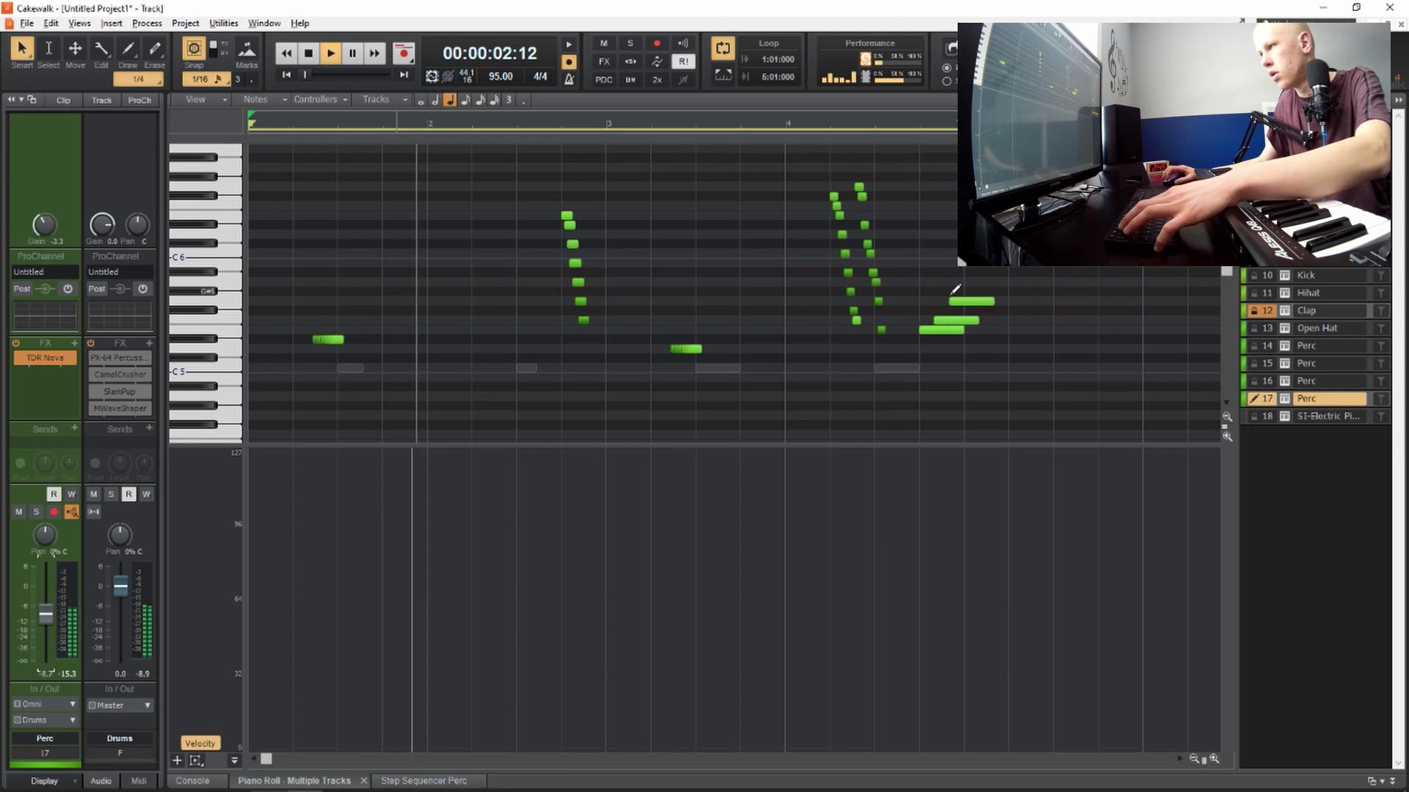
{"action": "key", "text": "t"}
{"action": "left_click", "coordinate": [884, 301]}
{"action": "left_click_drag", "start_coordinate": [972, 343], "coordinate": [922, 278]}
{"action": "key", "text": "t"}
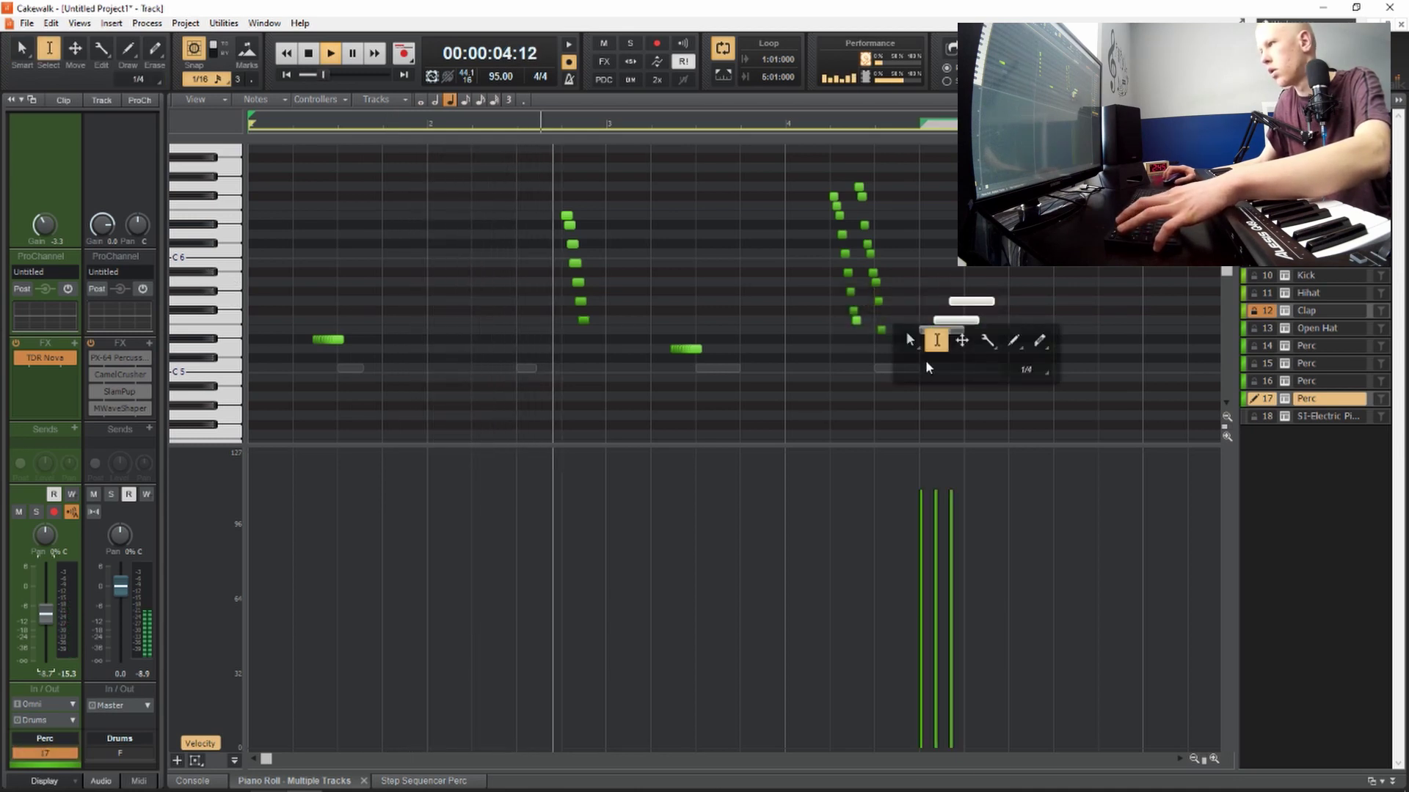
{"action": "left_click", "coordinate": [909, 341]}
{"action": "left_click_drag", "start_coordinate": [914, 710], "coordinate": [951, 514]}
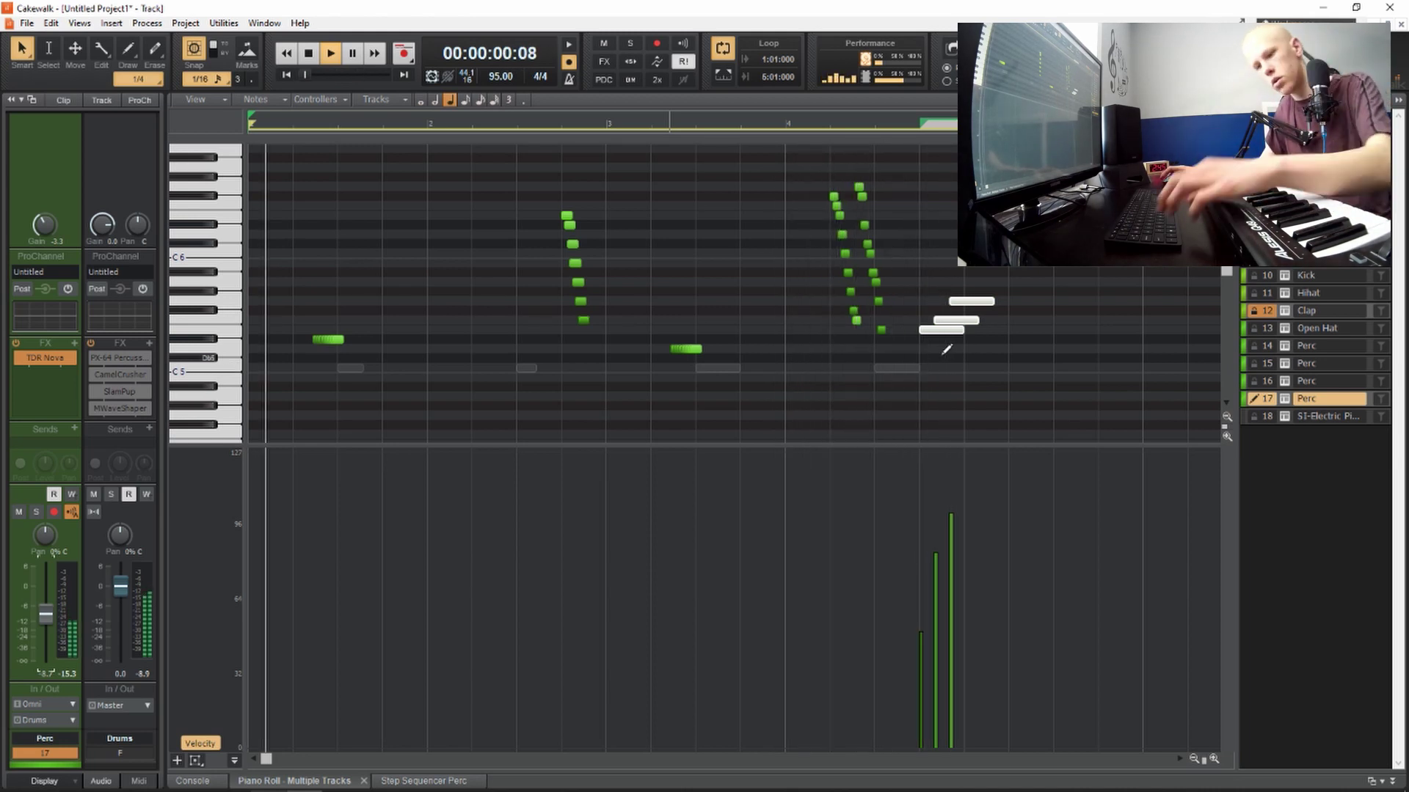
Hide the Piano Roll to review the clips in the full track list, and stop playback
{"action": "key", "text": "d"}
{"action": "scroll", "coordinate": [804, 358], "scroll_direction": "down", "scroll_amount": 3}
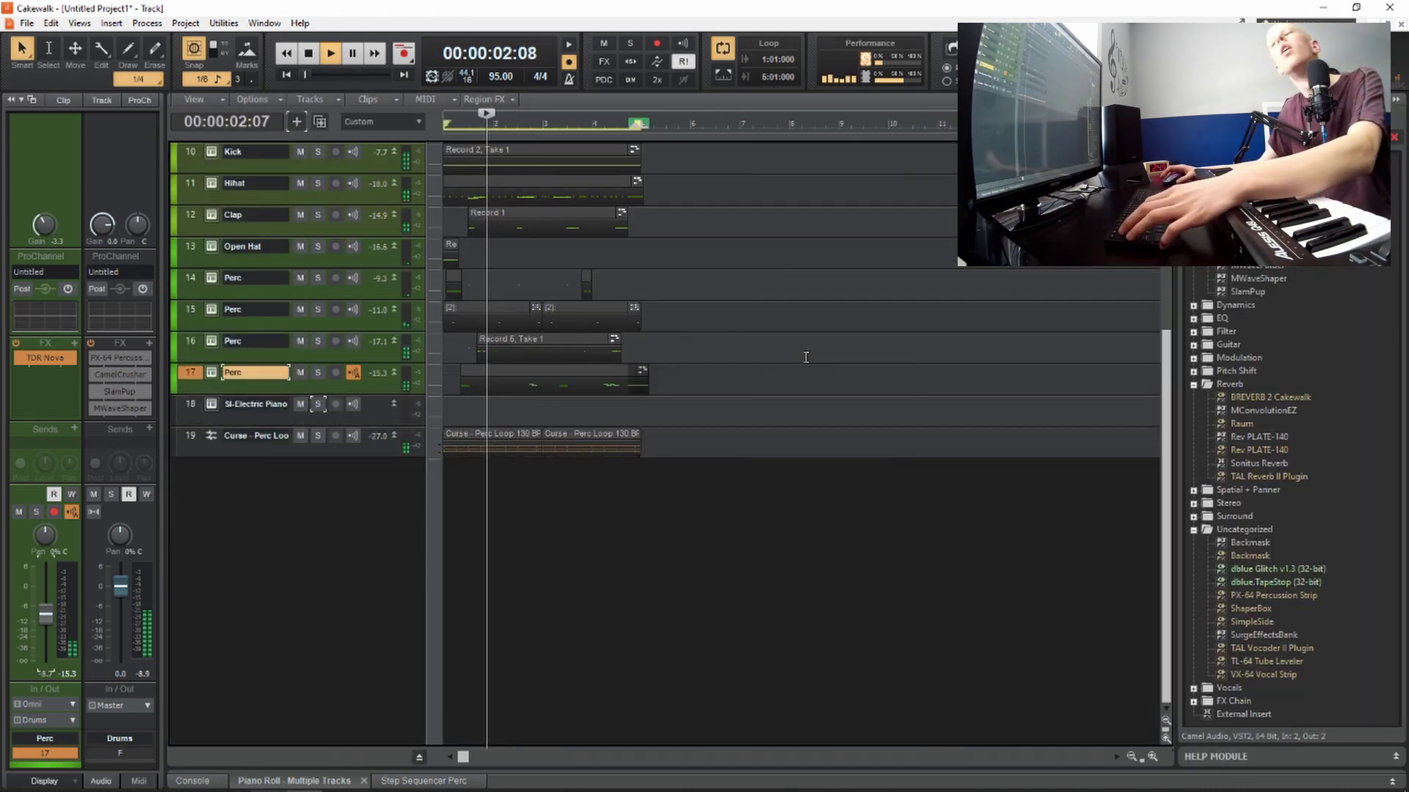
{"action": "scroll", "coordinate": [726, 388], "scroll_direction": "up", "scroll_amount": 6}
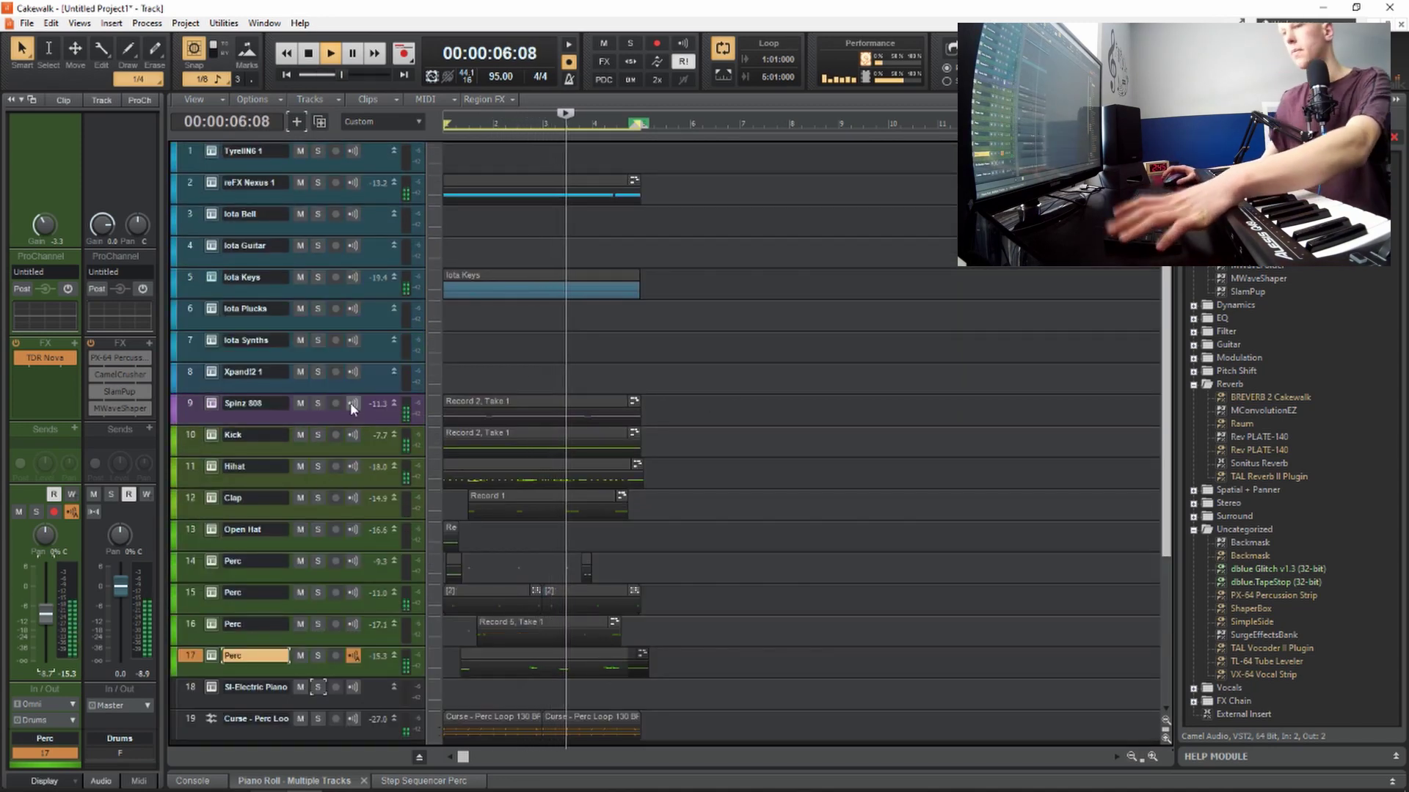
{"action": "key", "text": "ctrl+s"}
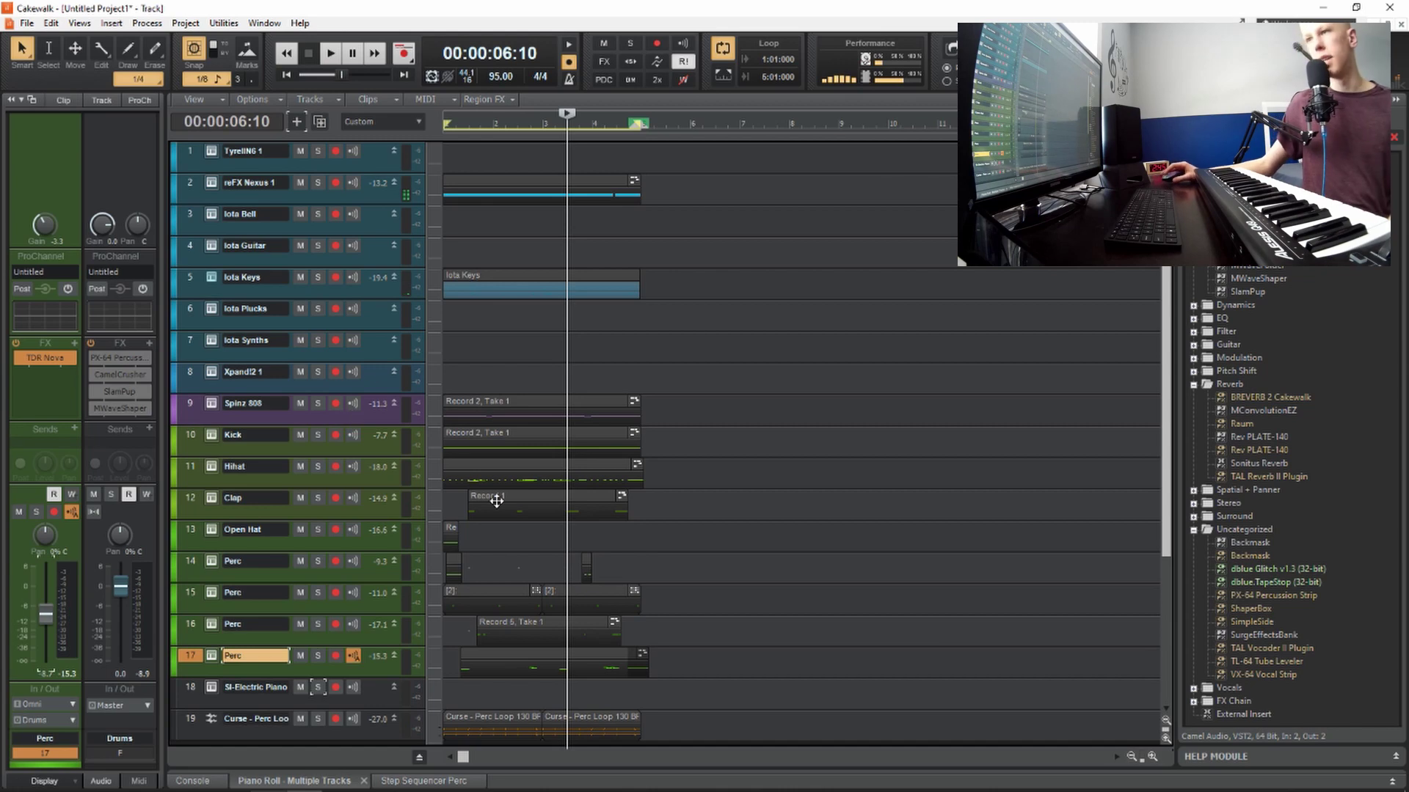